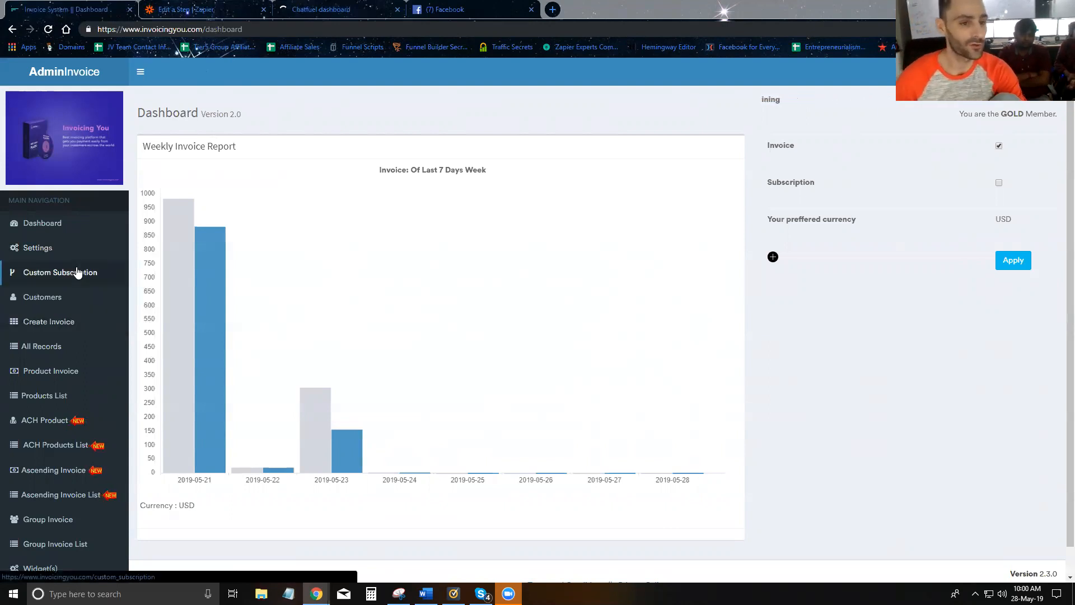
# - Open the Zapier Invite URL from Invoicing You's Zapier Integration settings in a new tab
pyautogui.click(35, 248)
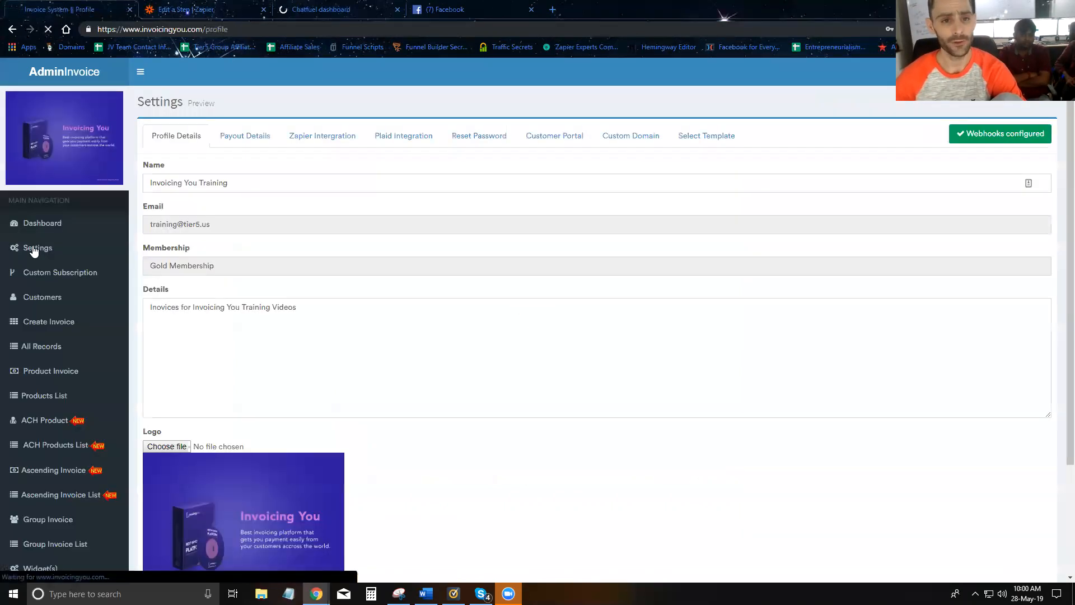
pyautogui.click(314, 143)
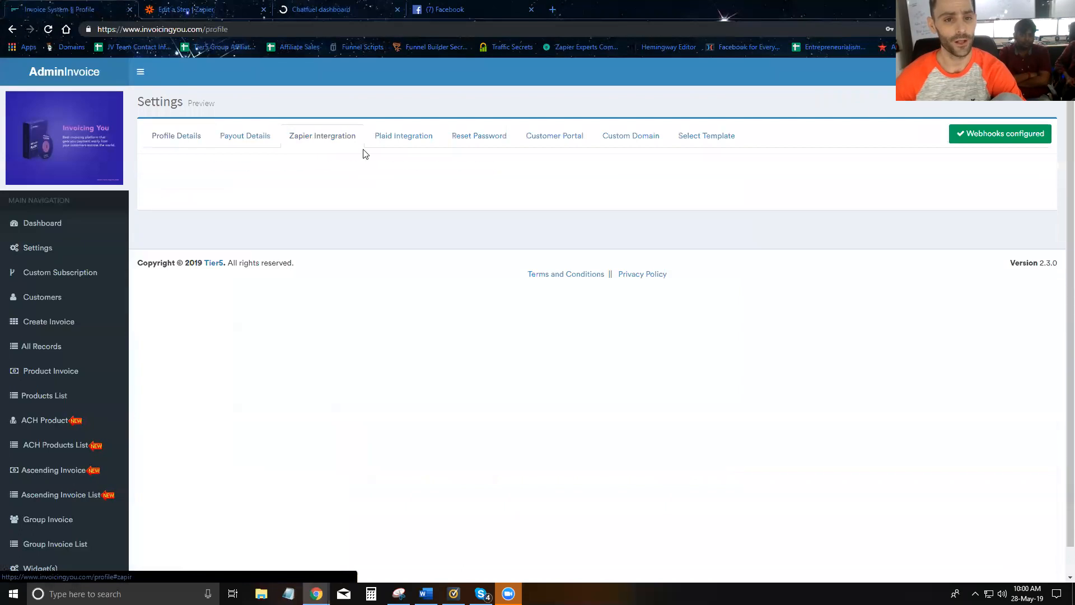
pyautogui.rightClick(284, 167)
pyautogui.click(296, 171)
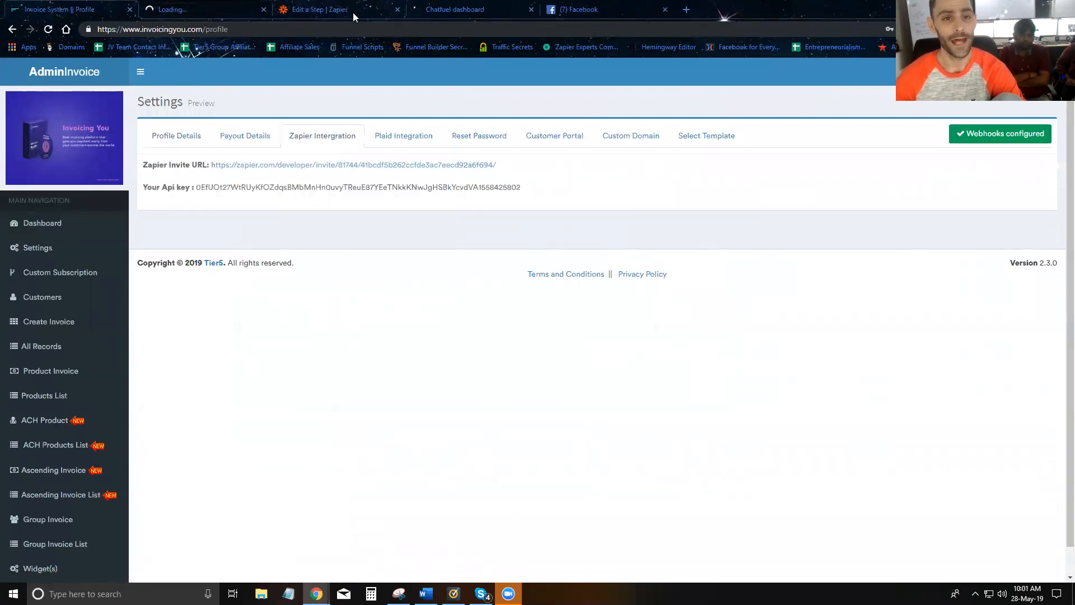
pyautogui.click(212, 10)
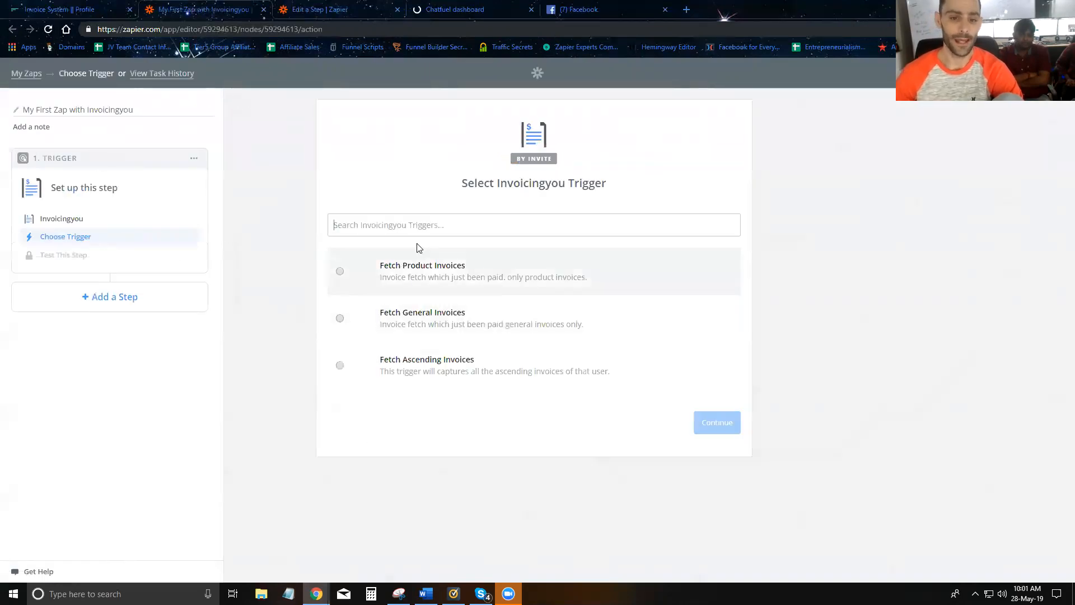
# - Add an action step using Invoicingyou's Create Invoice and save it
pyautogui.click(110, 303)
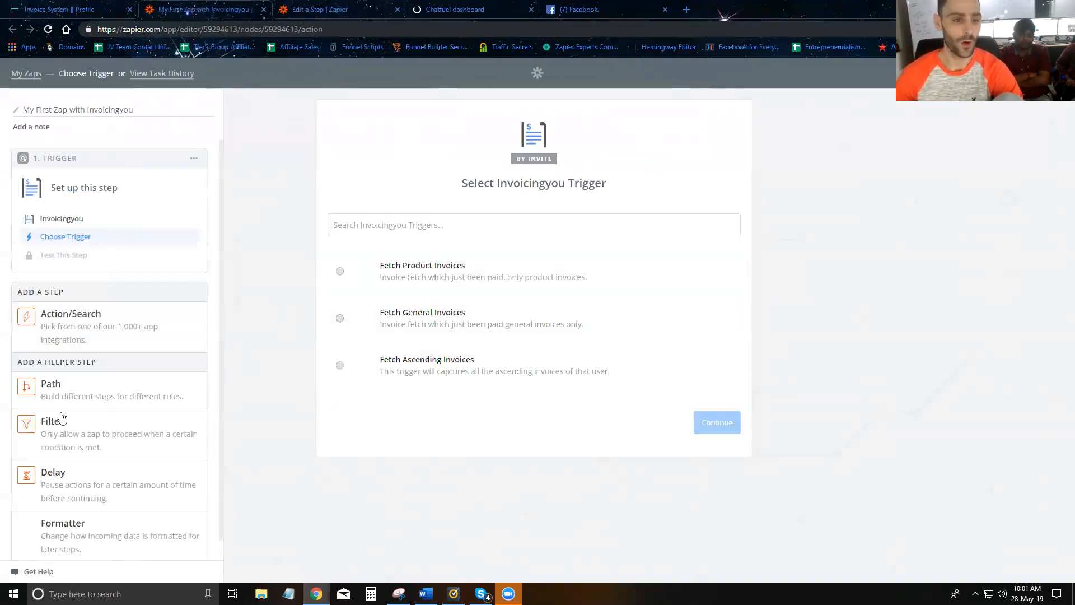
pyautogui.click(102, 328)
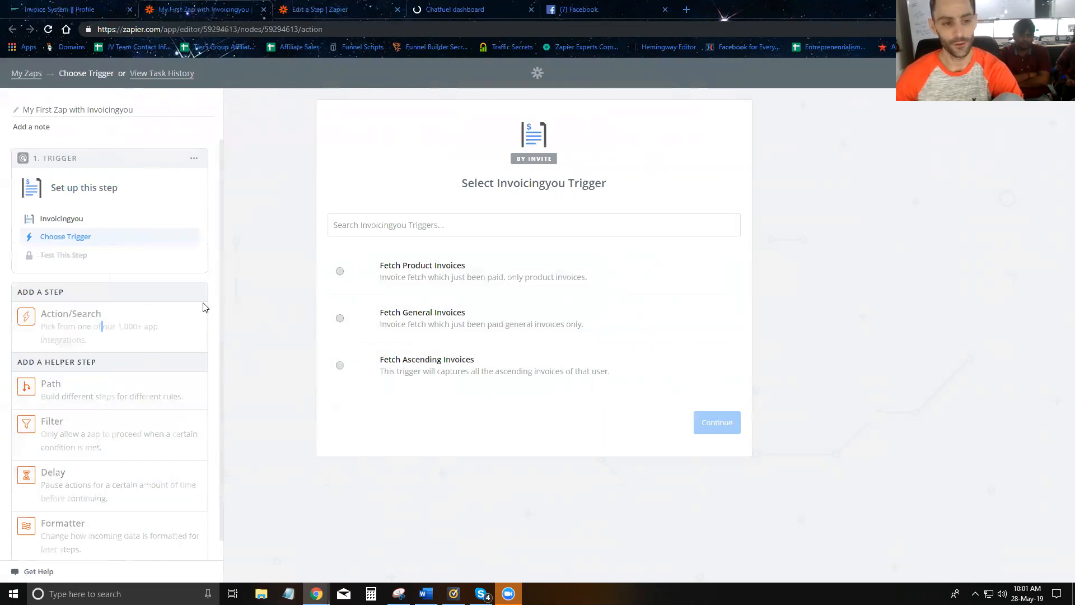
pyautogui.click(381, 159)
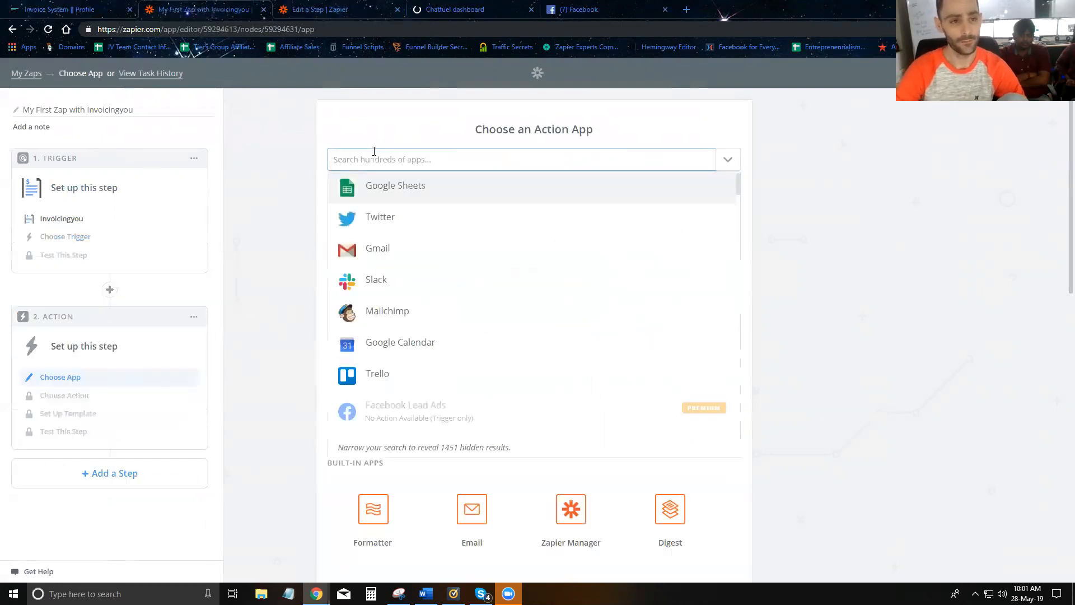
pyautogui.write('Invoicing')
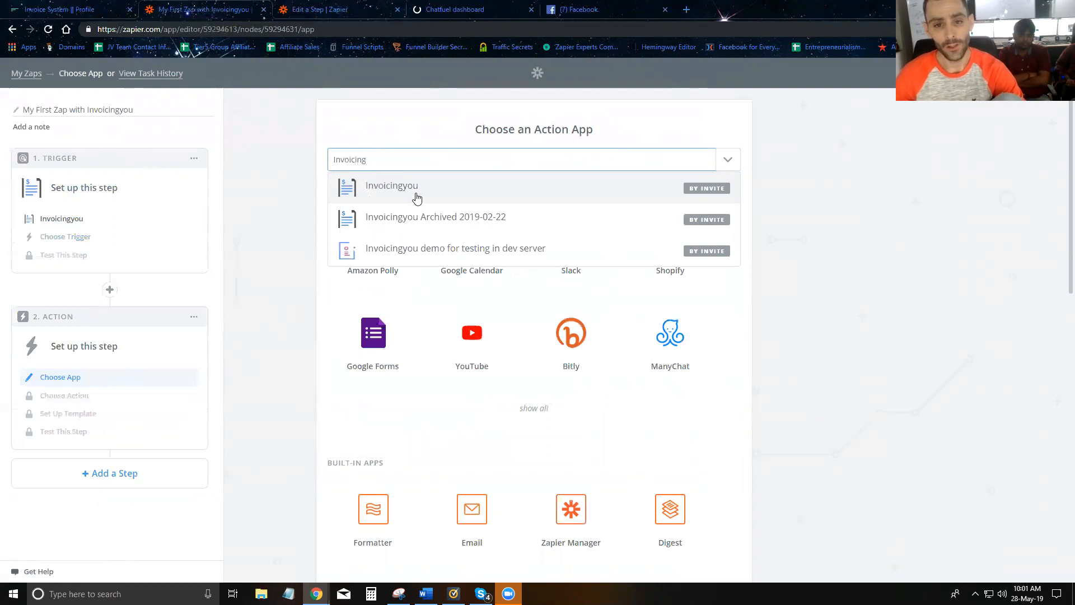
pyautogui.click(416, 198)
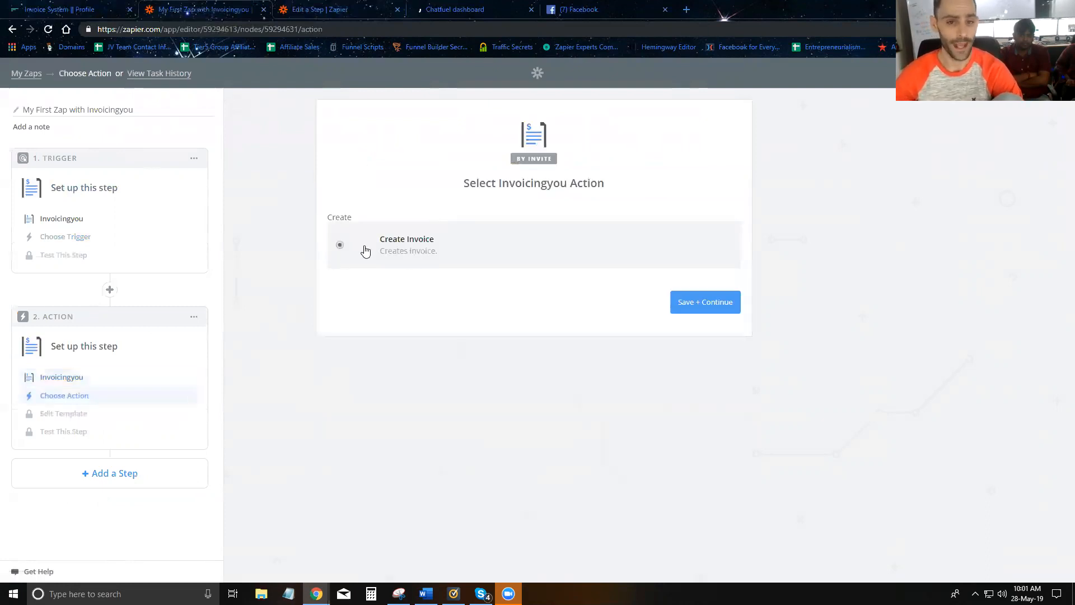
pyautogui.click(705, 305)
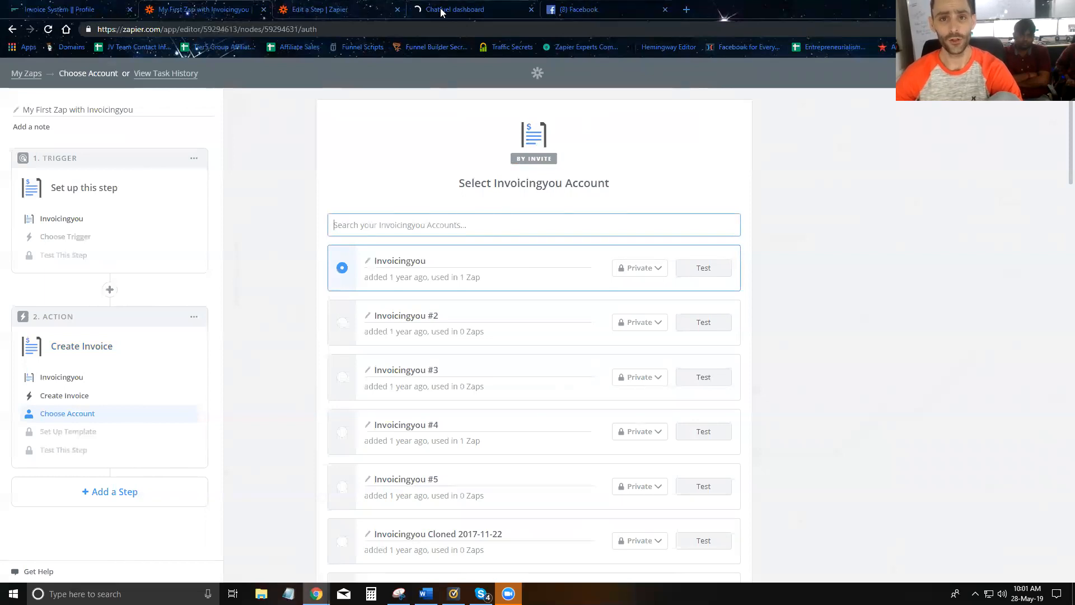
pyautogui.click(473, 9)
# - Link Chatfuel to the current Facebook account, accepting all pages and permissions
pyautogui.click(513, 381)
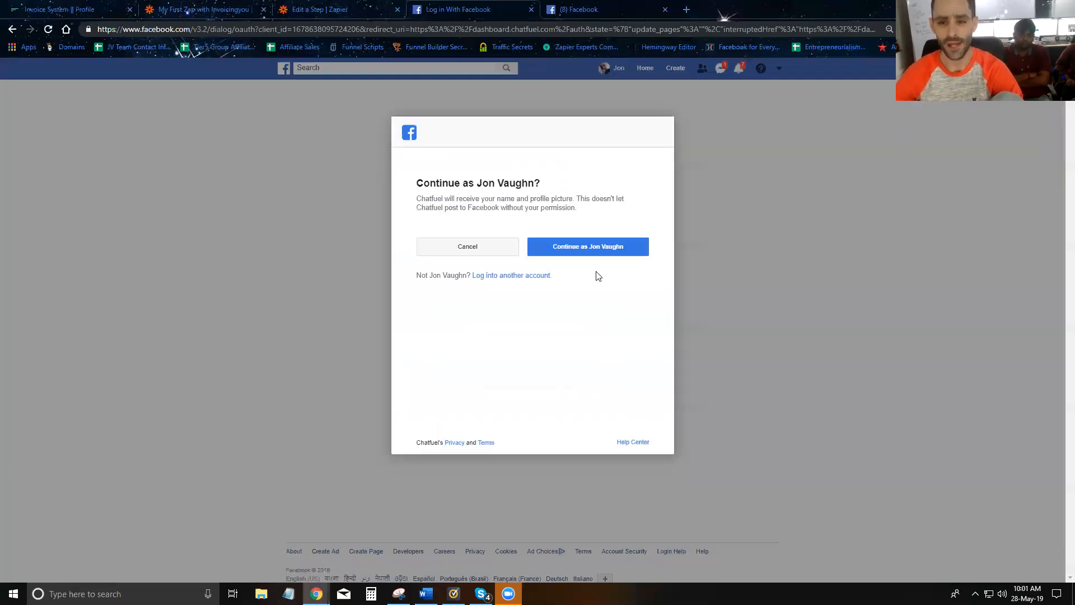
pyautogui.click(582, 255)
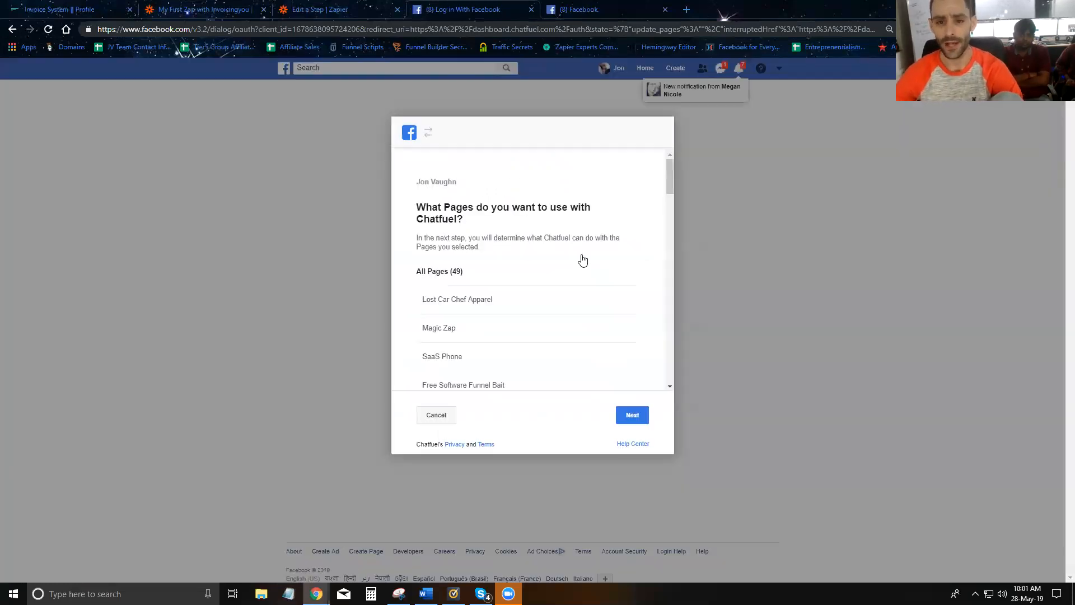
pyautogui.click(634, 418)
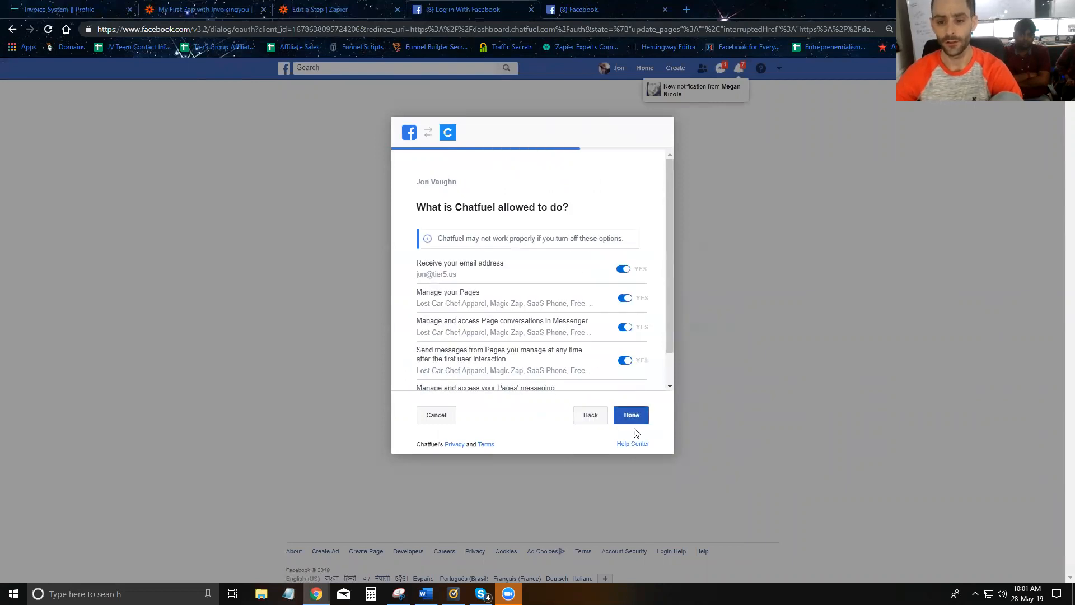
pyautogui.click(632, 415)
pyautogui.click(494, 285)
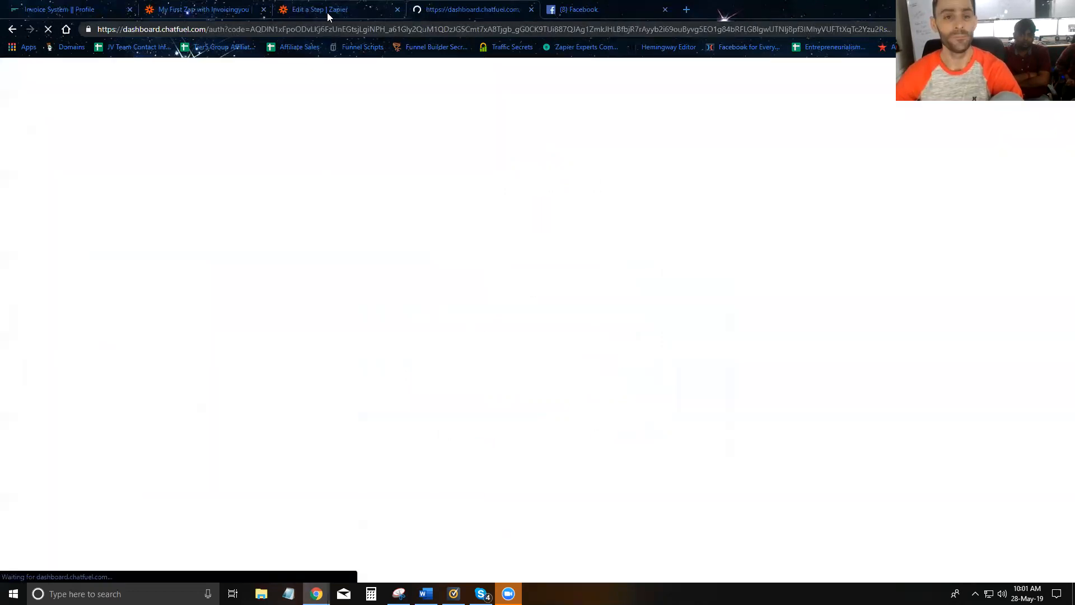
pyautogui.click(327, 13)
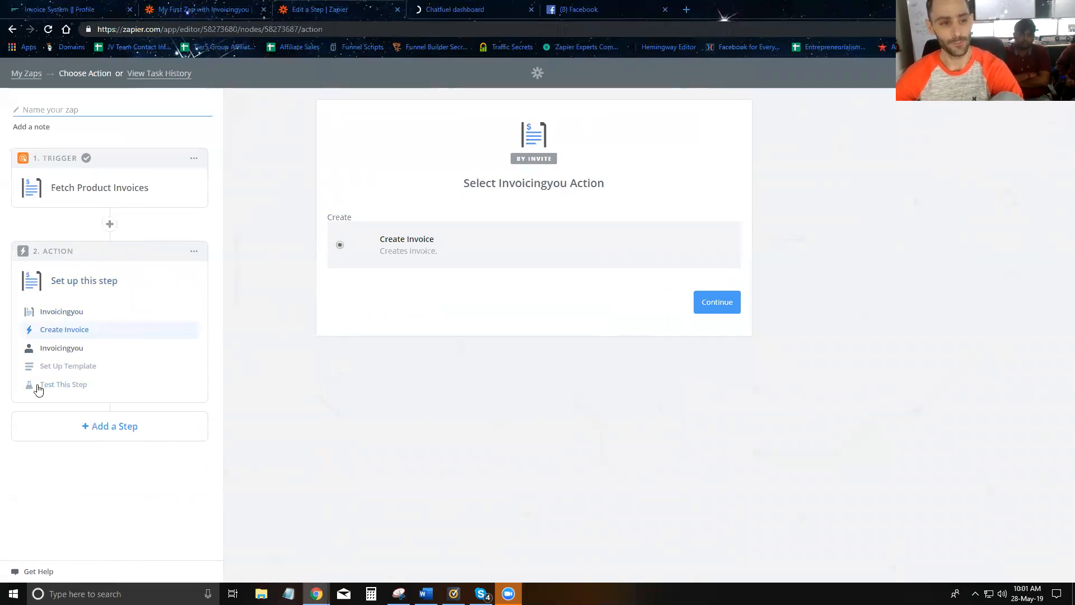
pyautogui.click(478, 13)
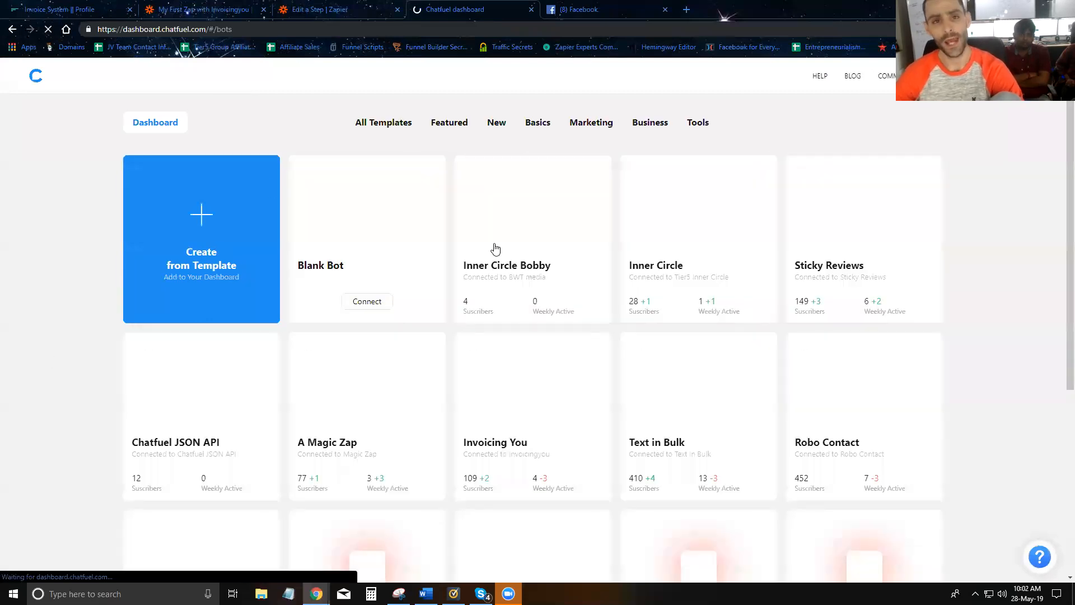
# - Open the Tier5 bot and scroll its blocks list down to ADD SEQUENCE OR GROUP
pyautogui.scroll(-2, 760, 462)
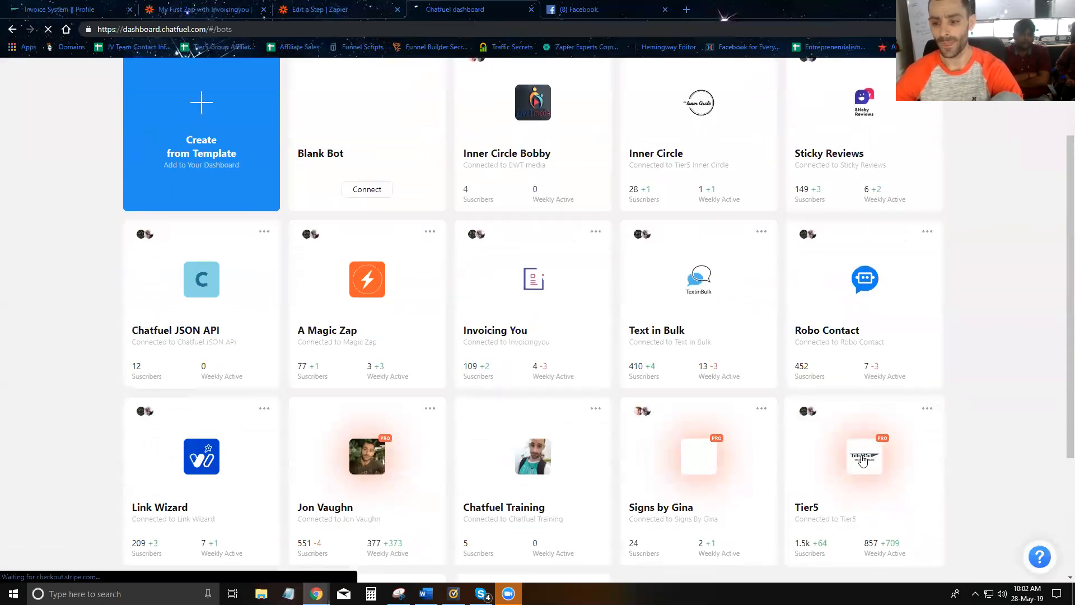
pyautogui.click(864, 460)
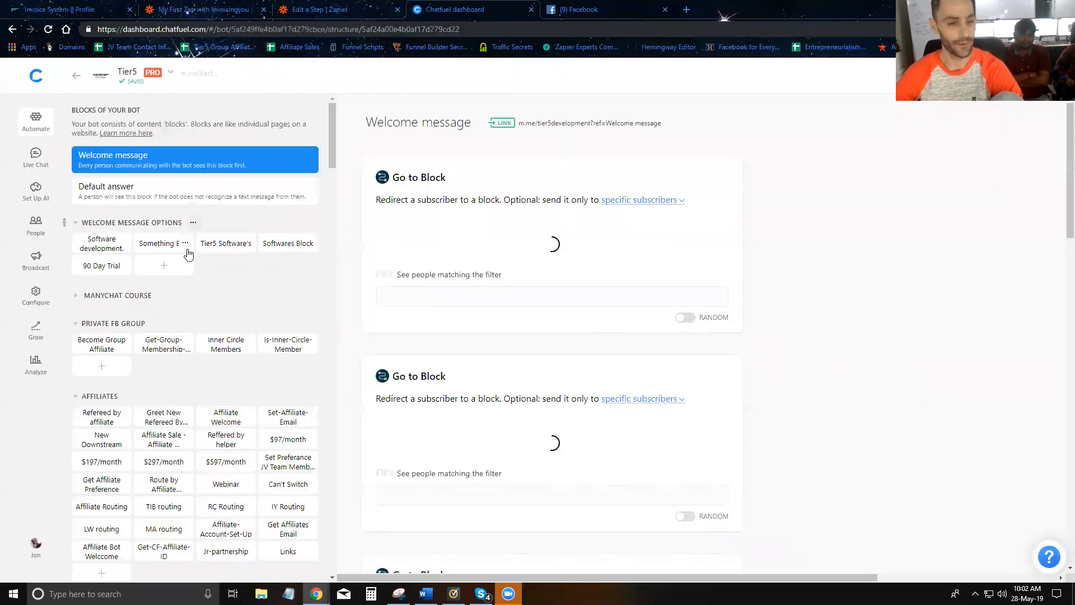
pyautogui.scroll(-10, 173, 249)
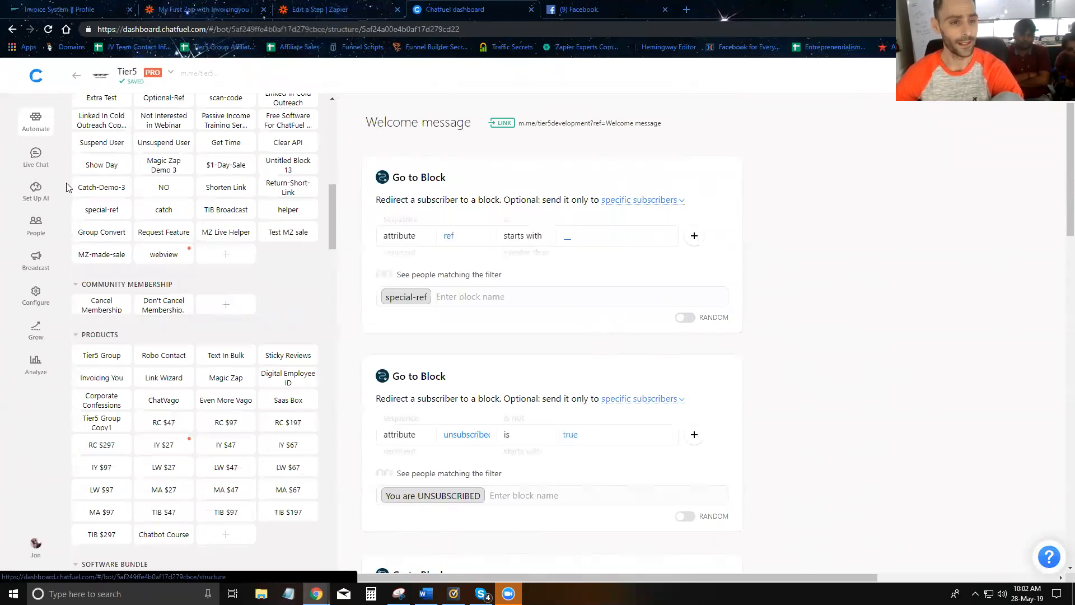
pyautogui.scroll(-7, 148, 325)
pyautogui.scroll(-15, 148, 325)
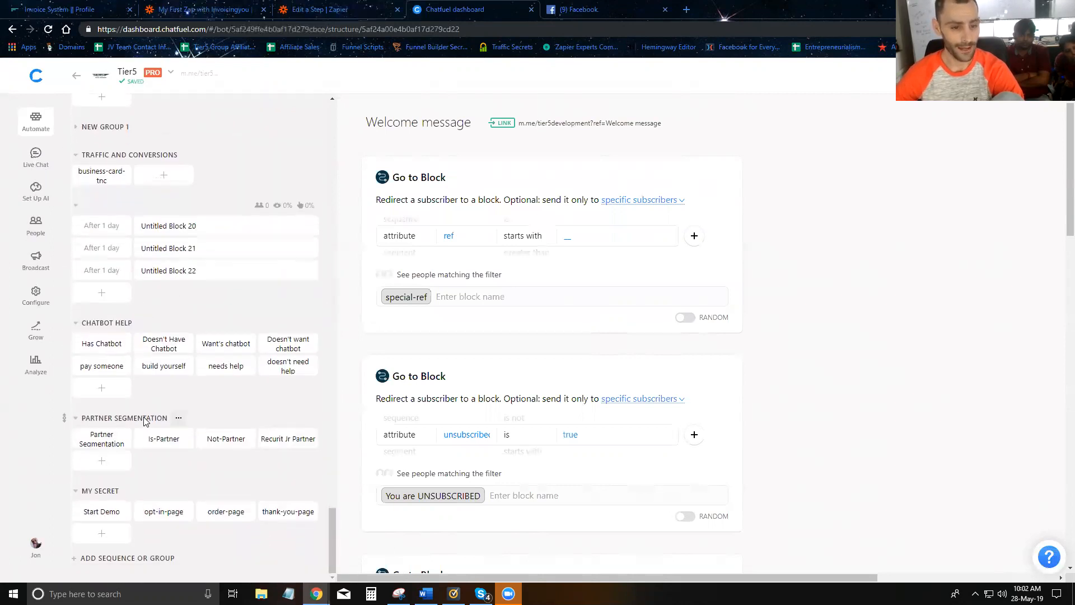
pyautogui.click(106, 558)
# - Add a new block group named INVOICING YOU TRAINING
pyautogui.click(90, 520)
pyautogui.click(105, 513)
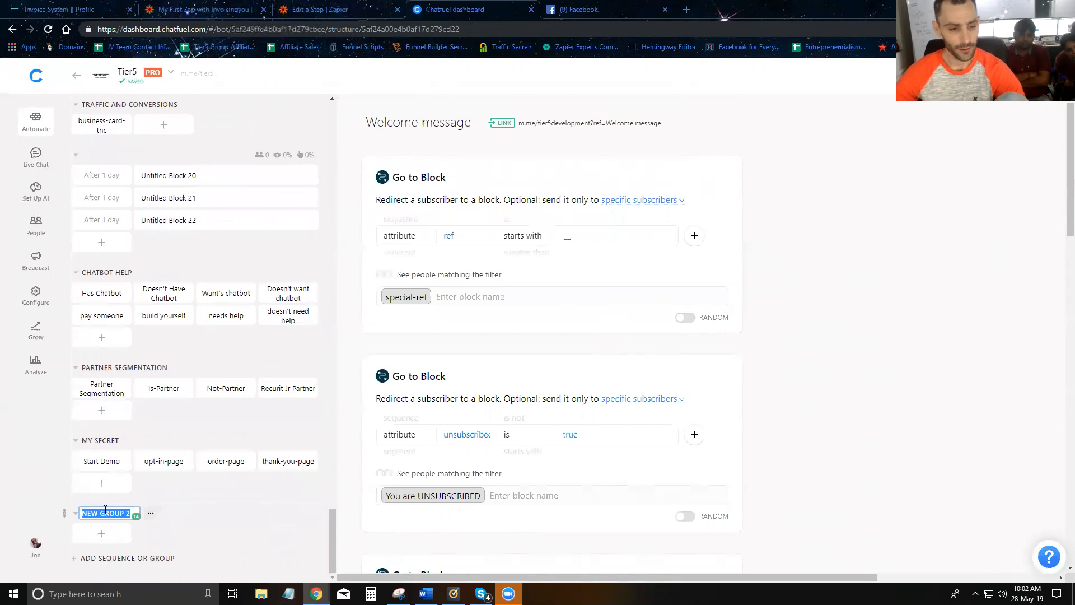
pyautogui.write('INOVI')
pyautogui.press('BackSpace')
pyautogui.write('VOICING YOU TRAINING')
pyautogui.press('Return')
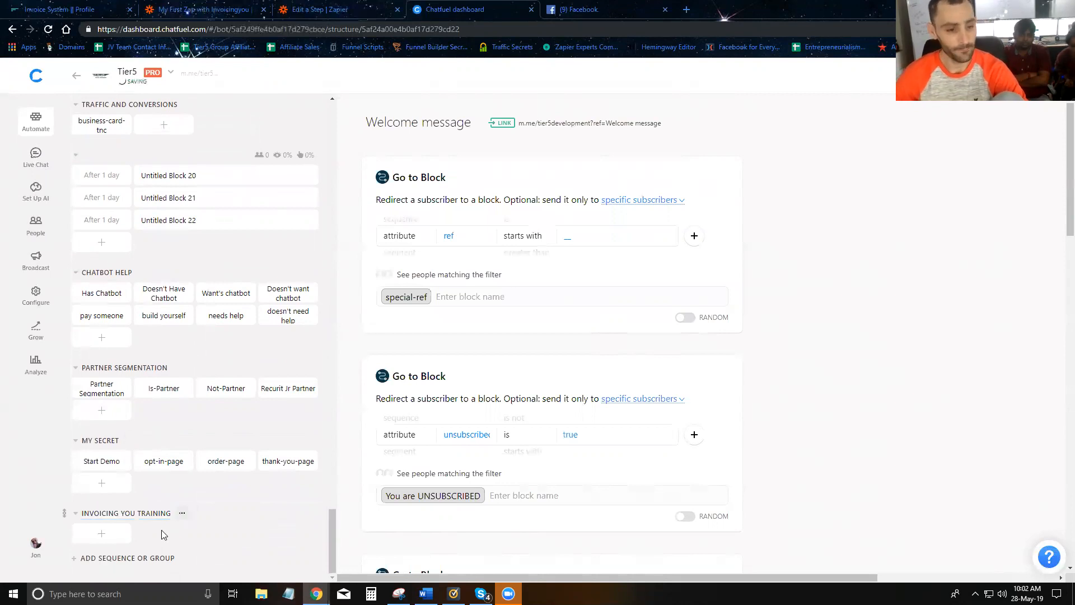
# - Add blocks 'Create Invoice Demo', 'Deliver Invoice Demo' and 'Piad Invoice Demo' to the group
pyautogui.click(119, 536)
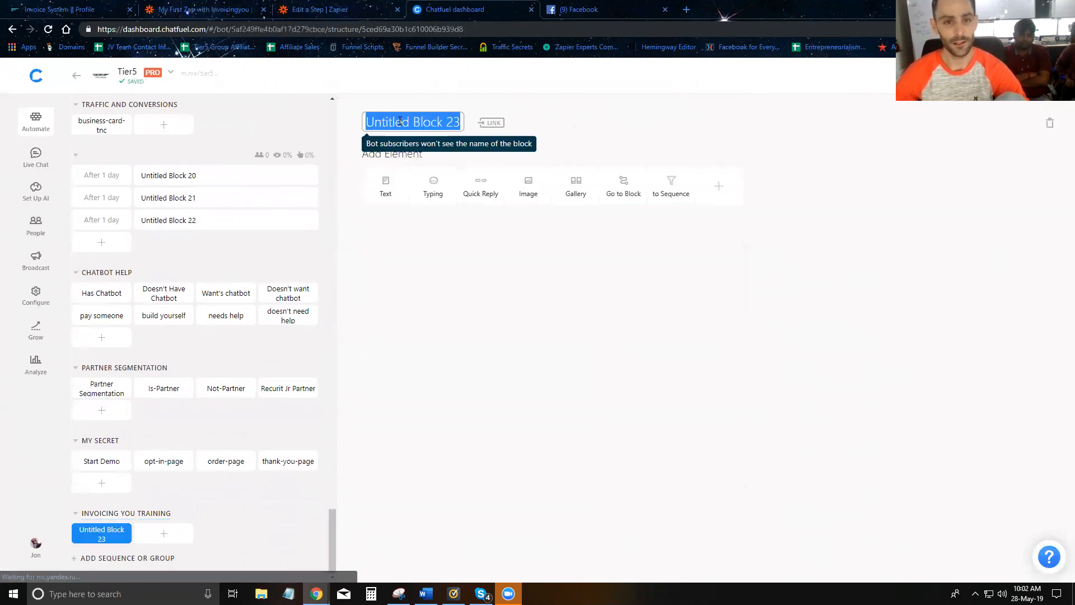
pyautogui.write('Create Invoice Demo')
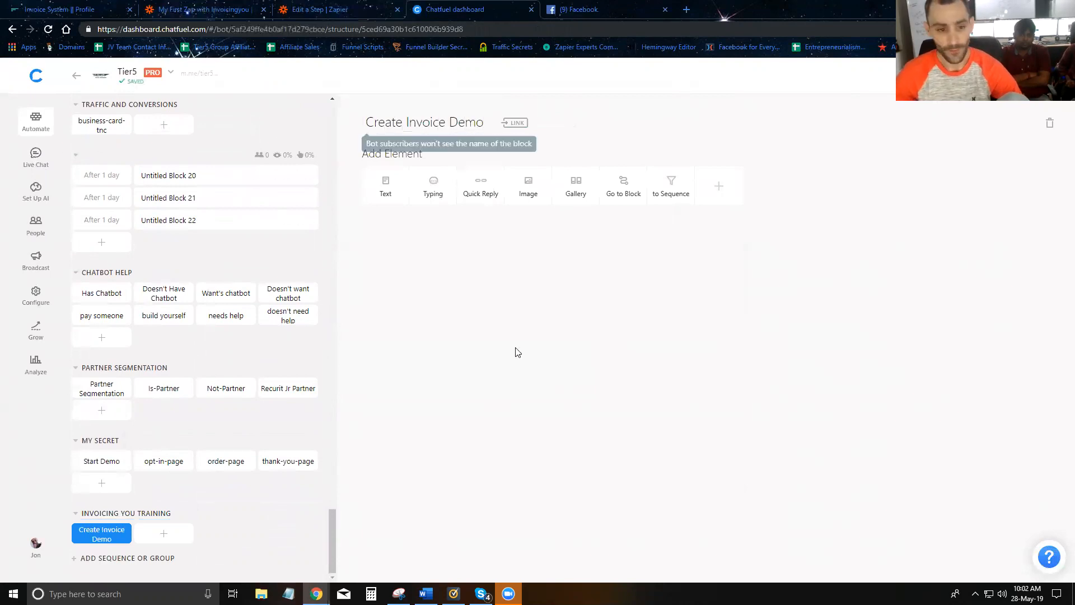
pyautogui.click(162, 534)
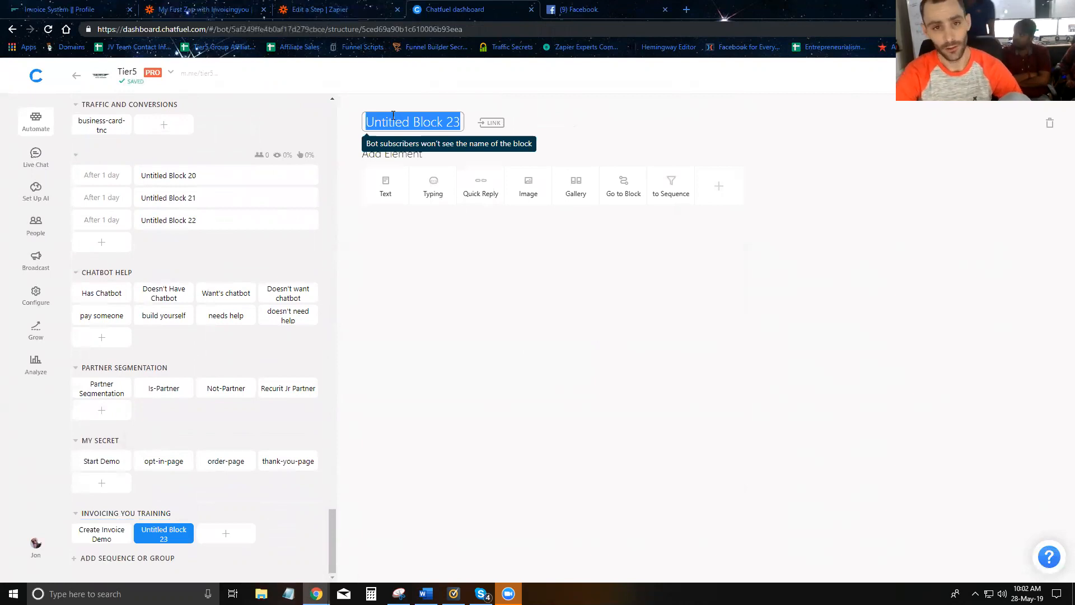
pyautogui.write('Deliver Invoice Demo')
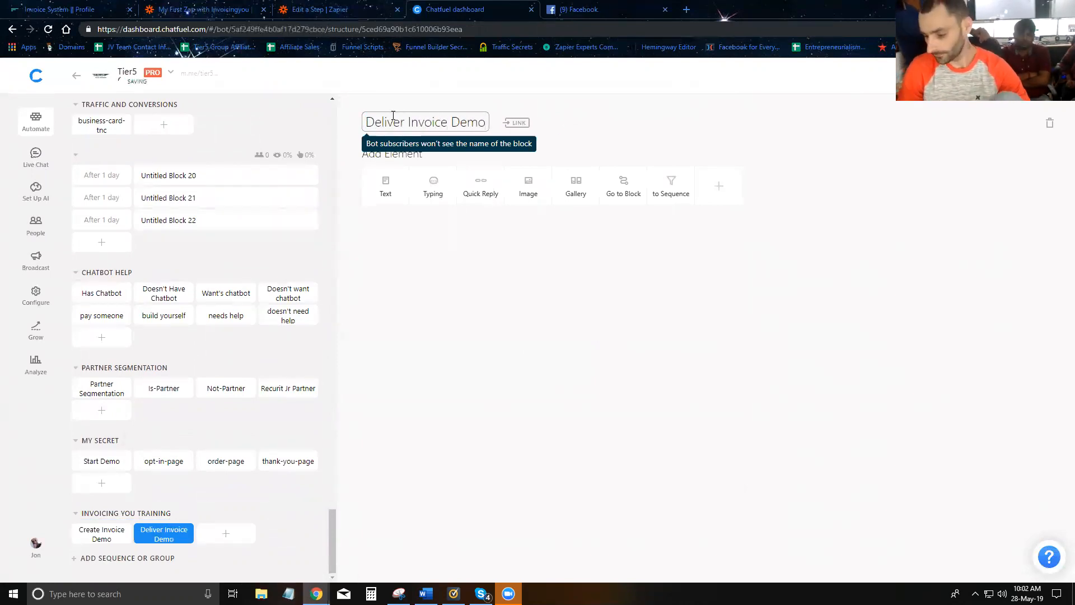
pyautogui.click(237, 532)
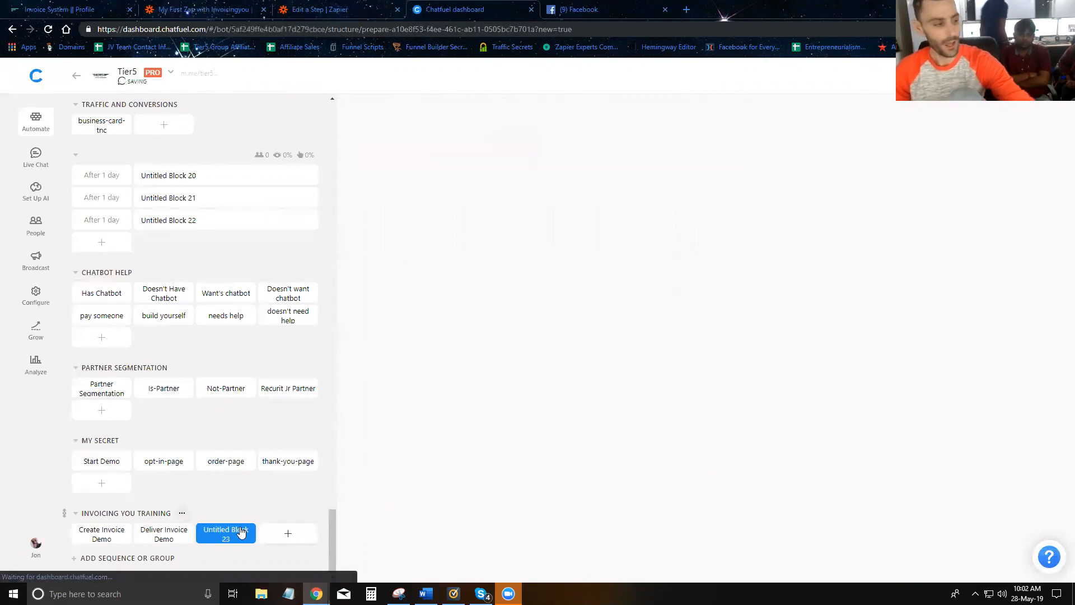
pyautogui.tripleClick(420, 123)
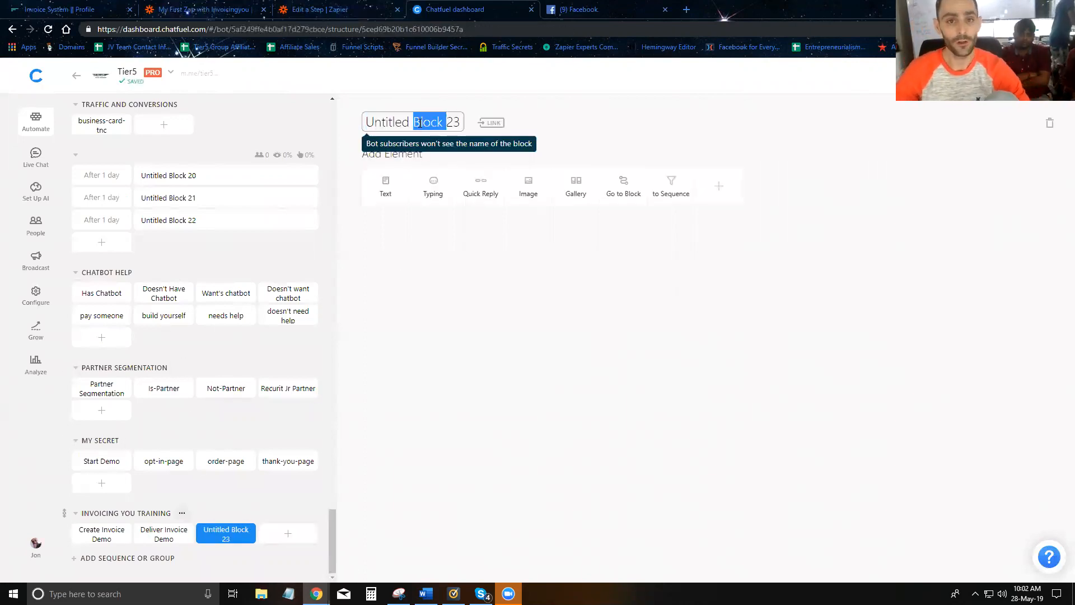
pyautogui.write('Piad')
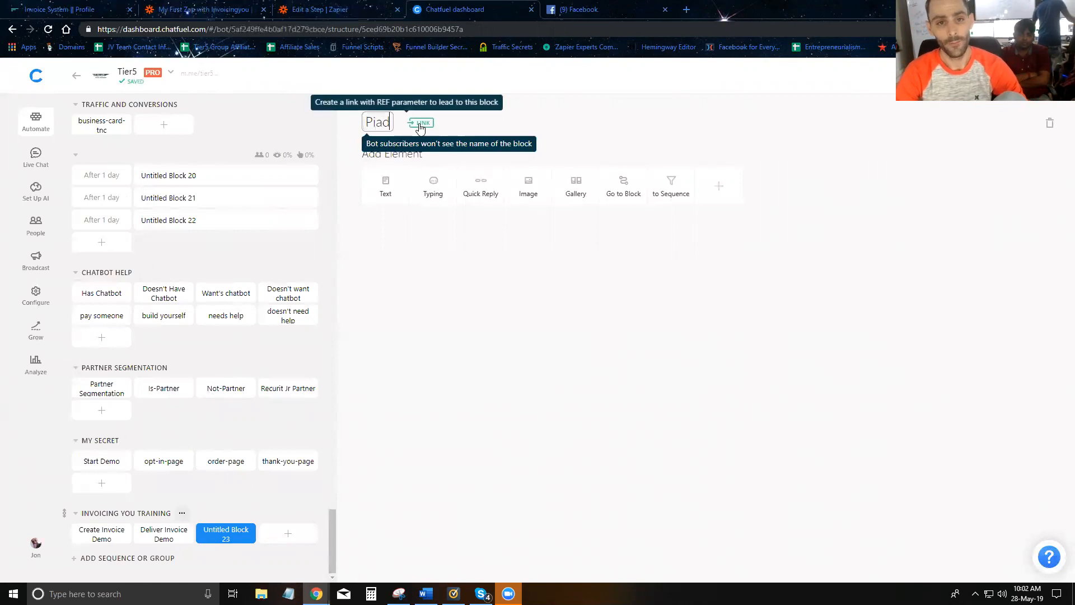
pyautogui.write(' Invoice Demo')
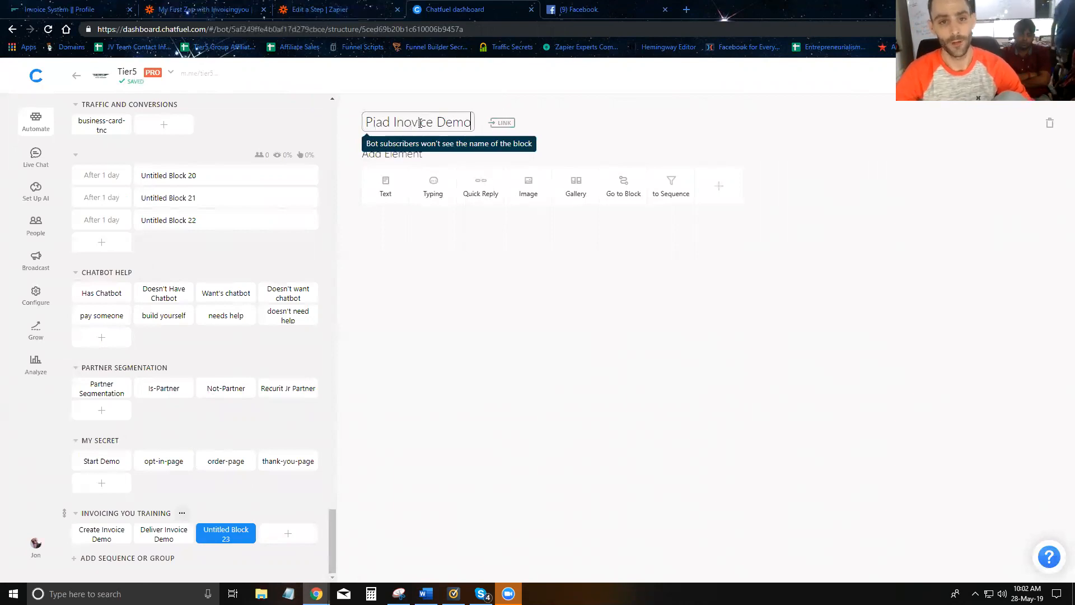
pyautogui.click(458, 326)
pyautogui.tripleClick(394, 121)
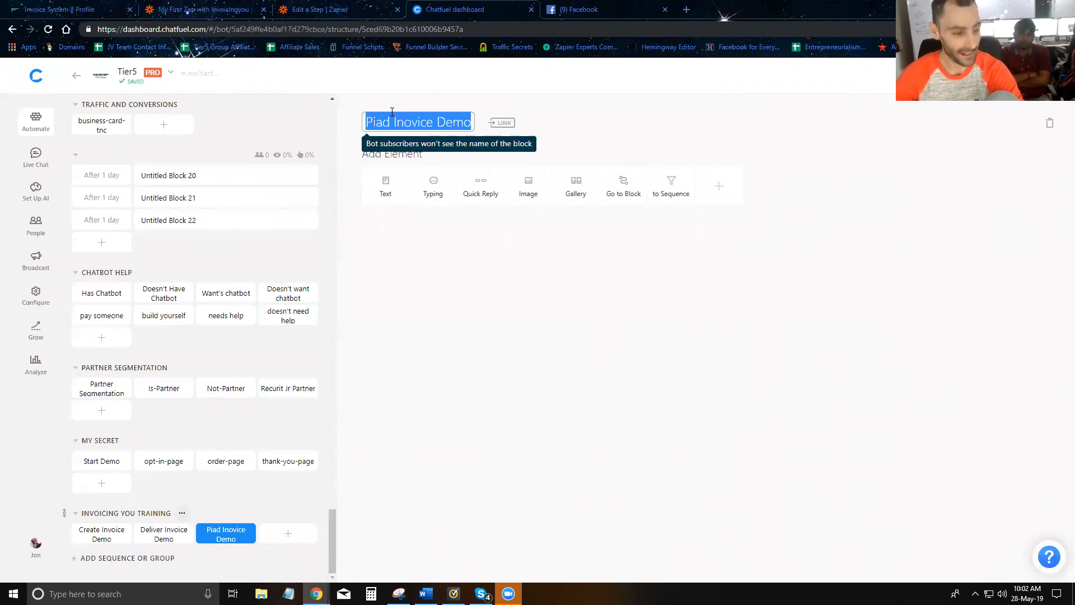
# - Open the Create Invoice Demo block from the sidebar
pyautogui.click(201, 9)
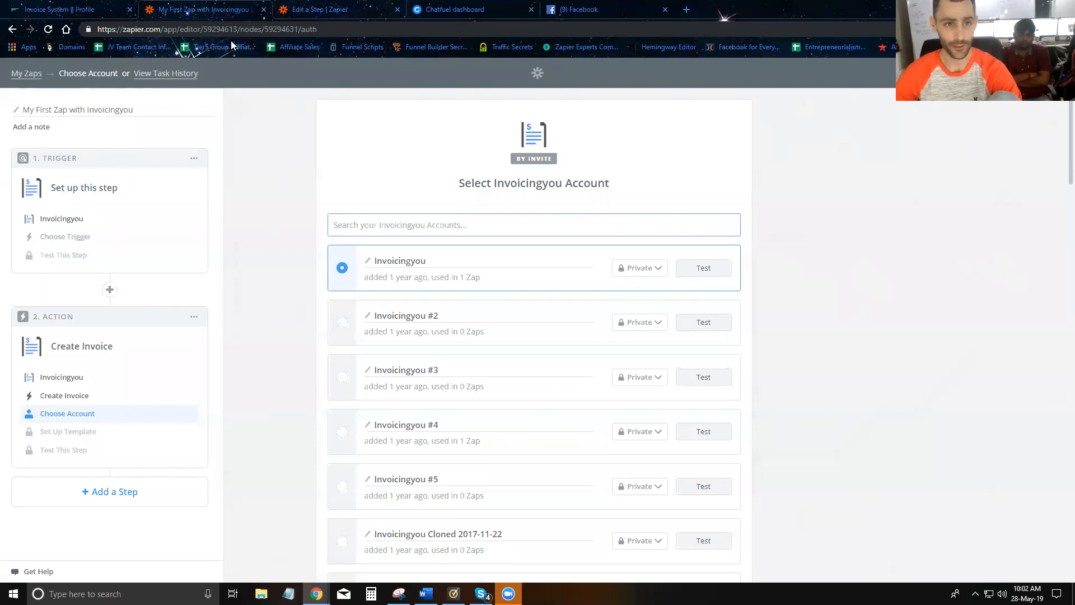
pyautogui.click(460, 11)
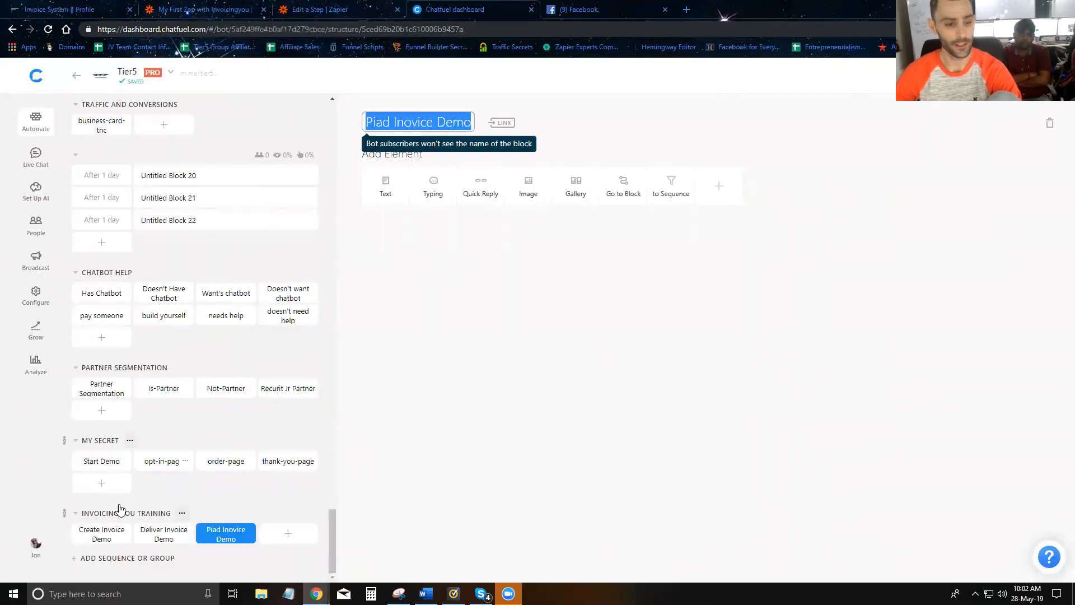
pyautogui.click(104, 535)
pyautogui.click(140, 537)
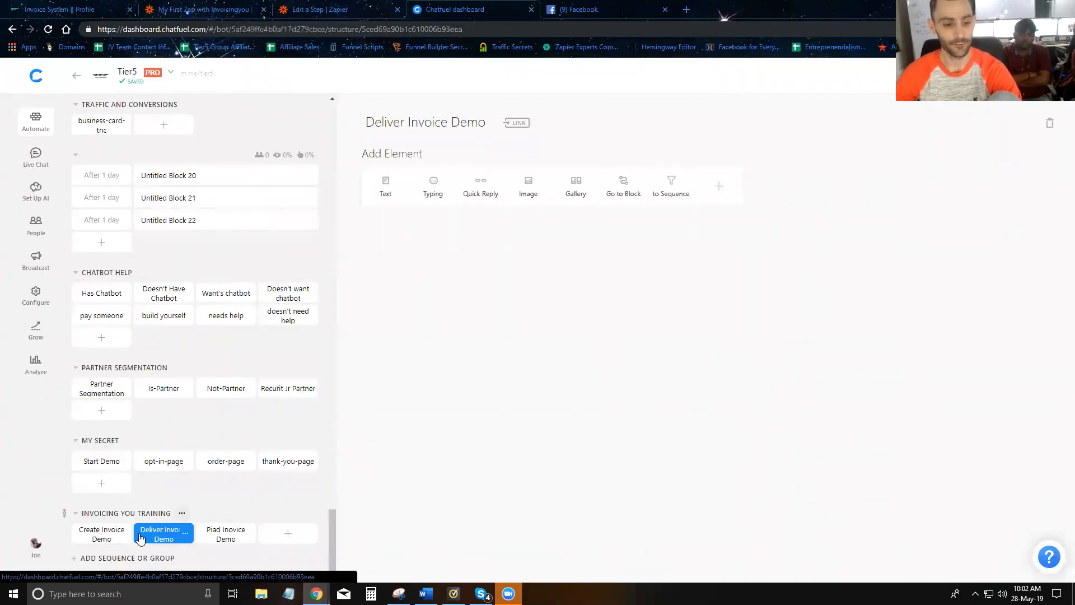
pyautogui.click(102, 536)
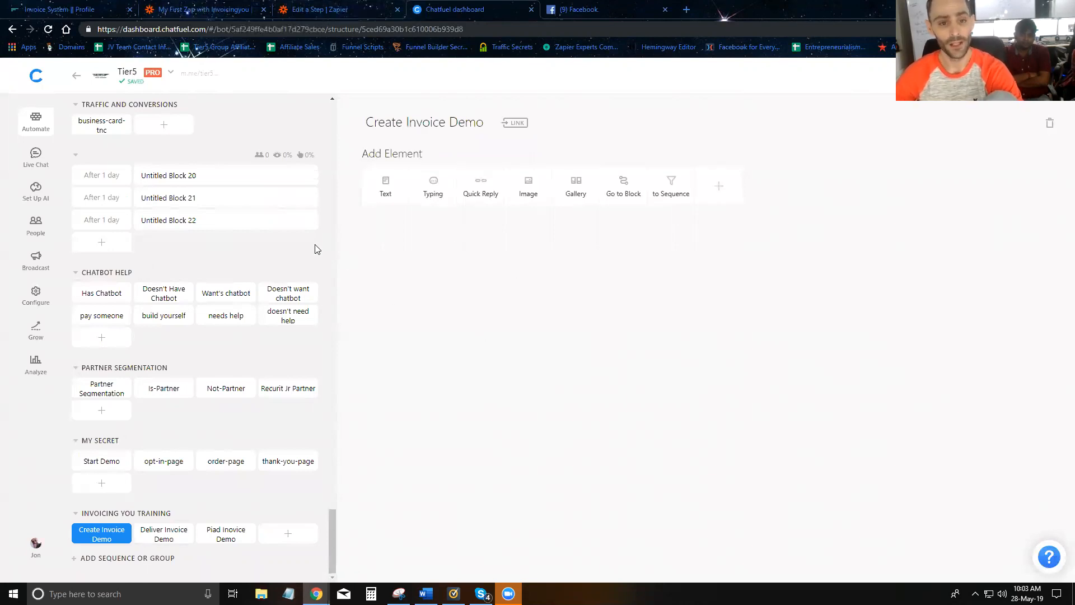
pyautogui.click(203, 9)
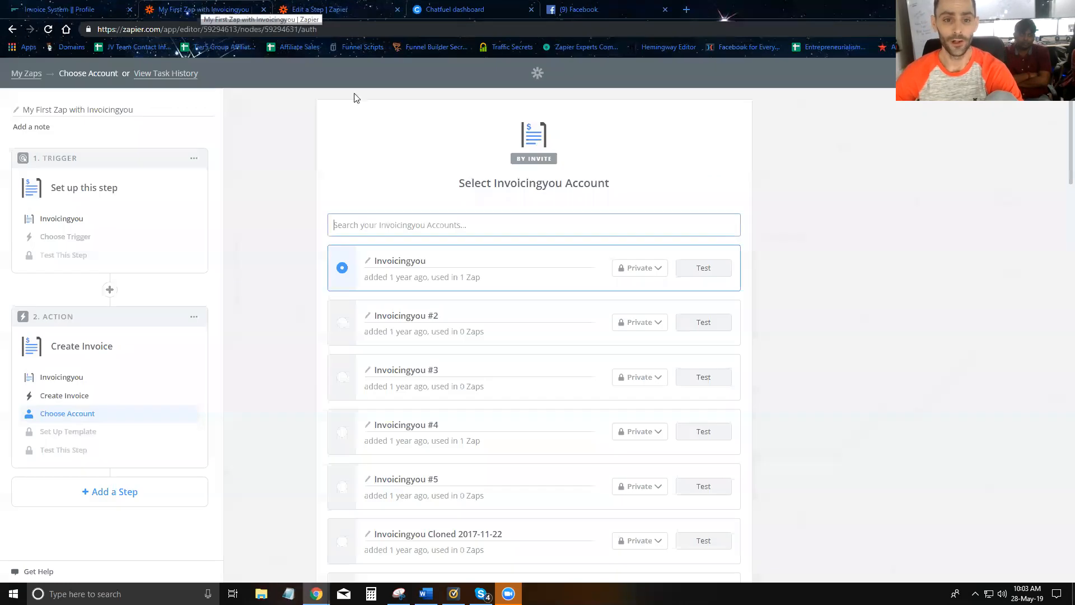
pyautogui.scroll(-20, 358, 285)
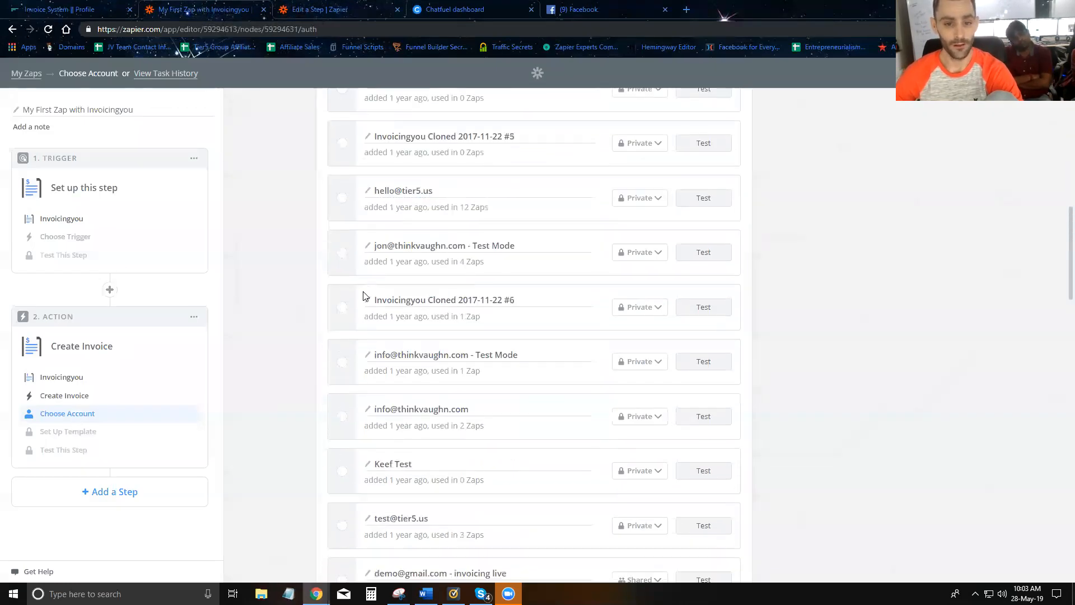
pyautogui.scroll(-8, 349, 339)
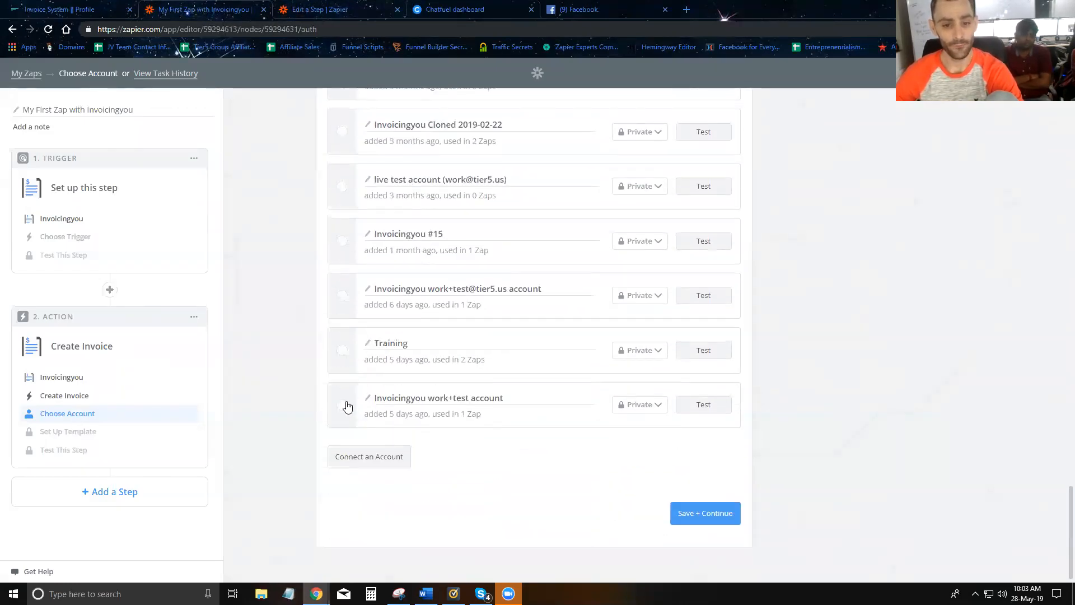
pyautogui.click(342, 351)
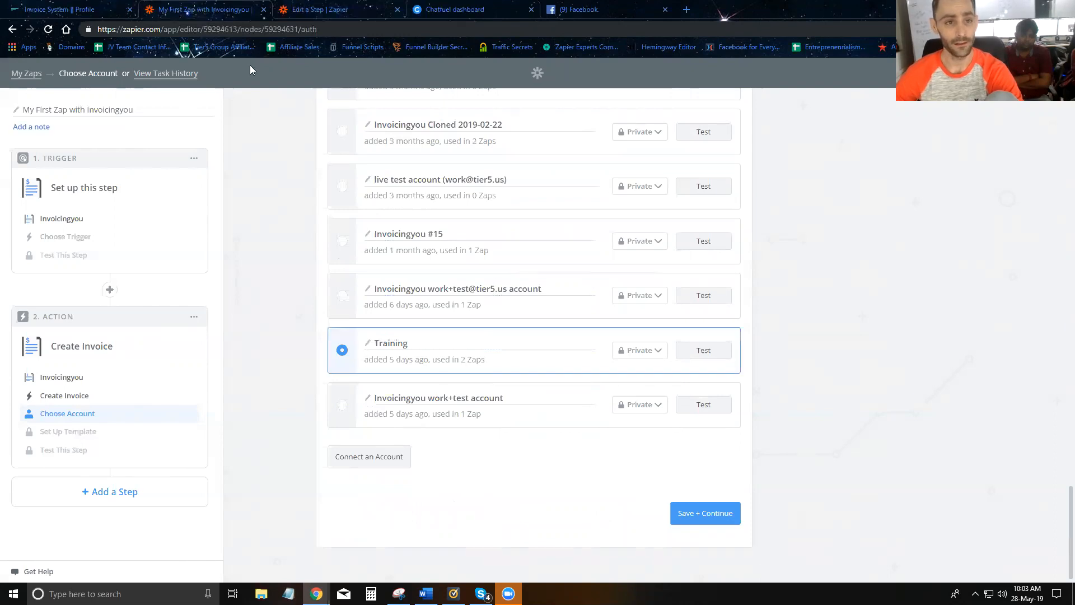
# - Copy the API key from the Invoicing You profile into the Connect an Account prompt
pyautogui.click(81, 8)
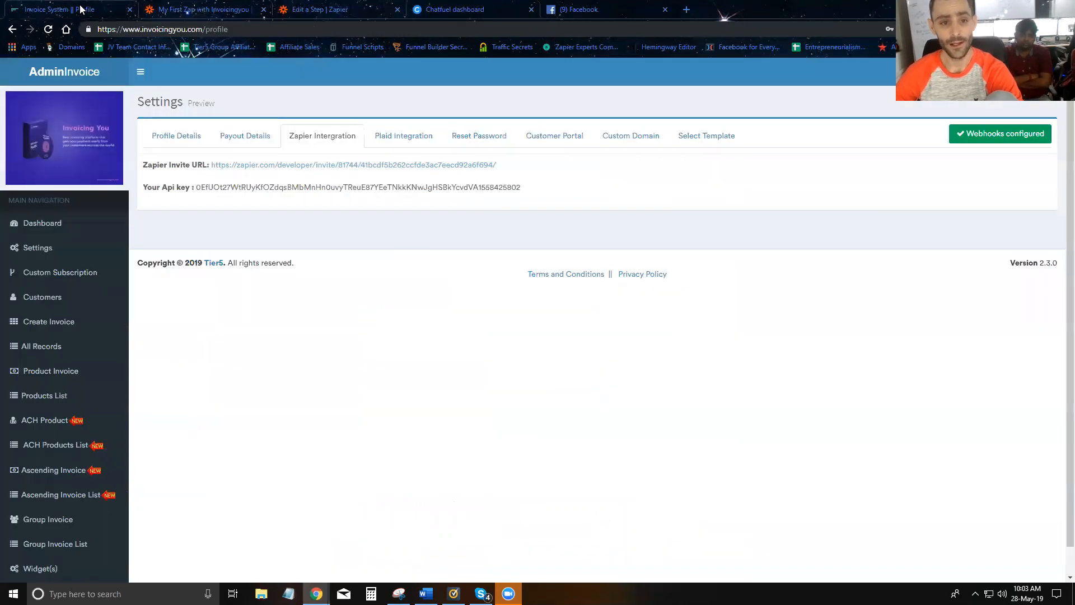
pyautogui.doubleClick(268, 189)
pyautogui.hotkey('ctrl', 'c')
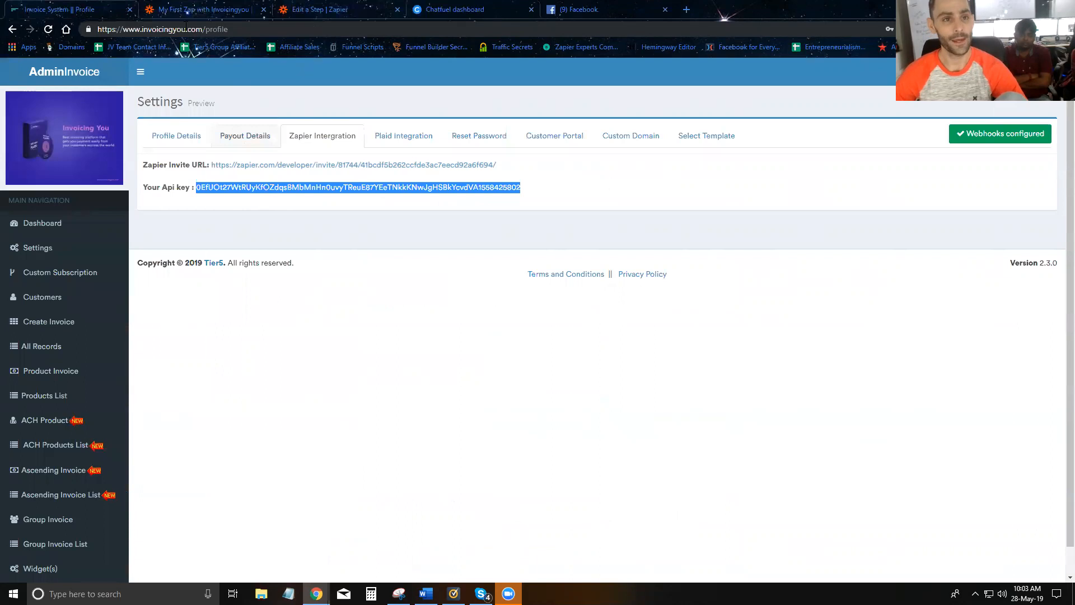
pyautogui.click(177, 12)
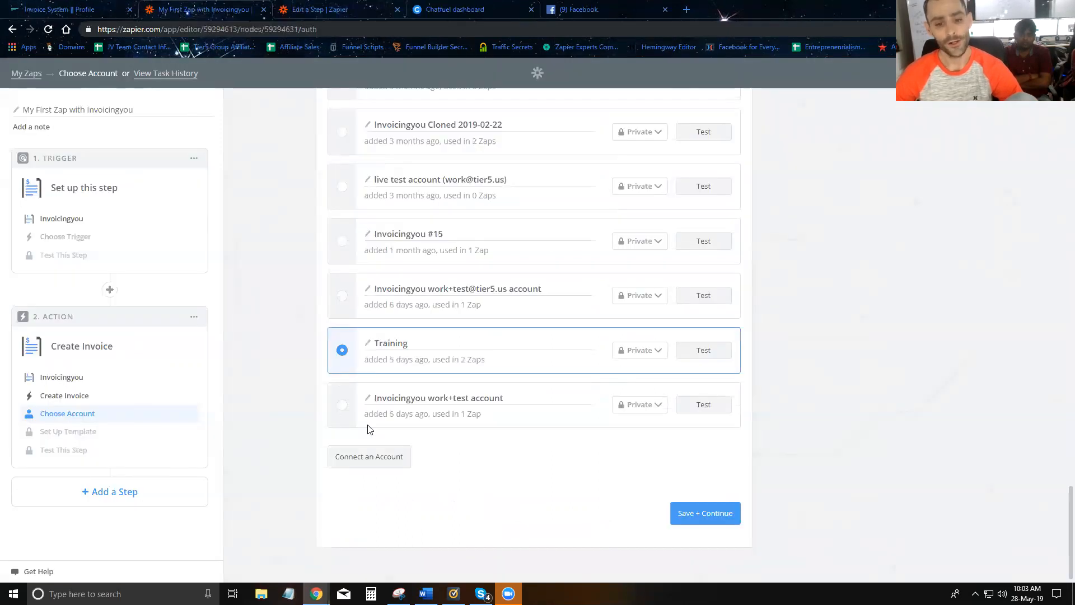
pyautogui.click(389, 467)
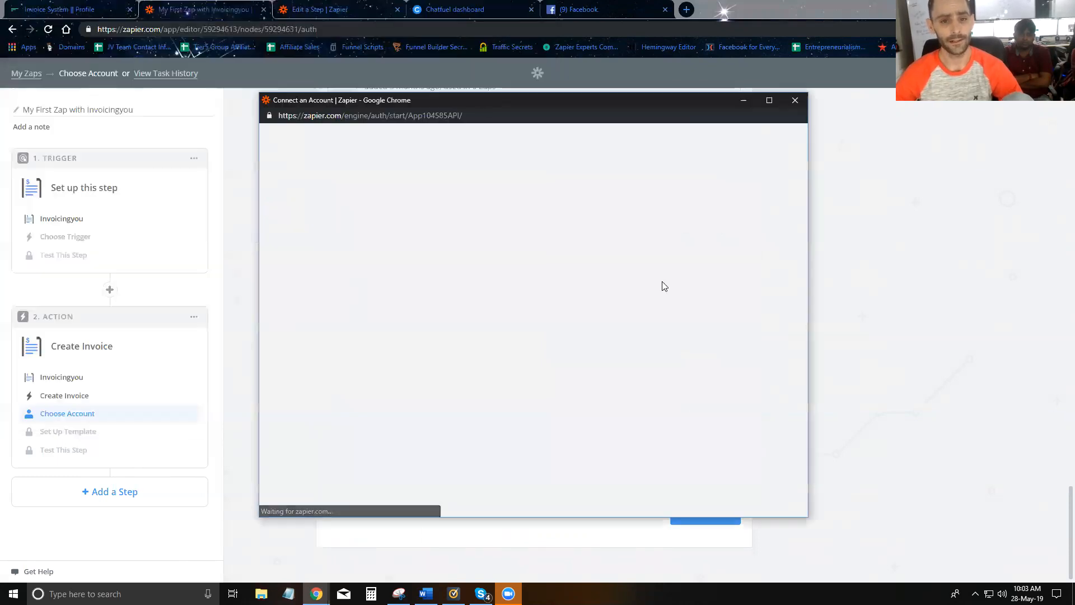
pyautogui.hotkey('ctrl', 'v')
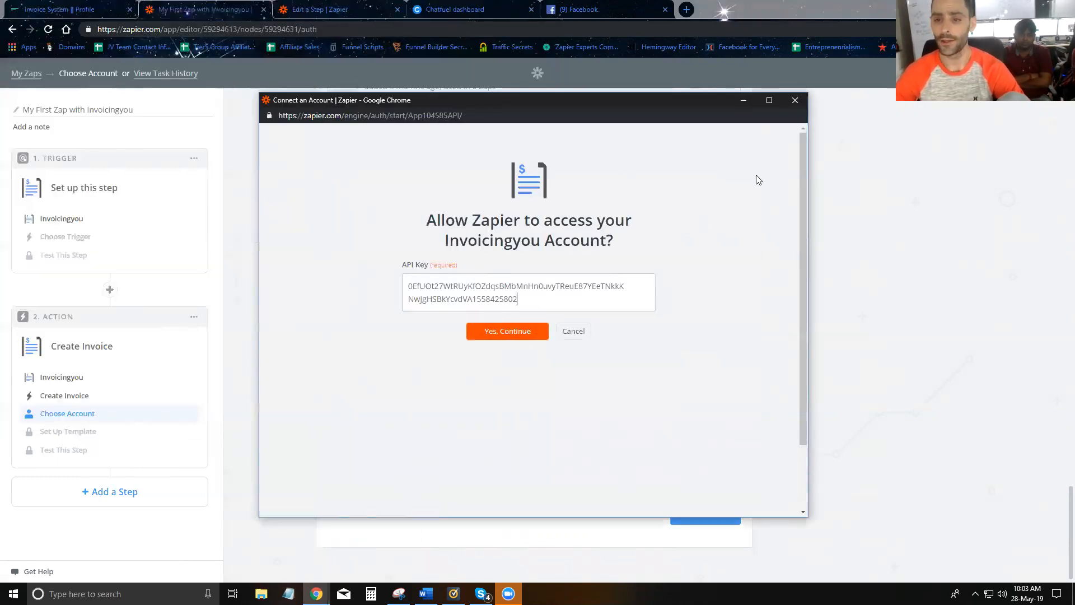
pyautogui.click(798, 104)
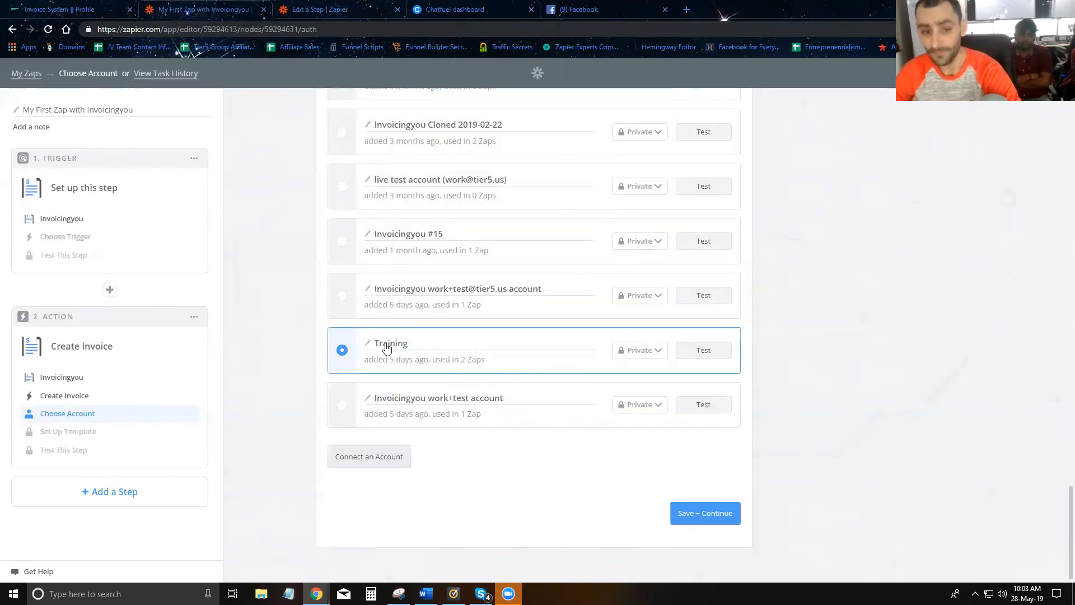
# - Save the account choice and look over the Set Up Template form
pyautogui.click(722, 516)
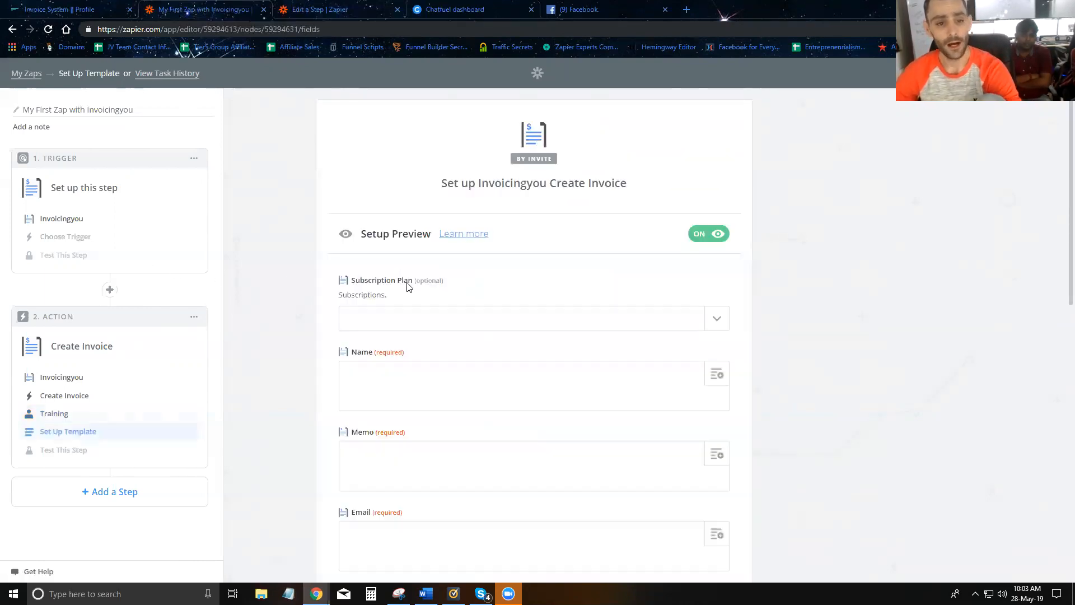
pyautogui.scroll(-2, 384, 292)
pyautogui.scroll(-6, 410, 307)
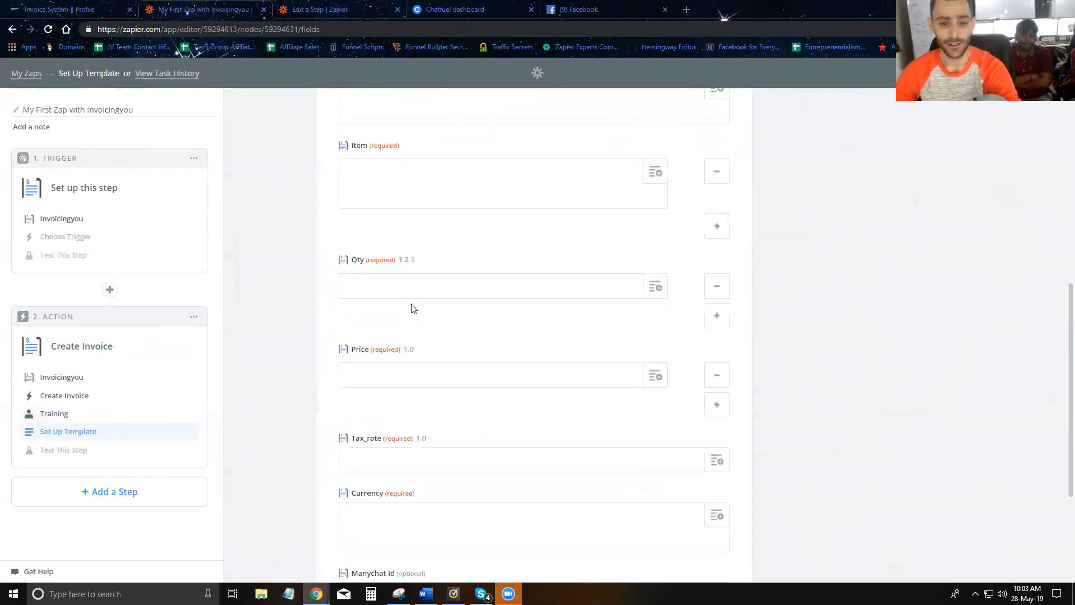
pyautogui.scroll(8, 427, 420)
pyautogui.scroll(1, 434, 384)
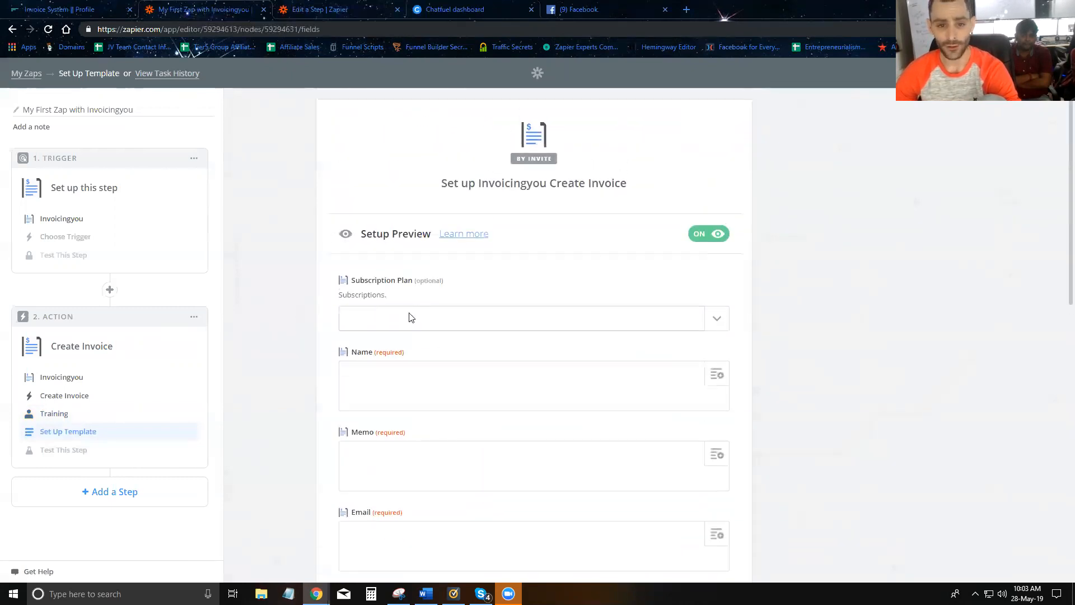
pyautogui.scroll(-2, 396, 318)
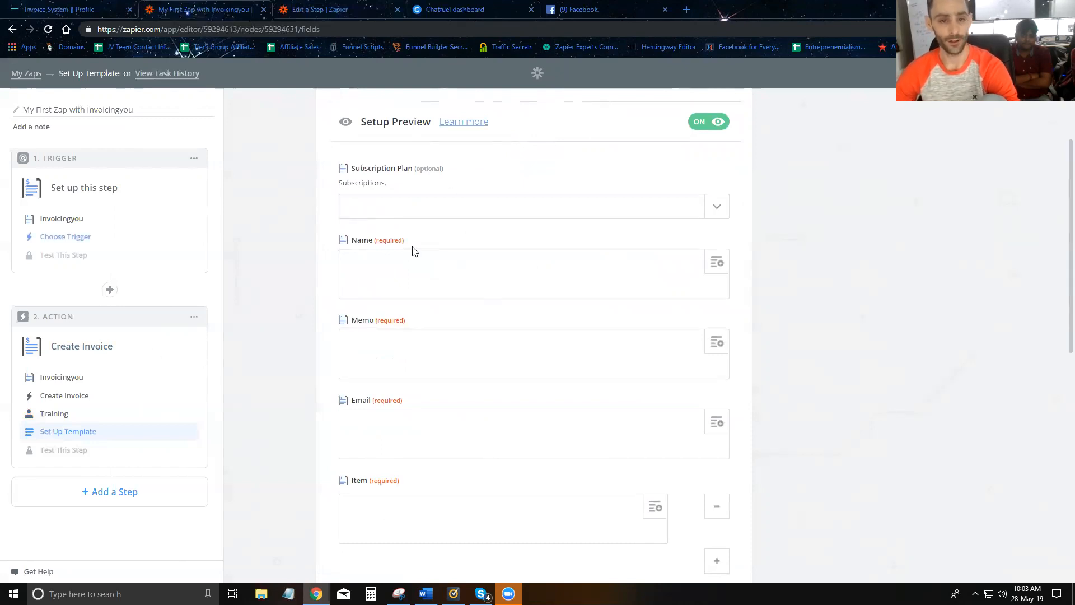
pyautogui.scroll(2, 451, 257)
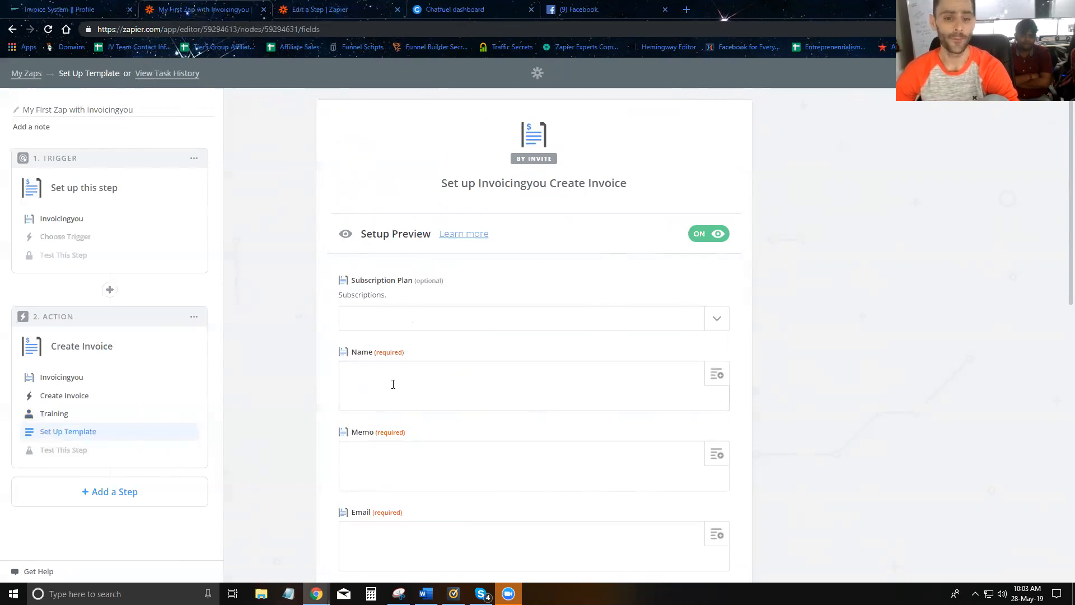
pyautogui.scroll(-2, 381, 336)
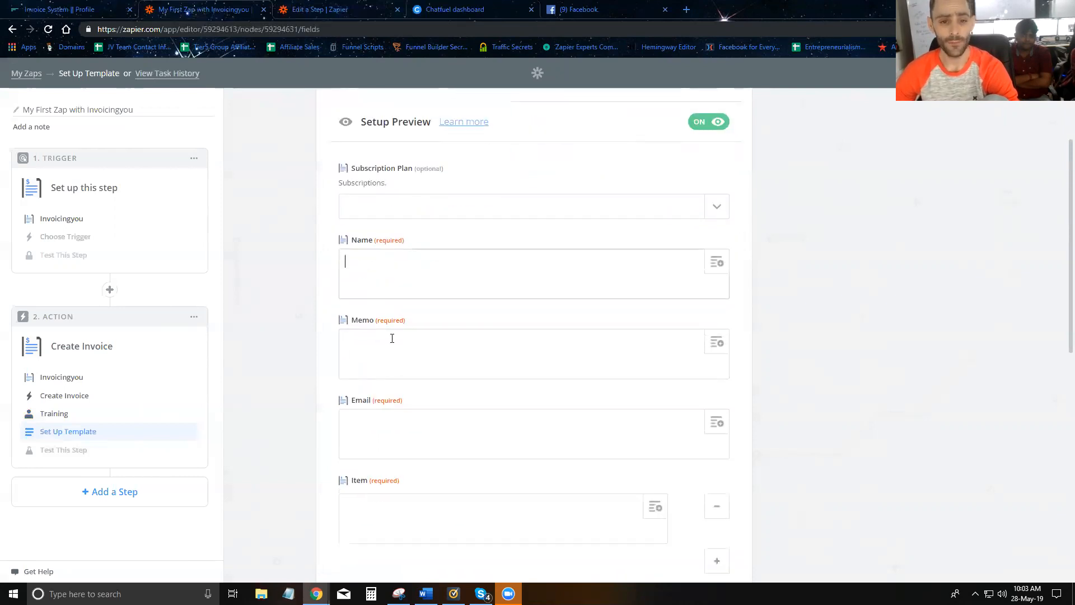
pyautogui.scroll(-1, 370, 313)
# - Step through the Memo, Email, Item, Qty, Price and Currency template fields
pyautogui.click(386, 304)
pyautogui.click(409, 373)
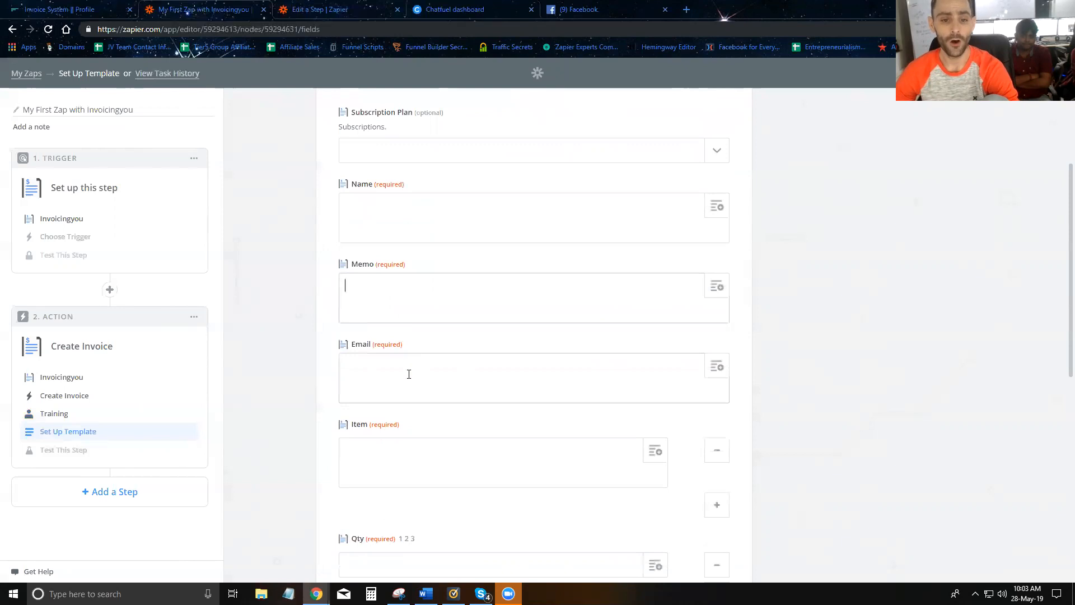
pyautogui.scroll(-2, 399, 362)
pyautogui.click(440, 357)
pyautogui.scroll(-2, 420, 352)
pyautogui.click(416, 337)
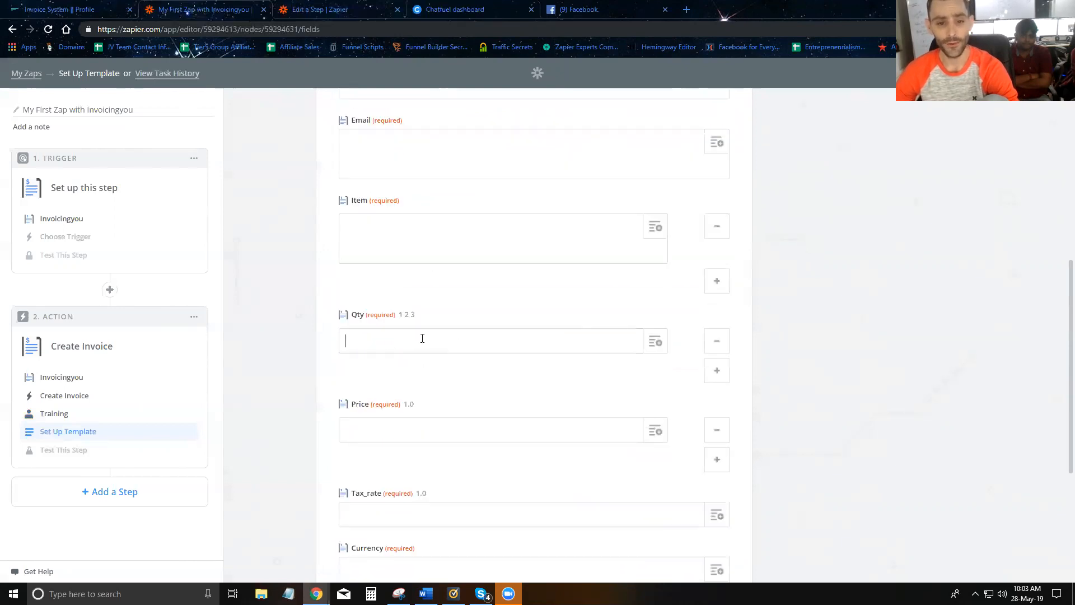
pyautogui.scroll(-2, 416, 336)
pyautogui.click(385, 319)
pyautogui.scroll(-2, 485, 327)
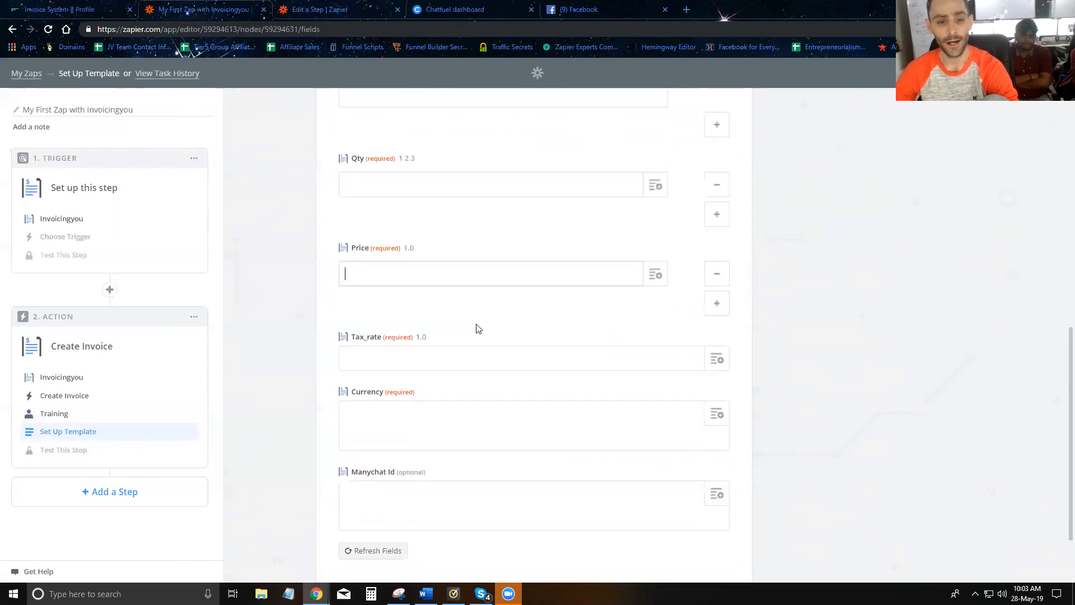
pyautogui.click(389, 343)
pyautogui.scroll(-1, 444, 350)
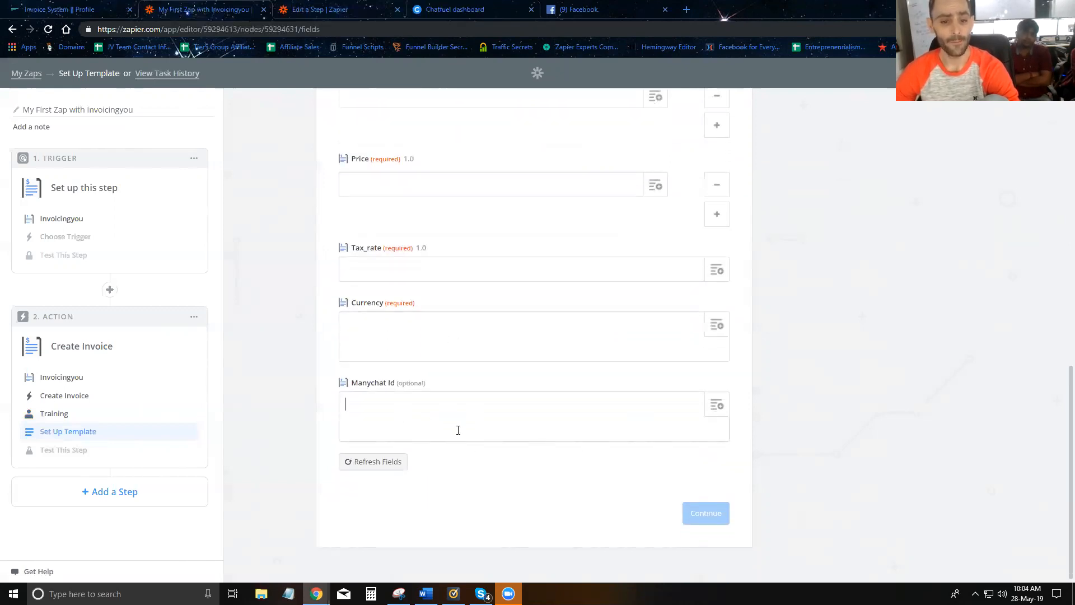
pyautogui.scroll(9, 448, 431)
pyautogui.scroll(3, 431, 392)
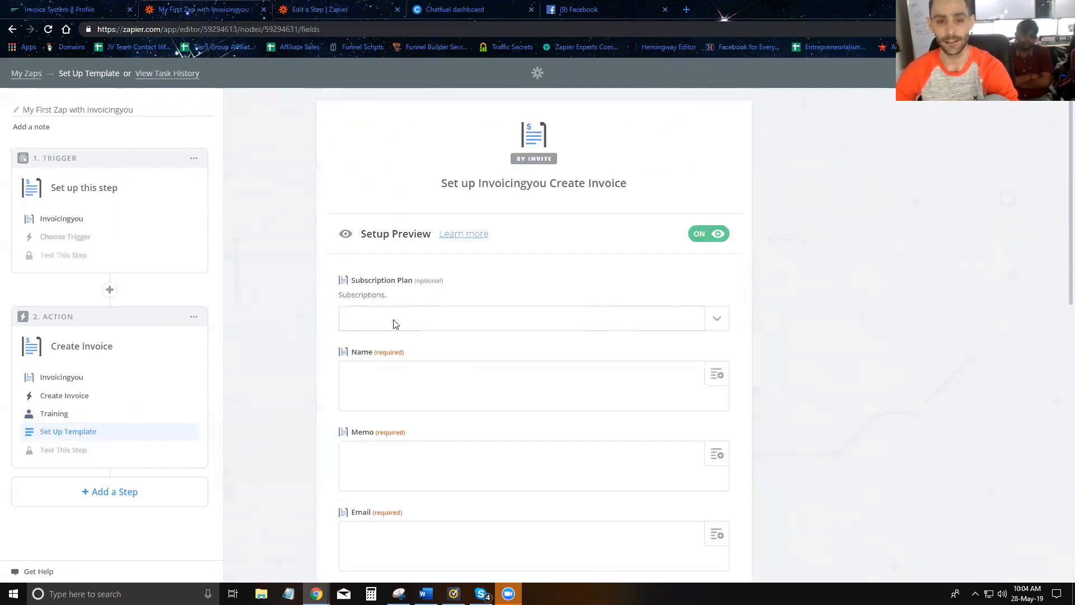
# - Choose 'test' from the Subscription Plan dropdown
pyautogui.click(446, 326)
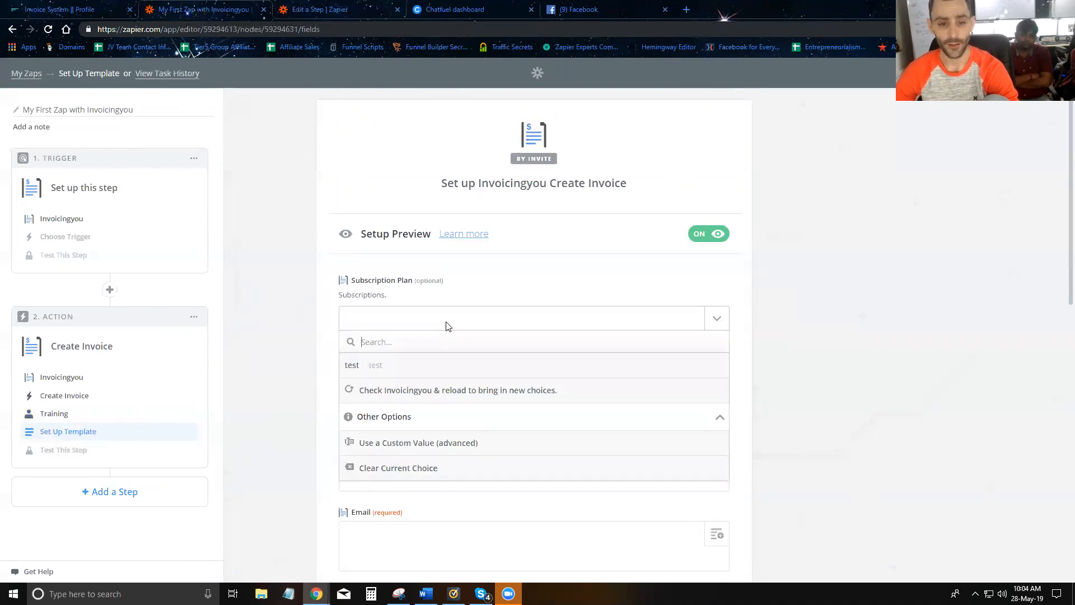
pyautogui.click(395, 367)
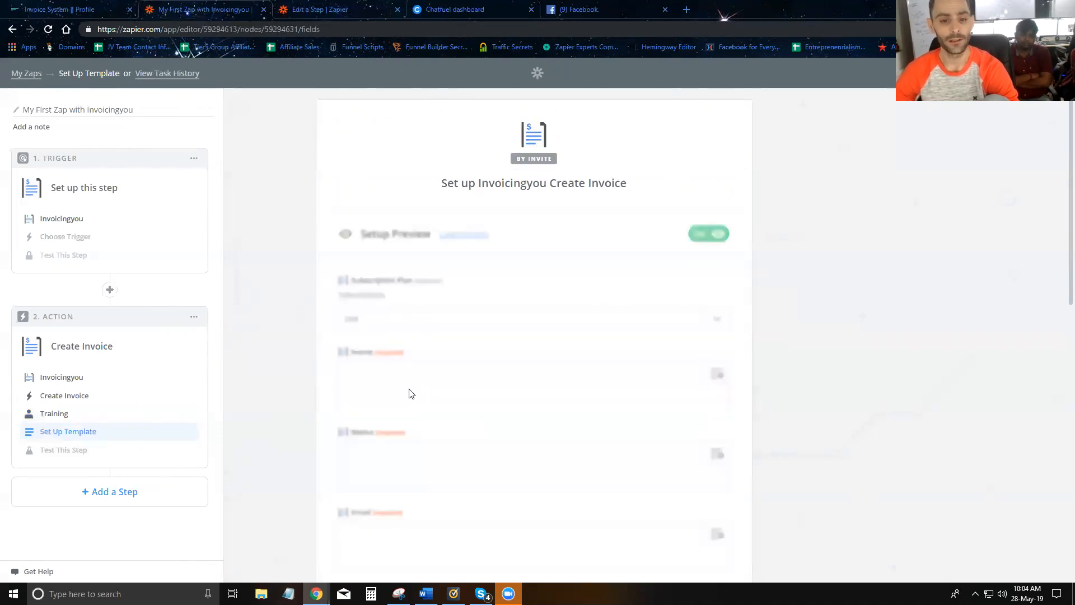
pyautogui.click(437, 321)
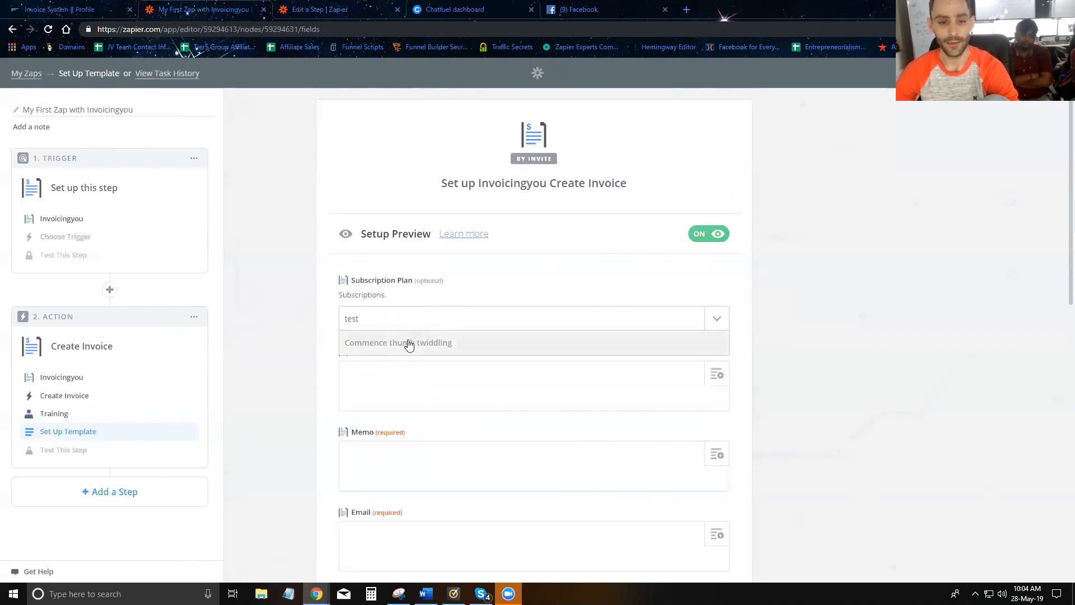
pyautogui.click(311, 329)
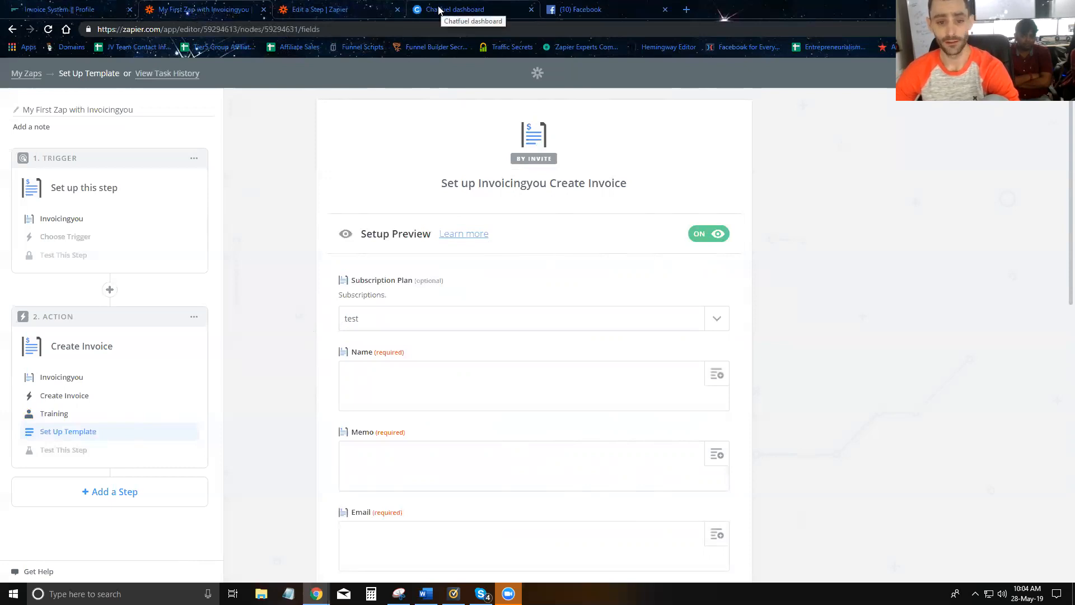
# - Switch the trigger to Webhooks by Zapier Catch Hook and copy its webhook URL
pyautogui.click(54, 237)
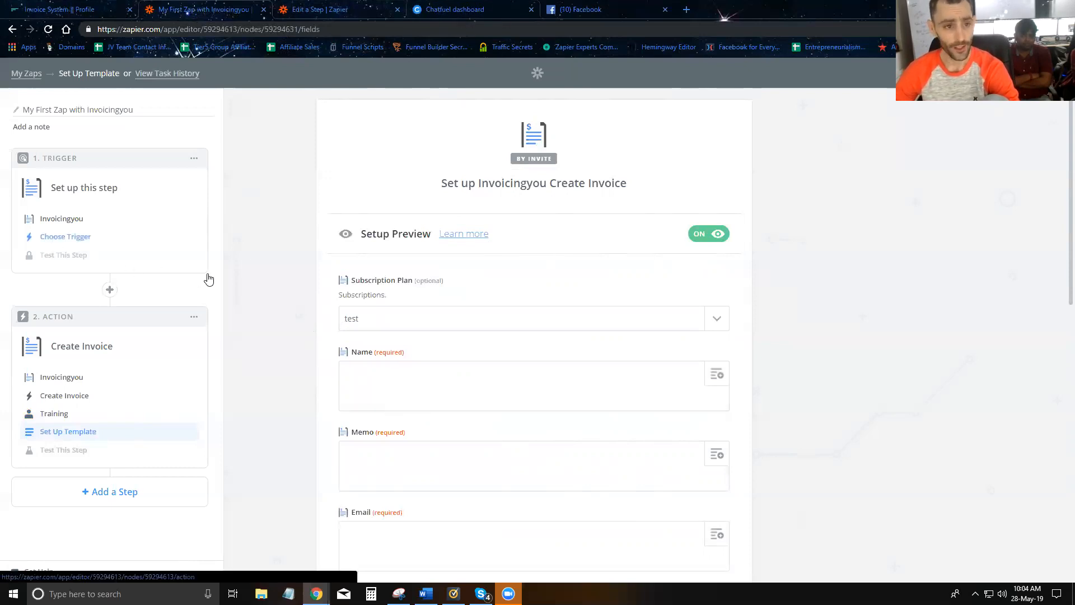
pyautogui.click(82, 218)
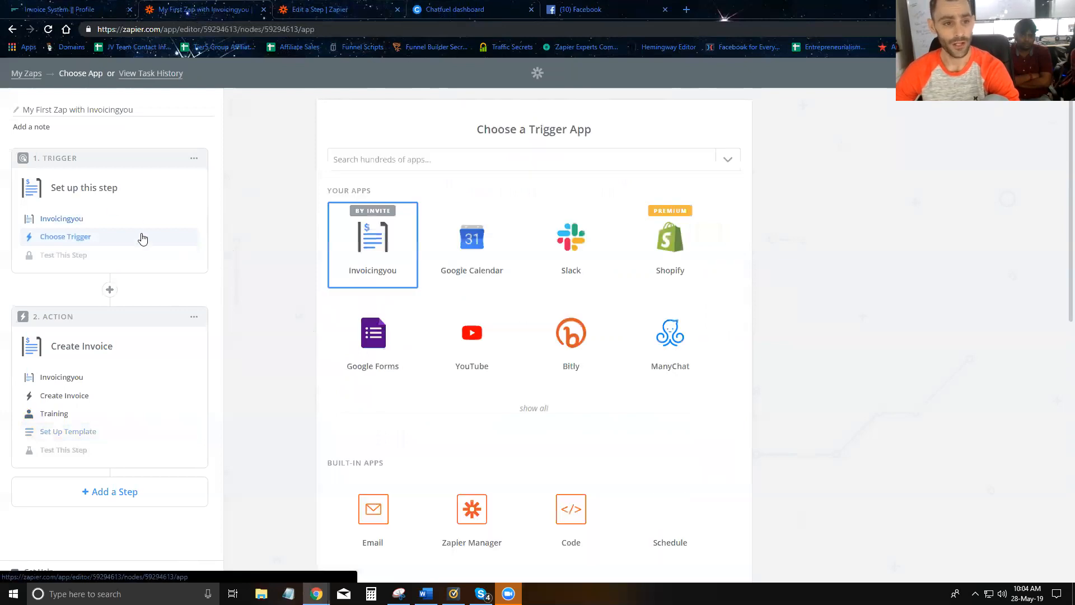
pyautogui.click(417, 161)
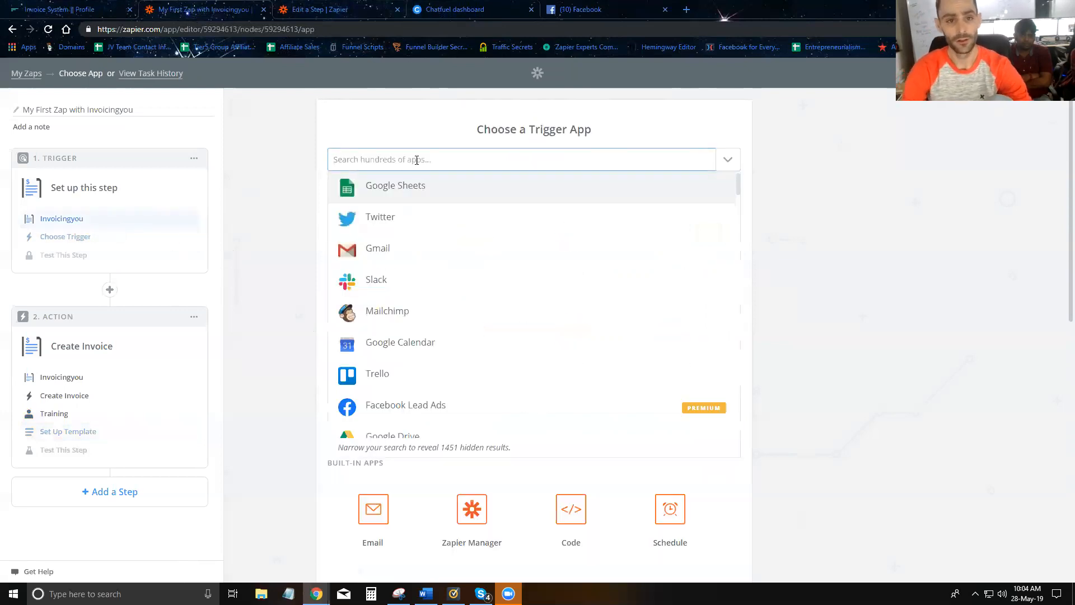
pyautogui.write('webhook')
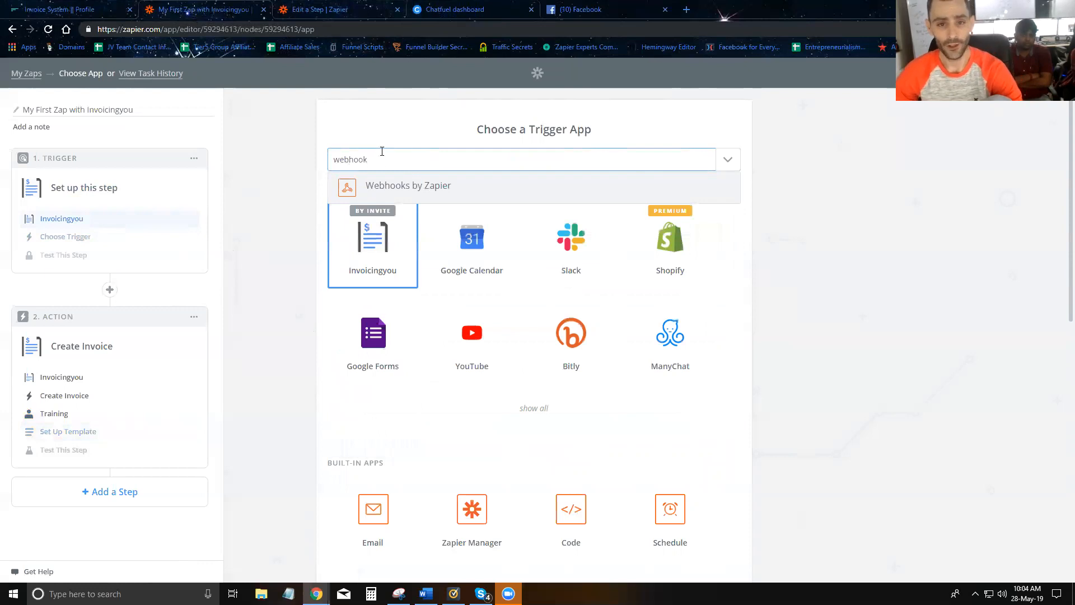
pyautogui.click(392, 185)
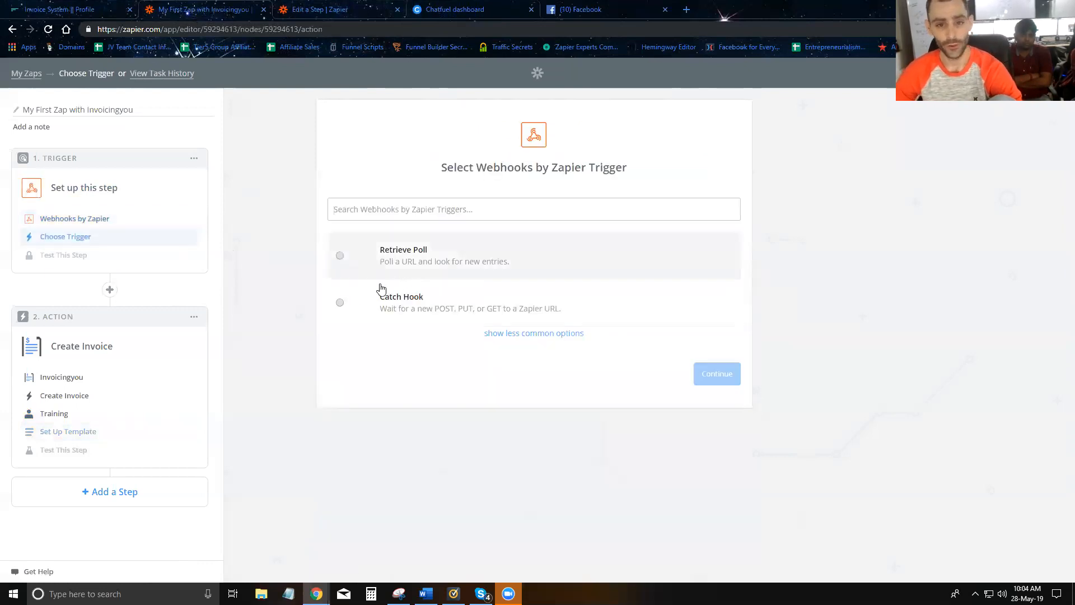
pyautogui.click(394, 314)
pyautogui.click(728, 376)
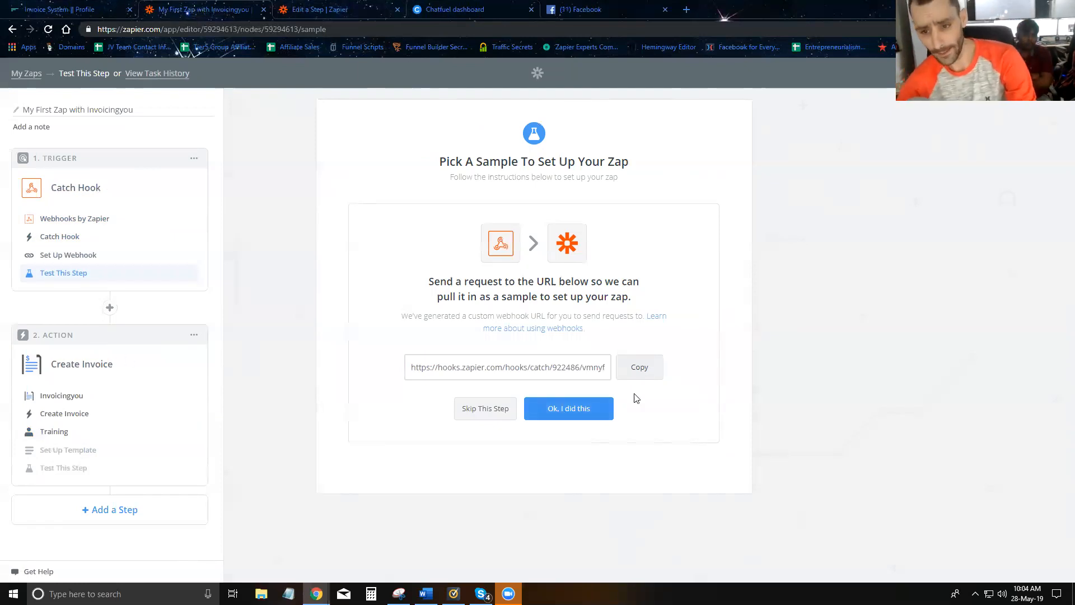
pyautogui.click(635, 373)
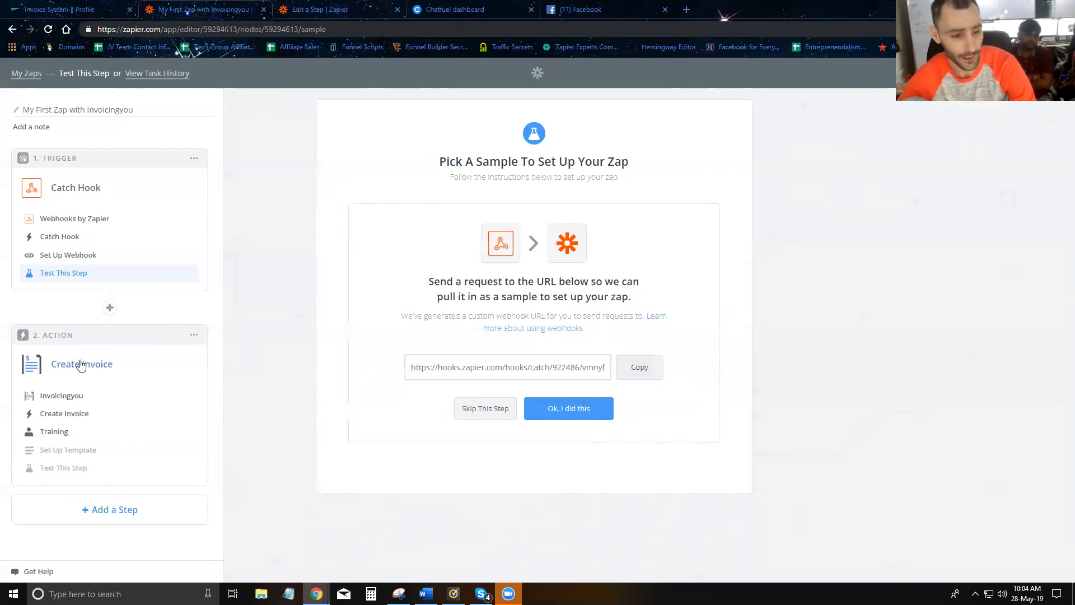
pyautogui.click(59, 451)
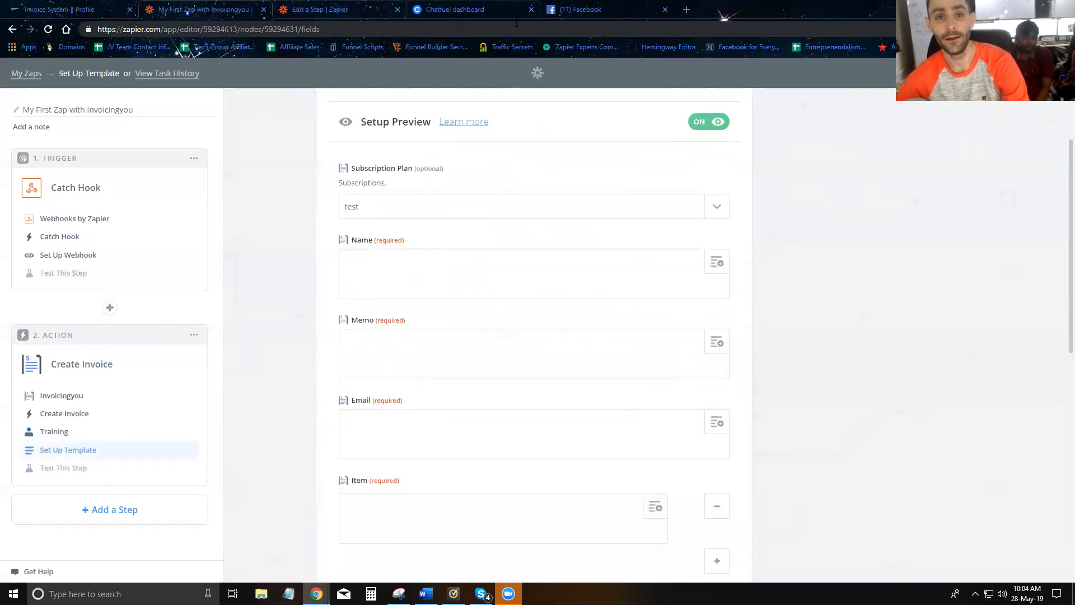
# - Add a text element reading "Let's create your custom invoice." to Create Invoice Demo
pyautogui.click(472, 17)
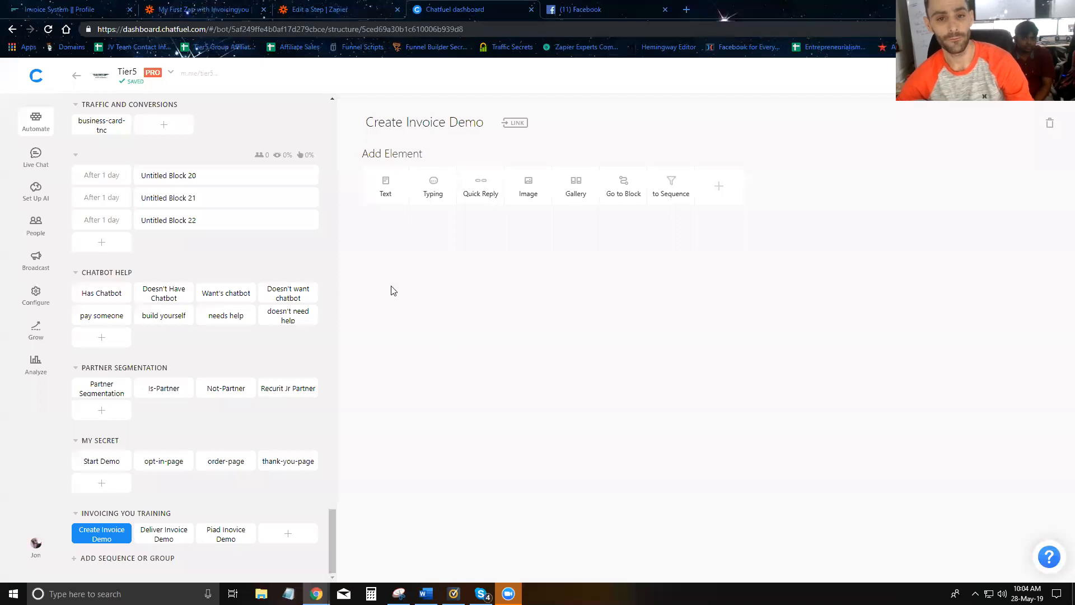
pyautogui.click(384, 180)
pyautogui.write("Let's create your custom invoice.")
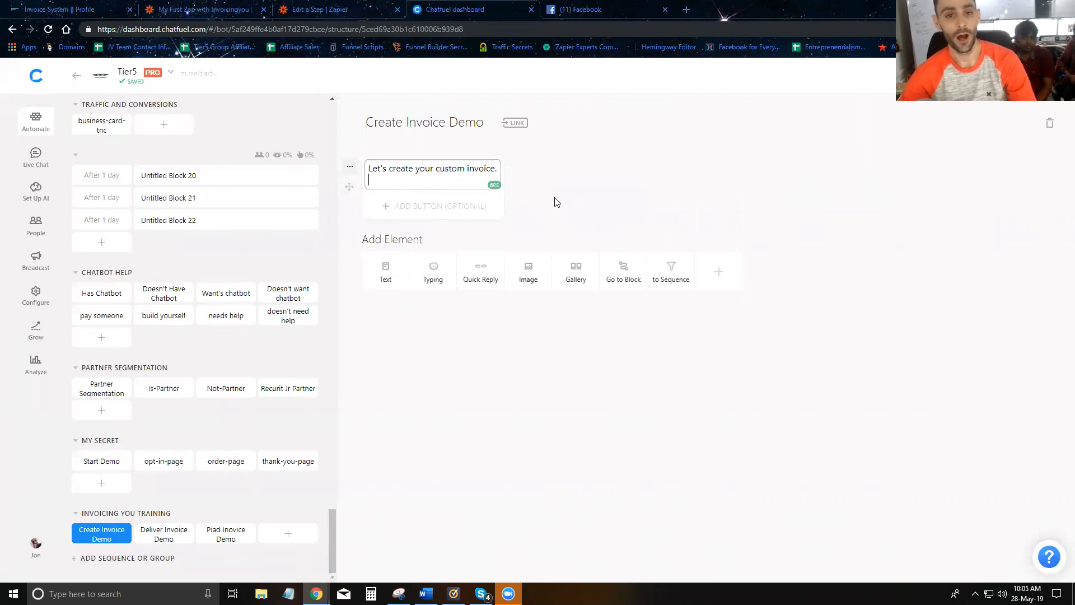
pyautogui.press('Return')
pyautogui.write('Do you want to add')
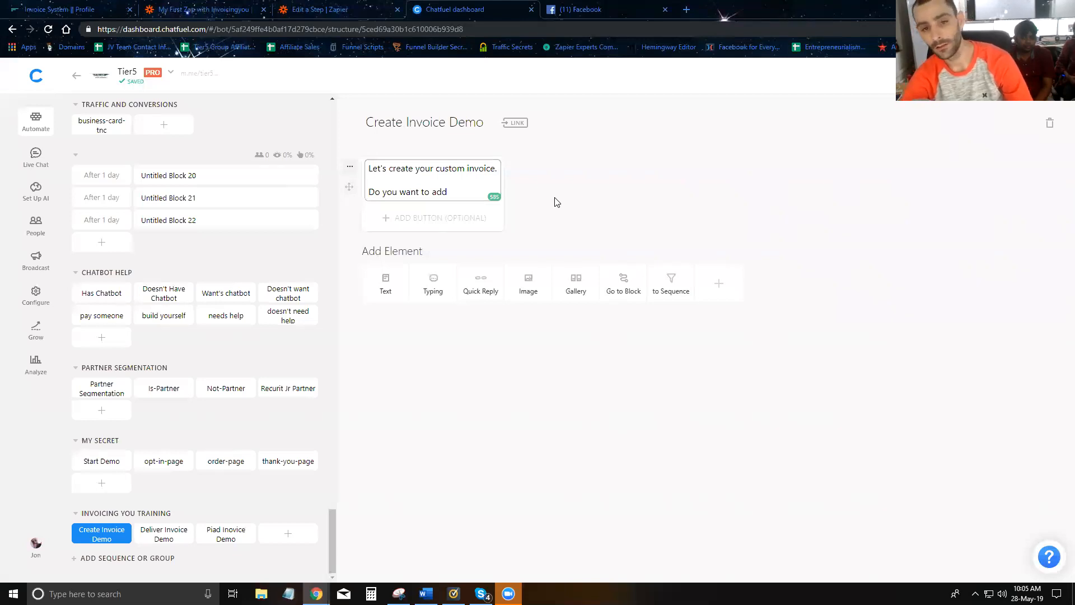
pyautogui.press('BackSpace')
pyautogui.press('BackSpace')
pyautogui.press('BackSpace')
pyautogui.press('BackSpace')
pyautogui.press('BackSpace')
pyautogui.press('BackSpace')
pyautogui.press('BackSpace')
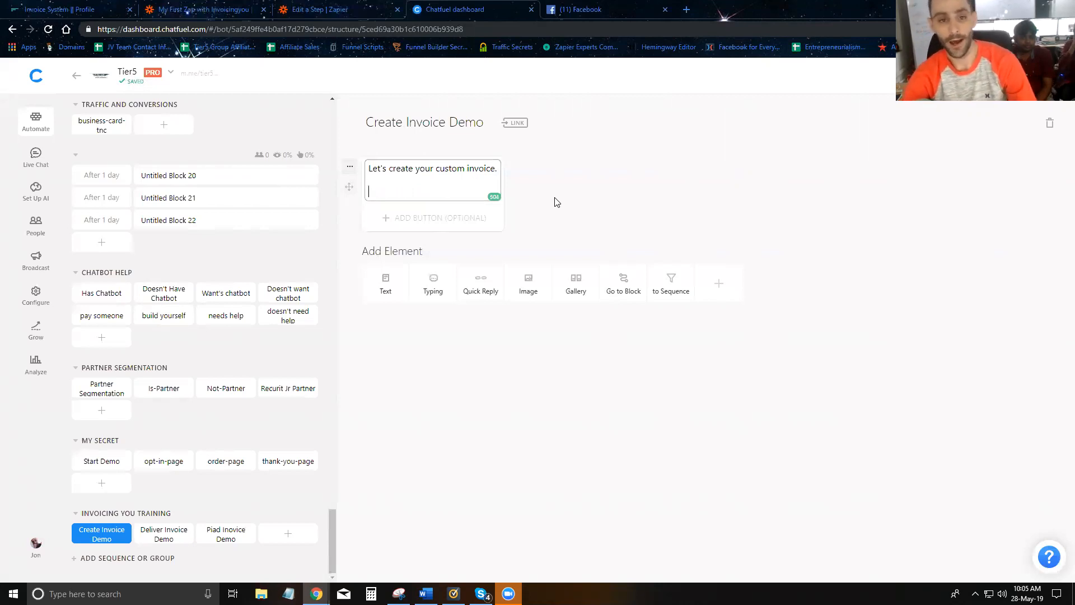
pyautogui.press('BackSpace')
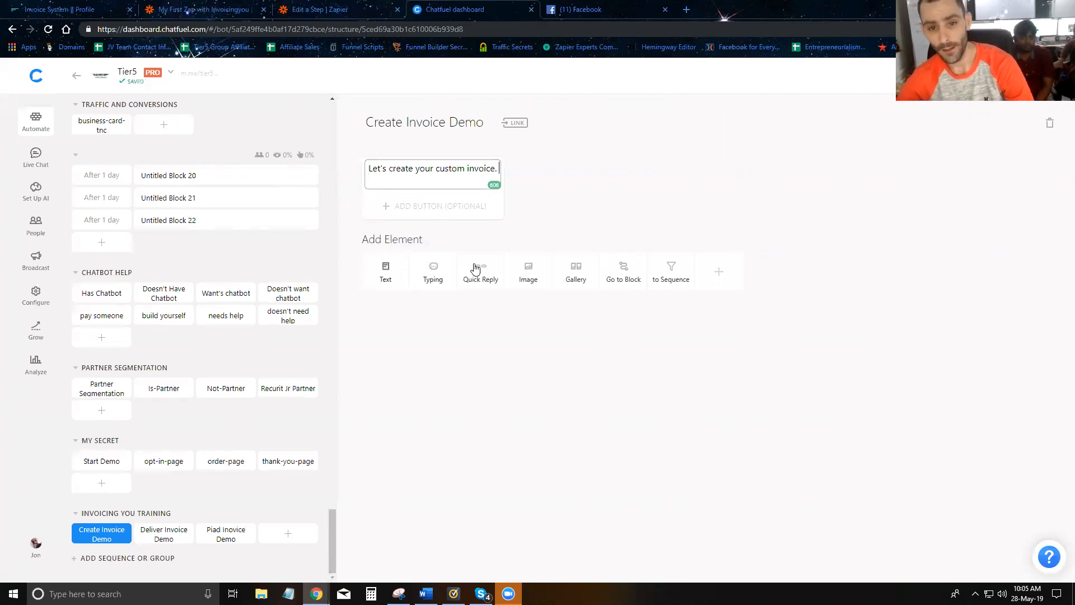
# - Add a User Email step asking 'What email address should be on the email?', saved to invoice-email
pyautogui.click(719, 271)
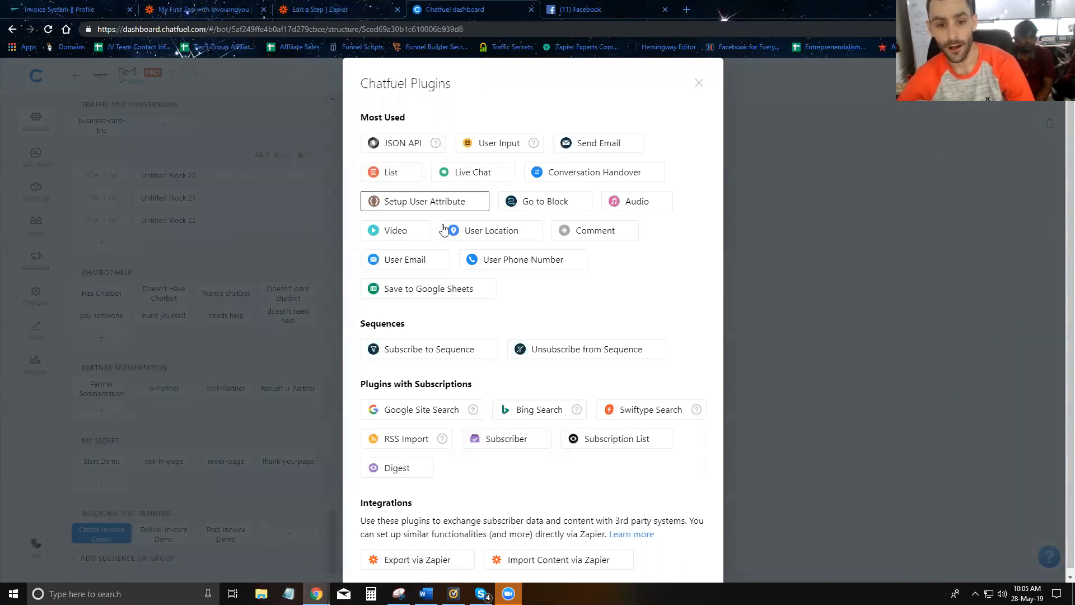
pyautogui.click(405, 260)
pyautogui.hotkey('ctrl', 'a')
pyautogui.write('What emai')
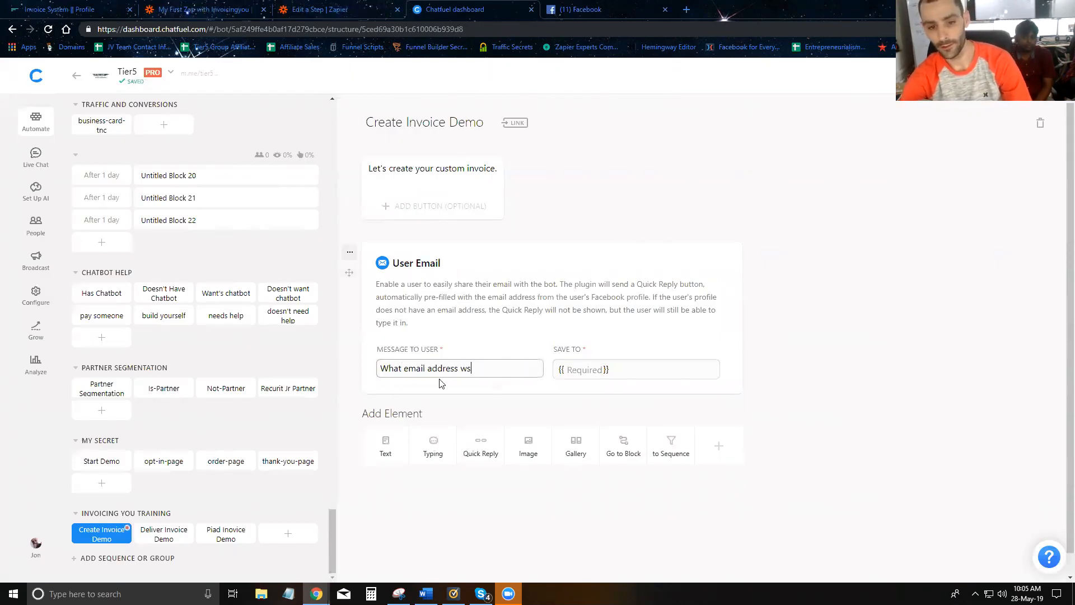
pyautogui.write('l address should be on the email?')
pyautogui.click(586, 372)
pyautogui.write('invoice-email')
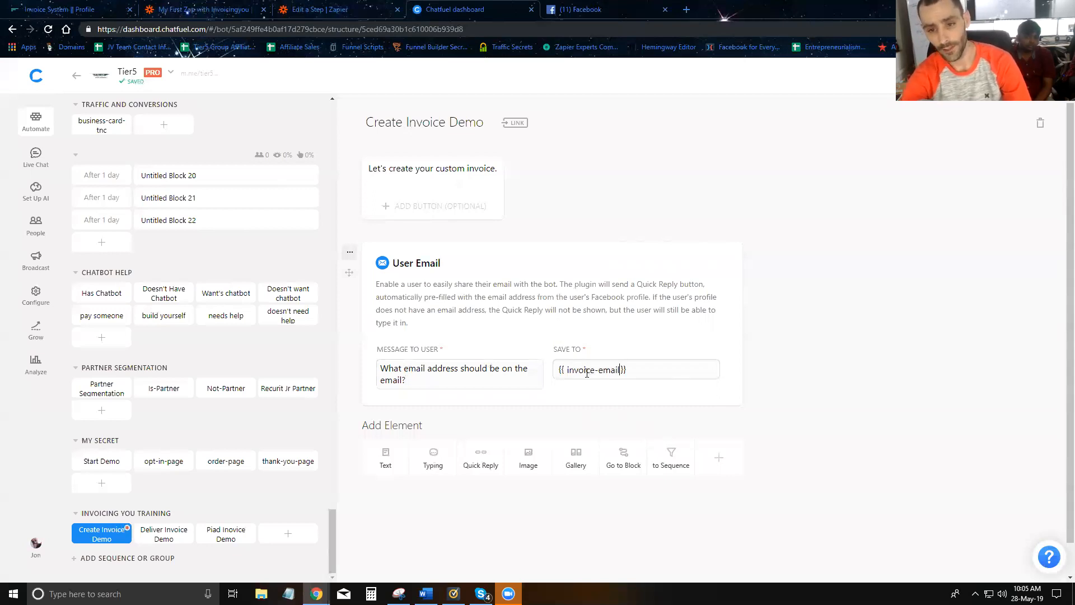
pyautogui.click(540, 294)
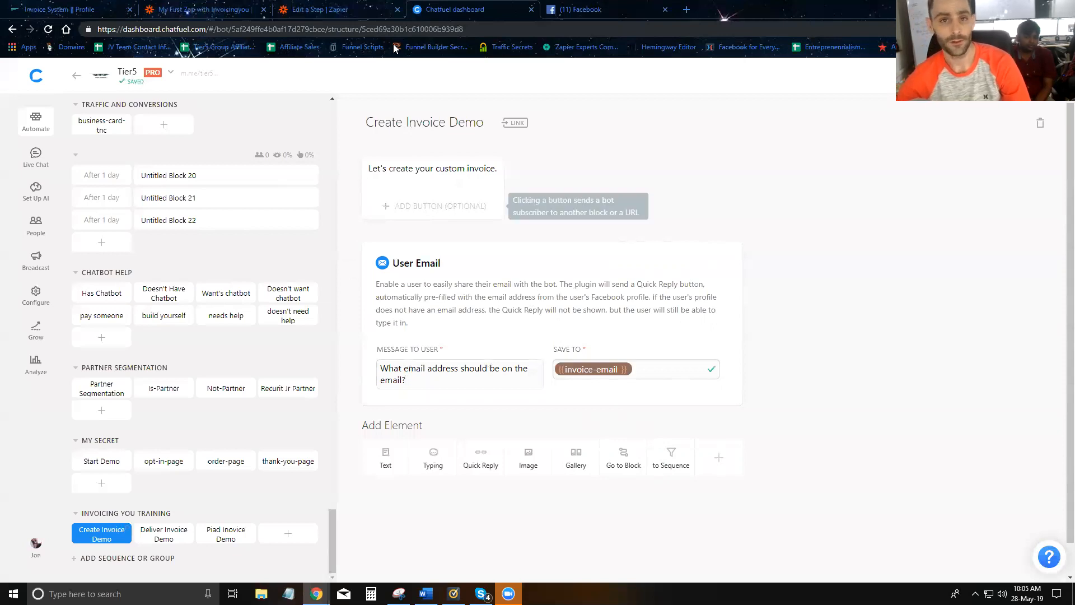
pyautogui.moveTo(463, 17); pyautogui.dragTo(194, 11)
pyautogui.click(336, 9)
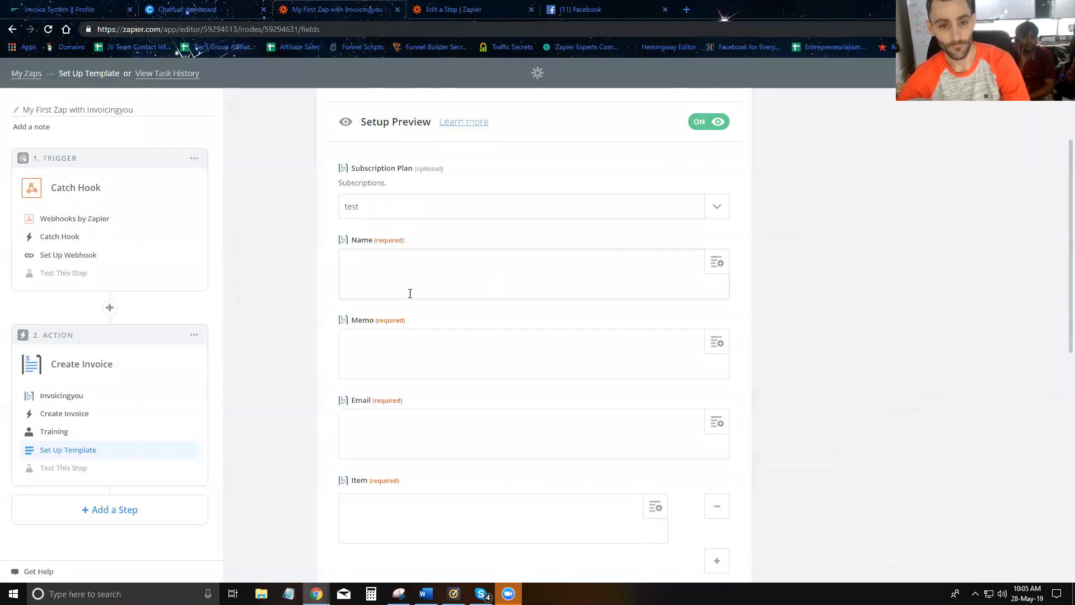
pyautogui.click(433, 449)
pyautogui.click(434, 252)
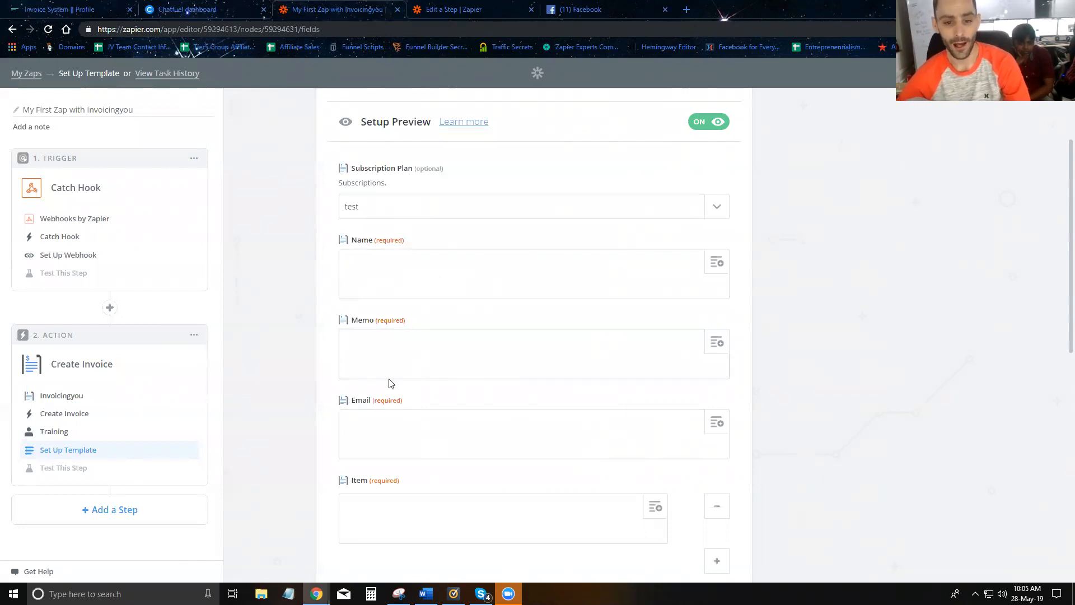
pyautogui.scroll(-3, 392, 375)
pyautogui.click(388, 346)
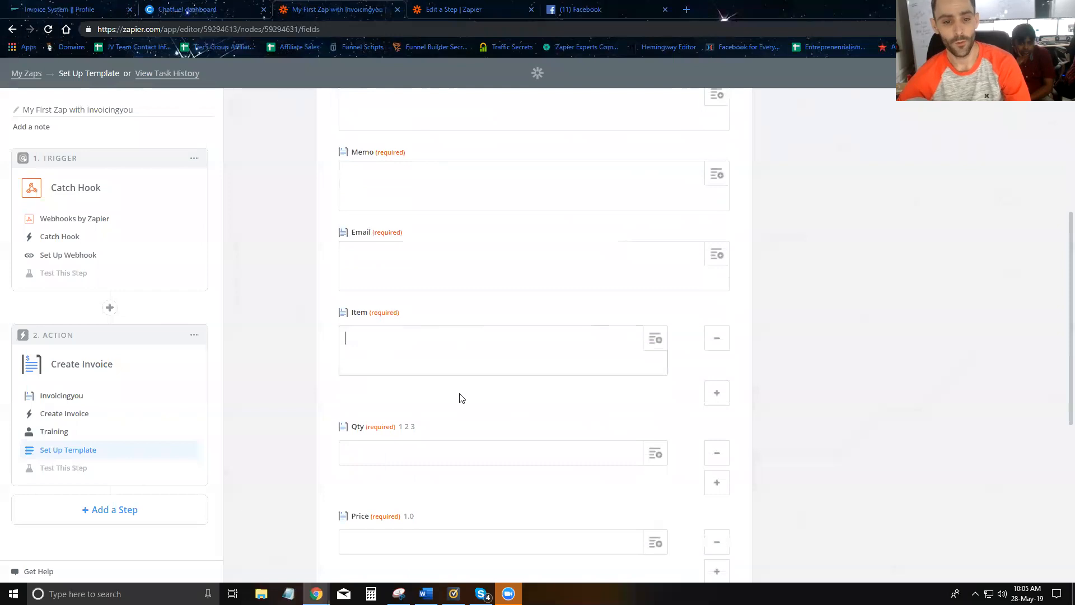
# - Add a User Input question asking what item they want, saved to invoice-item
pyautogui.click(182, 9)
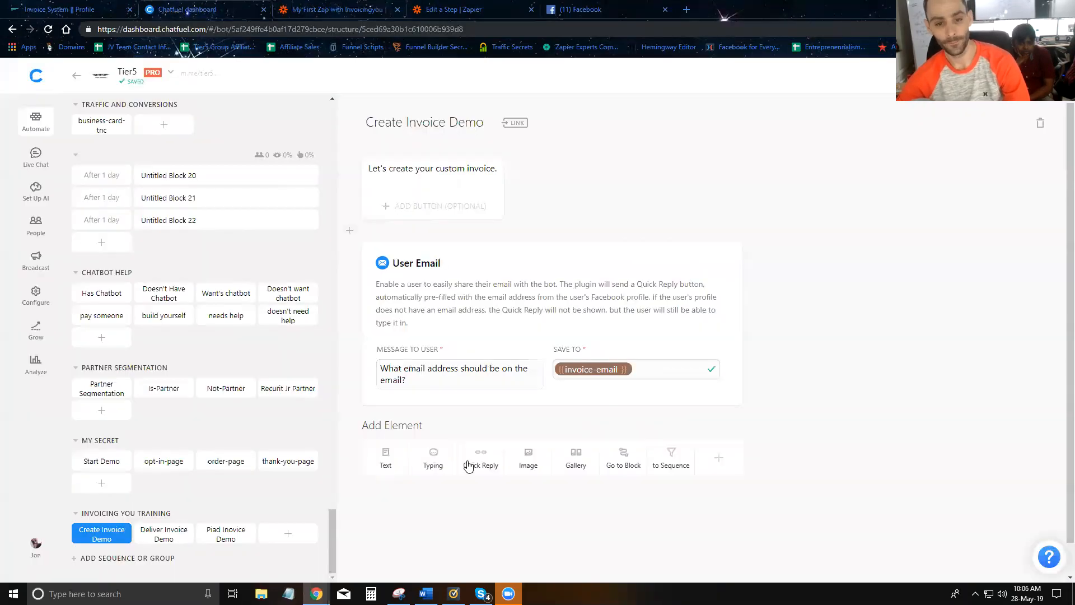
pyautogui.click(715, 458)
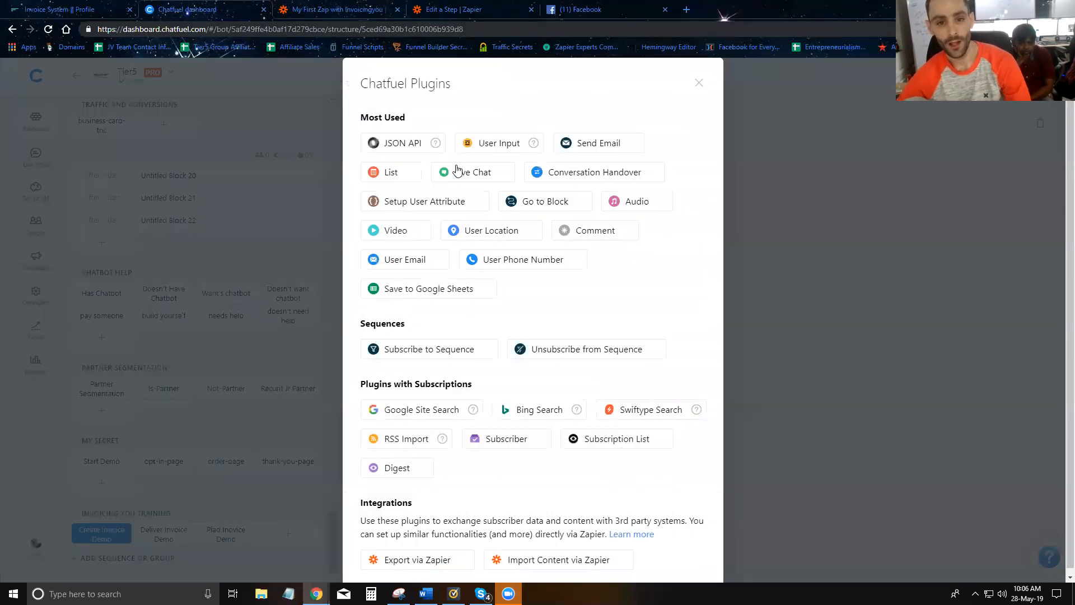
pyautogui.click(493, 147)
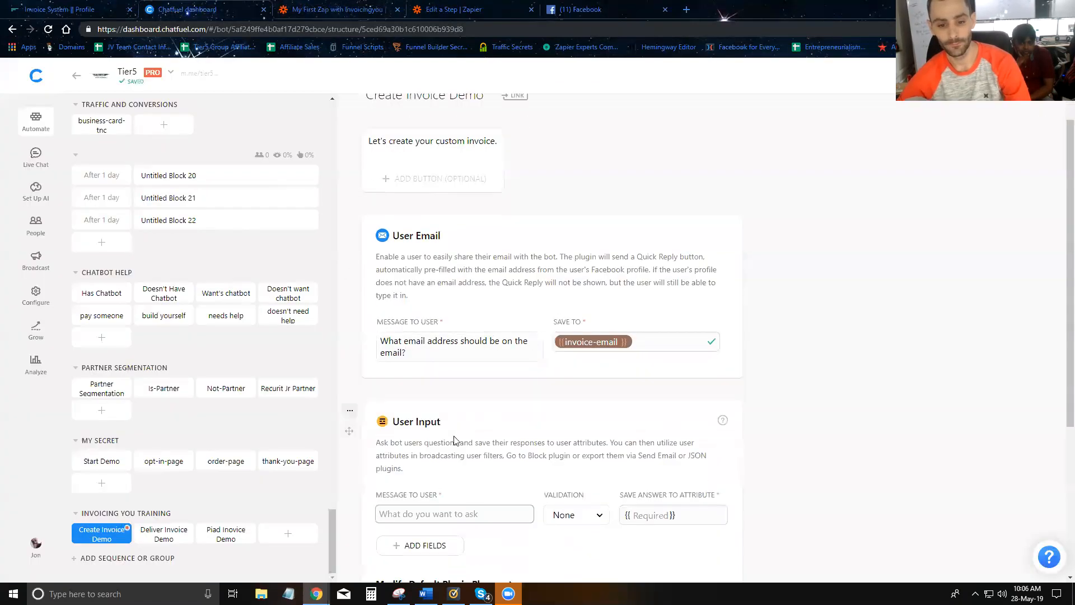
pyautogui.write('What ')
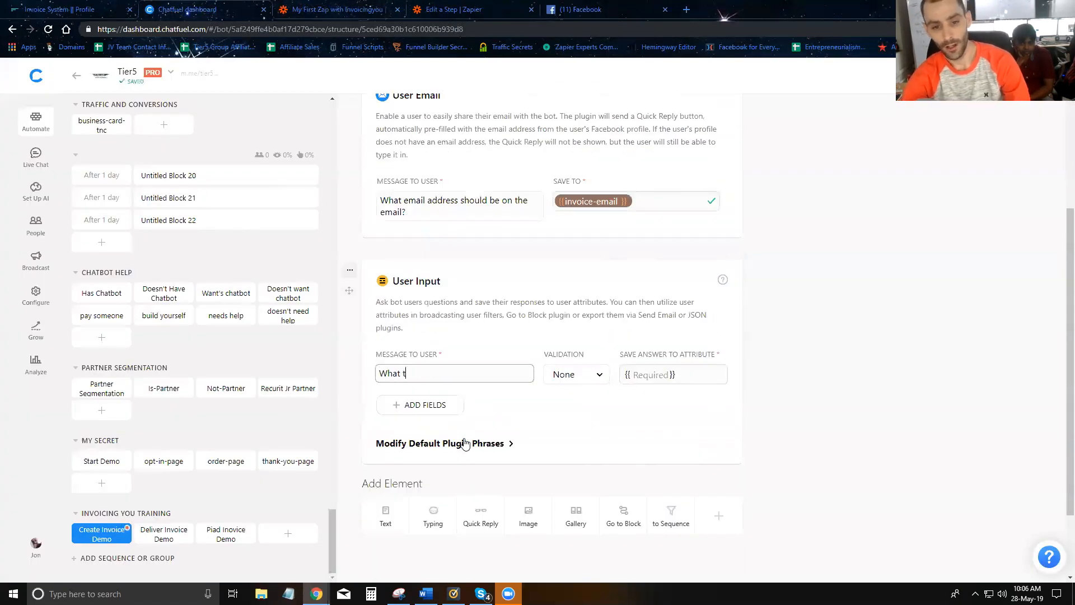
pyautogui.write('item do you want?')
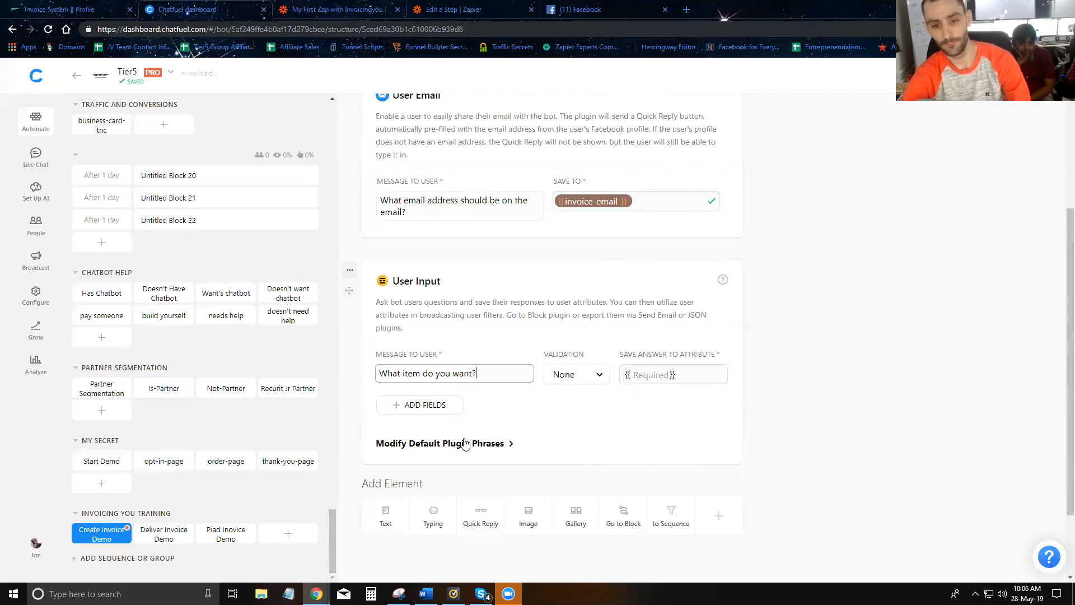
pyautogui.click(639, 375)
pyautogui.write('invoice')
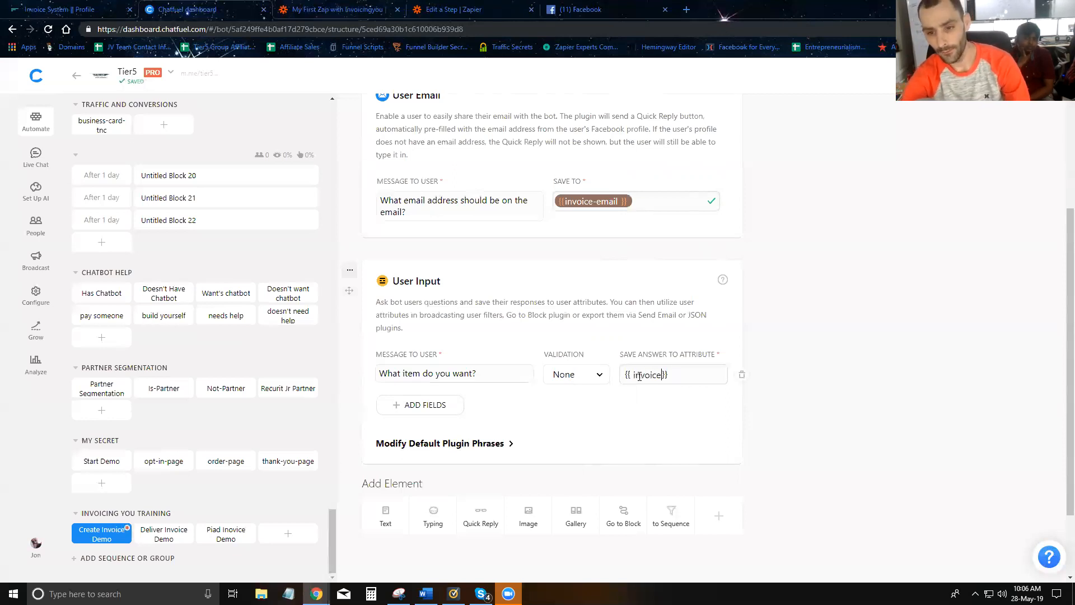
pyautogui.write('-t')
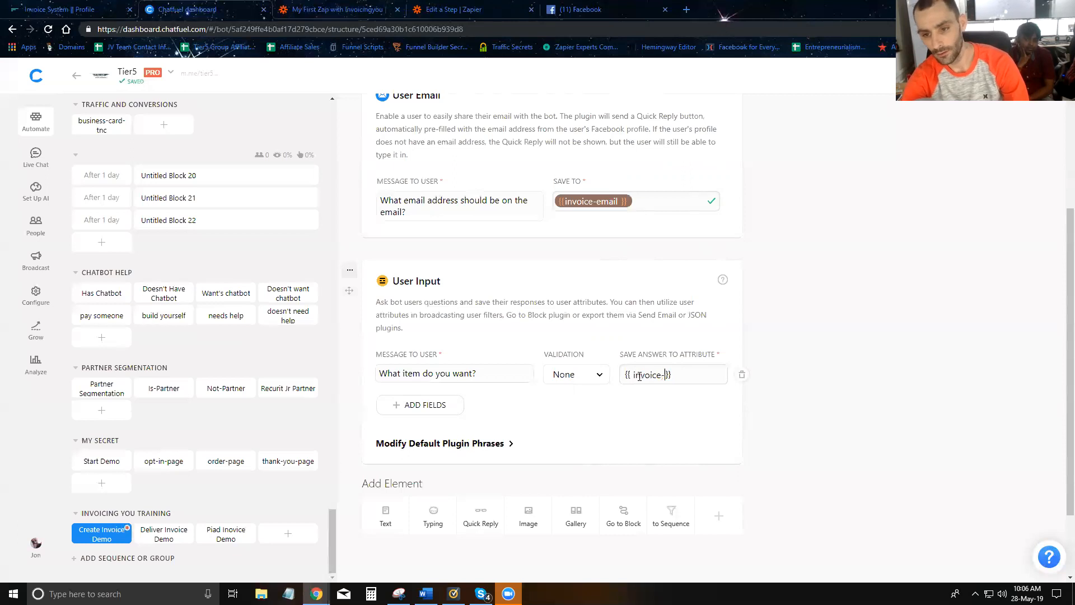
pyautogui.press('BackSpace')
pyautogui.write('item')
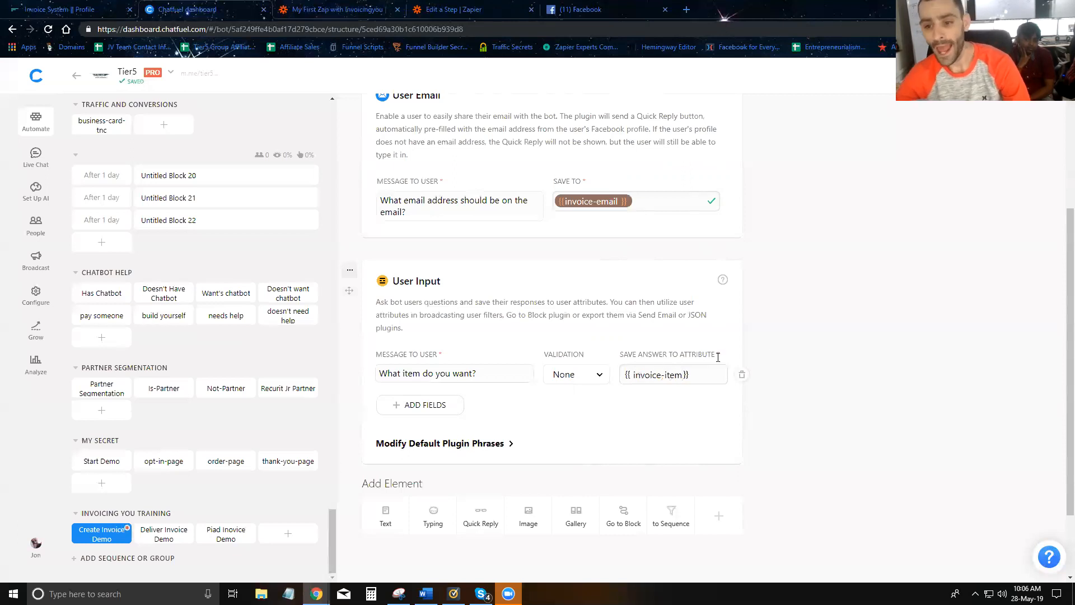
pyautogui.click(783, 356)
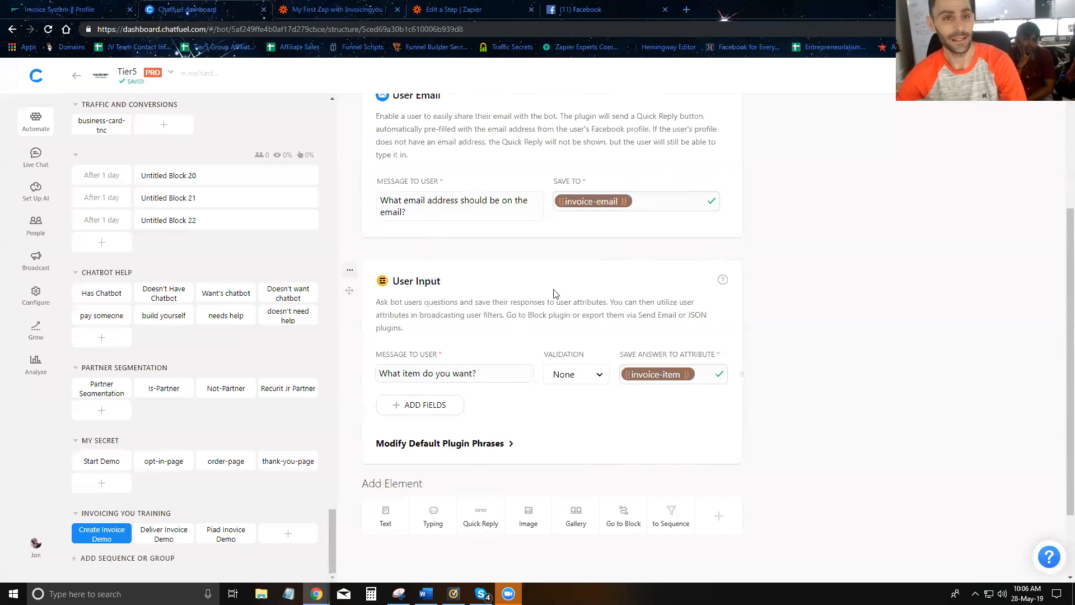
# - Add a second question 'How many do you want?' with Number validation
pyautogui.click(336, 10)
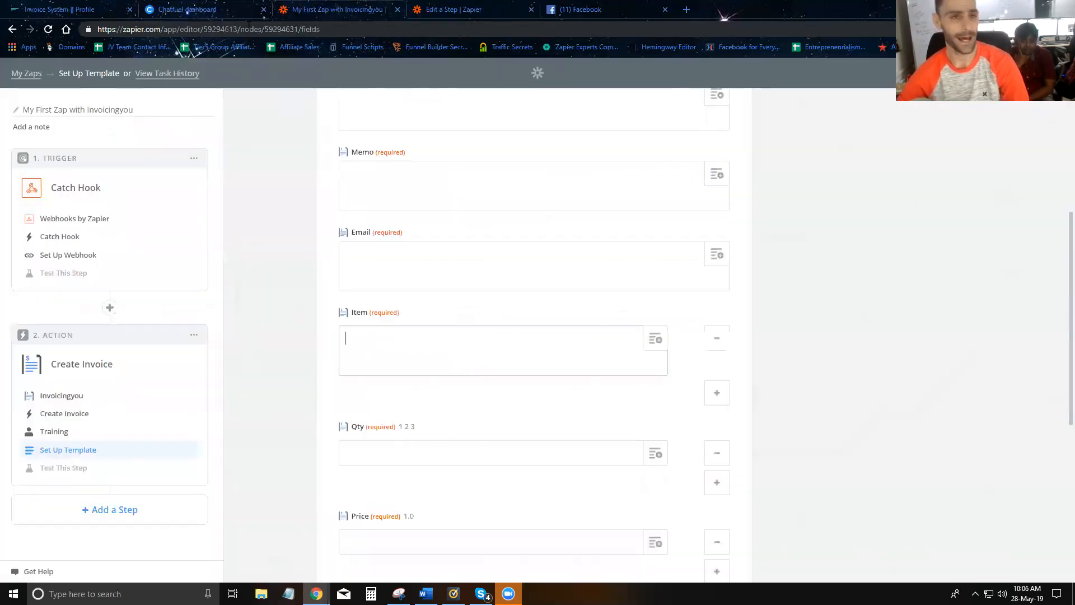
pyautogui.click(213, 14)
pyautogui.scroll(-2, 408, 321)
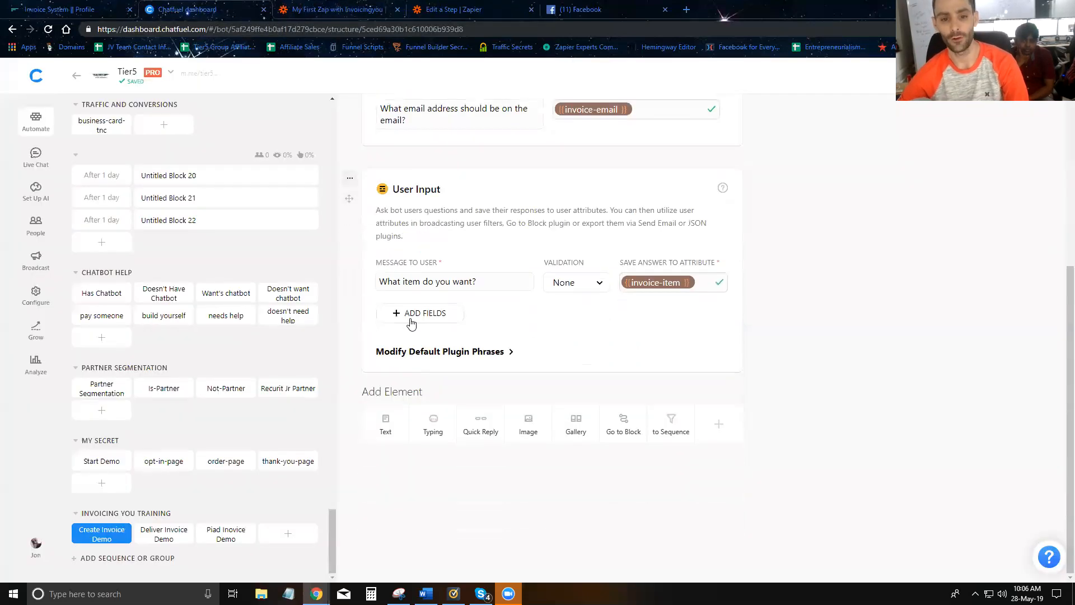
pyautogui.click(420, 313)
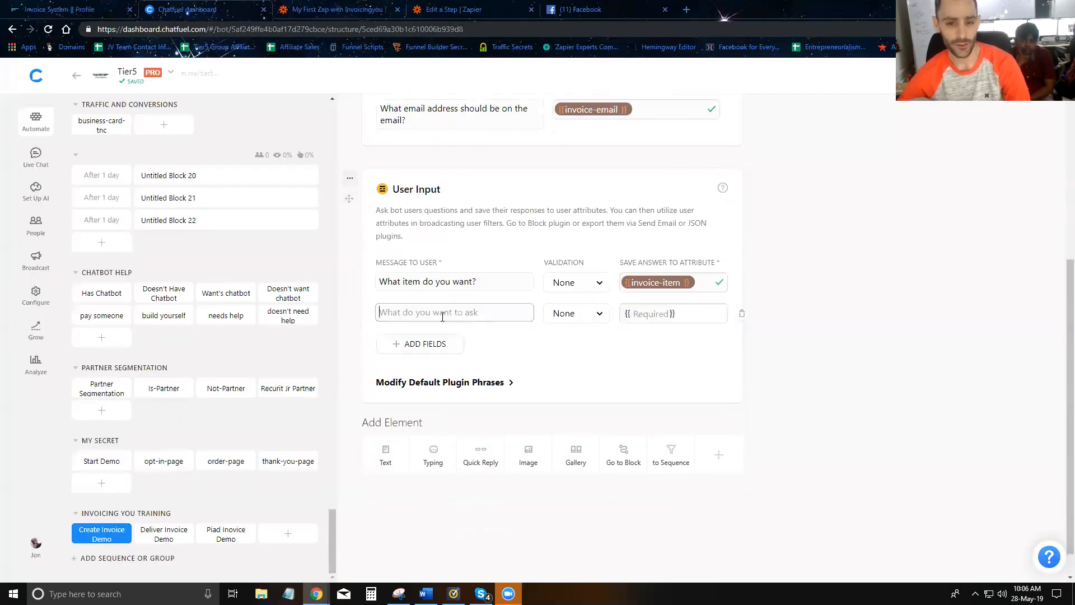
pyautogui.click(324, 11)
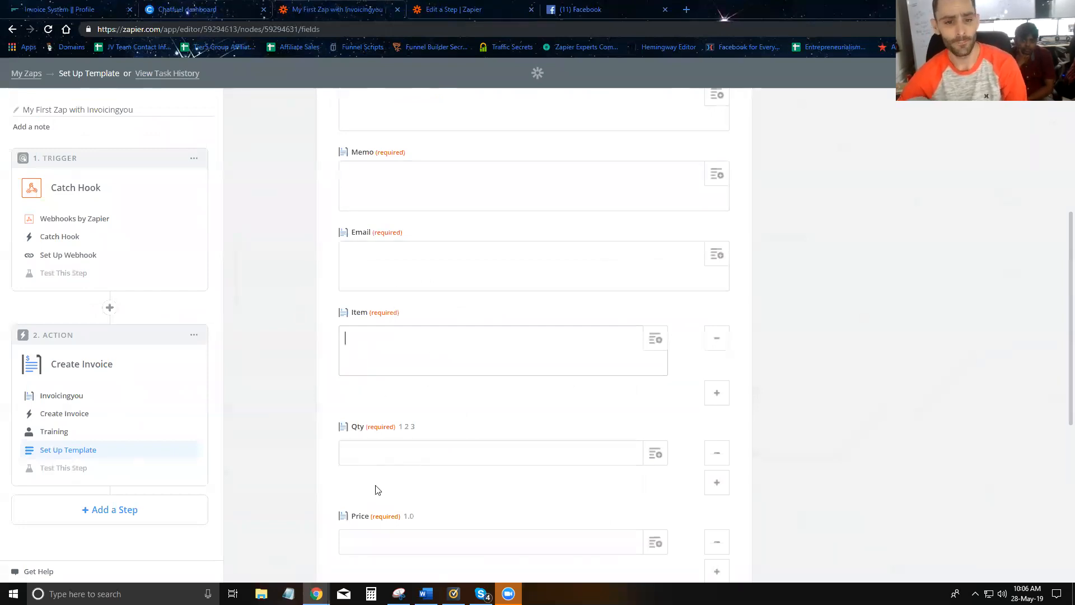
pyautogui.click(185, 9)
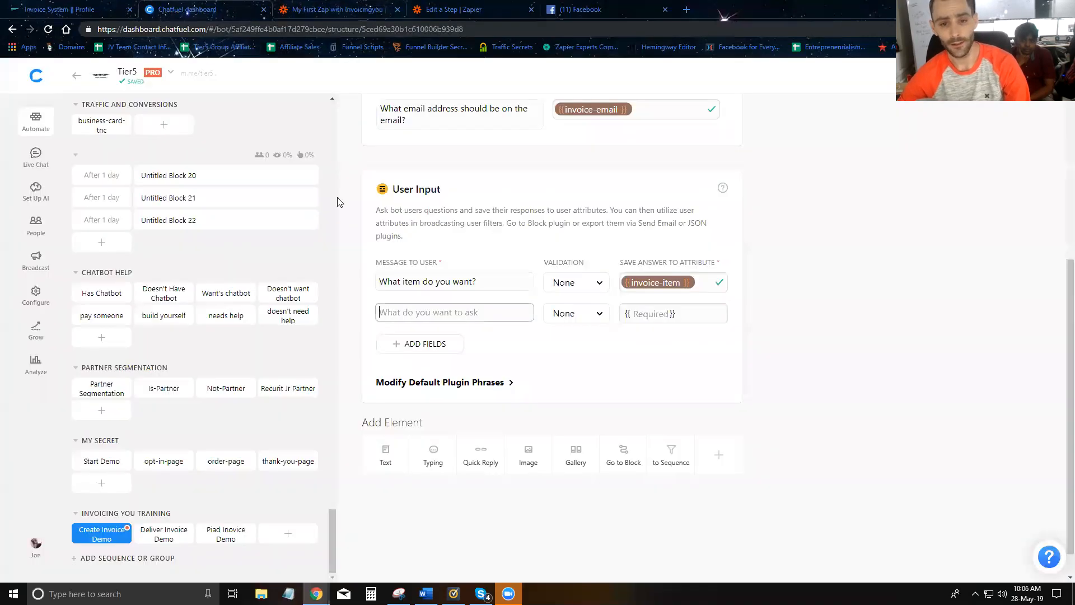
pyautogui.write('W')
pyautogui.press('BackSpace')
pyautogui.write('How many do you want?')
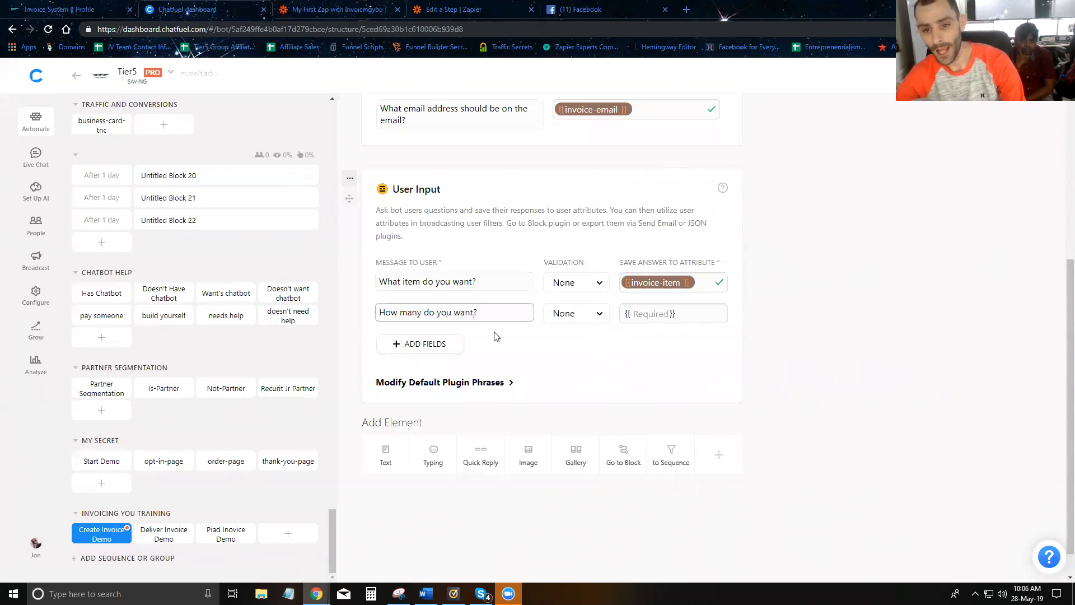
pyautogui.click(566, 314)
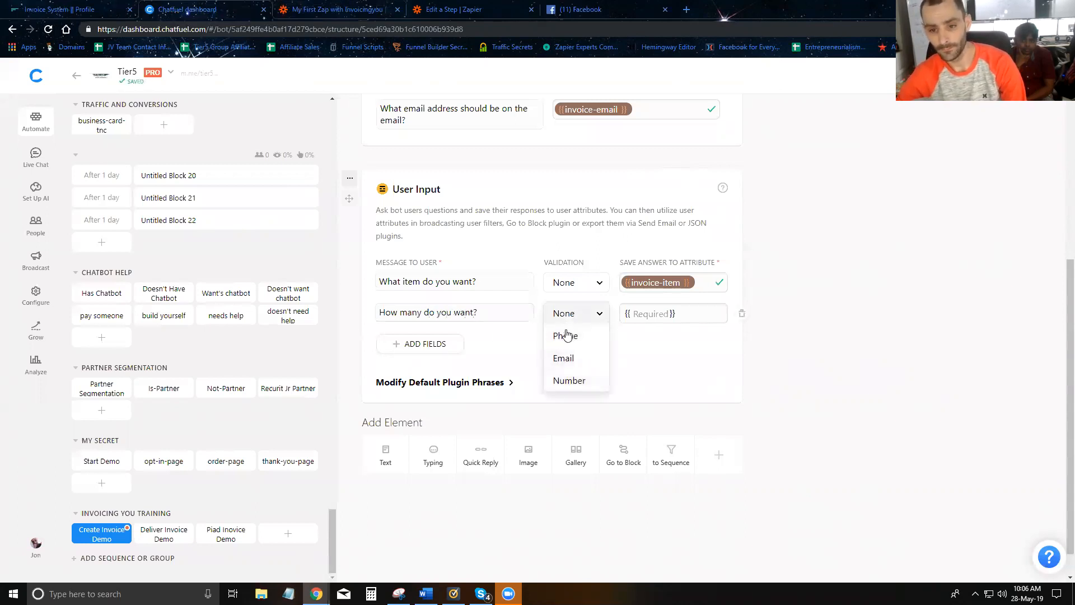
pyautogui.click(568, 380)
# - Save the quantity answer to invoice-qty and start the per-item price question
pyautogui.click(639, 315)
pyautogui.write('invoic')
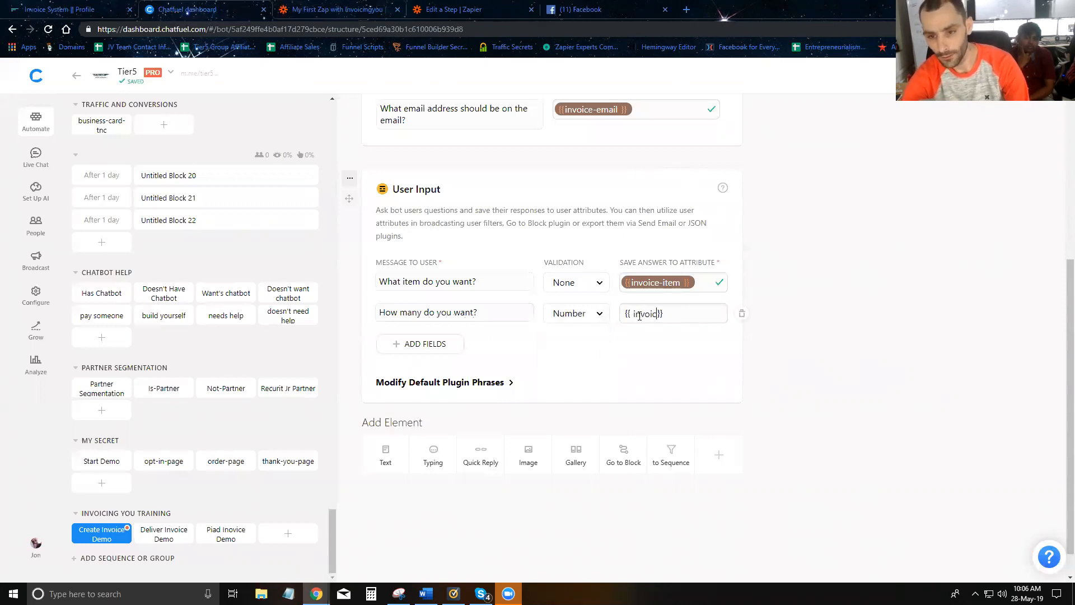
pyautogui.write('e-qun')
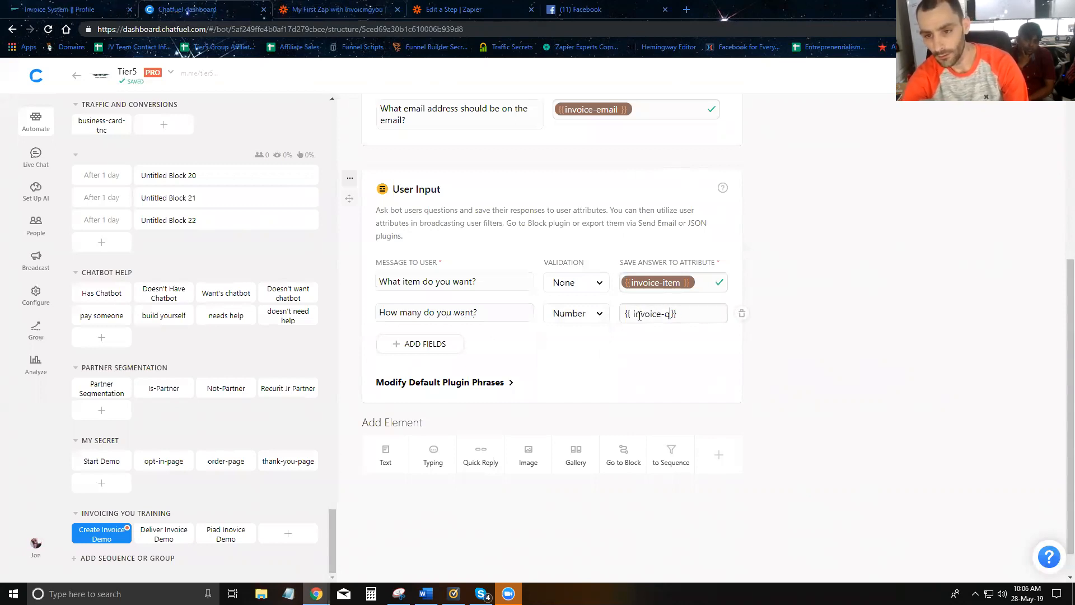
pyautogui.press('BackSpace')
pyautogui.write('n')
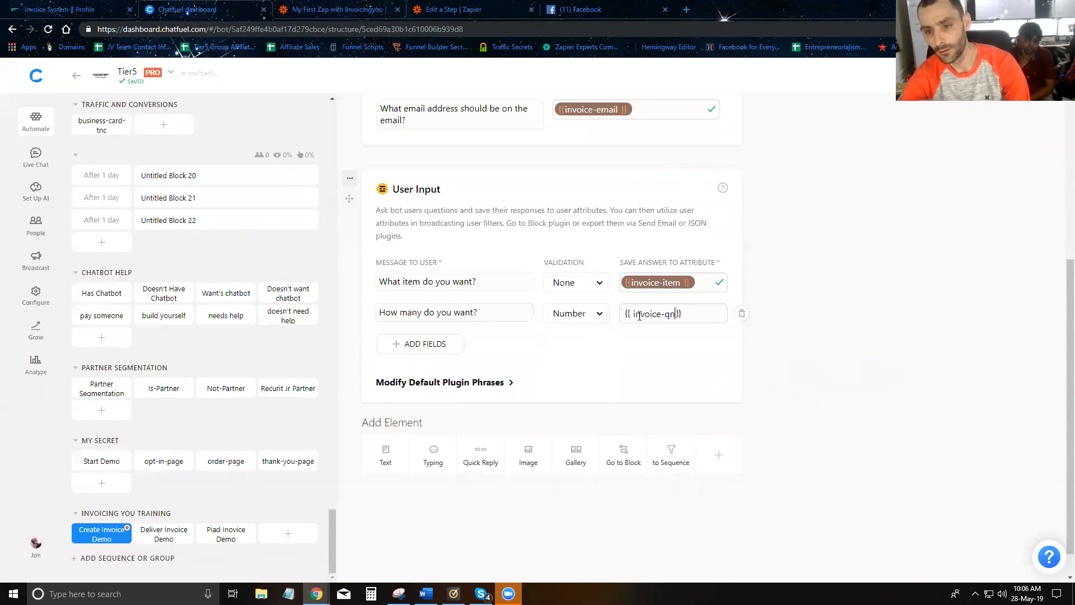
pyautogui.write('uan')
pyautogui.press('BackSpace')
pyautogui.press('BackSpace')
pyautogui.press('BackSpace')
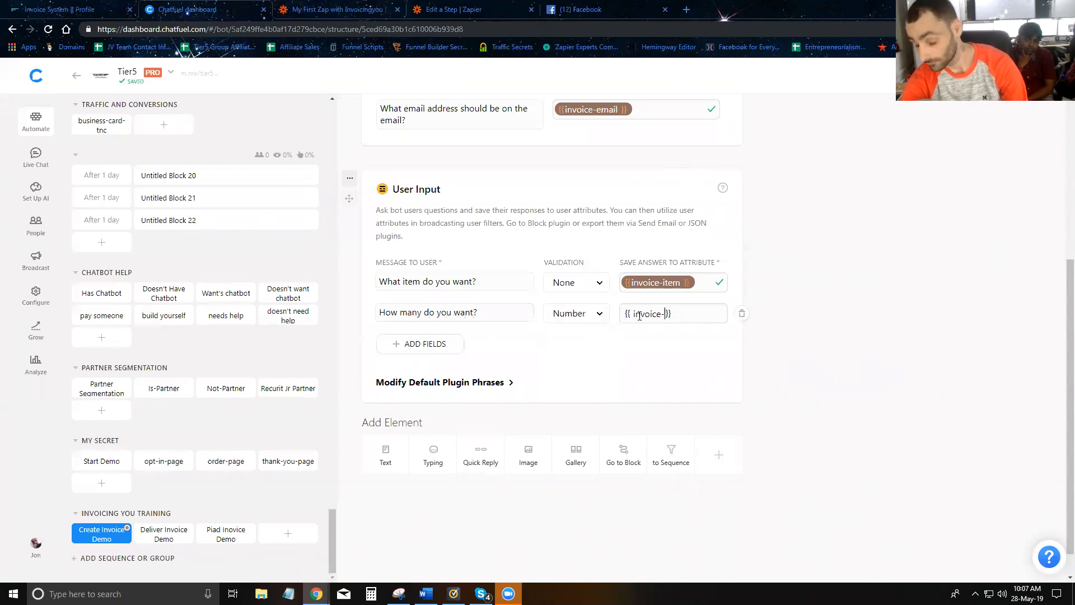
pyautogui.press('Return')
pyautogui.click(333, 12)
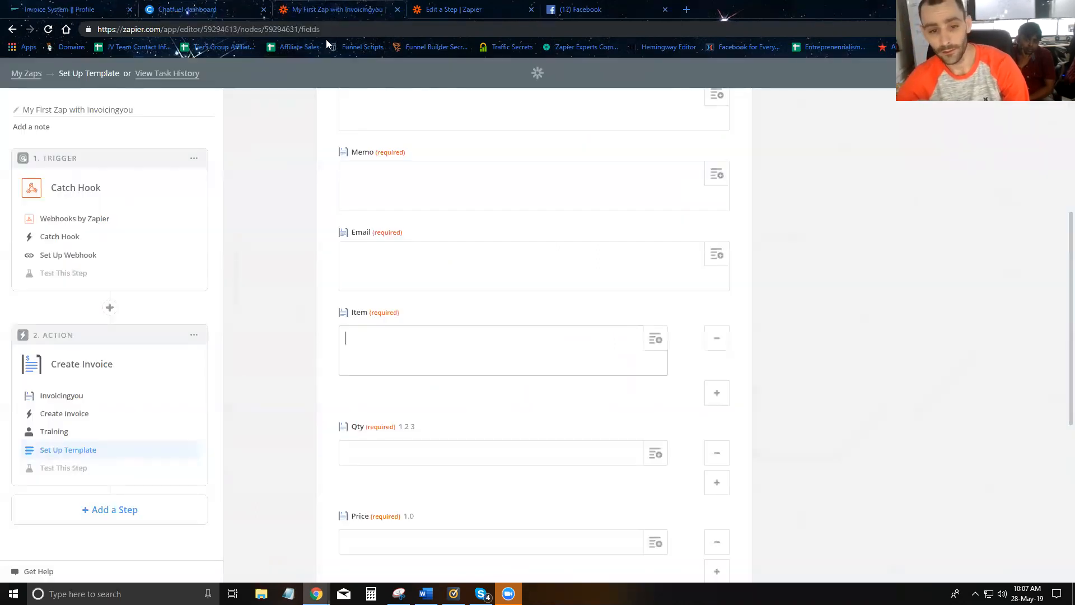
pyautogui.click(171, 11)
pyautogui.write('qty')
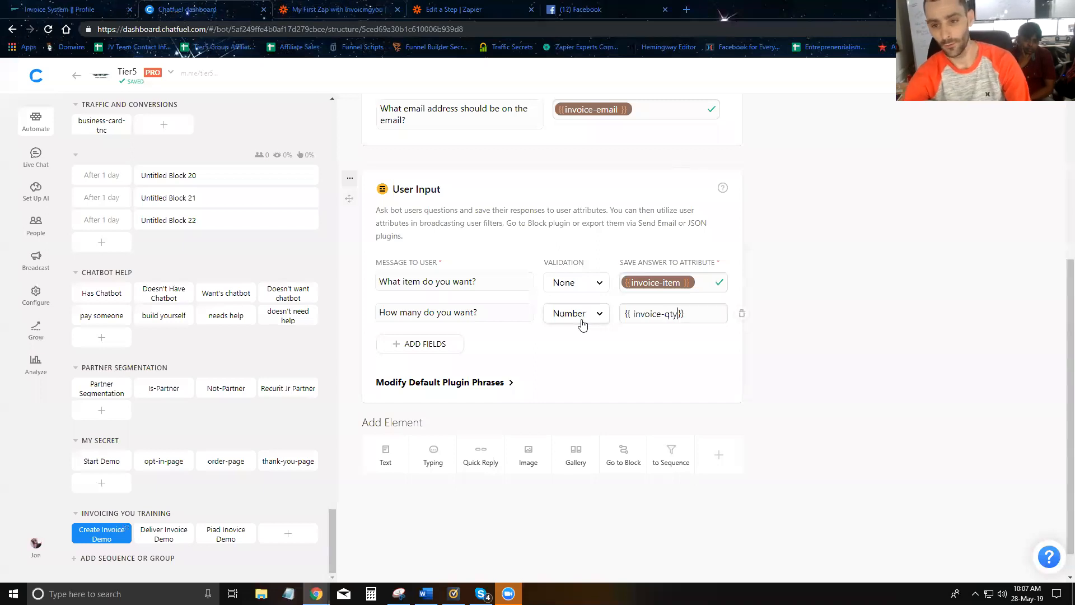
pyautogui.press('Return')
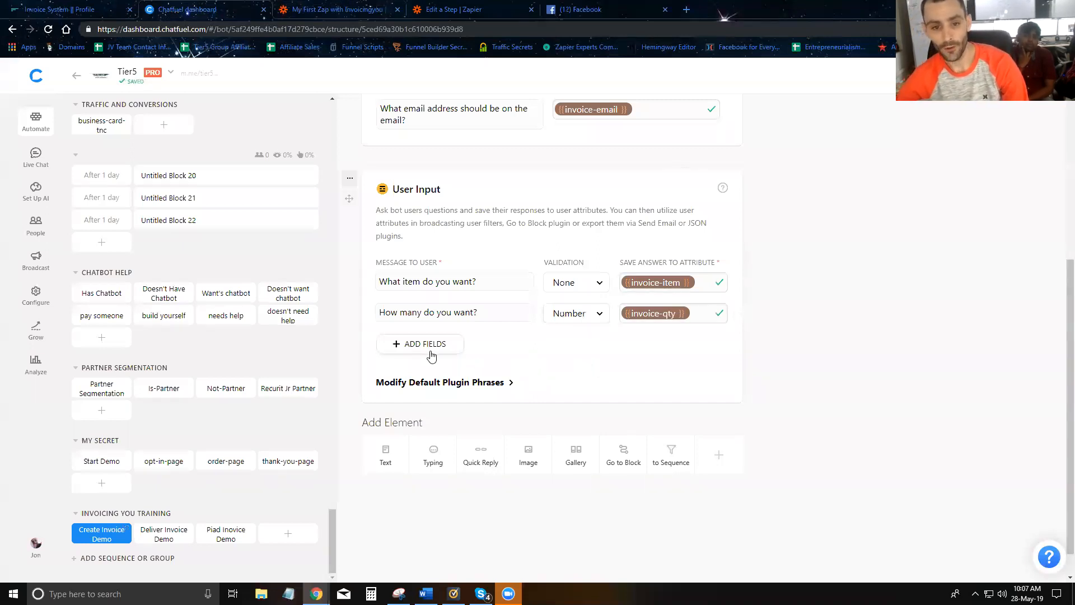
pyautogui.click(428, 353)
pyautogui.write('How much do you wan')
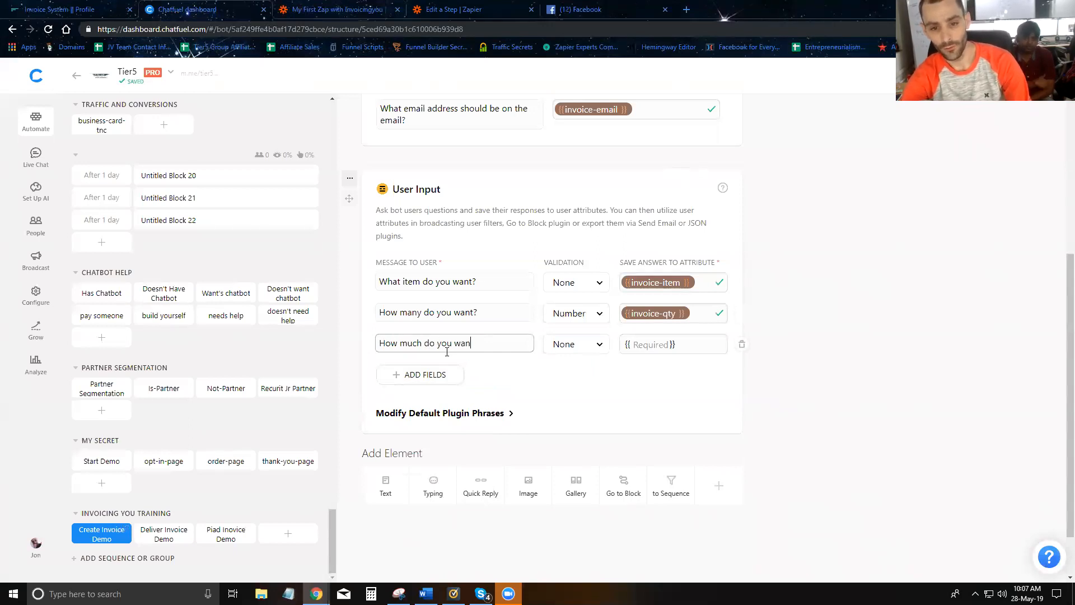
pyautogui.write('t to pay per each item?')
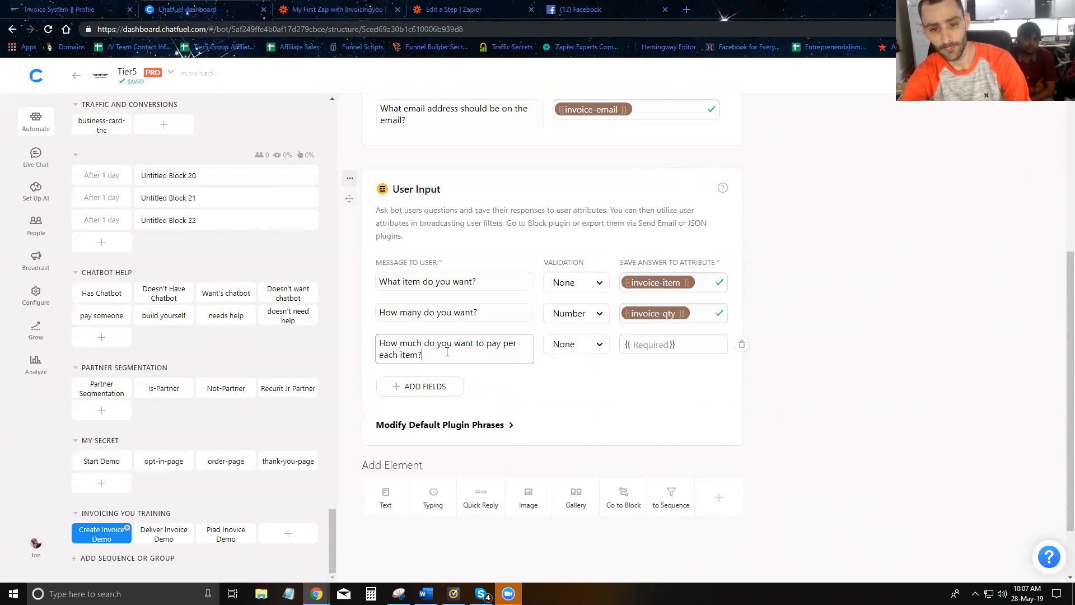
# - Set the price question's validation to Number and save its answer to invoice-price
pyautogui.click(571, 351)
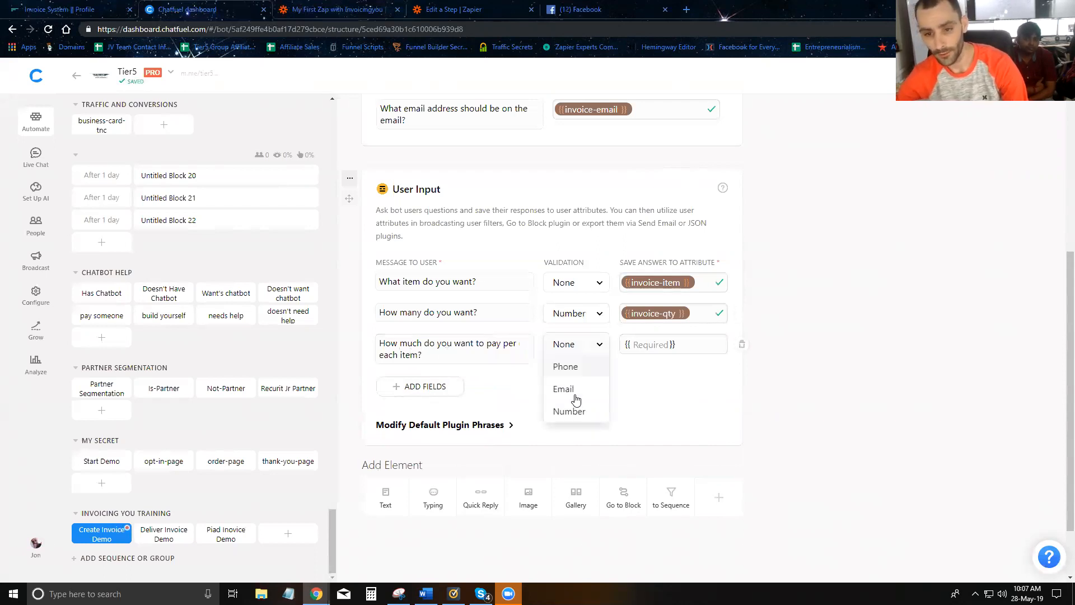
pyautogui.click(569, 412)
pyautogui.click(644, 347)
pyautogui.write('invoice-pri')
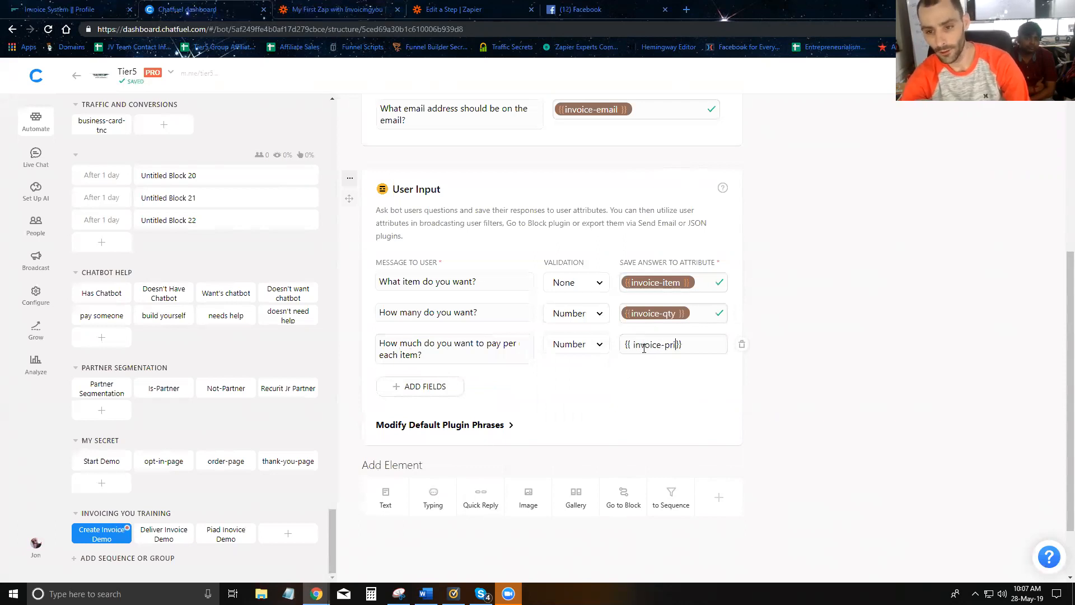
pyautogui.click(752, 395)
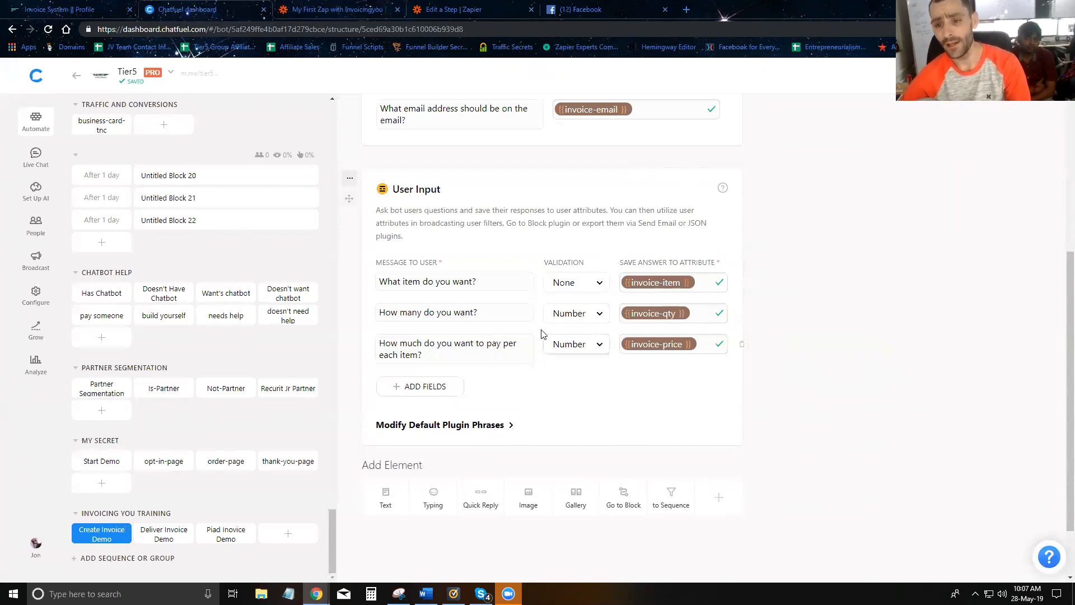
# - Scroll through the Create Invoice fields down to Price and Currency to see what remains empty
pyautogui.click(314, 11)
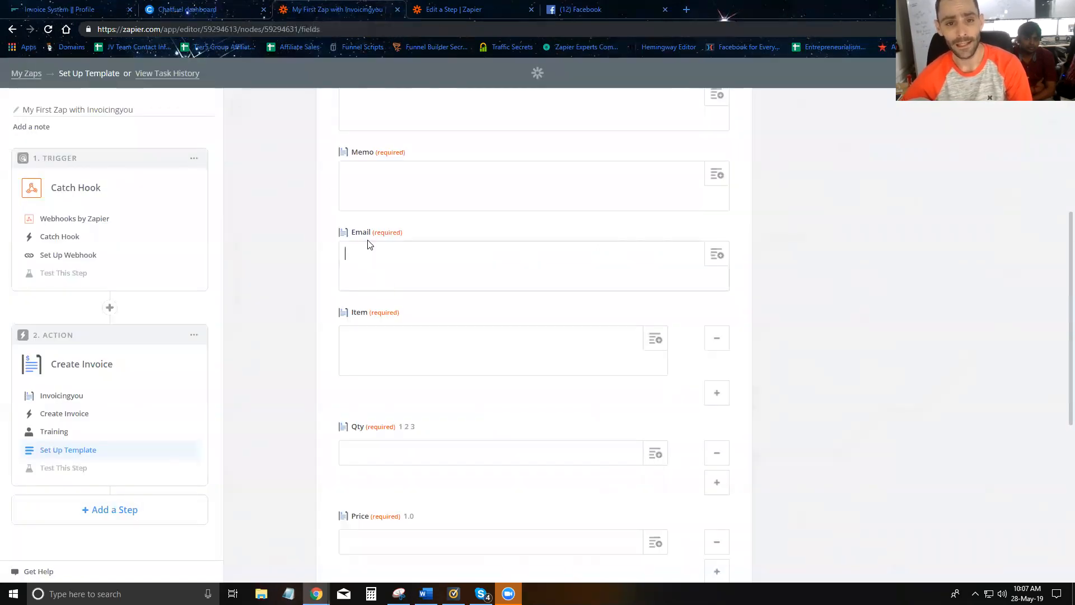
pyautogui.scroll(-1, 376, 391)
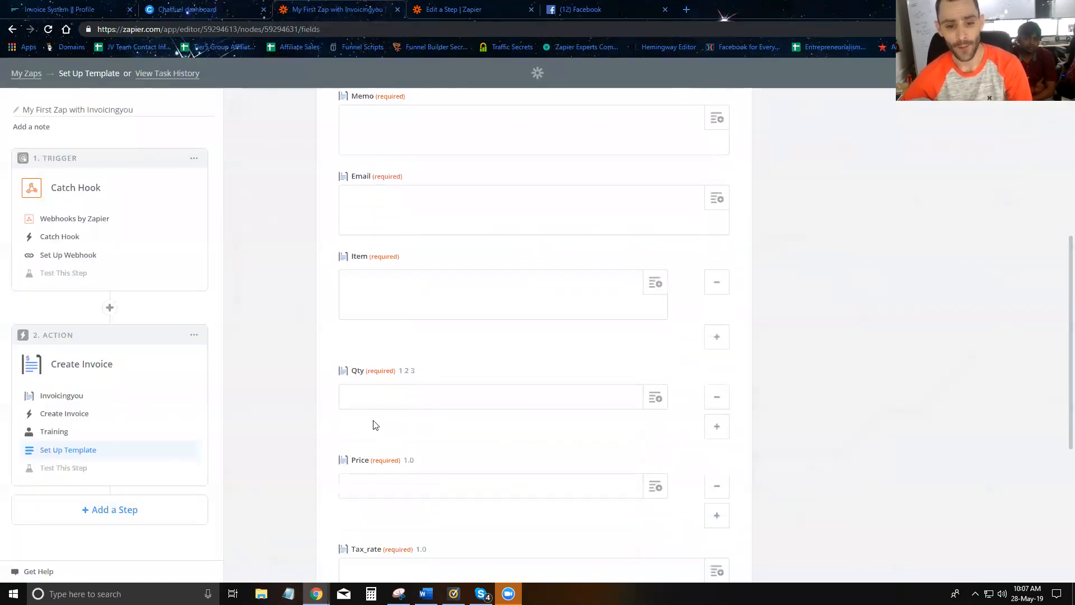
pyautogui.click(375, 483)
pyautogui.scroll(-3, 376, 392)
pyautogui.click(396, 455)
pyautogui.scroll(-3, 420, 471)
pyautogui.scroll(5, 392, 393)
pyautogui.scroll(5, 395, 387)
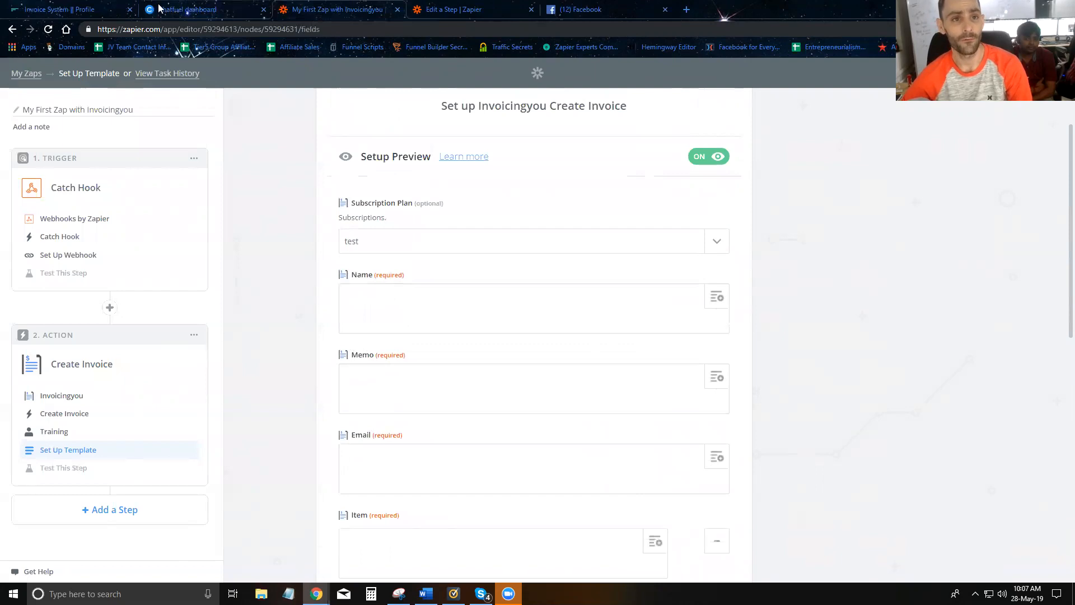
pyautogui.click(185, 9)
# - Add a fourth question 'What should be the memo on the invoice', saved to invoice-memo
pyautogui.click(424, 417)
pyautogui.write('W')
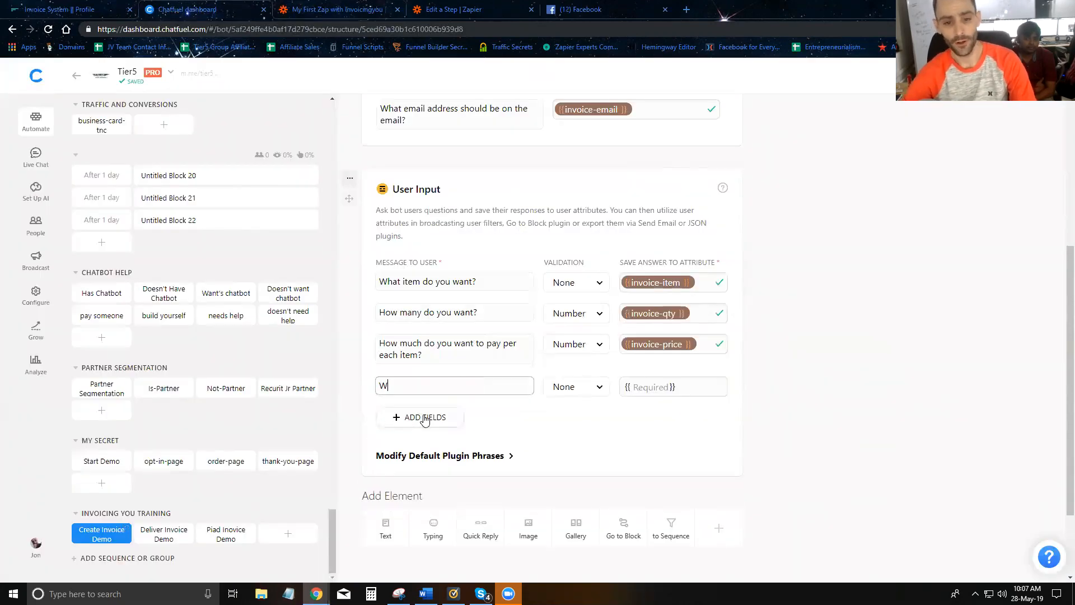
pyautogui.write('hat should be the memo on the invoice?')
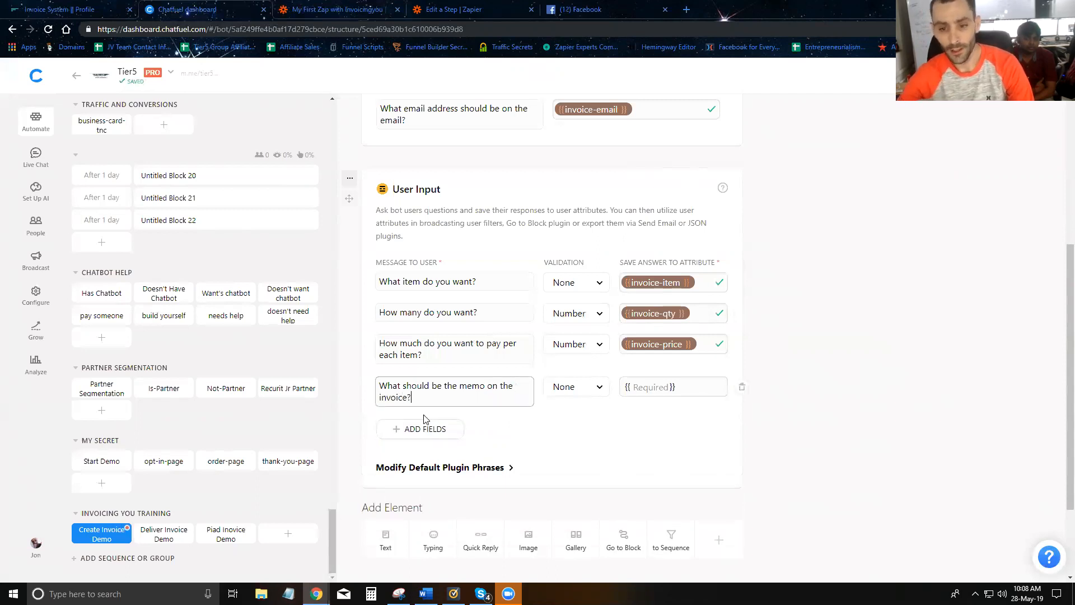
pyautogui.click(645, 387)
pyautogui.write('invoice-mo')
pyautogui.write('me')
pyautogui.click(850, 396)
# - Add the text reply 'Thanks, one moment while I create your custom dynamic invoice for you.'
pyautogui.scroll(-2, 784, 420)
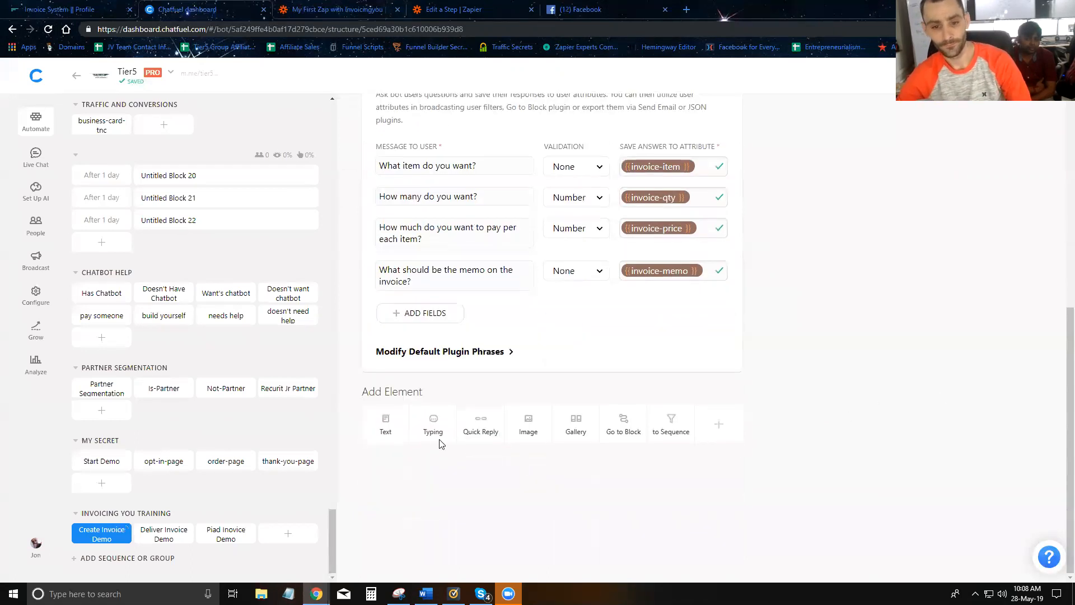
pyautogui.click(385, 424)
pyautogui.write('Thanks, ')
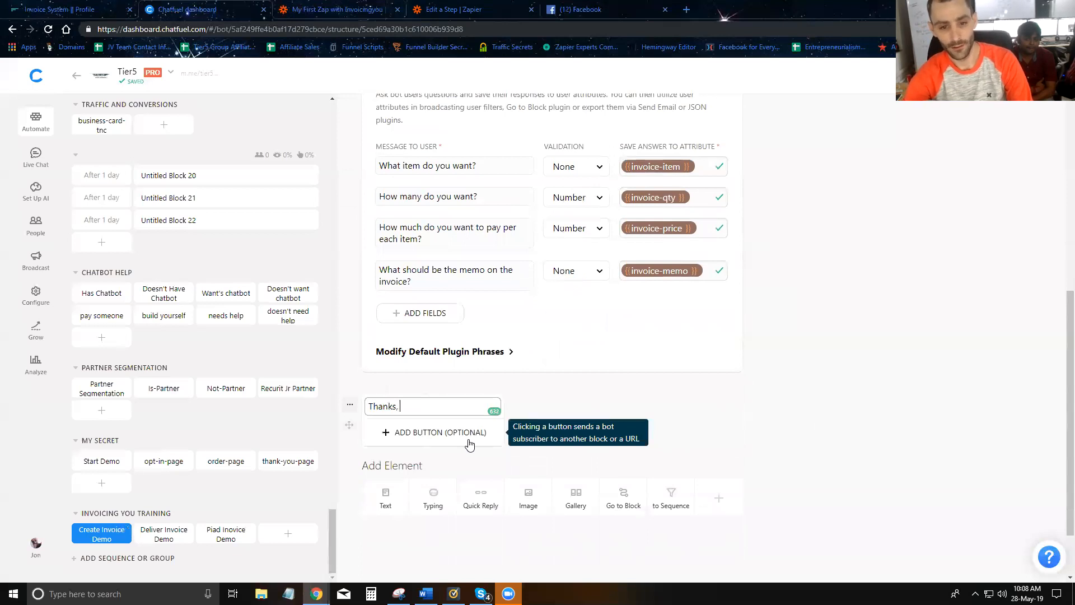
pyautogui.write('one momeny wh')
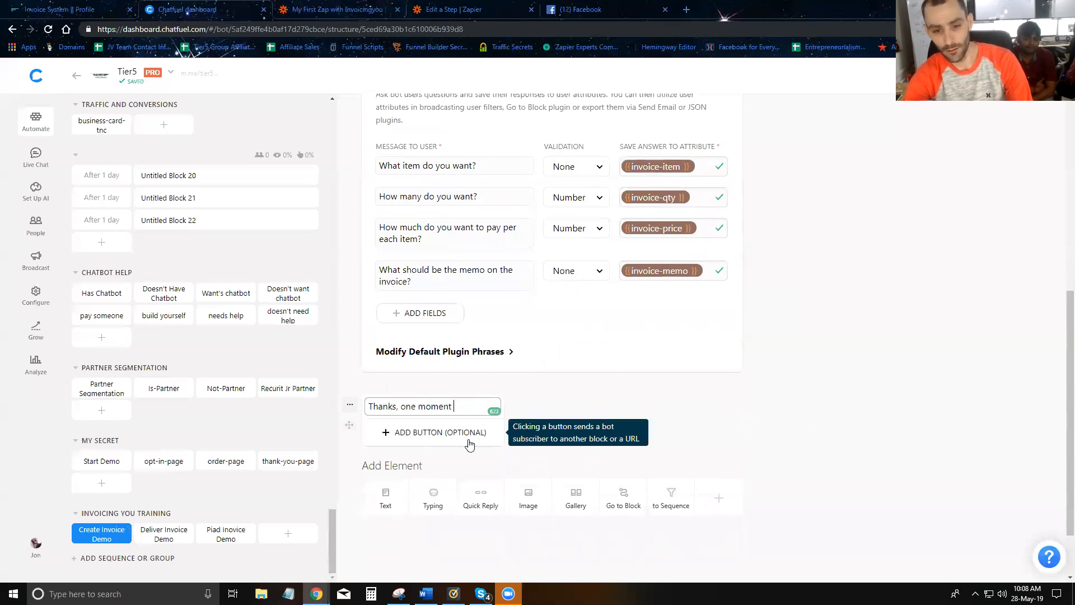
pyautogui.write('e I create')
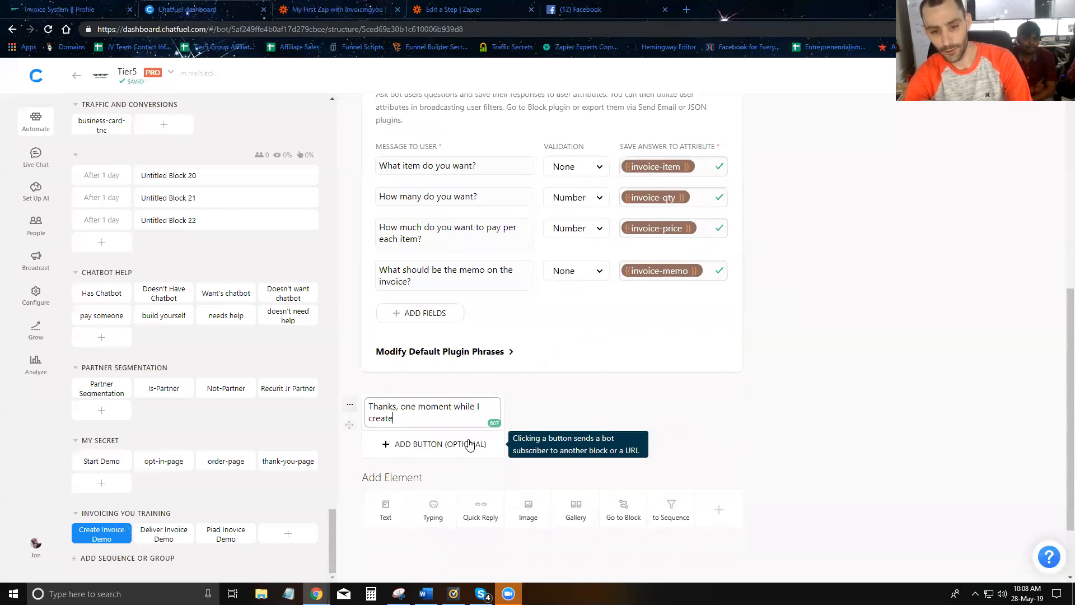
pyautogui.write(' your cursotm')
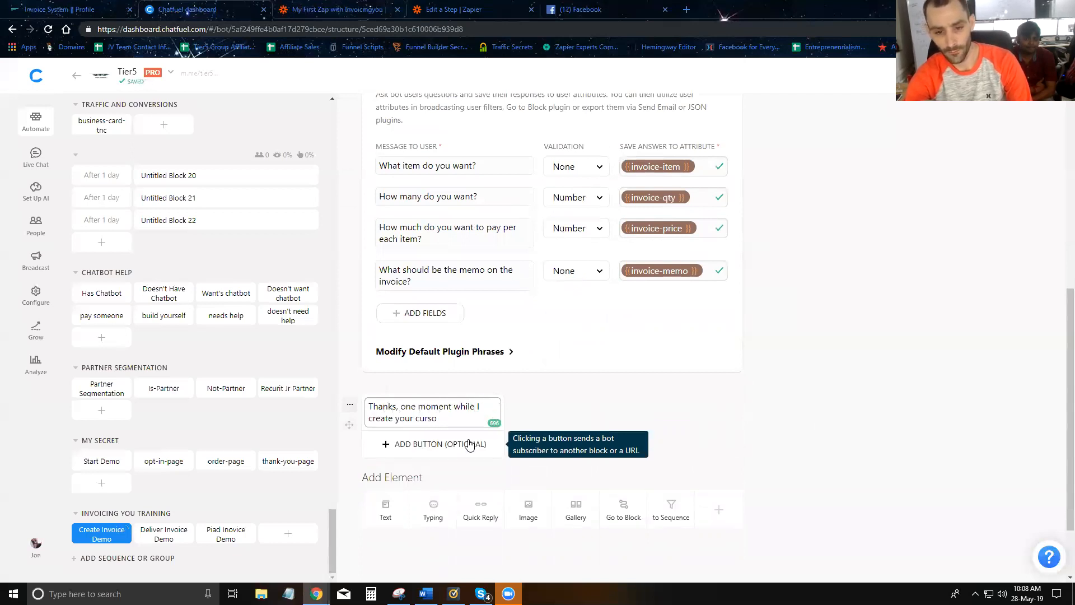
pyautogui.press('BackSpace')
pyautogui.write('stom dynamic invoice for you.')
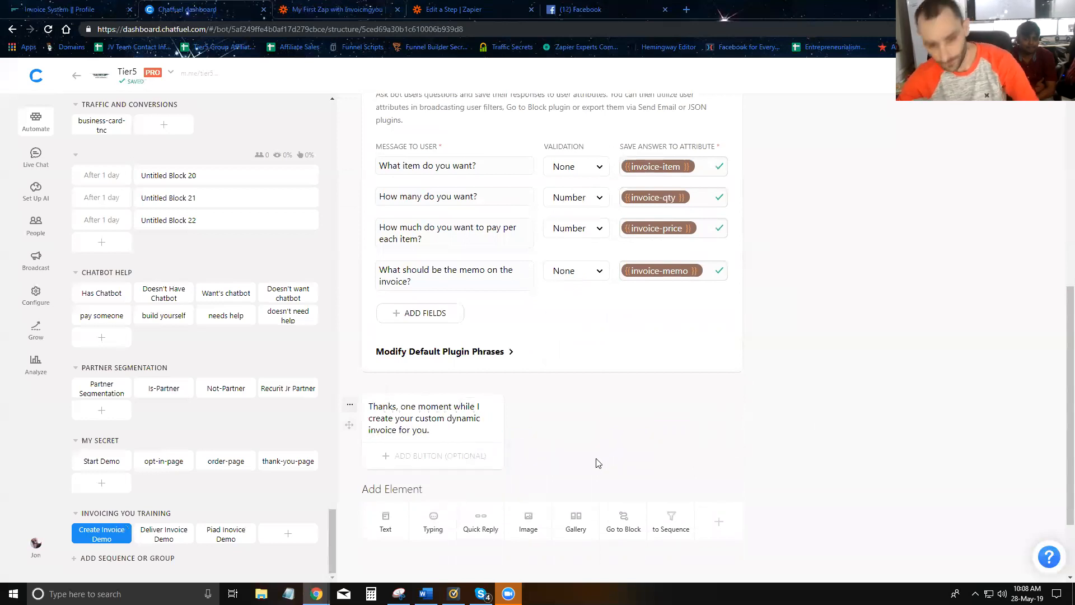
pyautogui.click(596, 461)
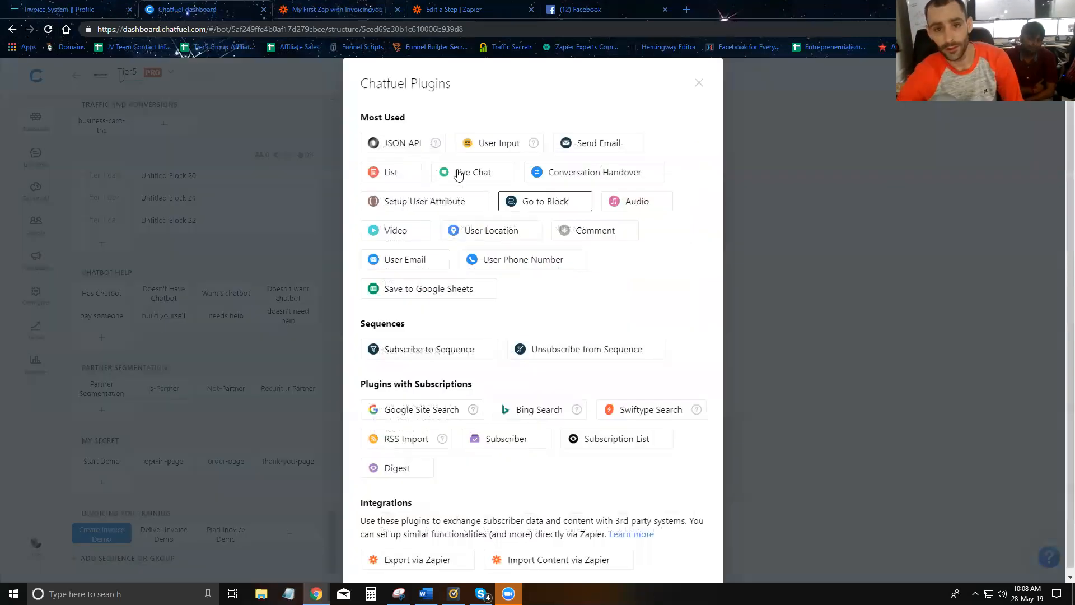
# - Add a JSON API step with the Zapier webhook URL pasted as its request URL
pyautogui.click(392, 142)
pyautogui.scroll(-4, 510, 480)
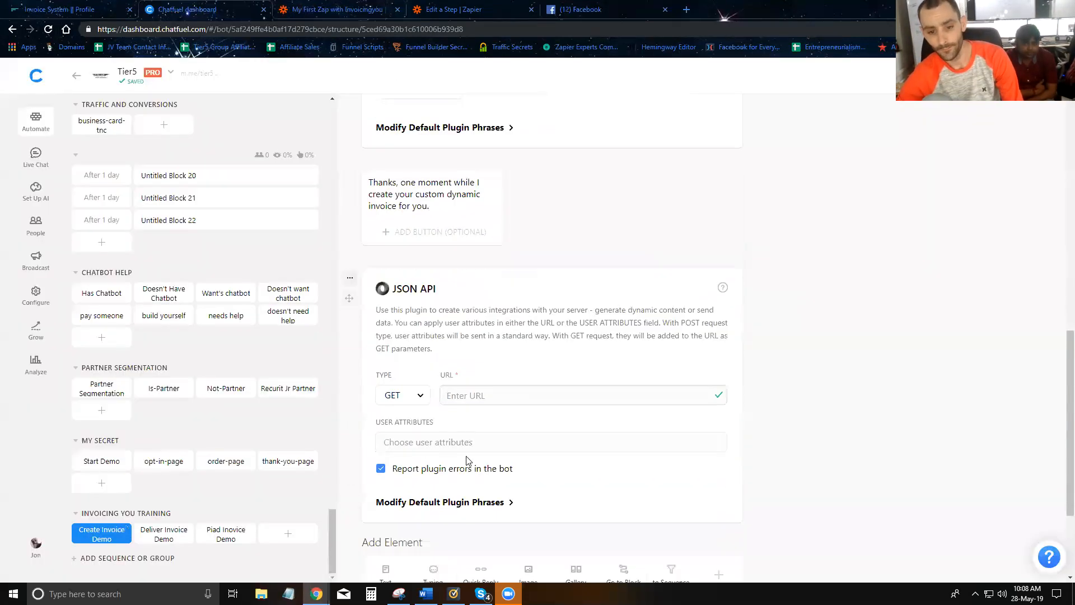
pyautogui.click(475, 395)
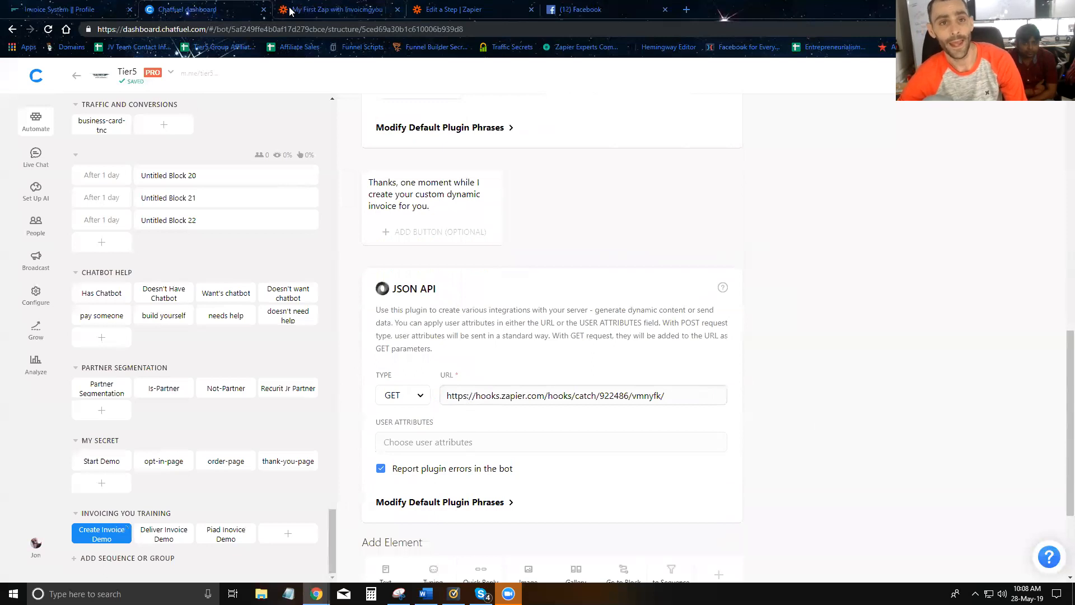
pyautogui.click(289, 12)
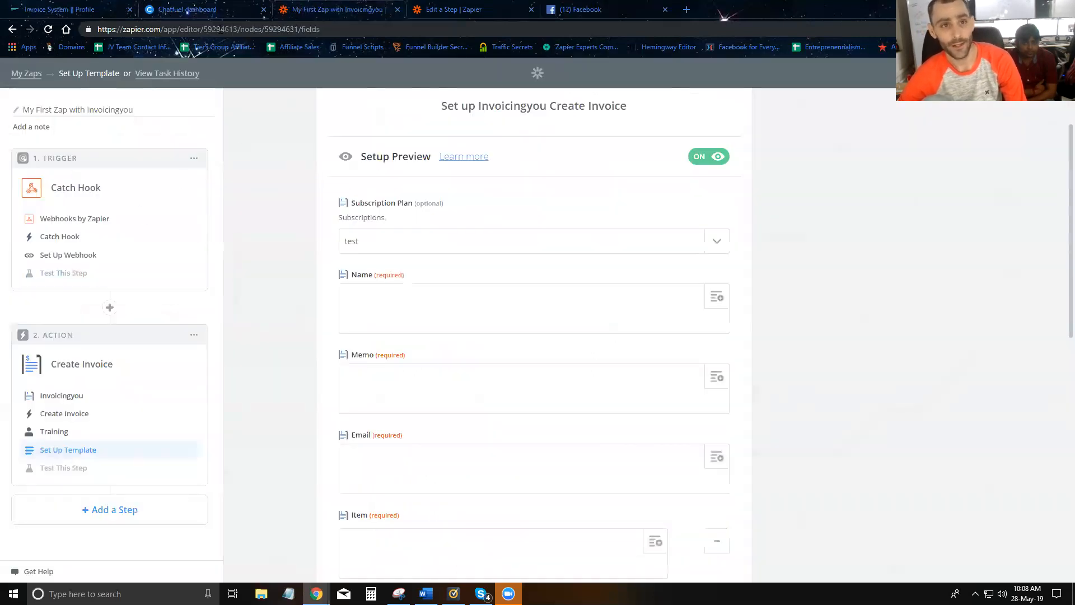
pyautogui.click(219, 11)
pyautogui.scroll(-4, 469, 313)
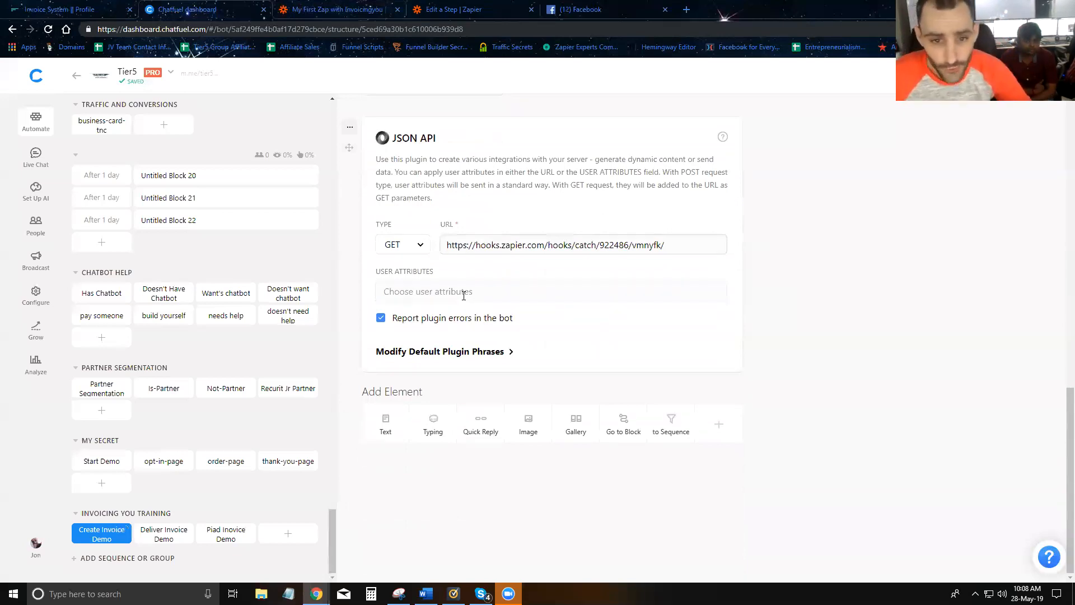
# - Have the JSON API send the chatfuel user id, first name and last name attributes
pyautogui.click(462, 292)
pyautogui.scroll(1, 449, 329)
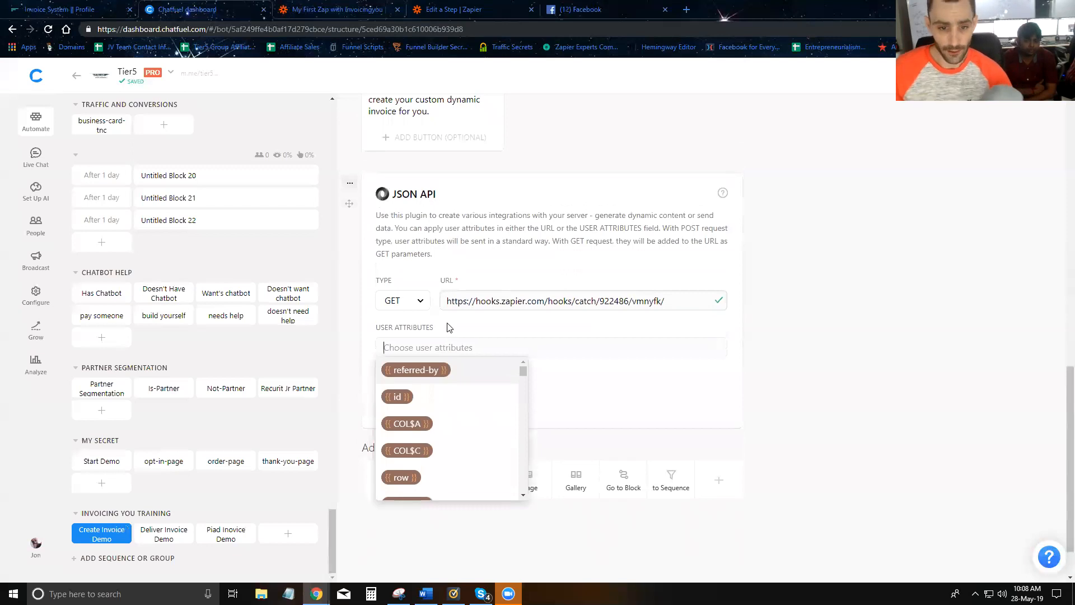
pyautogui.write('chatfu')
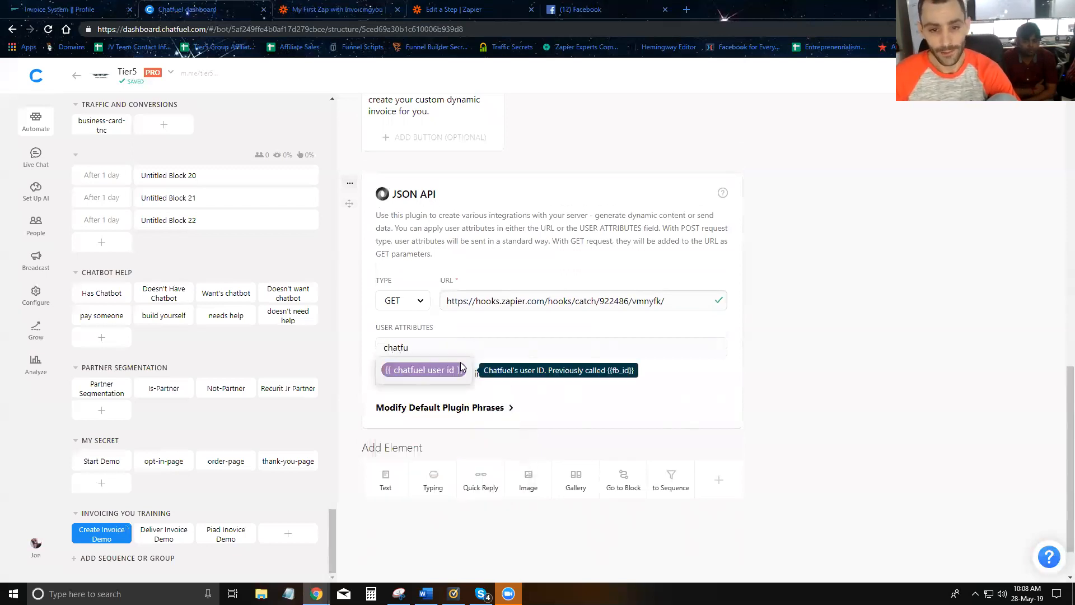
pyautogui.click(432, 370)
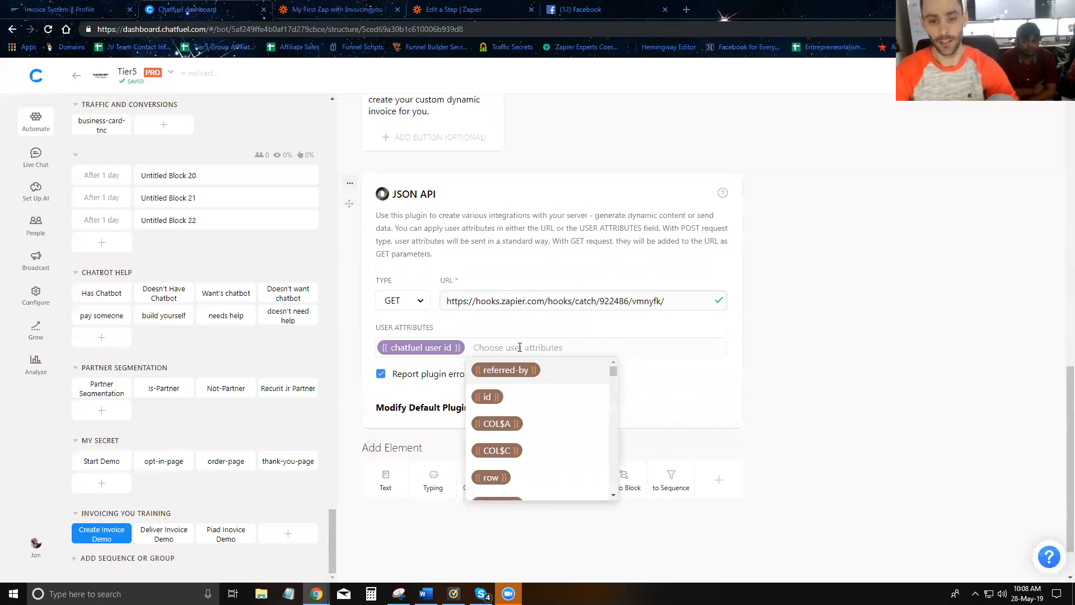
pyautogui.write('first')
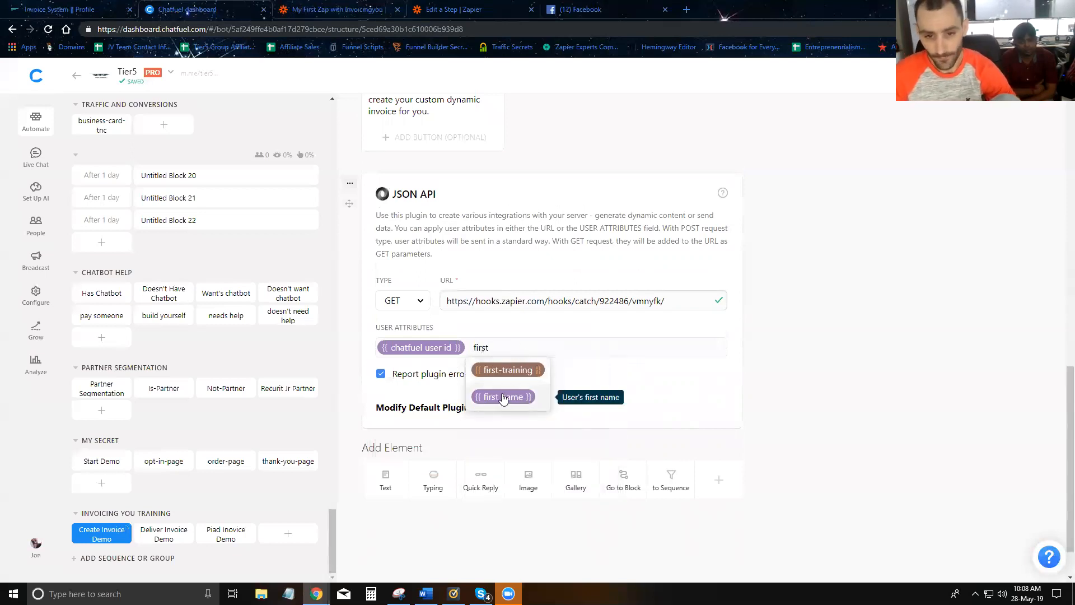
pyautogui.click(504, 398)
pyautogui.write('last')
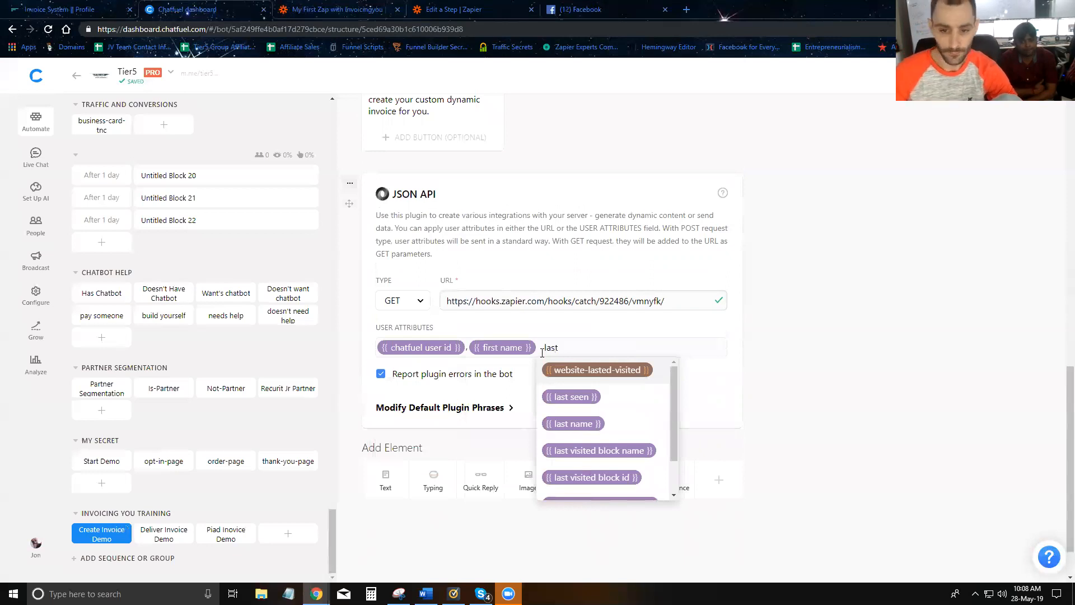
pyautogui.click(575, 424)
# - Also send the invoice-memo, invoice-item, invoice-quantity and invoice-email attributes
pyautogui.scroll(10, 637, 227)
pyautogui.scroll(-10, 573, 411)
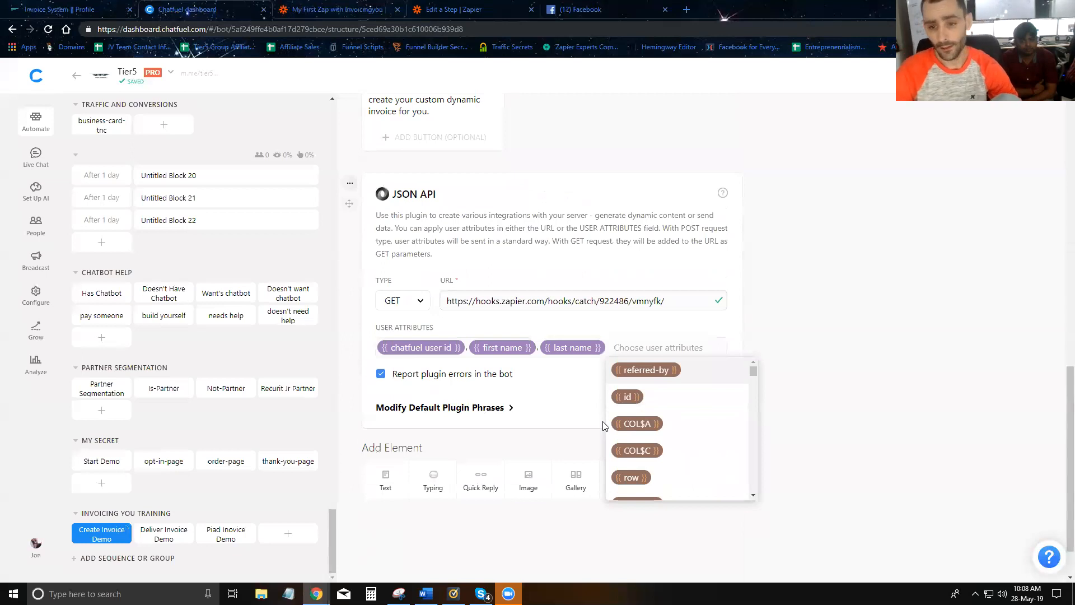
pyautogui.write('invoice')
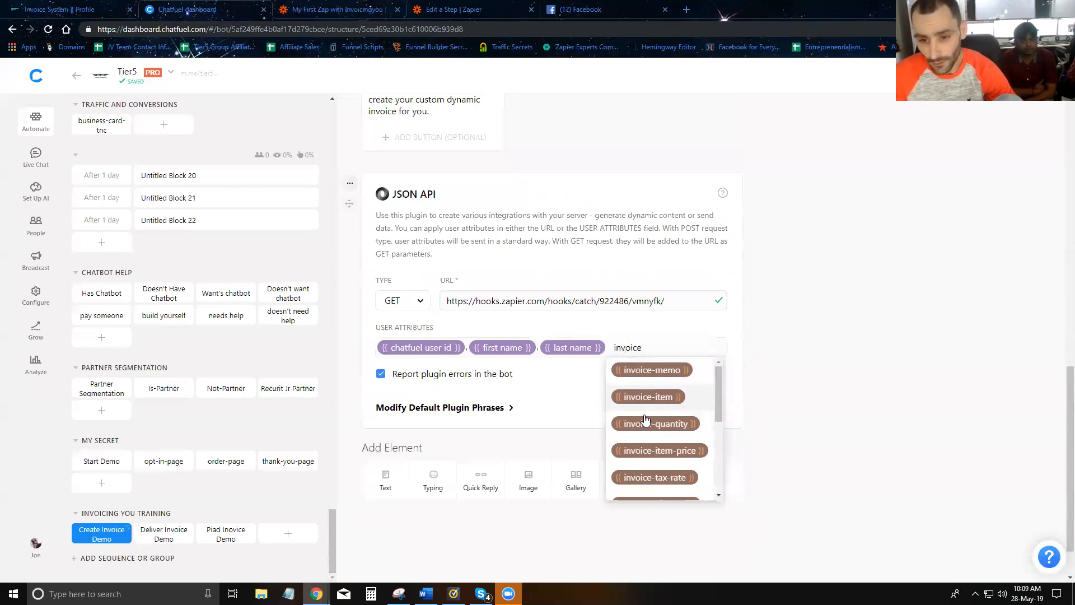
pyautogui.click(645, 371)
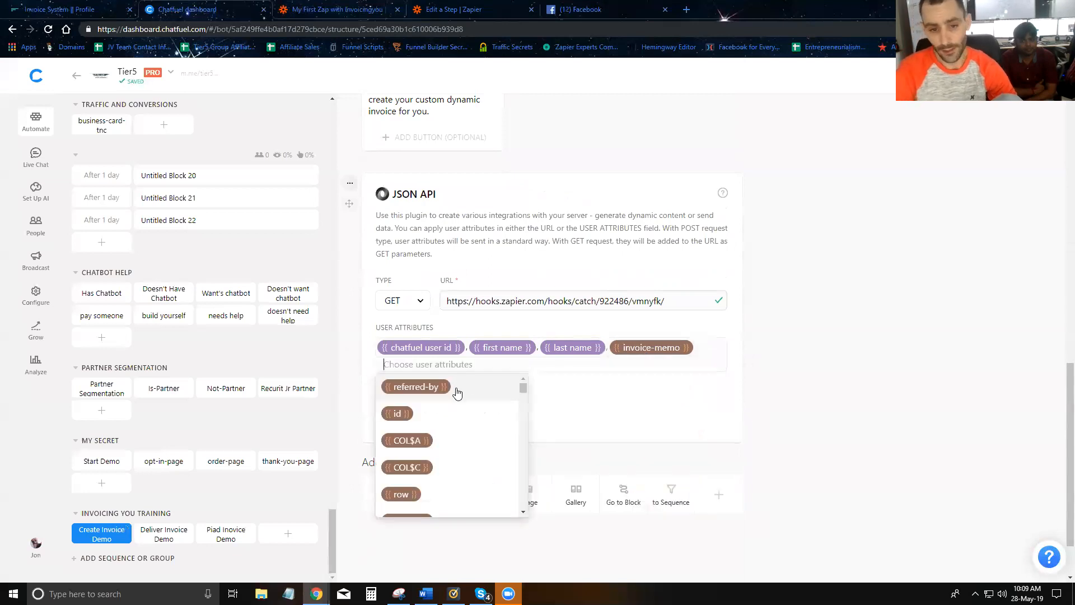
pyautogui.write('invoice')
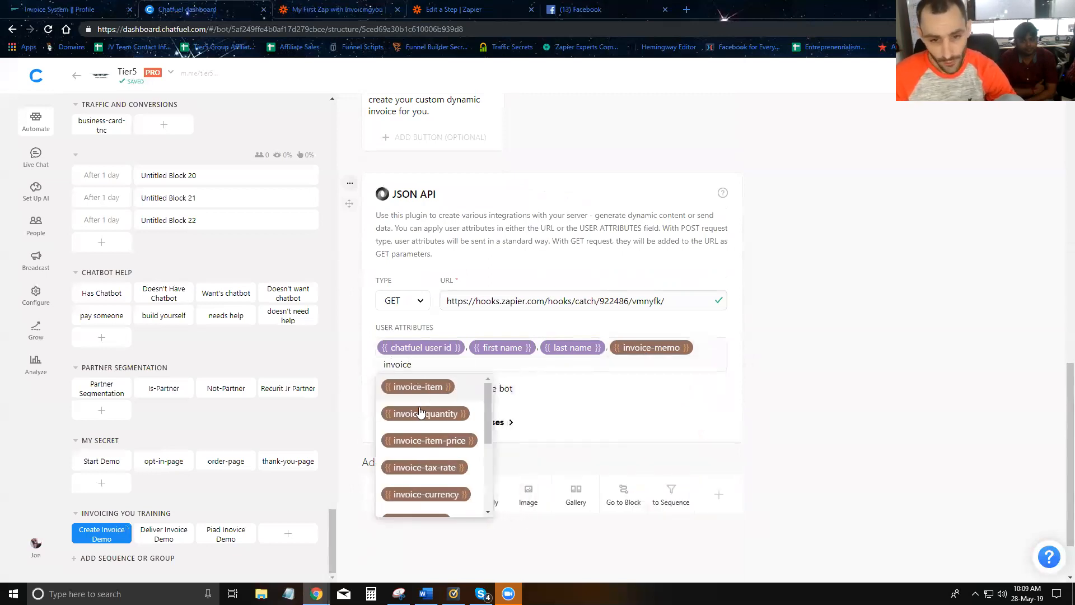
pyautogui.click(421, 388)
pyautogui.write('invoice')
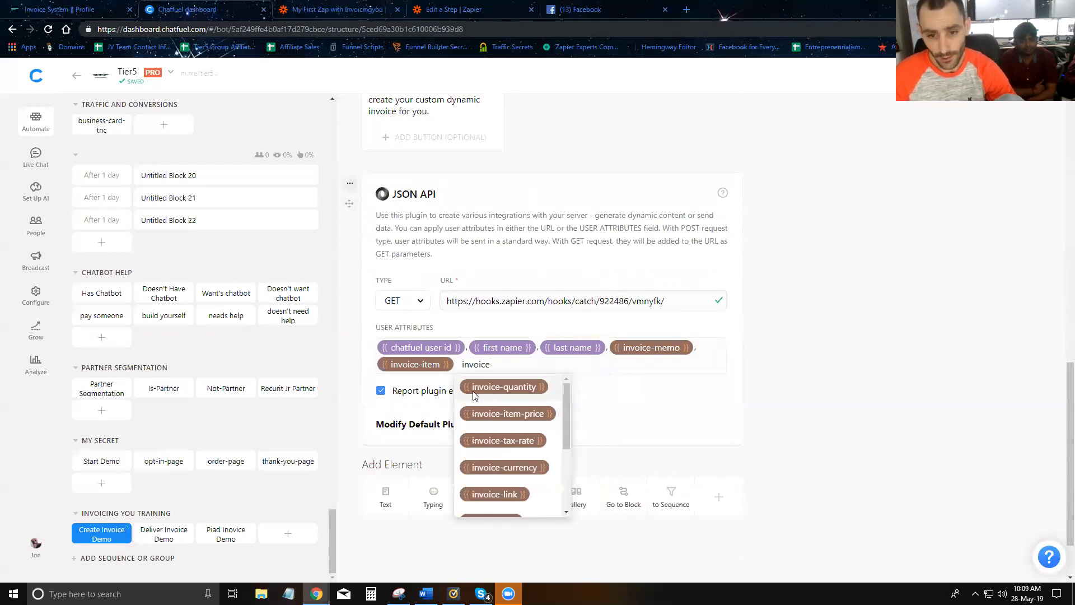
pyautogui.click(493, 388)
pyautogui.write('invoice-e')
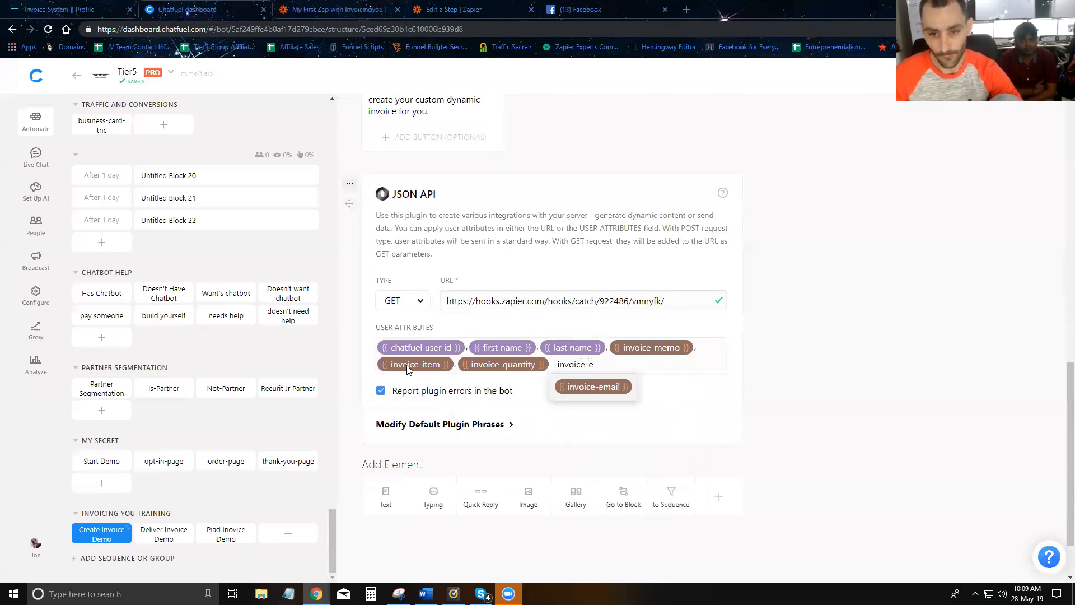
pyautogui.click(593, 387)
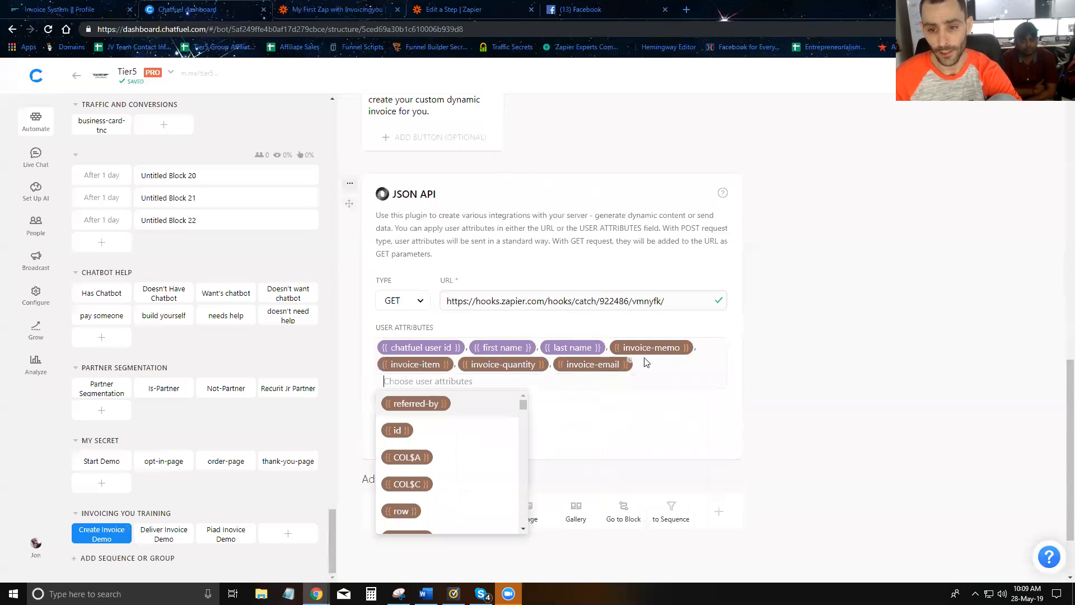
# - Add the invoice-qty attribute to the JSON API's sent attributes
pyautogui.scroll(7, 661, 343)
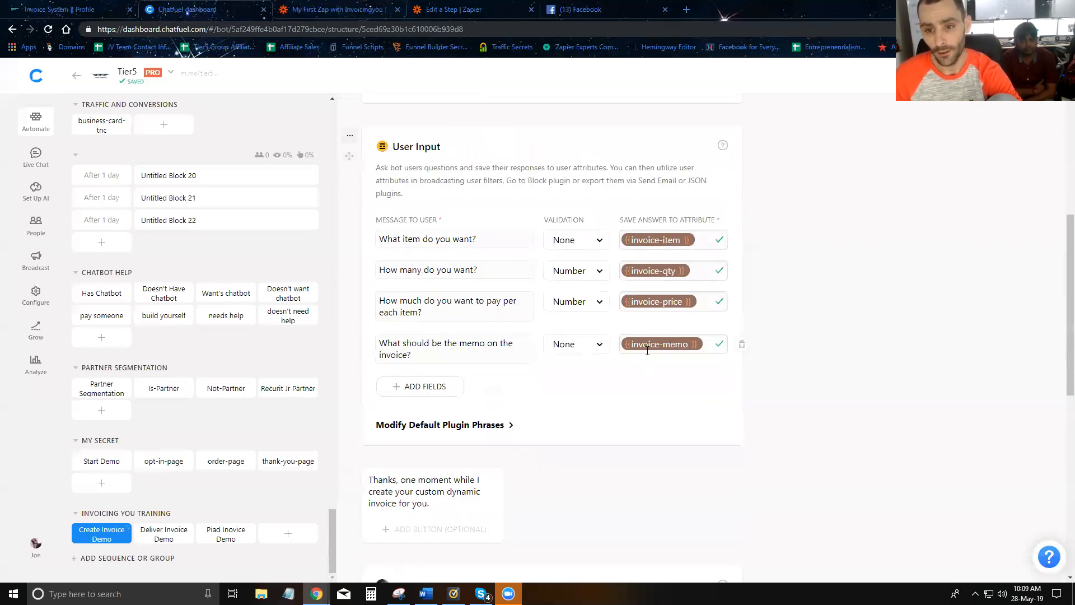
pyautogui.scroll(-7, 651, 294)
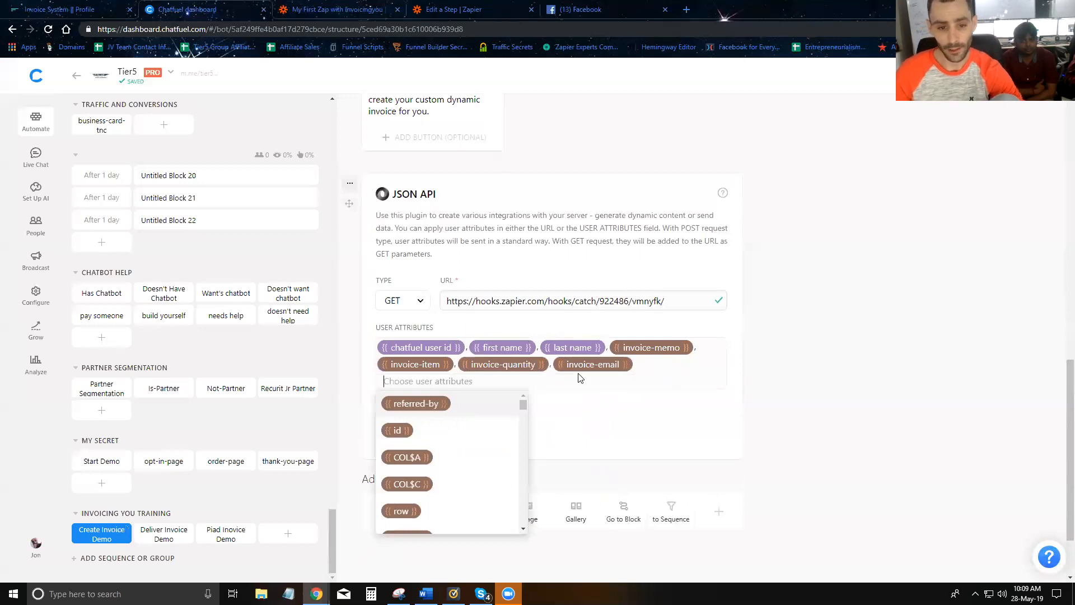
pyautogui.write('invoice-1q')
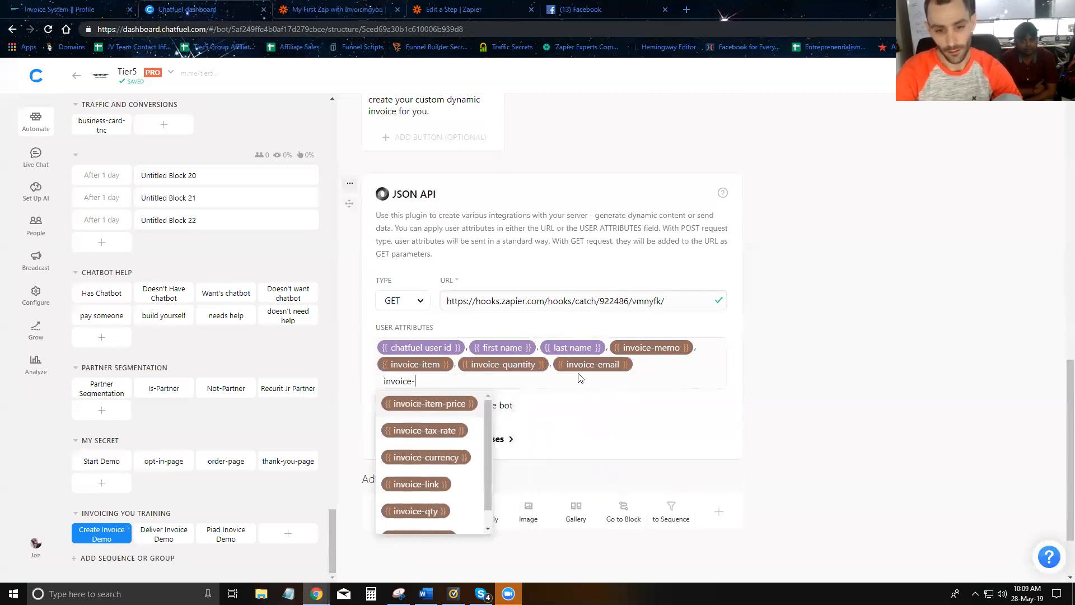
pyautogui.press('BackSpace')
pyautogui.write('q')
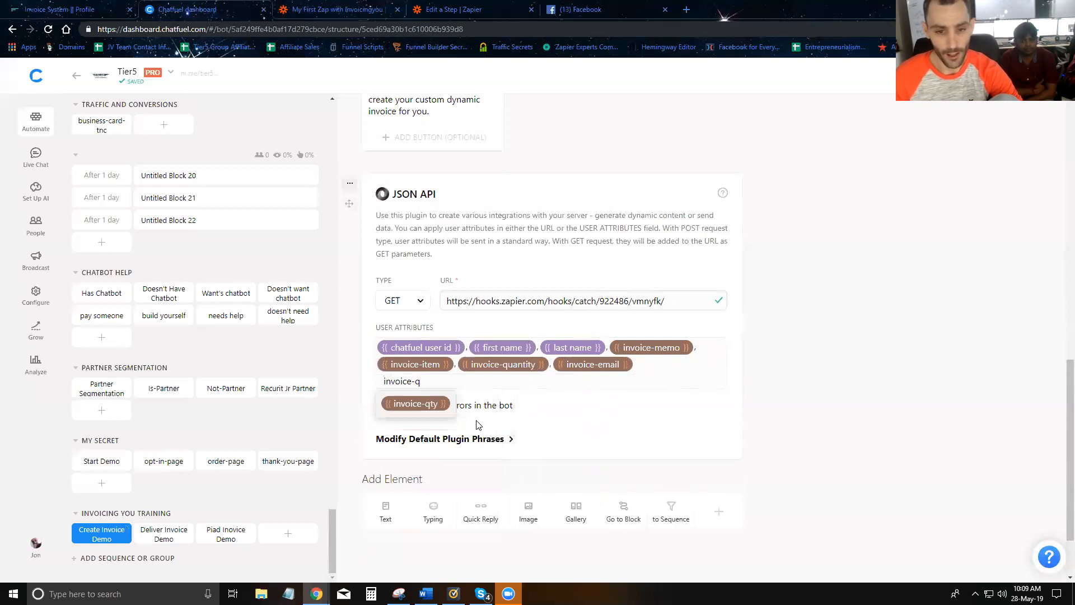
pyautogui.click(408, 406)
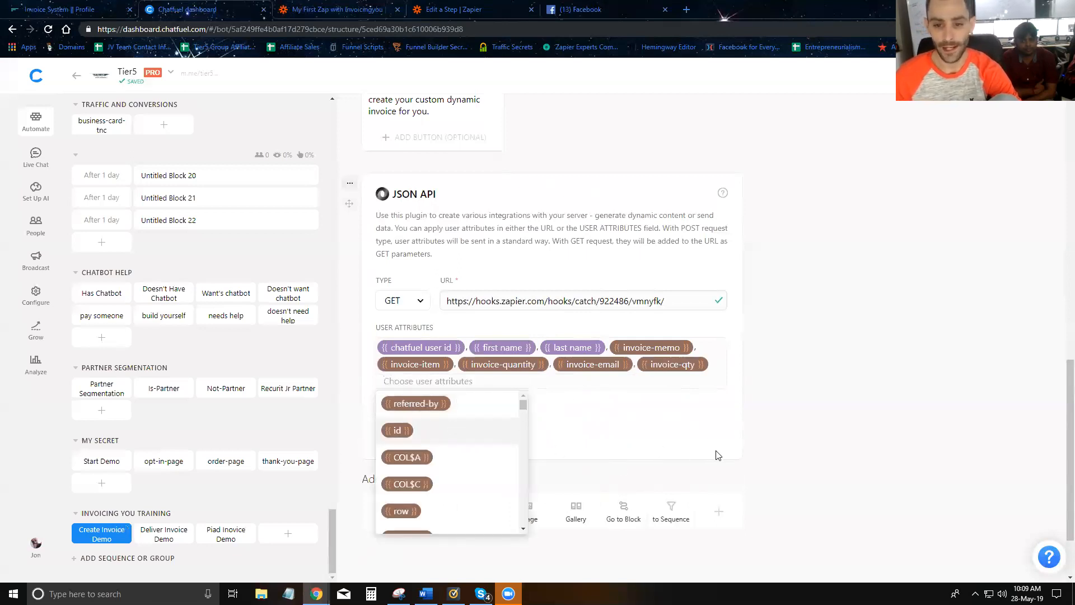
pyautogui.scroll(7, 644, 305)
pyautogui.scroll(3, 639, 198)
pyautogui.scroll(-10, 493, 302)
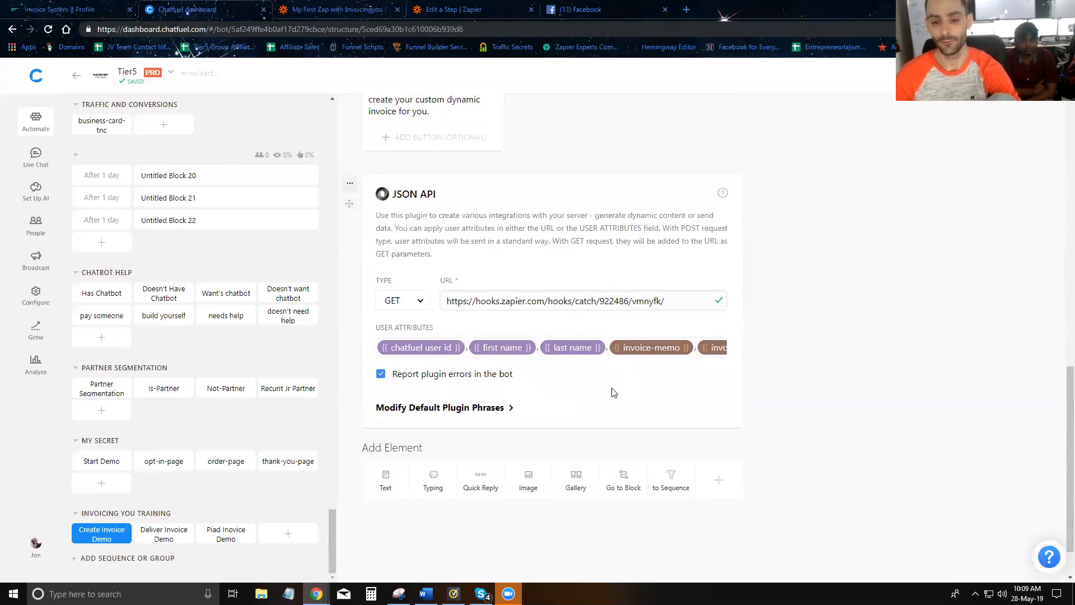
pyautogui.scroll(3, 655, 381)
pyautogui.scroll(-4, 655, 381)
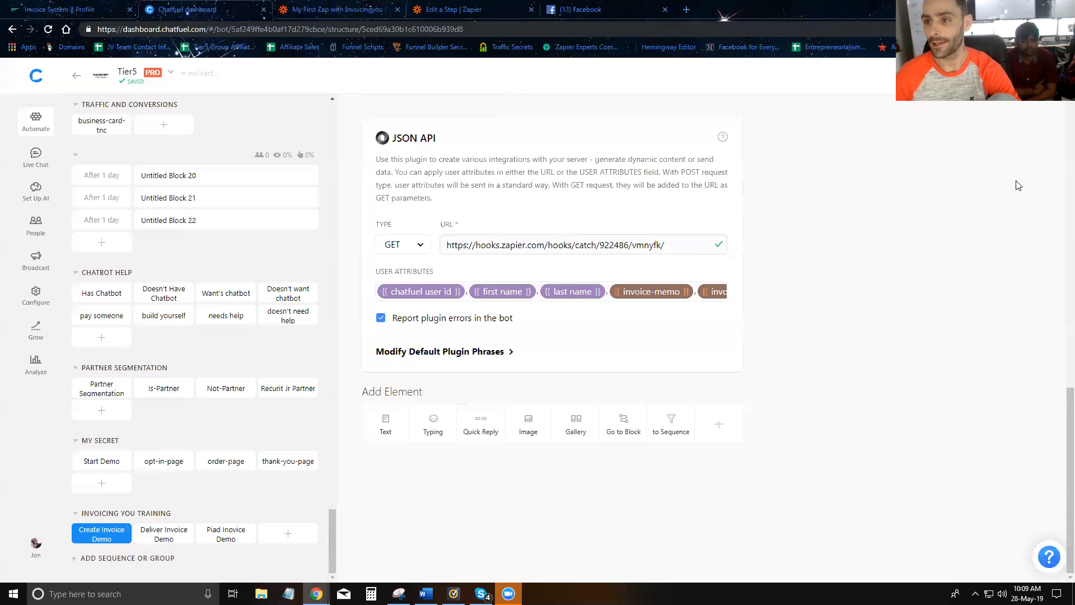
# - Open the Tier5 page's Messenger conversation on Facebook
pyautogui.click(597, 9)
pyautogui.click(668, 68)
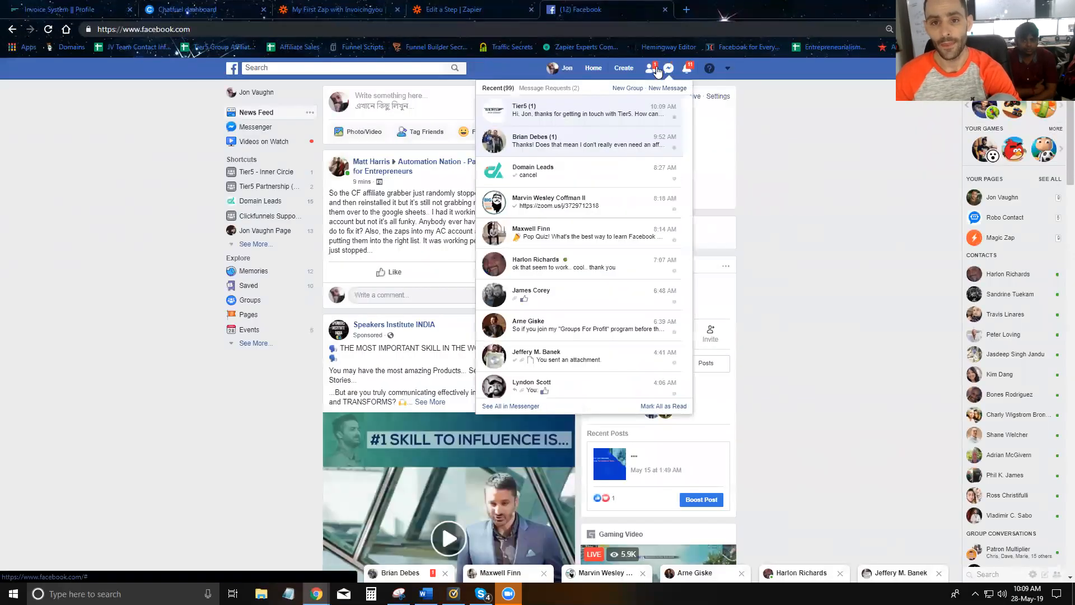
pyautogui.click(576, 112)
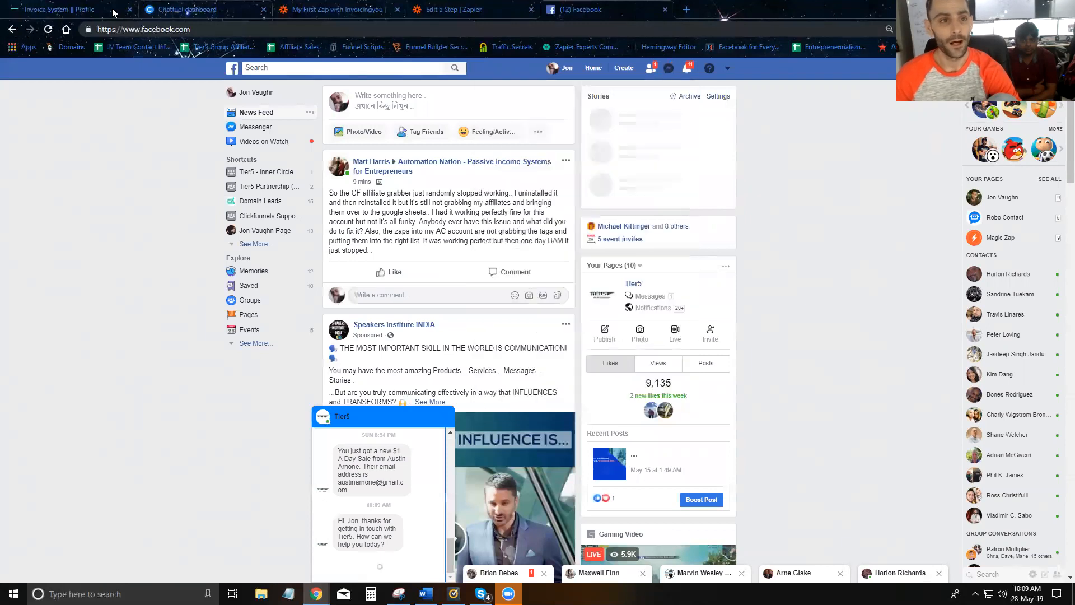
pyautogui.click(178, 9)
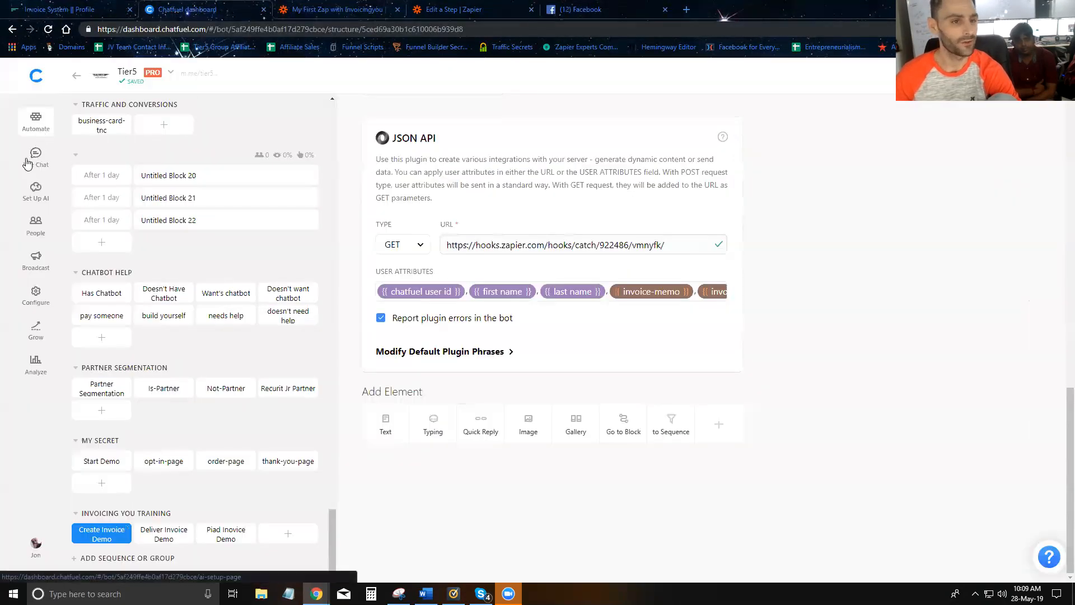
# - Create a Testing-group AI rule replying to 'invoice training' with the Create Invoice Demo block
pyautogui.click(36, 191)
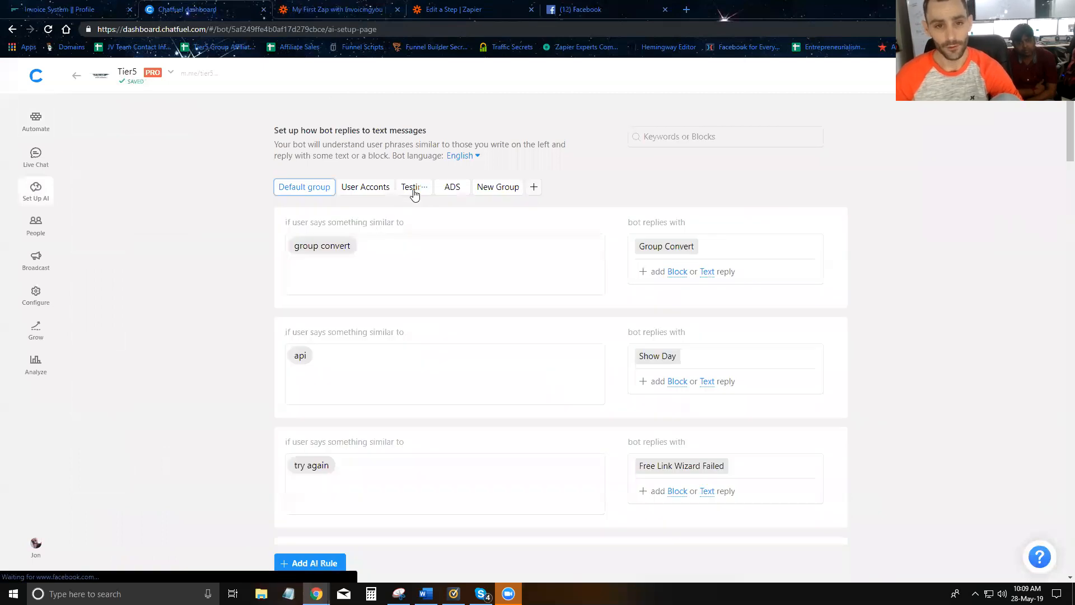
pyautogui.click(413, 188)
pyautogui.scroll(-15, 357, 274)
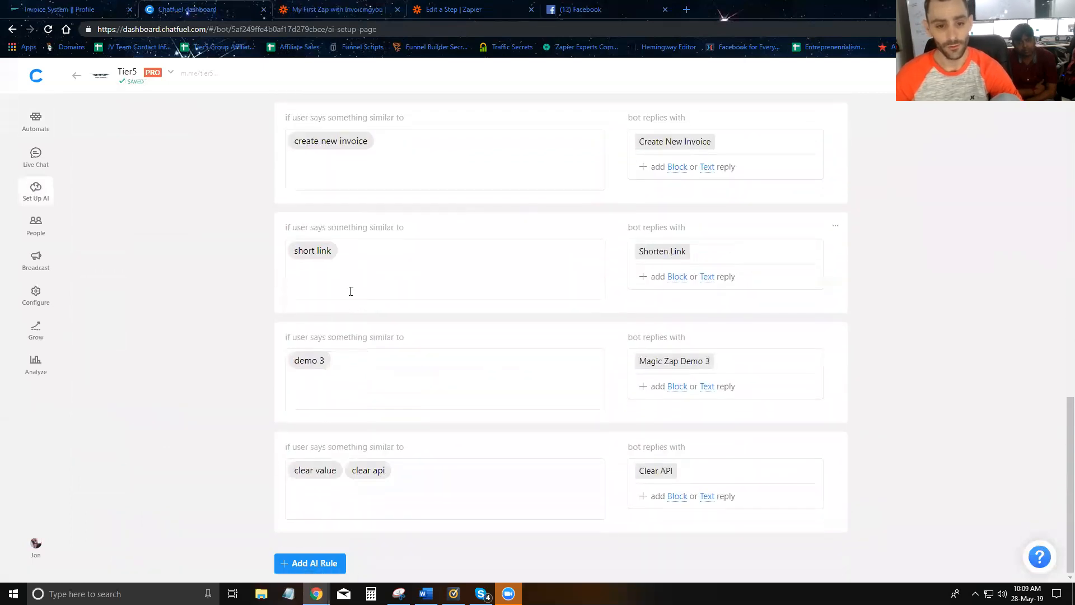
pyautogui.click(309, 563)
pyautogui.write('invoice training')
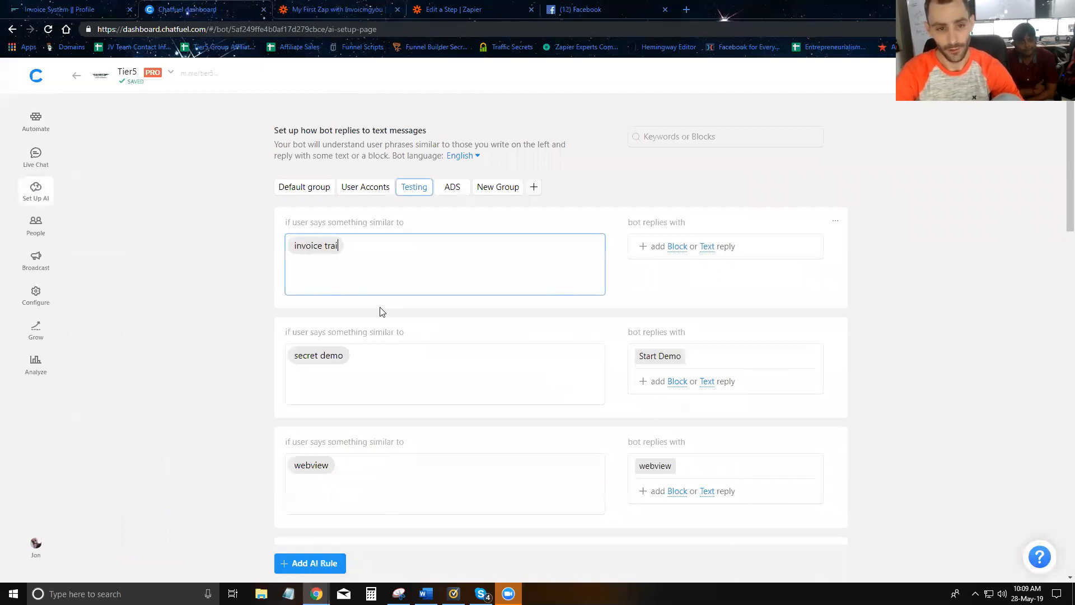
pyautogui.click(35, 121)
pyautogui.scroll(-20, 142, 341)
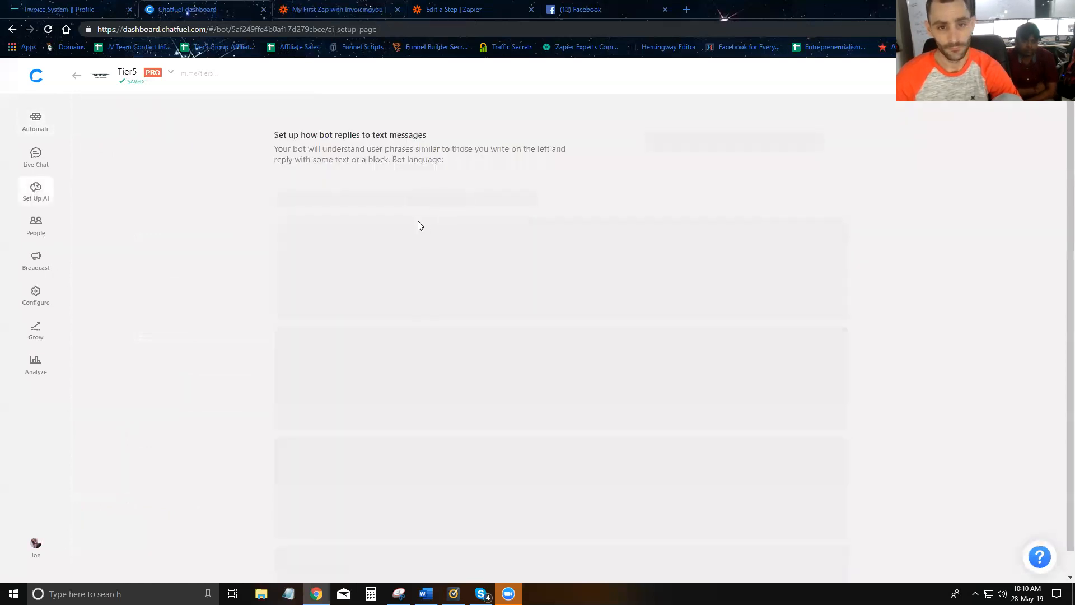
pyautogui.click(414, 188)
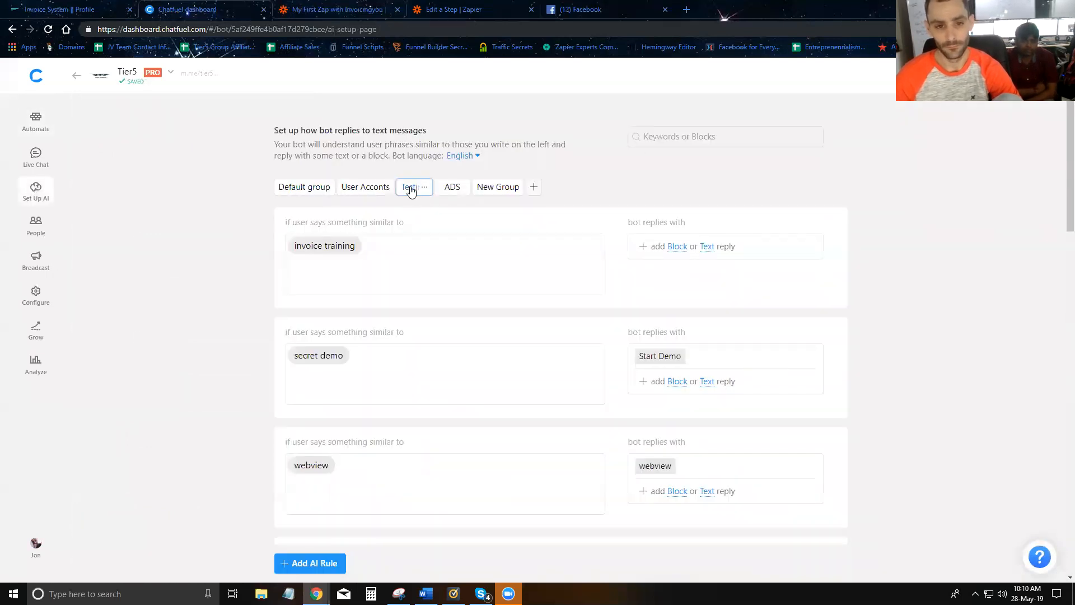
pyautogui.click(678, 249)
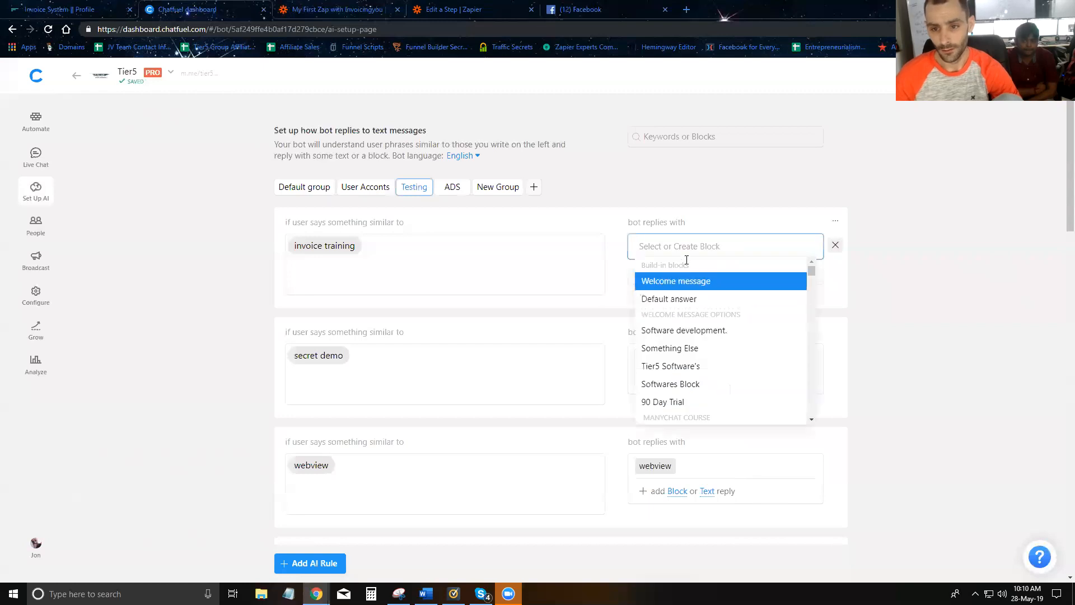
pyautogui.write('create')
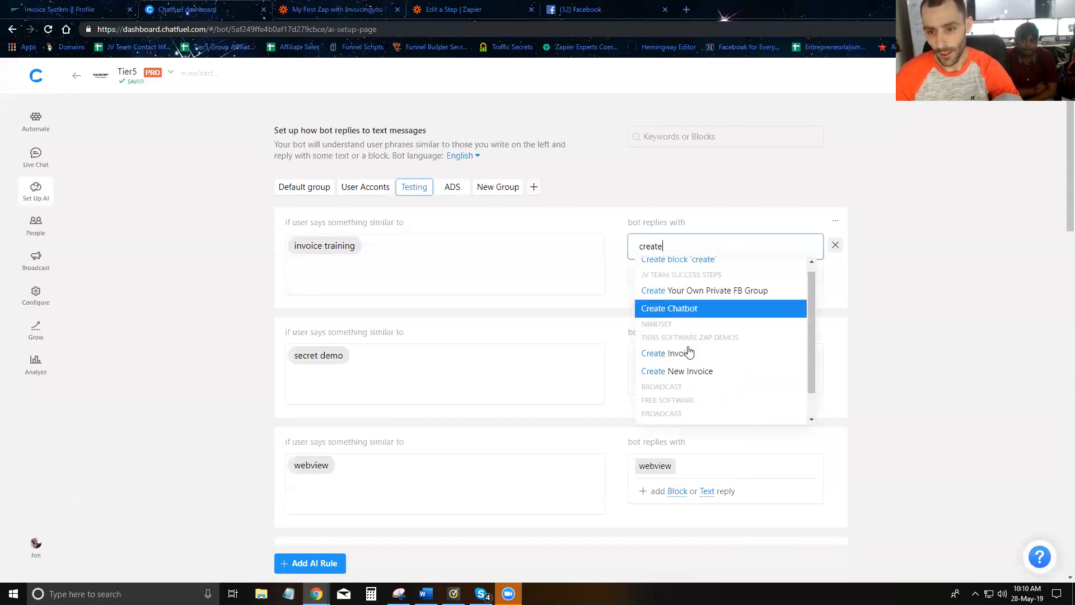
pyautogui.click(682, 414)
pyautogui.click(875, 356)
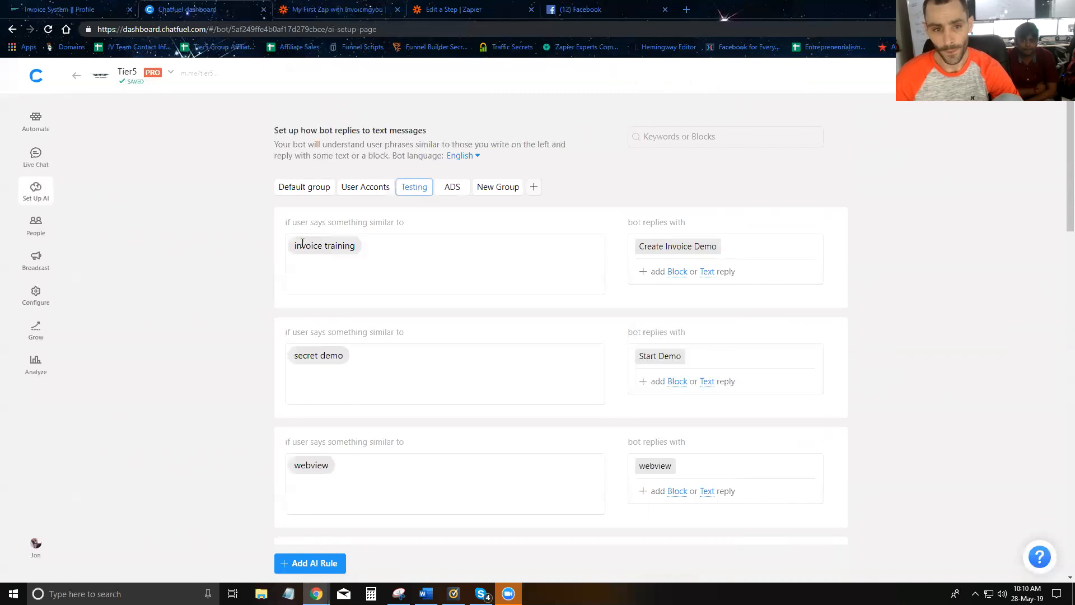
# - In the Tier5 chat, send 'invoice training', pick the suggested email, and answer 'Some item'
pyautogui.click(586, 13)
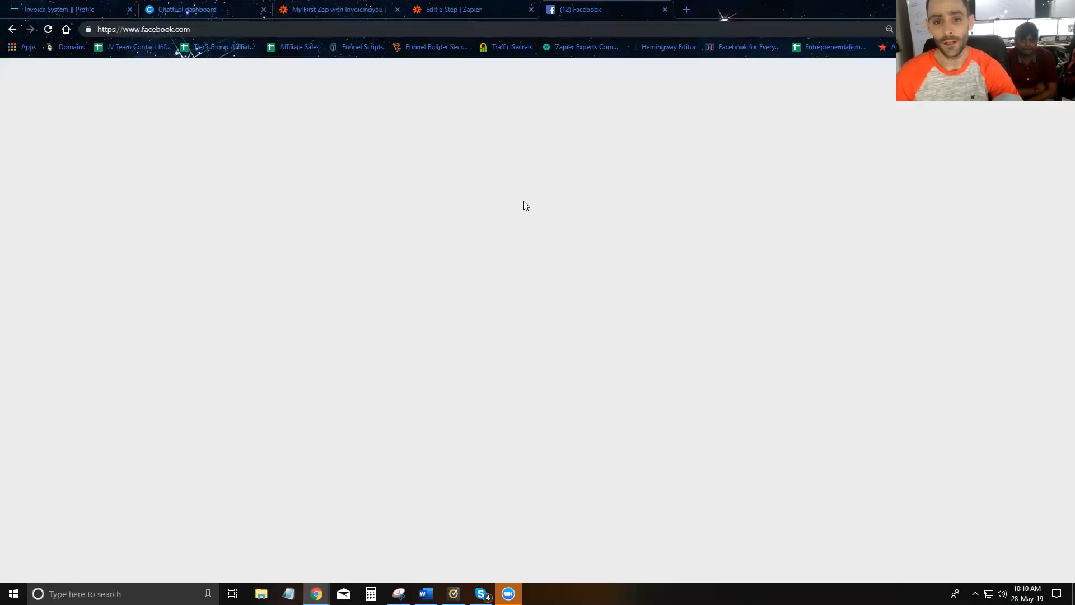
pyautogui.write('invoice trainin')
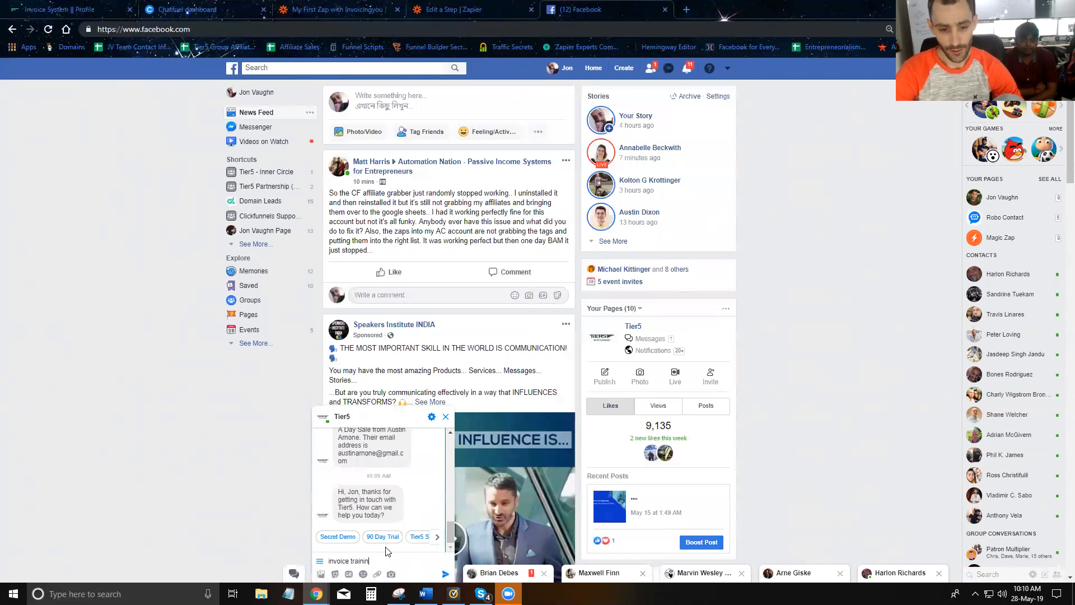
pyautogui.write('g')
pyautogui.press('Return')
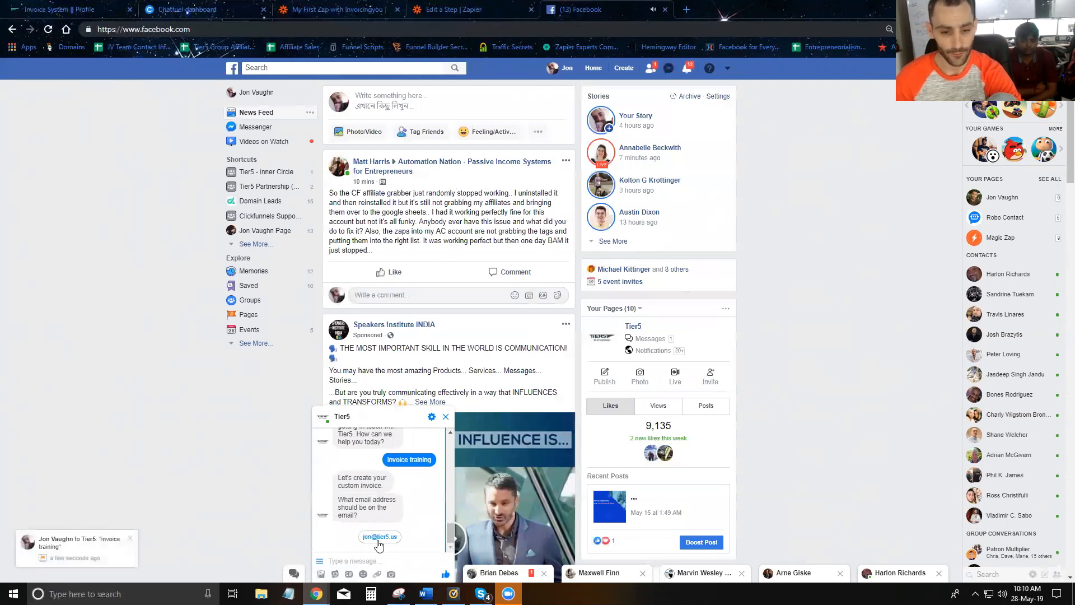
pyautogui.click(375, 538)
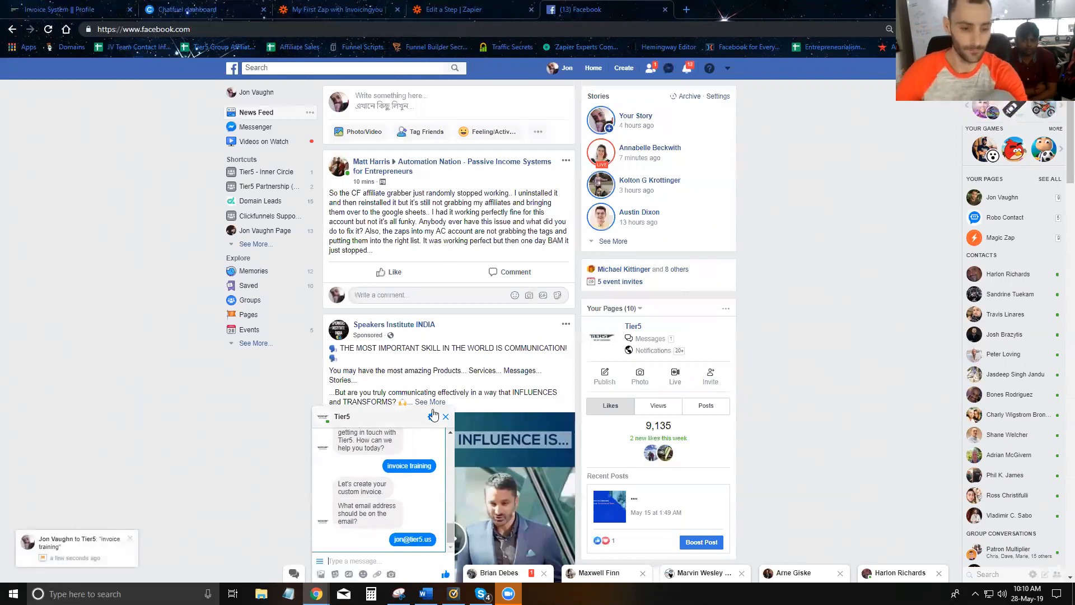
pyautogui.write('Some item')
pyautogui.press('Return')
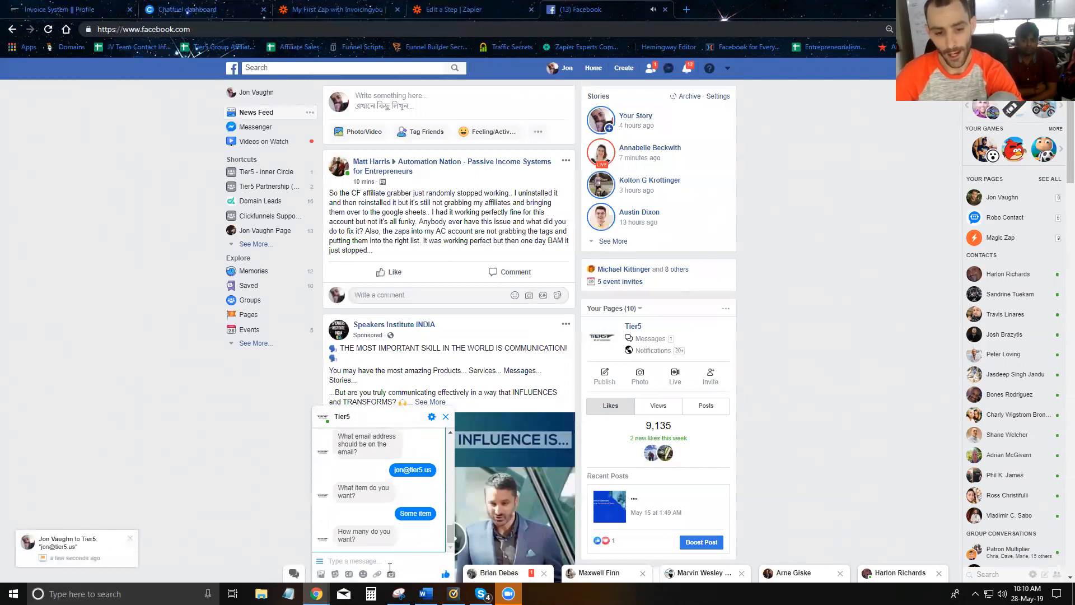
# - Answer quantity 3 and price 50, then return to Chatfuel
pyautogui.write('three')
pyautogui.press('Return')
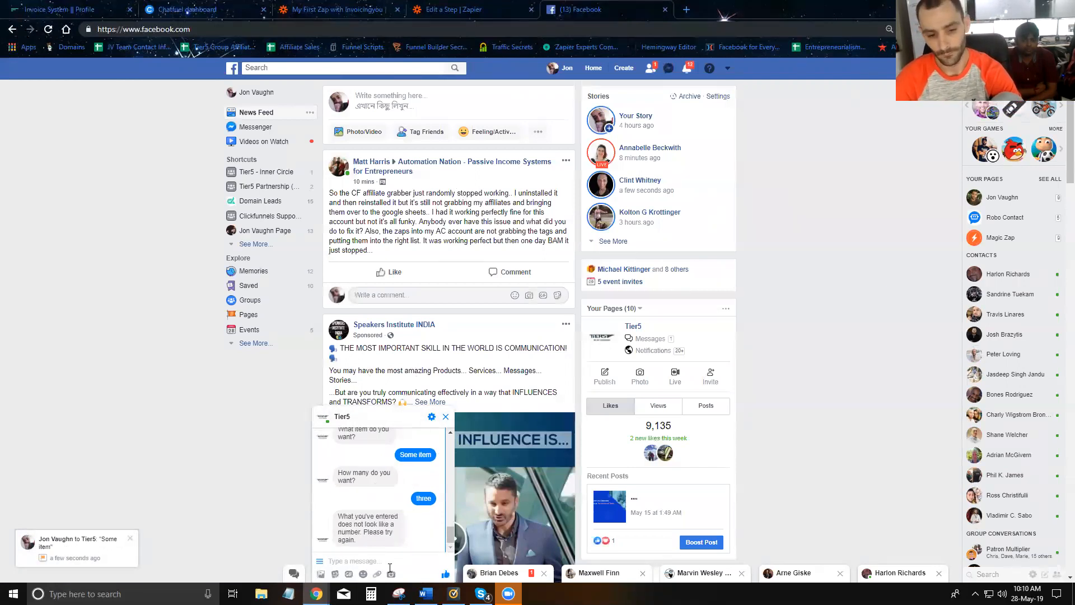
pyautogui.write('3')
pyautogui.press('Return')
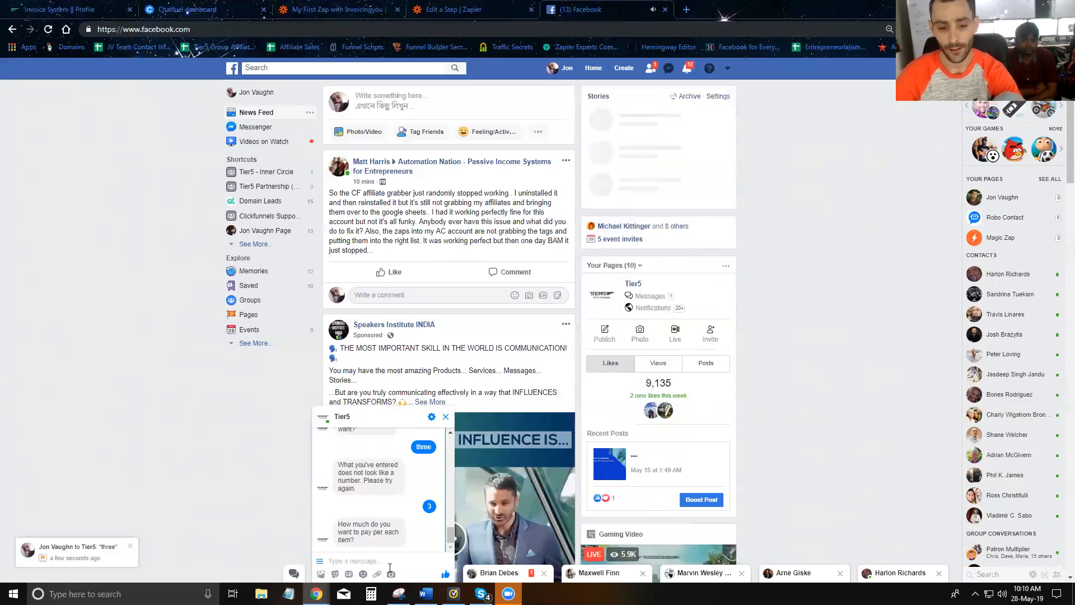
pyautogui.write('50')
pyautogui.press('Return')
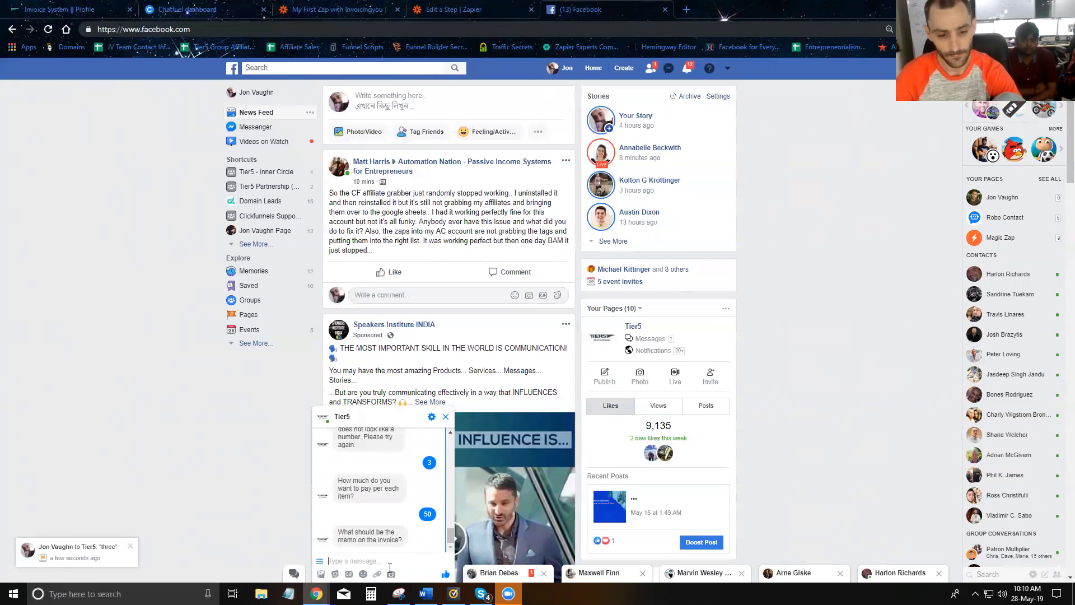
pyautogui.click(189, 7)
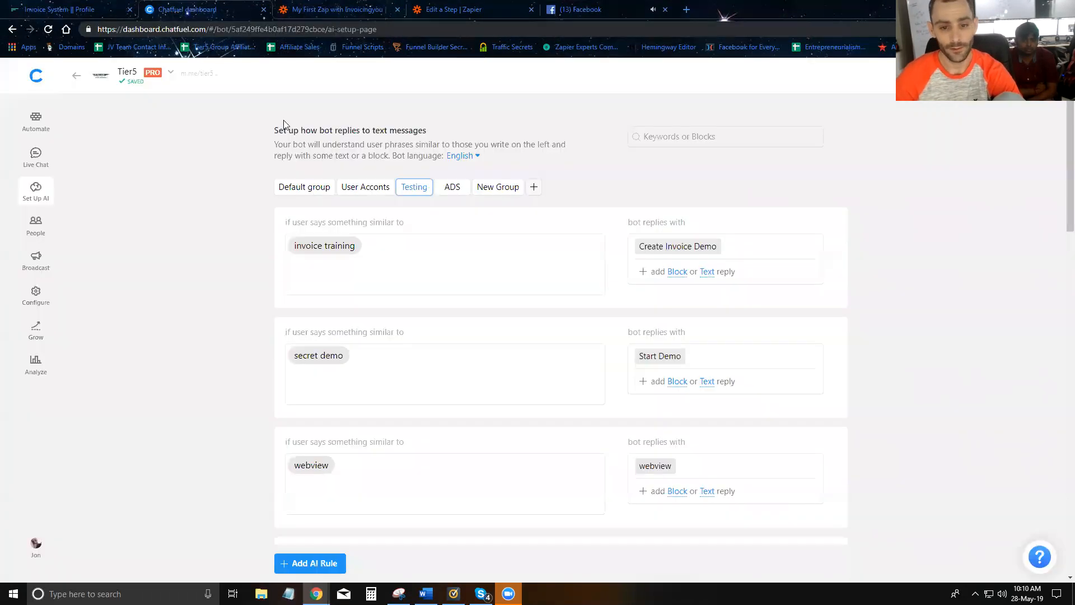
# - Open the Create Invoice Demo block from the bot's block structure in Chatfuel
pyautogui.click(34, 120)
pyautogui.scroll(-20, 114, 366)
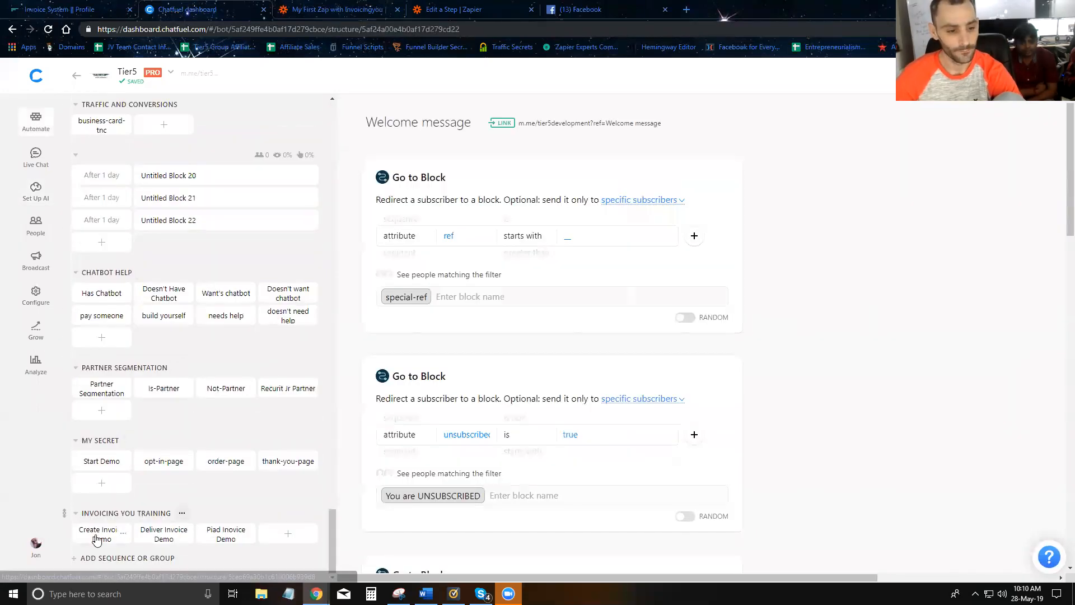
pyautogui.click(102, 534)
pyautogui.scroll(-7, 506, 309)
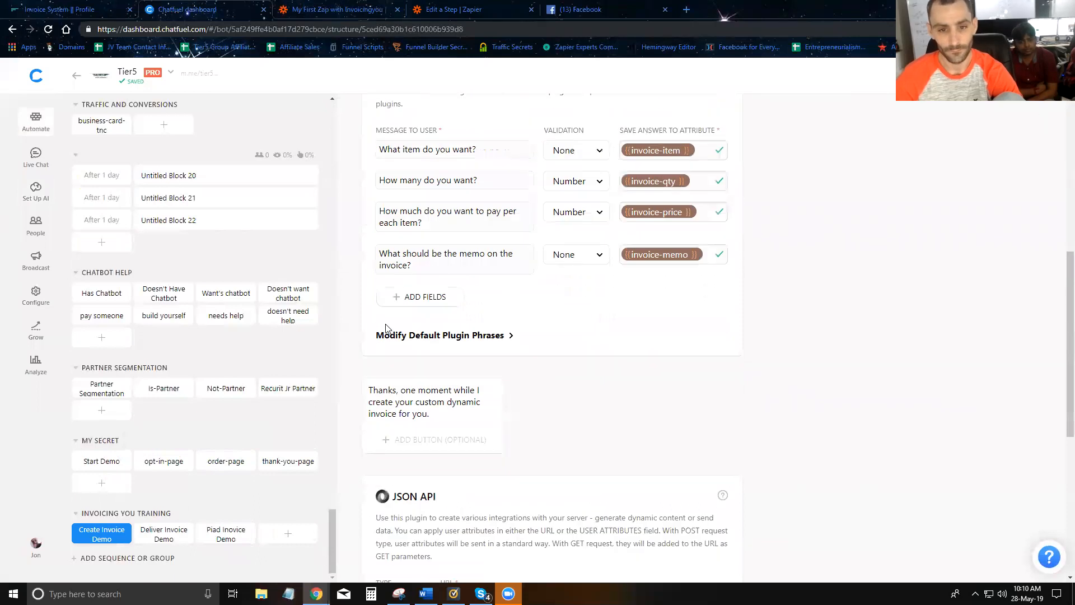
# - Set the Zapier Catch Hook trigger waiting for a sample request, then return to Facebook
pyautogui.click(323, 10)
pyautogui.scroll(-1, 515, 291)
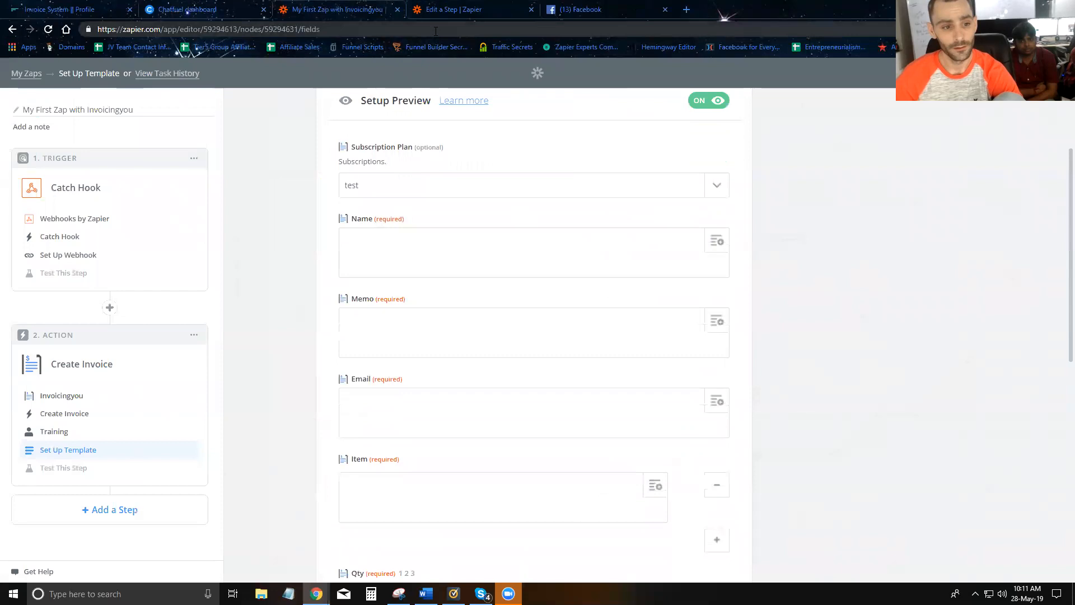
pyautogui.click(68, 258)
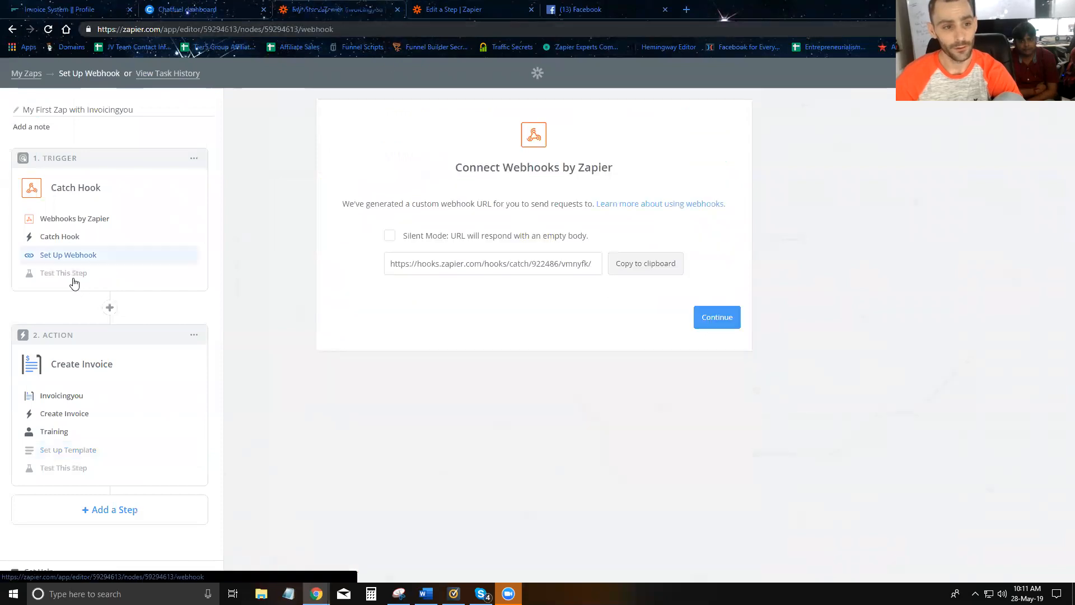
pyautogui.click(714, 317)
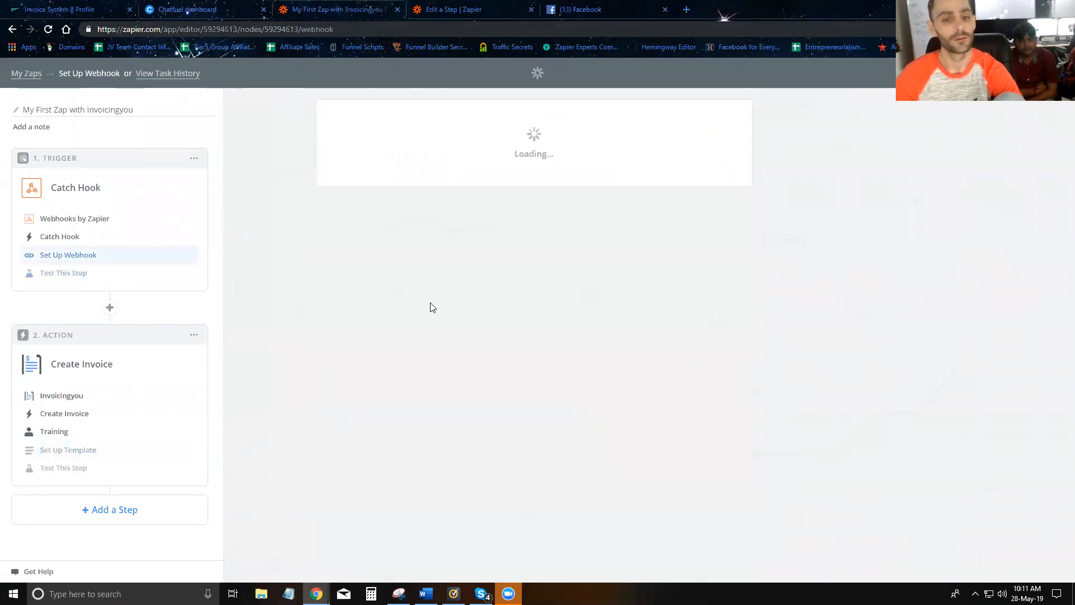
pyautogui.click(707, 347)
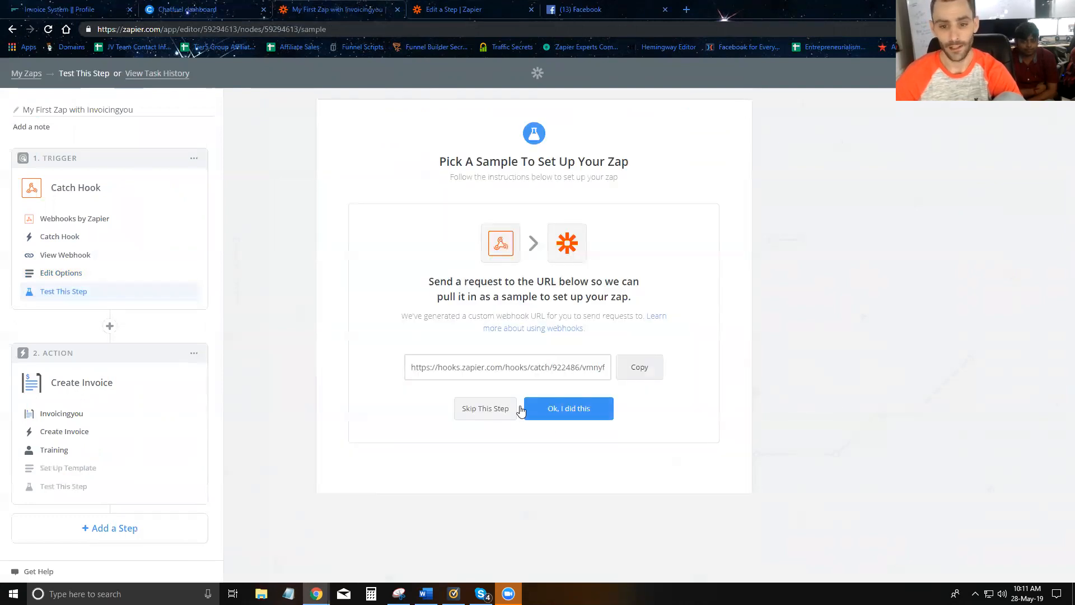
pyautogui.click(560, 408)
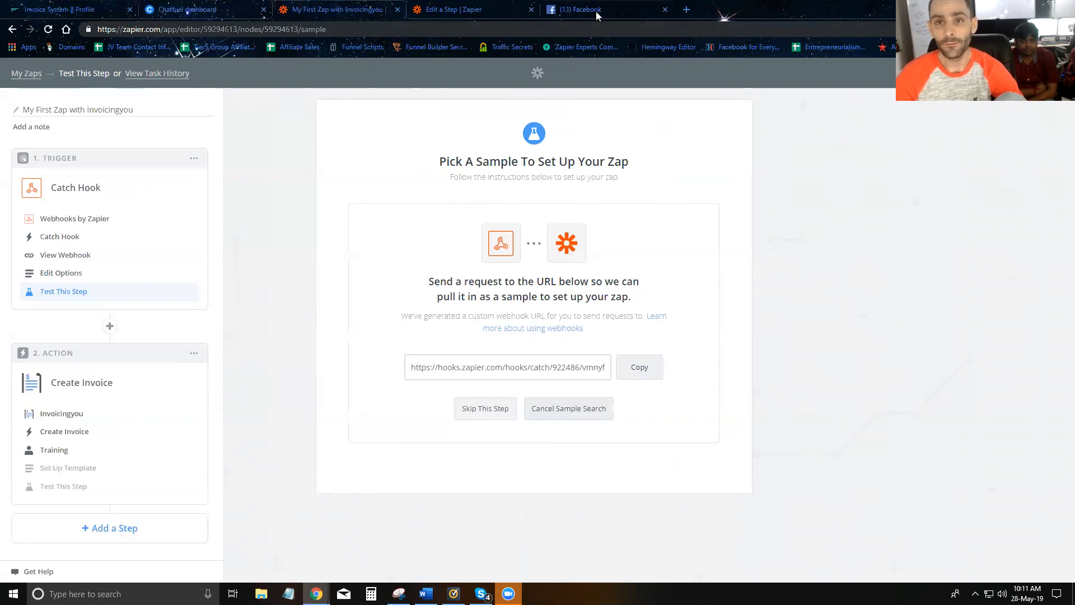
pyautogui.click(566, 11)
# - Send 'some cool memo' to the bot, then continue in Zapier with the caught Hook A sample
pyautogui.write('some cool memo')
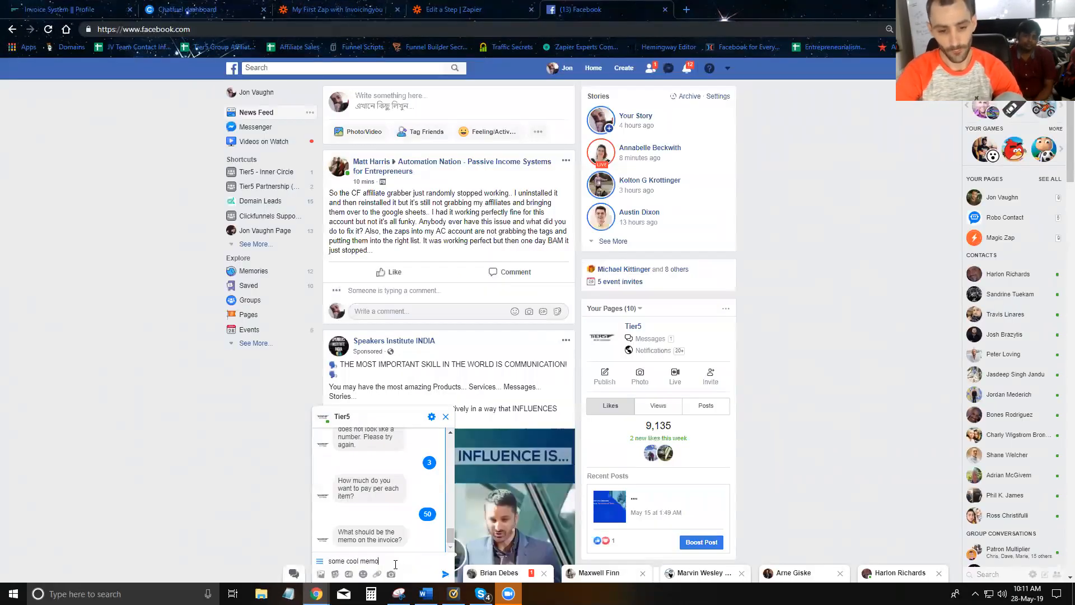
pyautogui.press('Return')
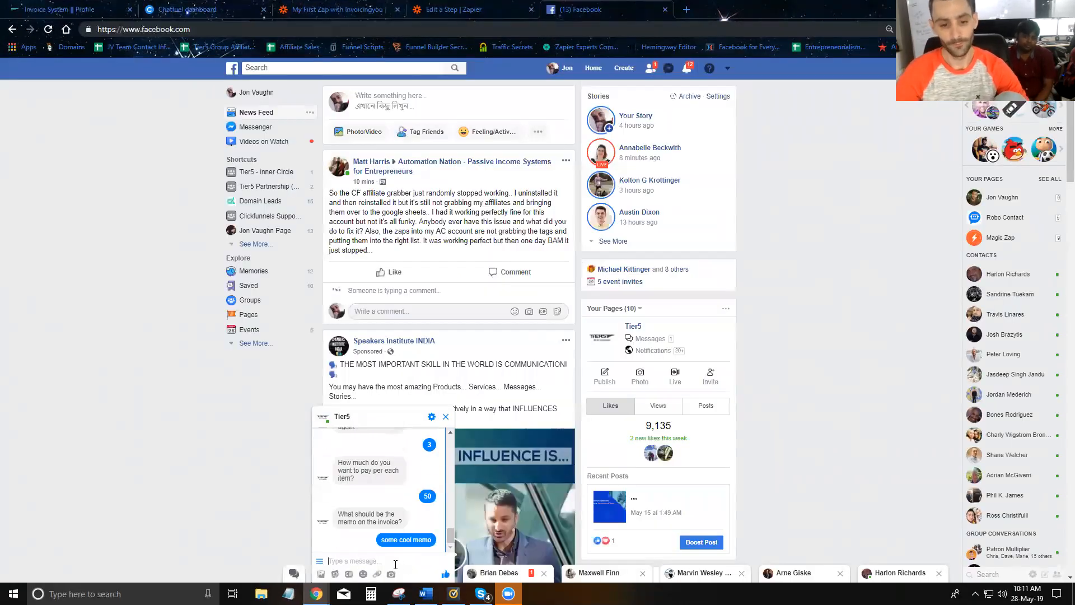
pyautogui.click(314, 11)
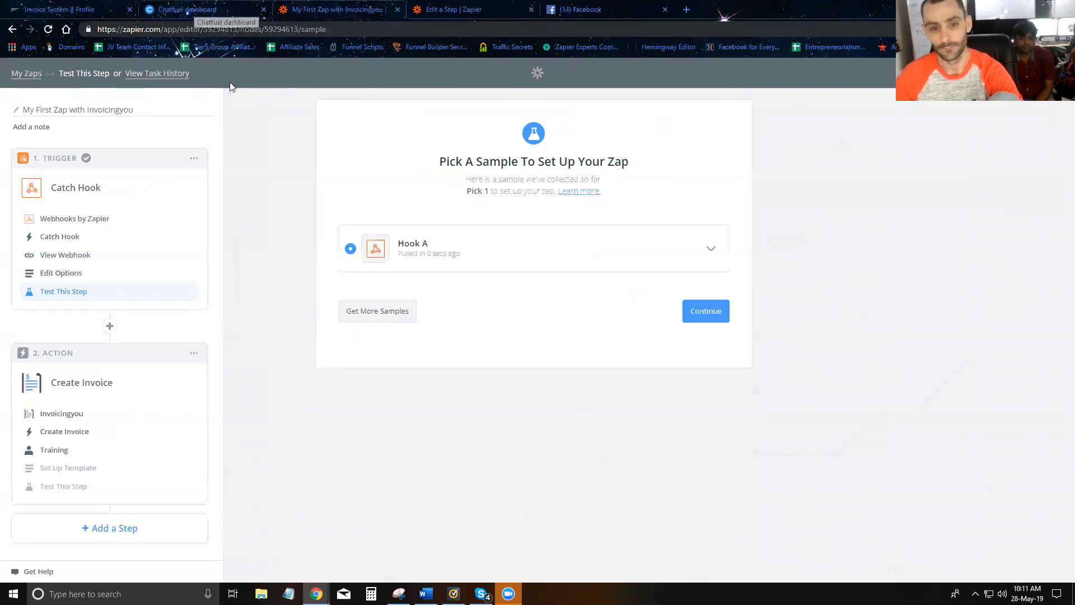
pyautogui.click(711, 249)
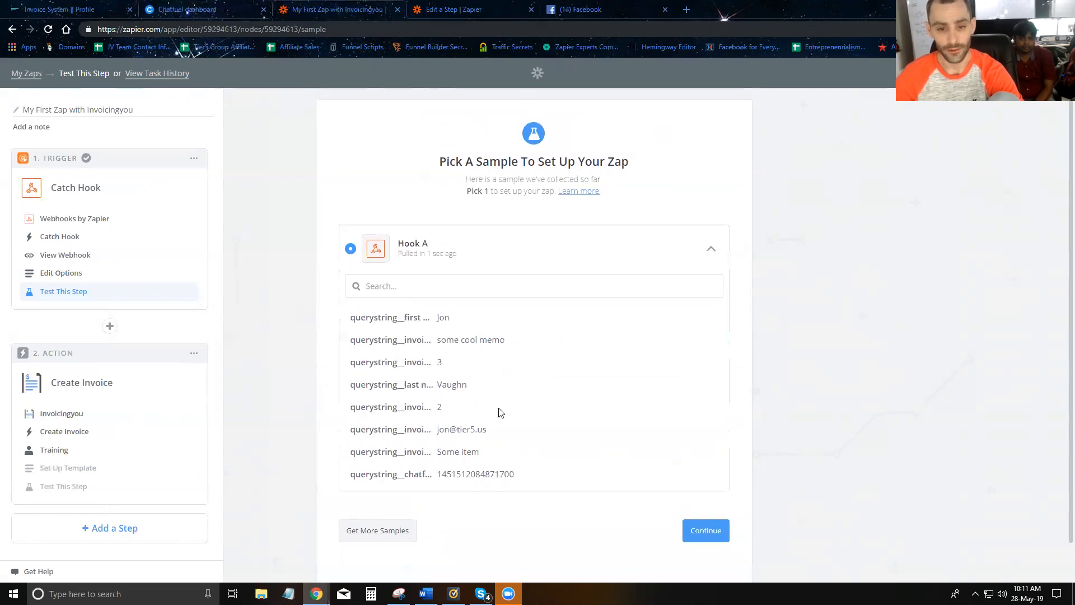
pyautogui.click(703, 531)
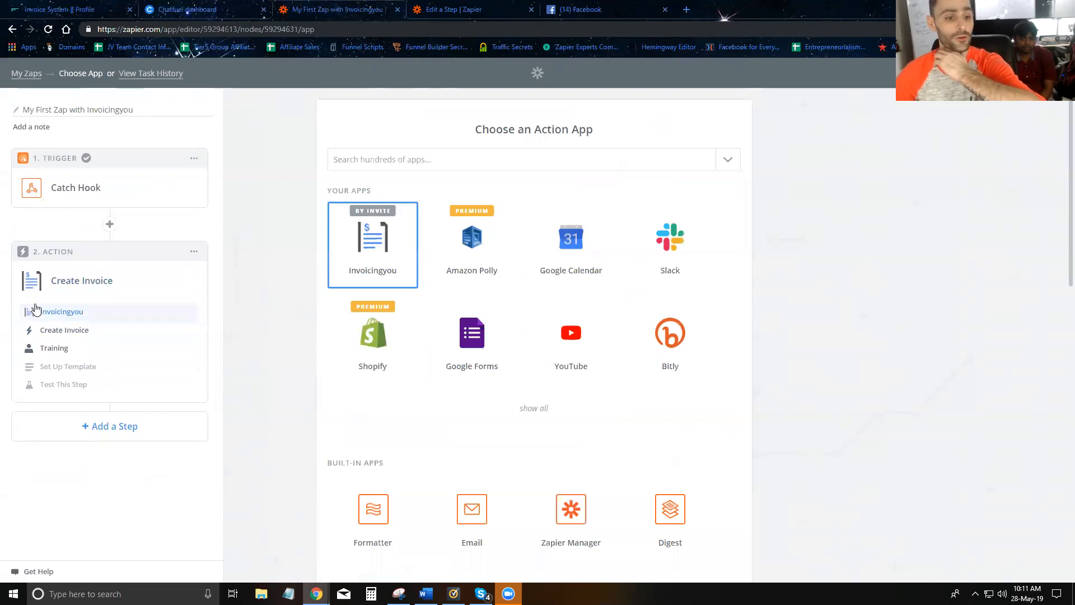
# - Try reloading the subscription plan choices in the Create Invoice template setup
pyautogui.click(56, 367)
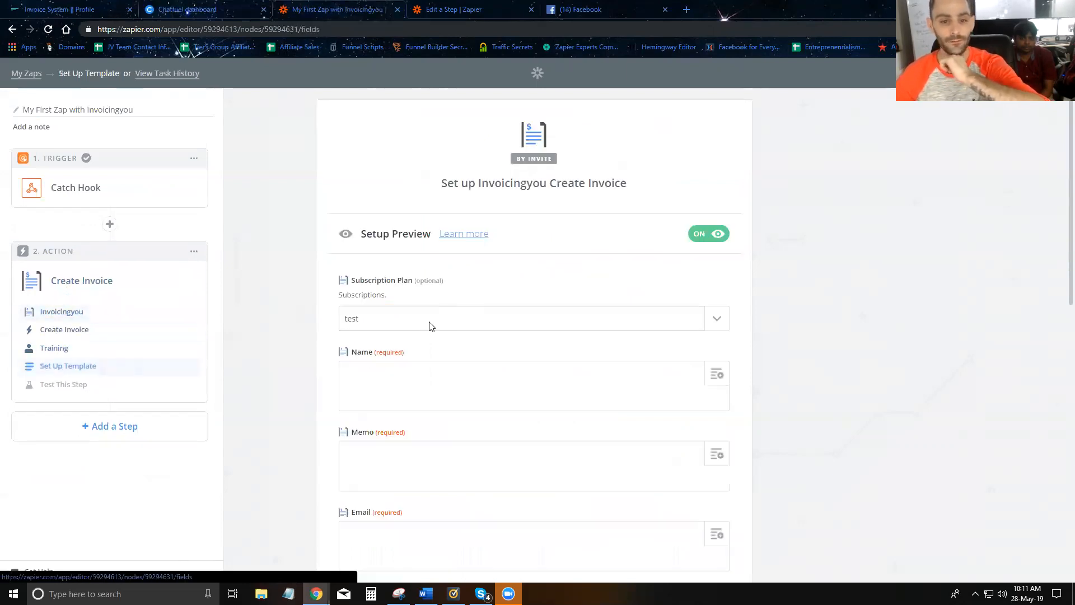
pyautogui.click(438, 320)
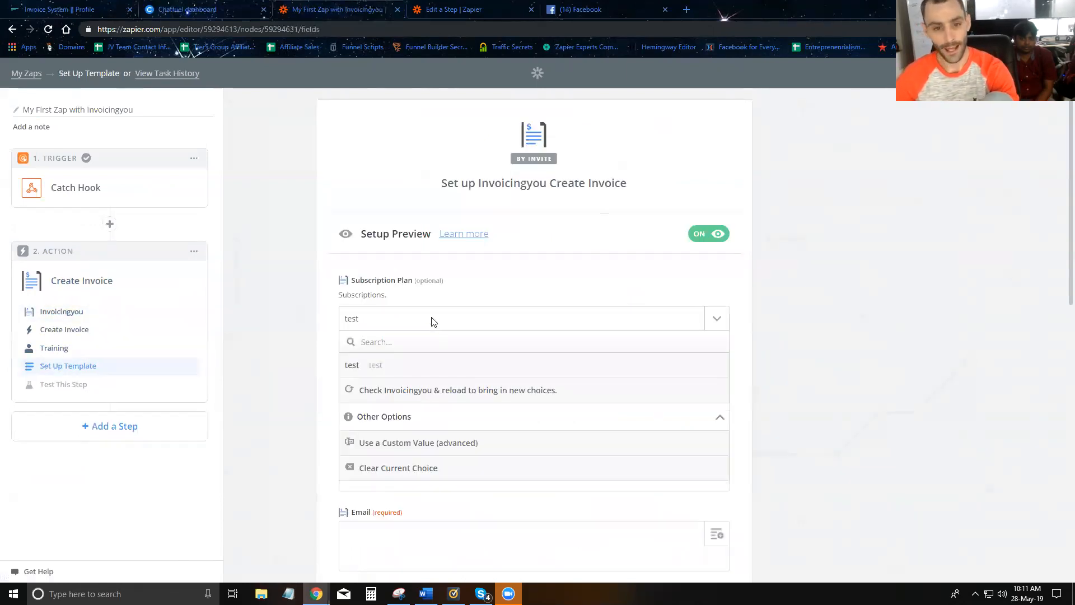
pyautogui.click(433, 320)
pyautogui.click(446, 316)
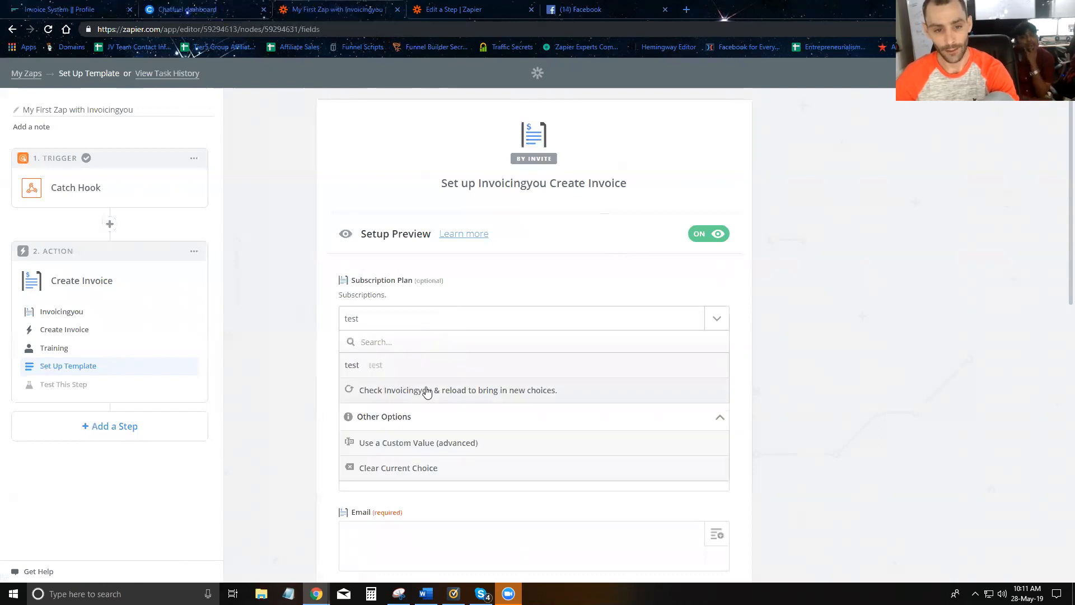
pyautogui.click(55, 350)
pyautogui.click(56, 367)
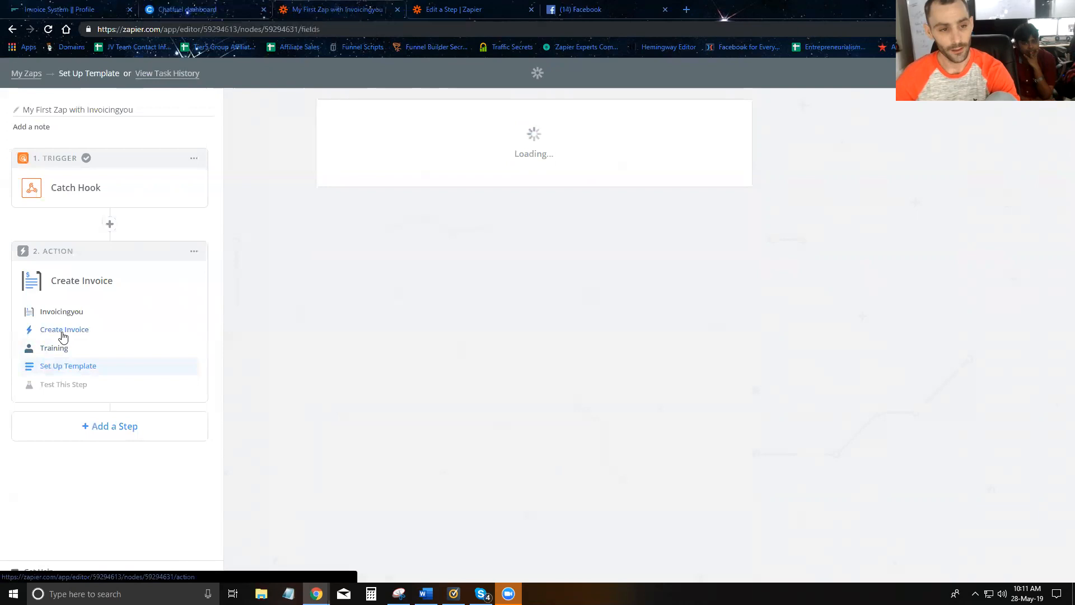
# - Delete the Create Invoice step and add a new Invoicingyou Create Invoice action
pyautogui.click(192, 253)
pyautogui.click(151, 294)
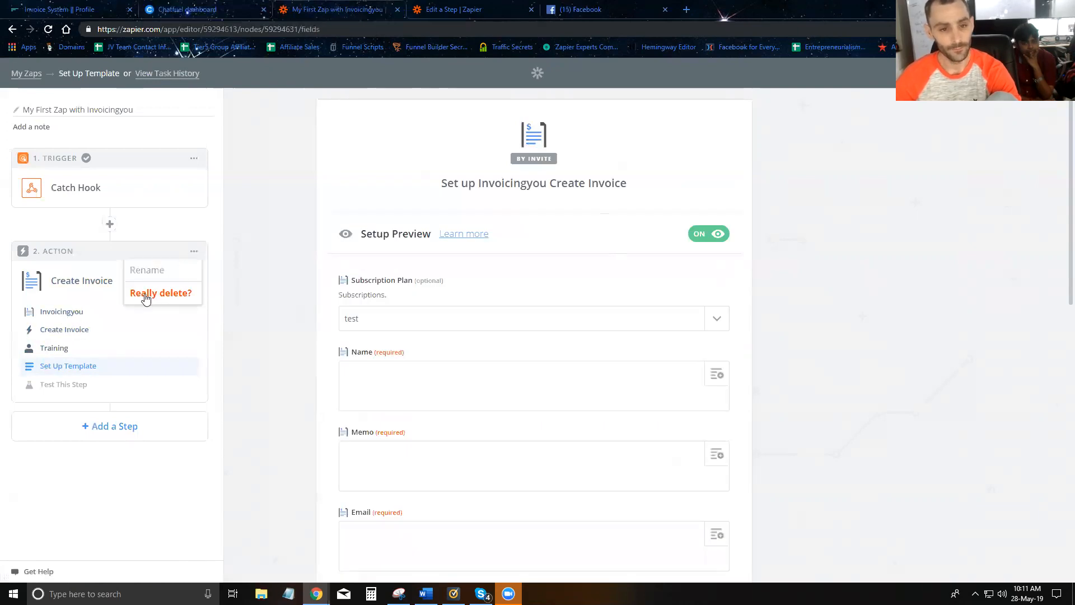
pyautogui.click(149, 293)
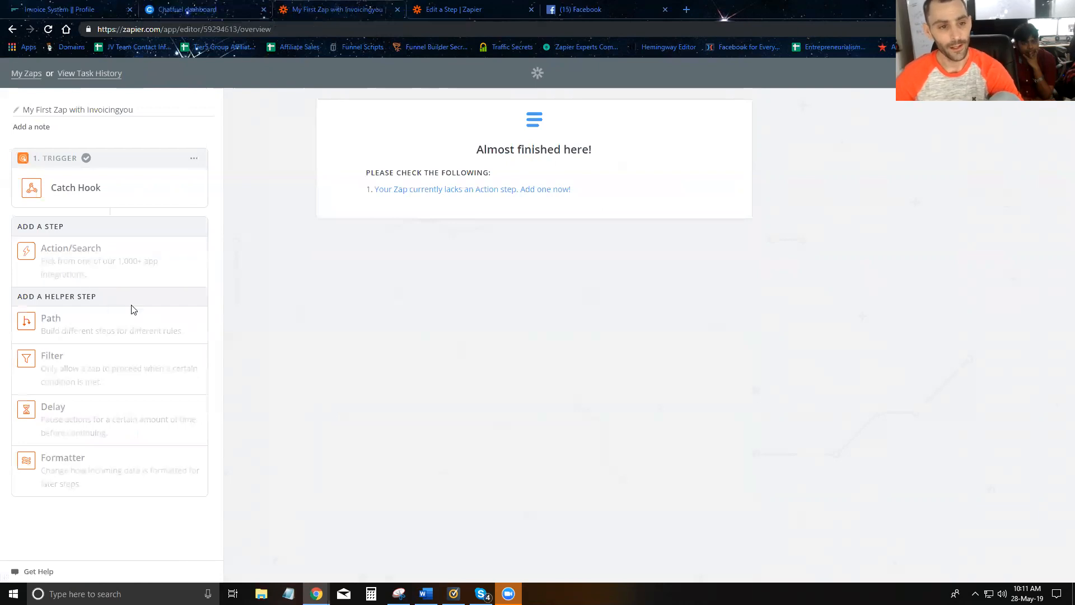
pyautogui.click(90, 280)
pyautogui.click(353, 160)
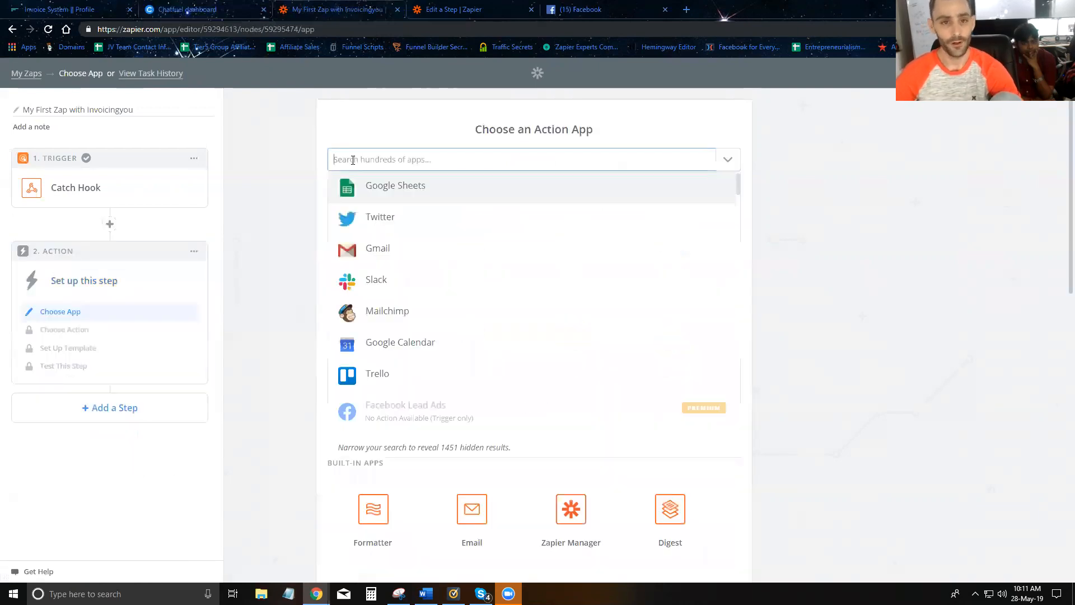
pyautogui.write('invoice')
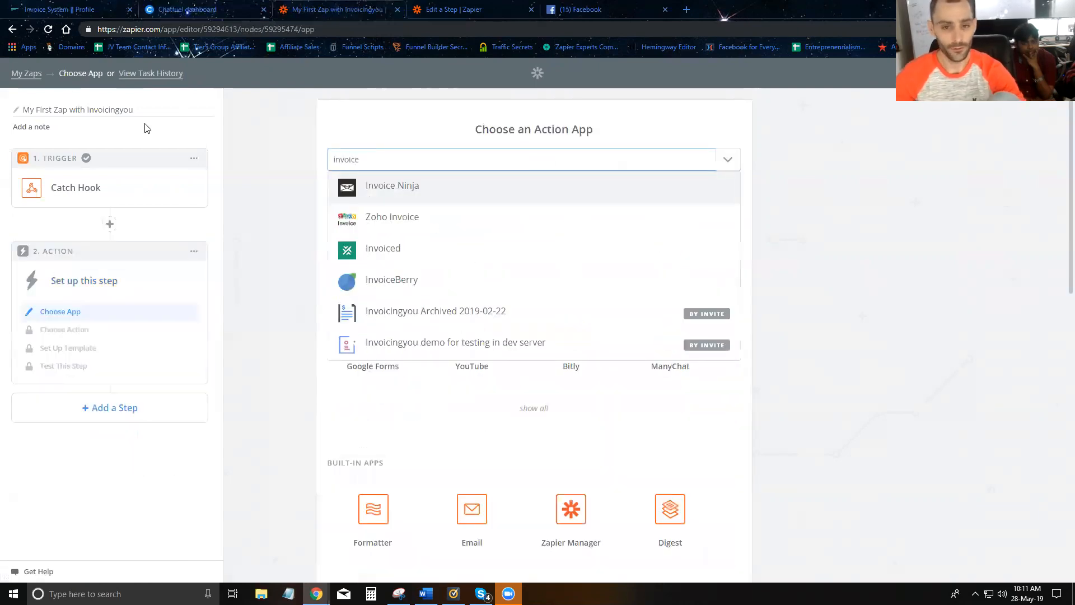
pyautogui.press('BackSpace')
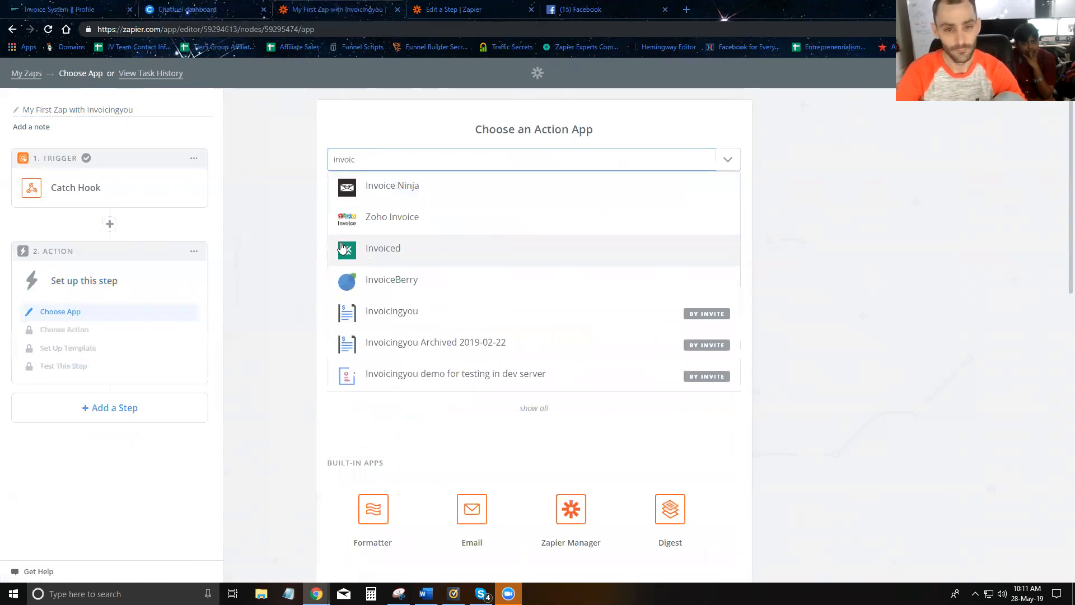
pyautogui.click(400, 312)
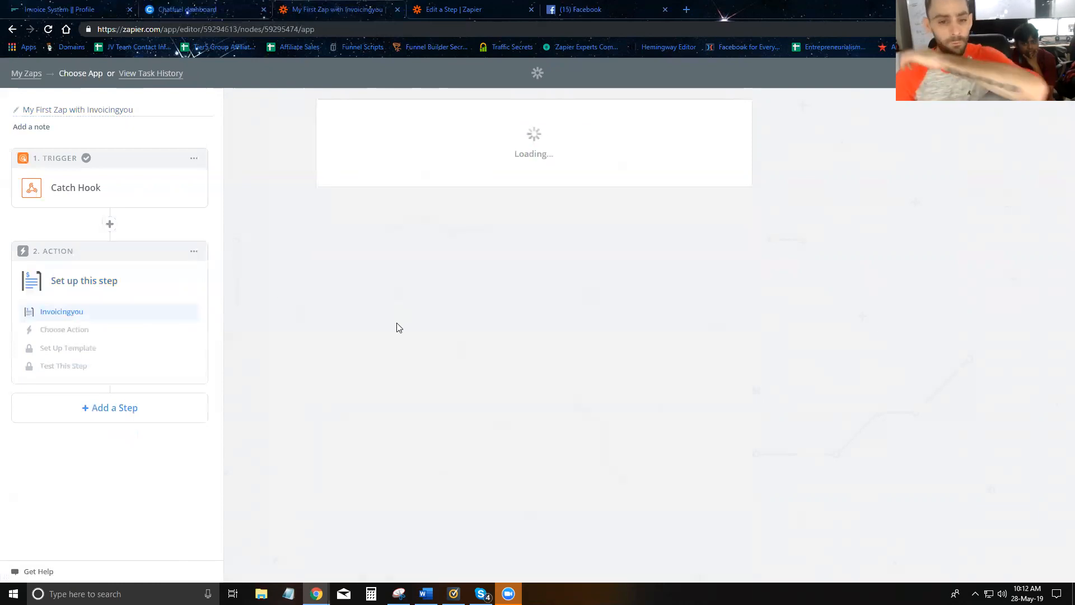
pyautogui.click(703, 310)
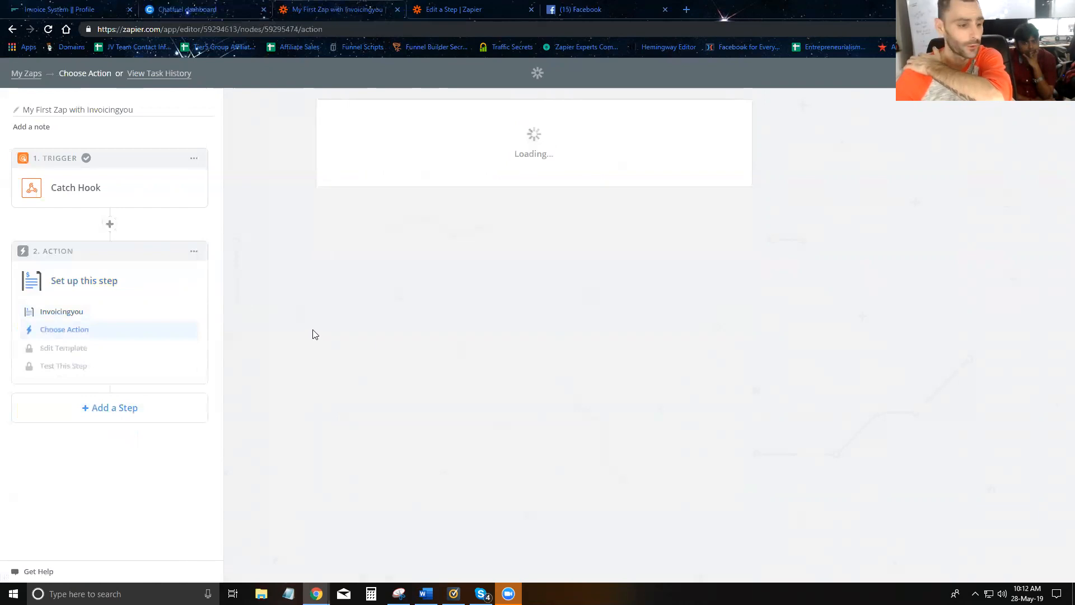
# - Connect the Create Invoice action to the Training account
pyautogui.scroll(-15, 358, 347)
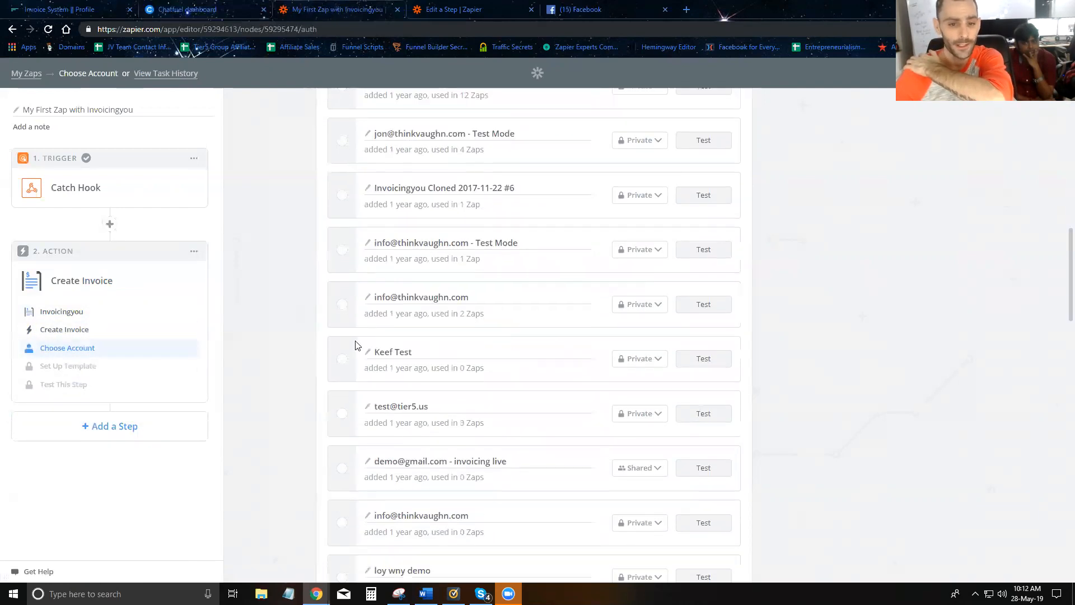
pyautogui.scroll(-4, 355, 358)
pyautogui.click(349, 356)
pyautogui.click(676, 513)
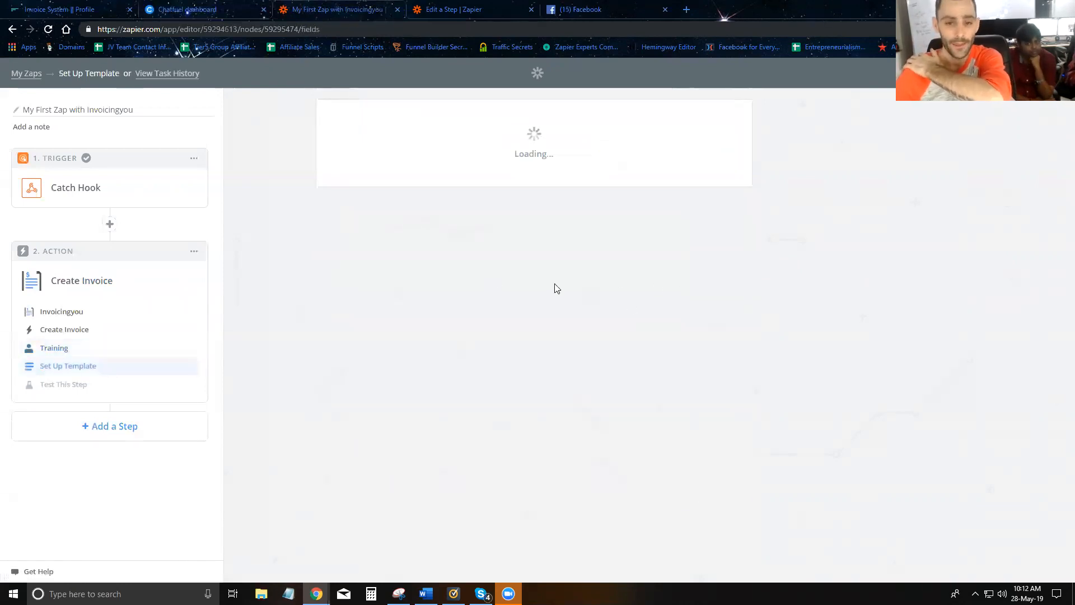
# - Map the Name field to the webhook's first name followed by last name
pyautogui.scroll(-2, 374, 212)
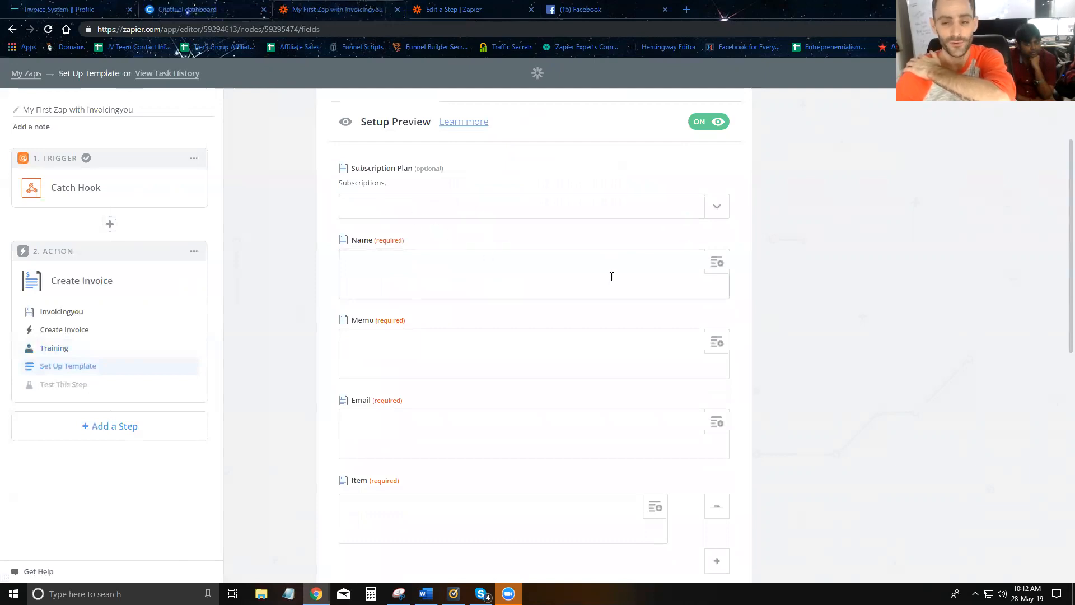
pyautogui.click(716, 268)
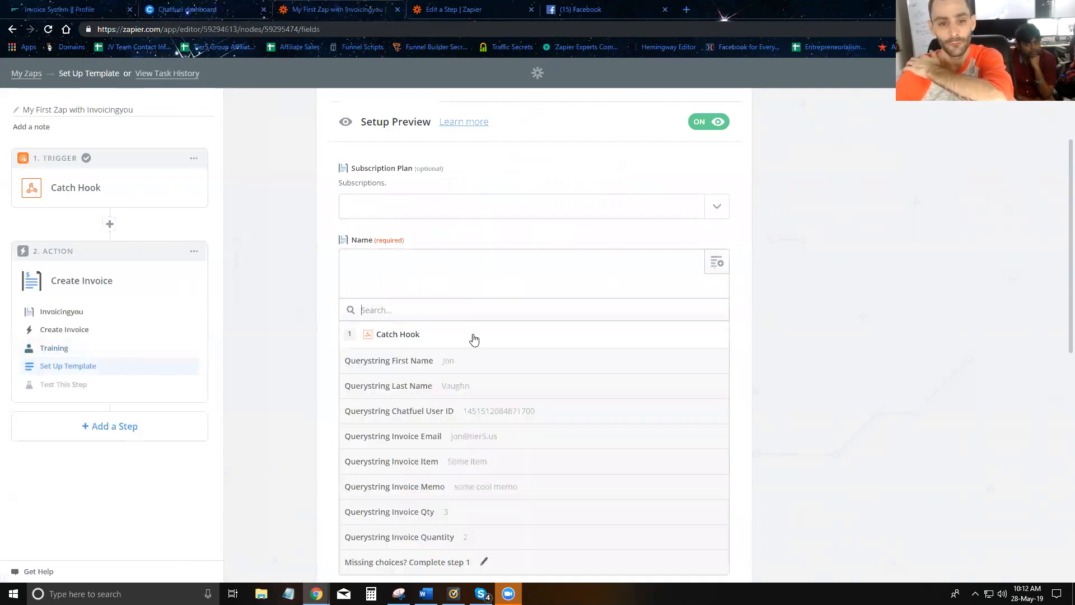
pyautogui.click(476, 372)
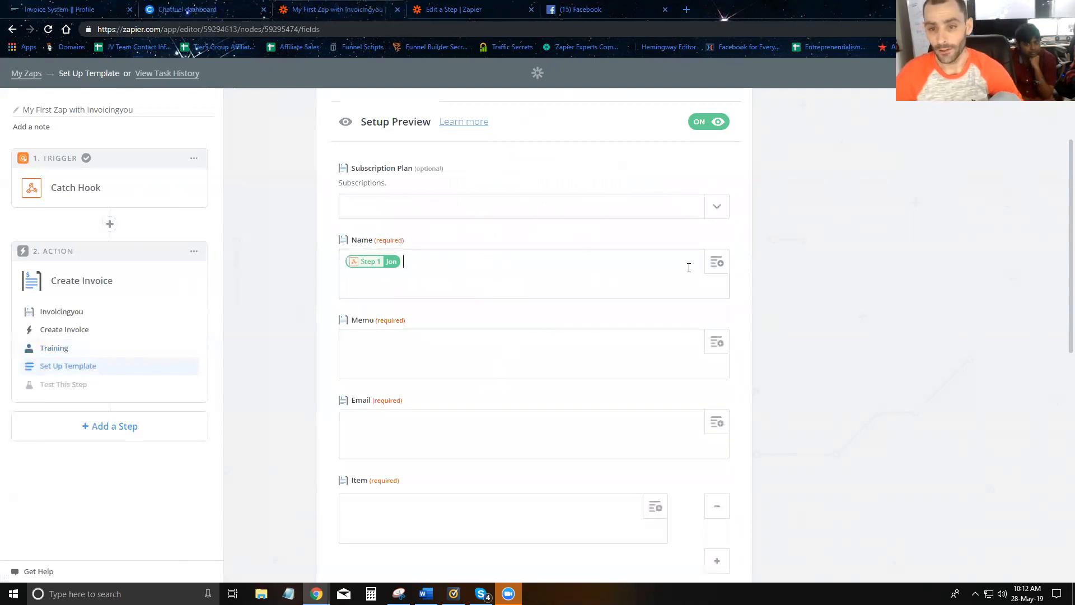
pyautogui.click(714, 268)
pyautogui.click(478, 387)
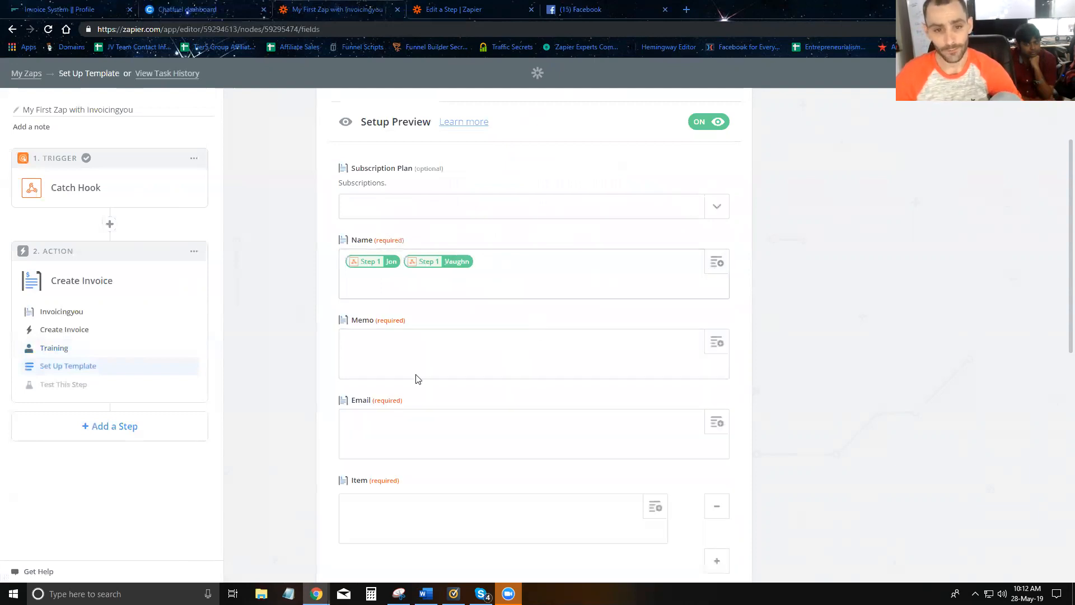
# - Map Memo and Email to the webhook's invoice memo and invoice email fields
pyautogui.scroll(-2, 425, 369)
pyautogui.click(714, 234)
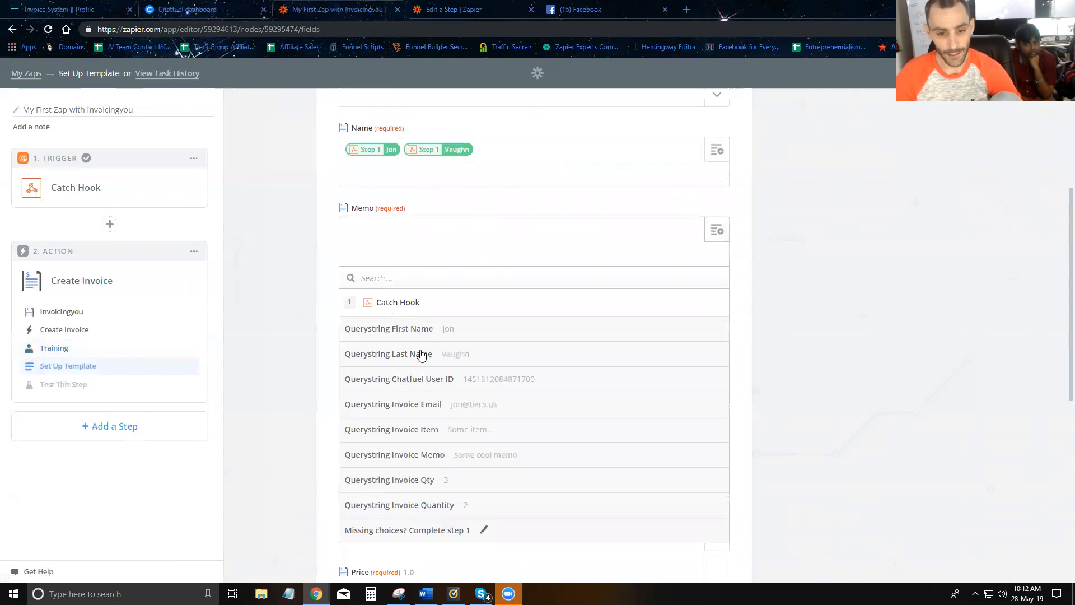
pyautogui.click(487, 457)
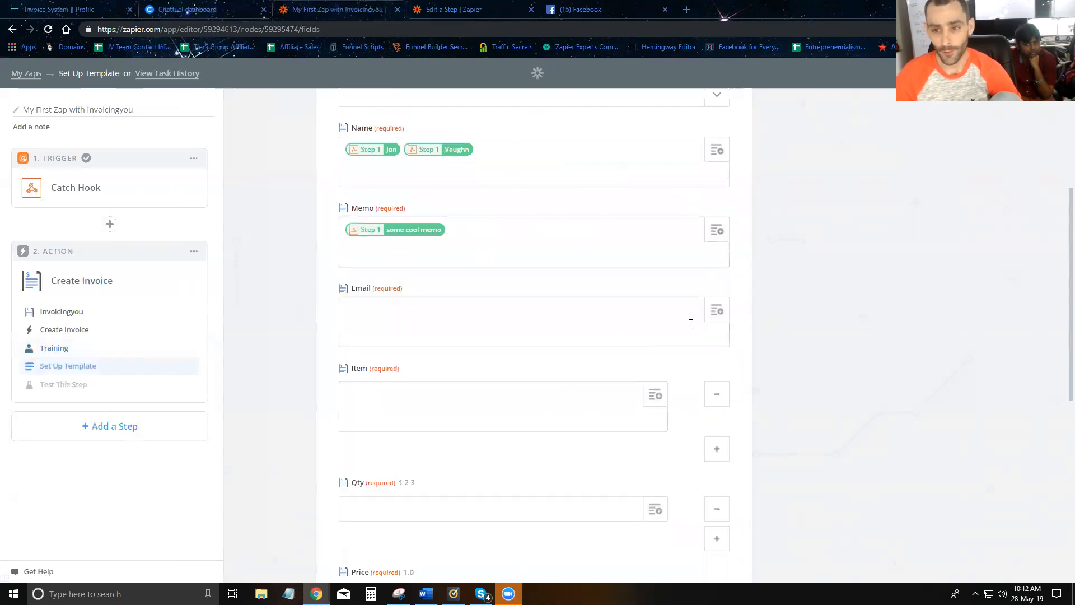
pyautogui.click(717, 314)
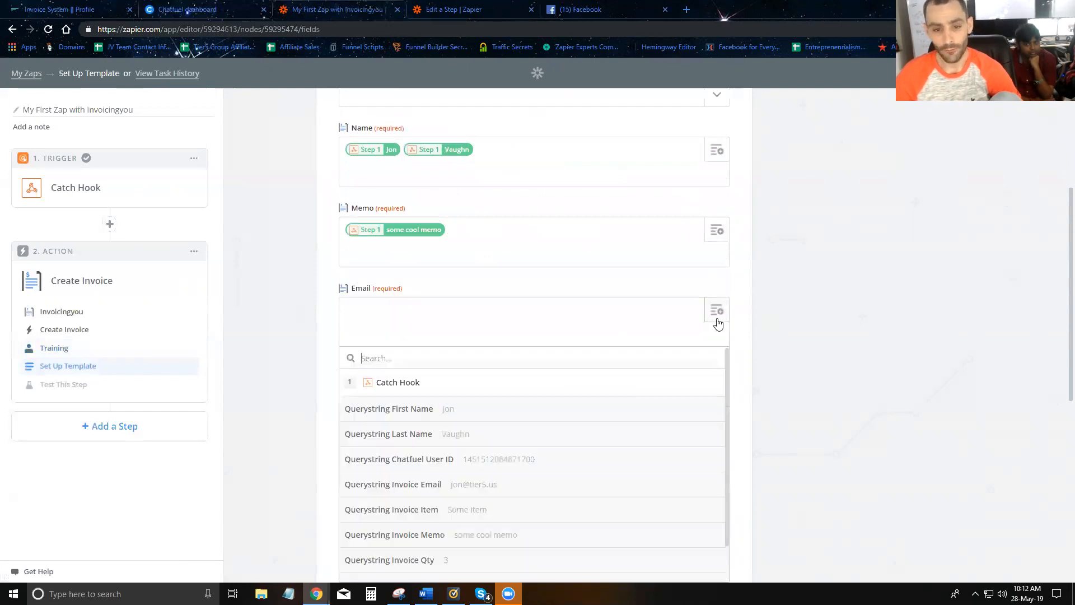
pyautogui.click(455, 485)
# - Map Item and Qty to the webhook's invoice item and invoice qty fields
pyautogui.scroll(-2, 604, 358)
pyautogui.click(655, 284)
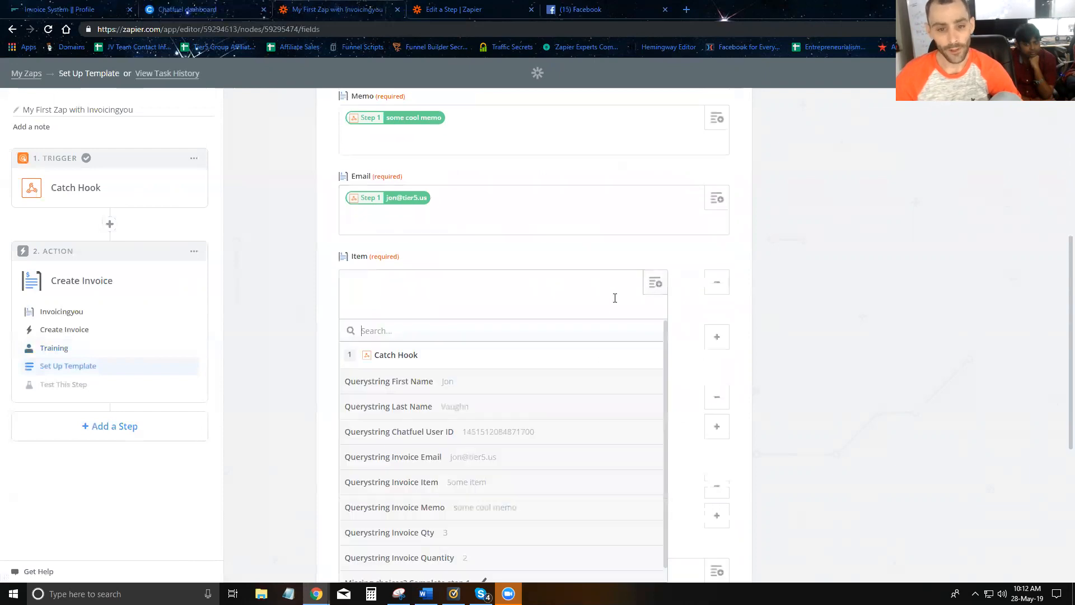
pyautogui.click(426, 483)
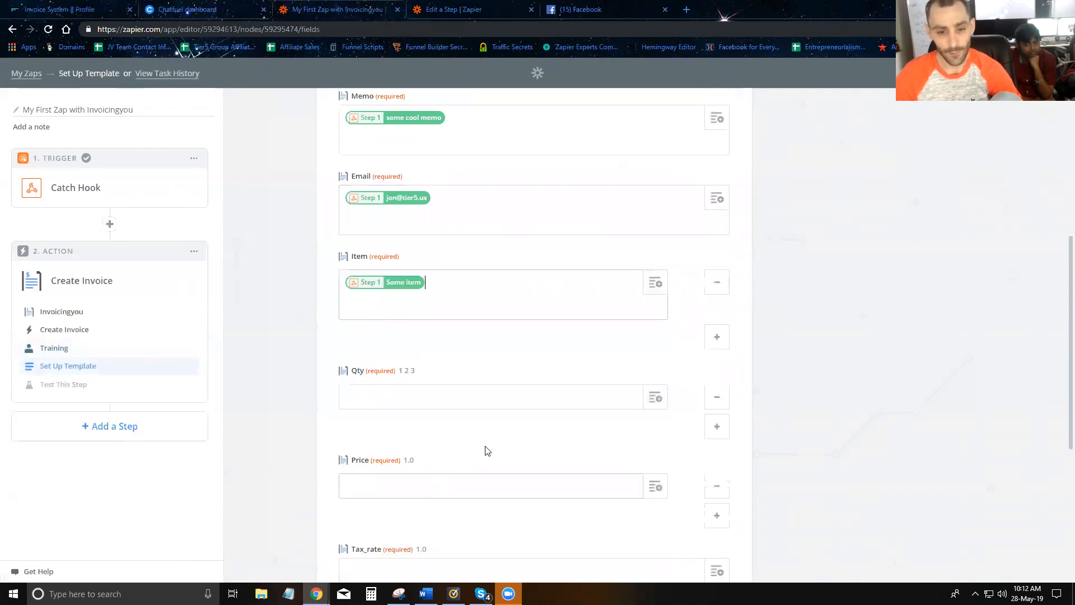
pyautogui.scroll(-3, 560, 381)
pyautogui.click(656, 232)
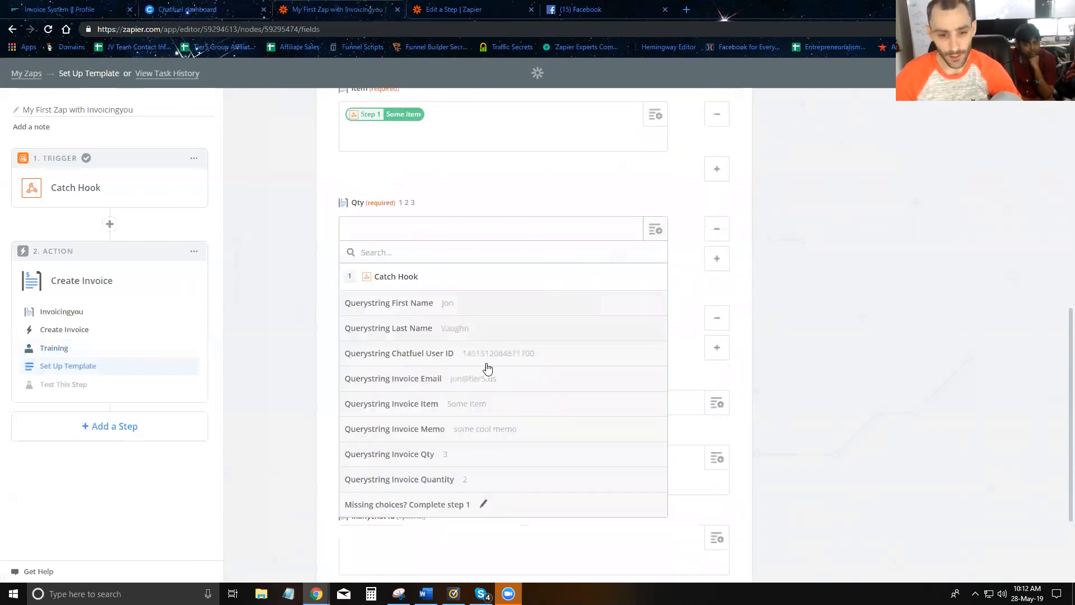
pyautogui.click(399, 456)
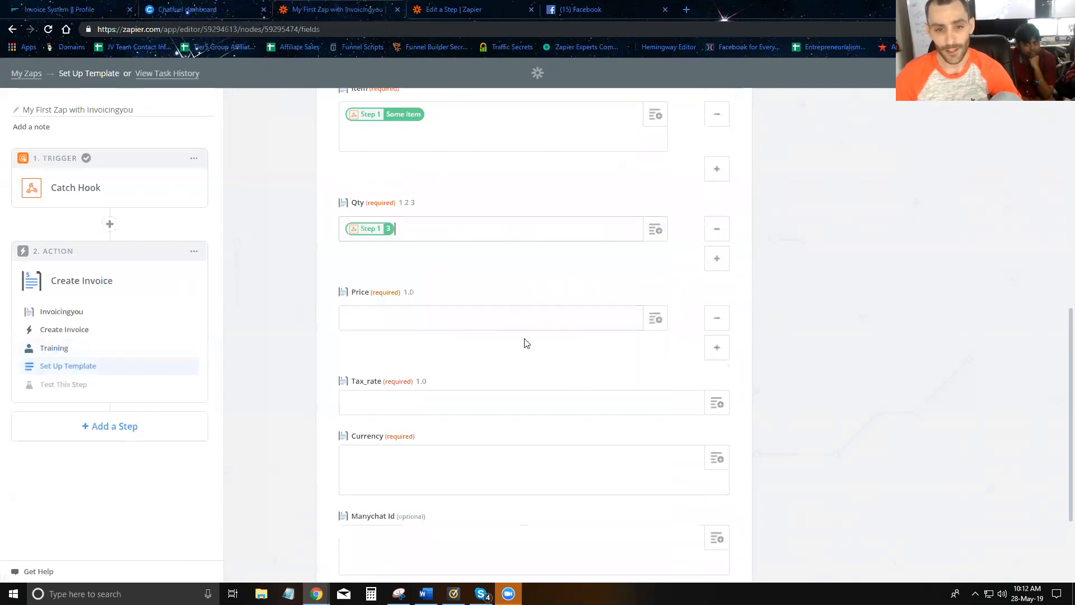
pyautogui.click(655, 320)
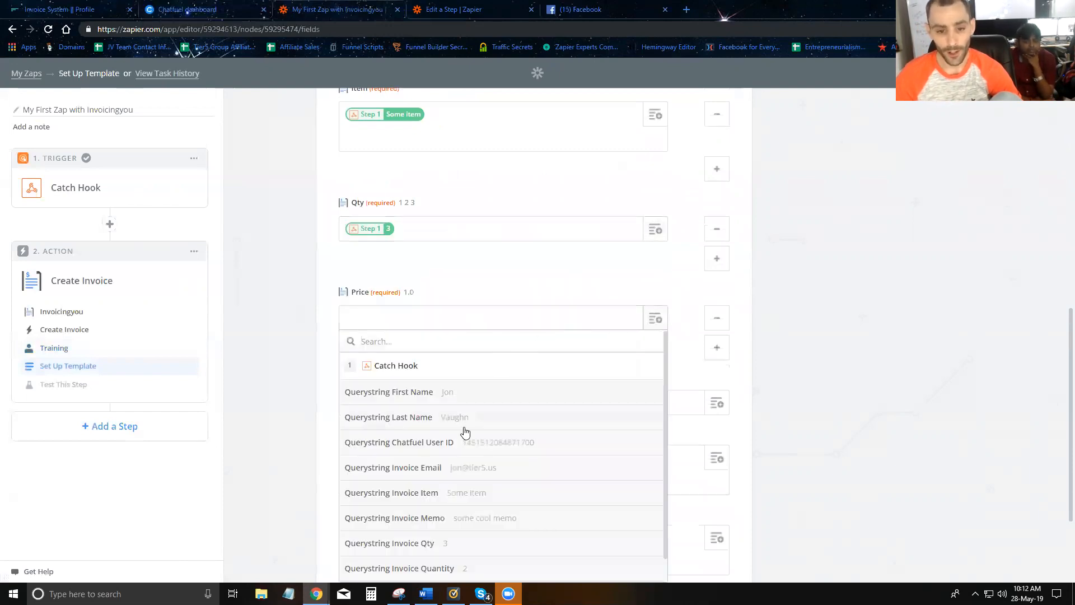
pyautogui.scroll(-1, 460, 434)
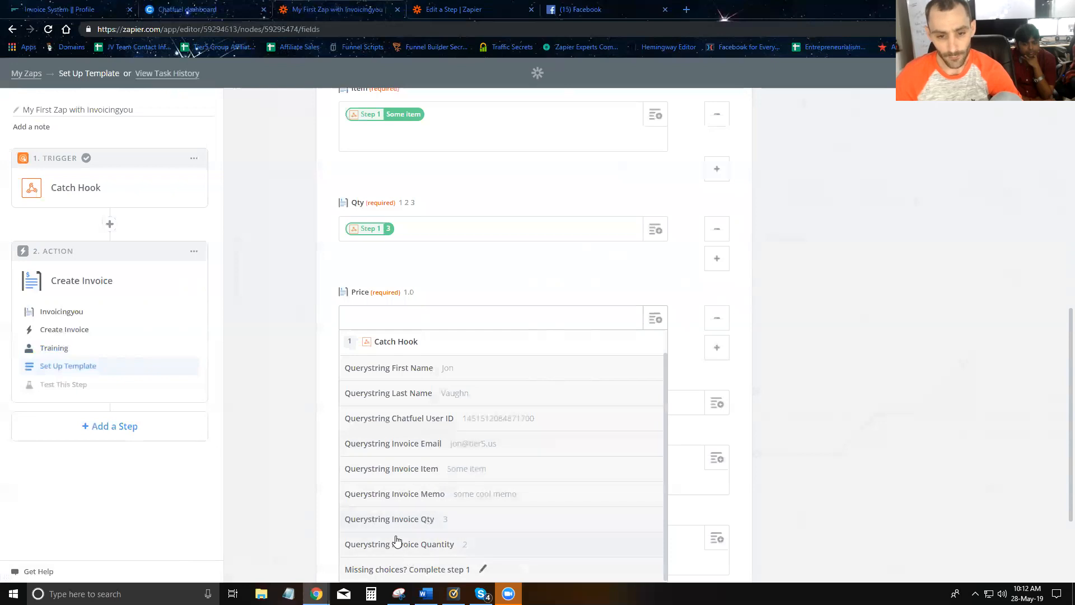
# - In Chatfuel's JSON API call, replace the invoice-quantity attribute with invoice-price
pyautogui.click(171, 10)
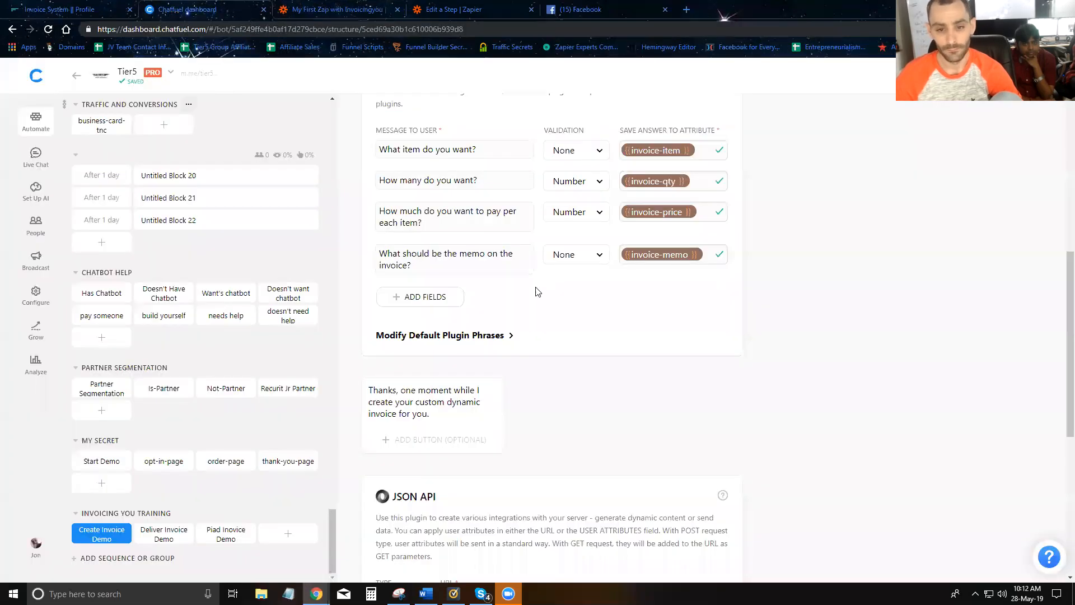
pyautogui.scroll(-6, 557, 322)
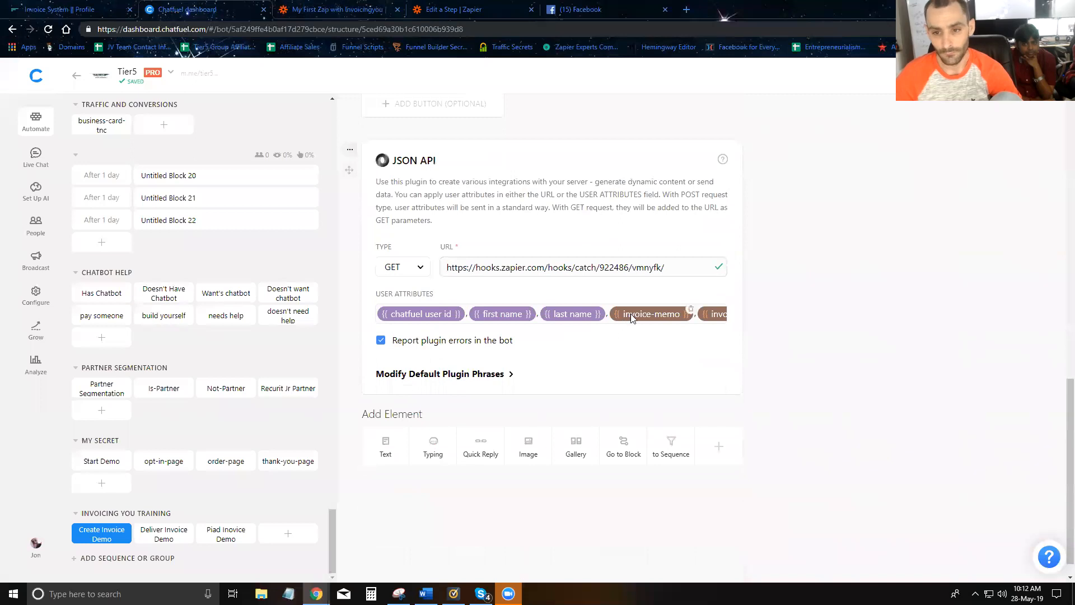
pyautogui.click(635, 314)
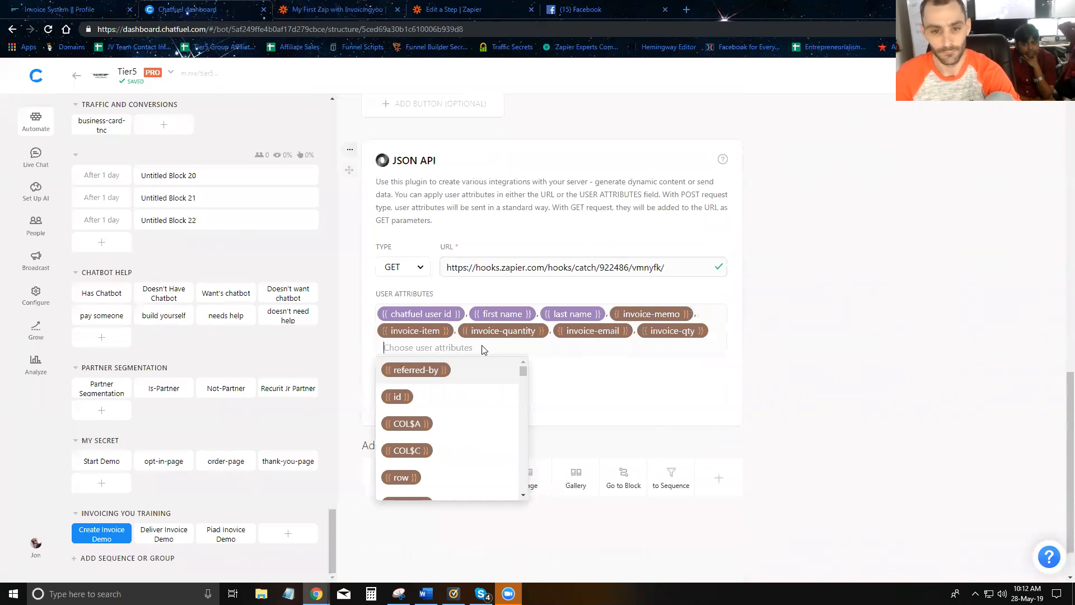
pyautogui.click(541, 326)
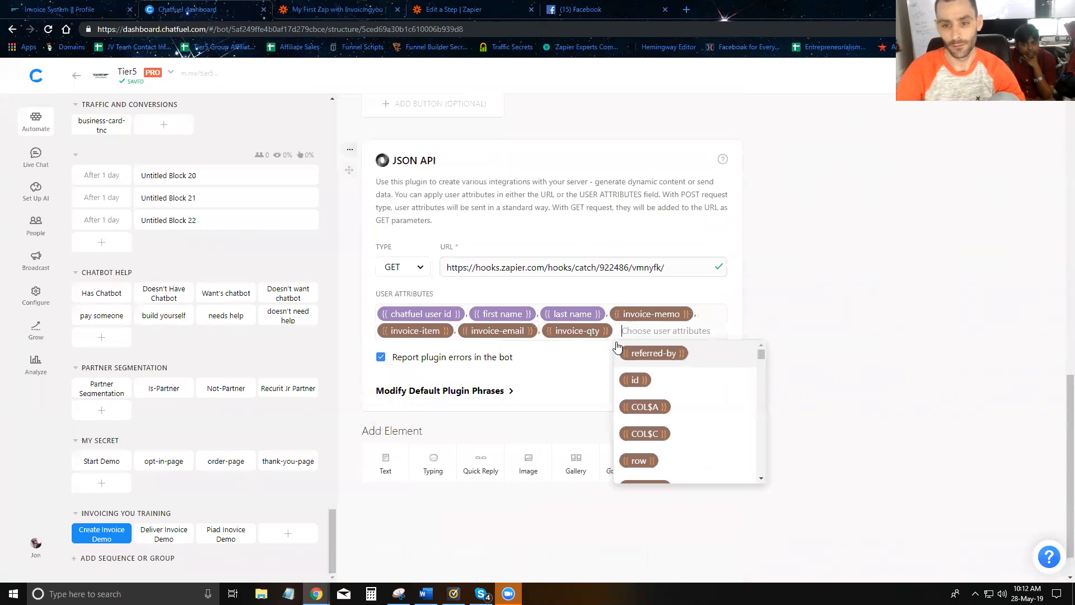
pyautogui.write('invoice')
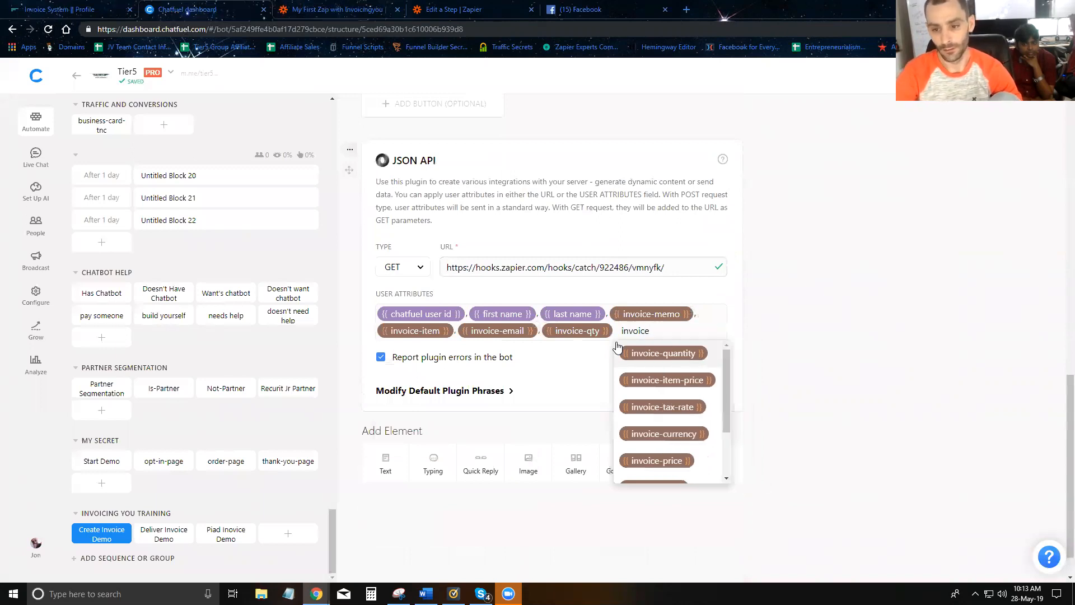
pyautogui.click(653, 459)
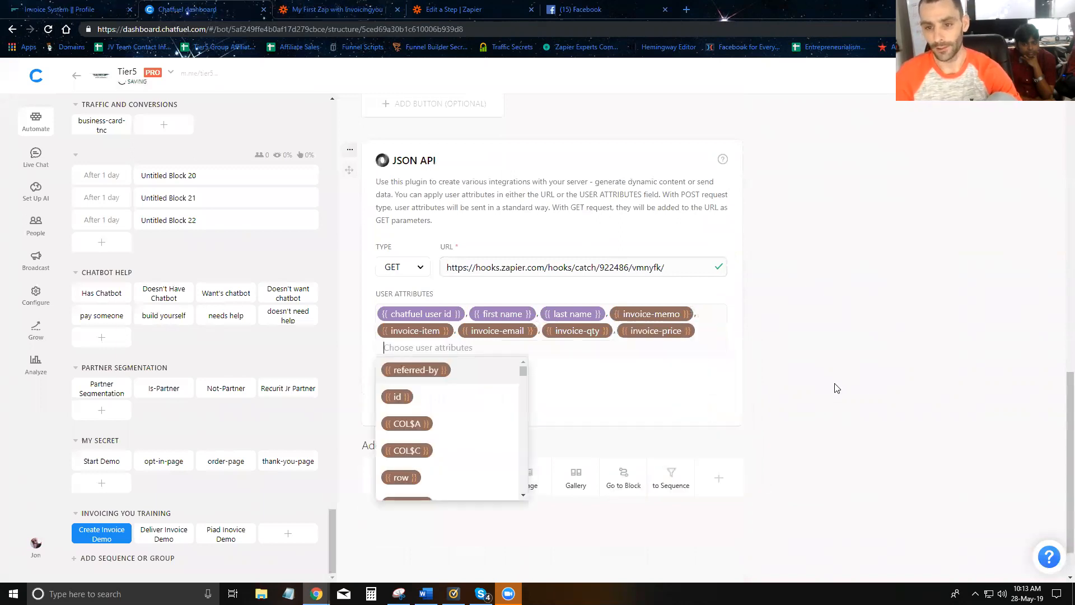
pyautogui.click(827, 394)
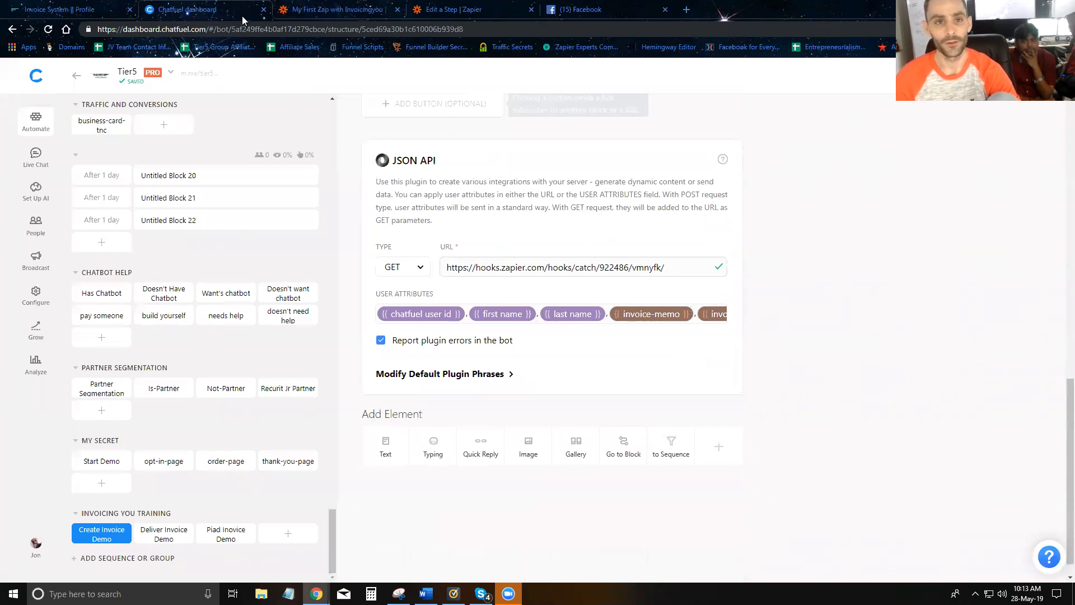
# - Have Zapier's Catch Hook trigger fetch more samples, then return to Facebook
pyautogui.click(325, 10)
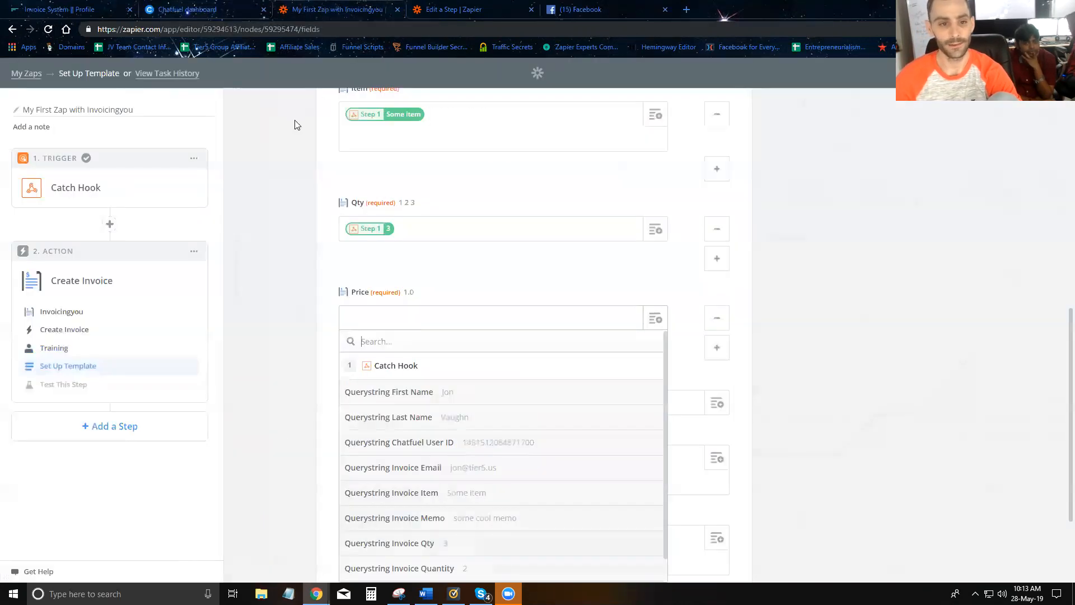
pyautogui.click(82, 189)
pyautogui.click(58, 293)
pyautogui.click(375, 314)
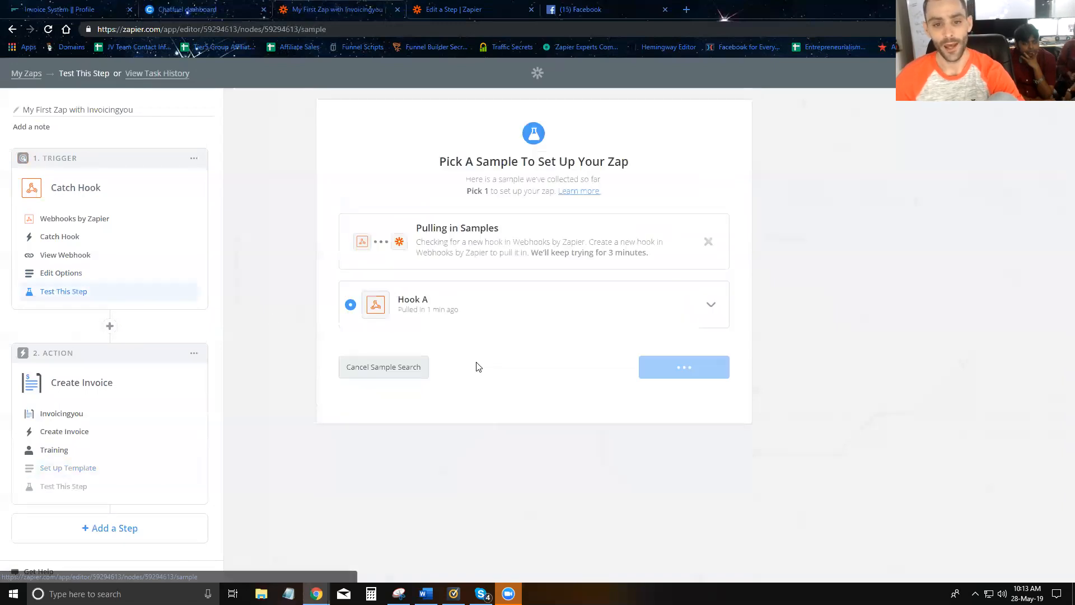
pyautogui.click(618, 14)
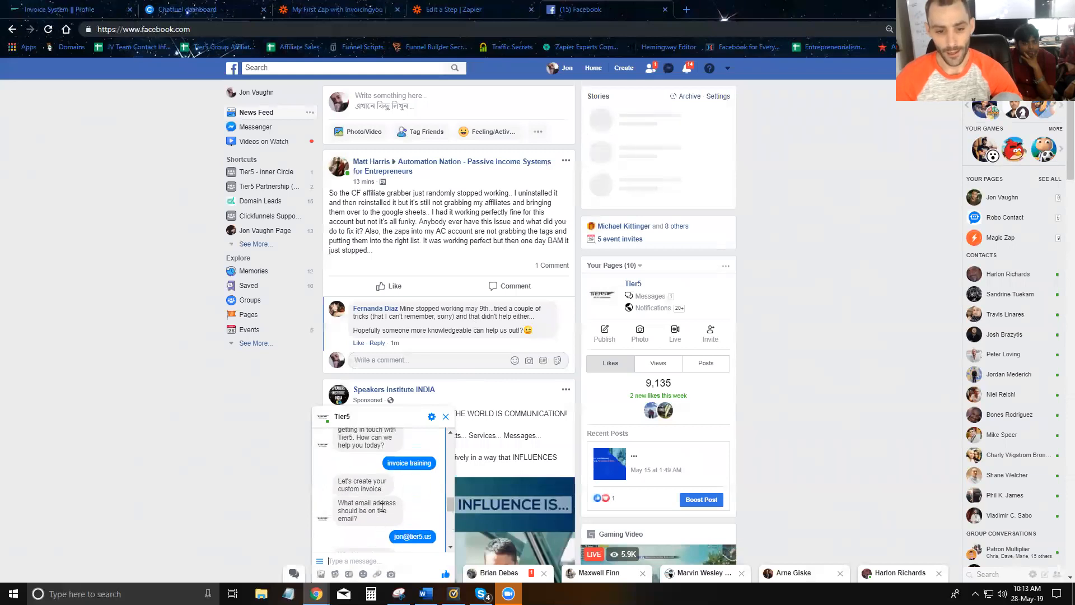
# - Start the invoice training chat, reply with the suggested e-mail, and send item 'new item'
pyautogui.write('invoice training')
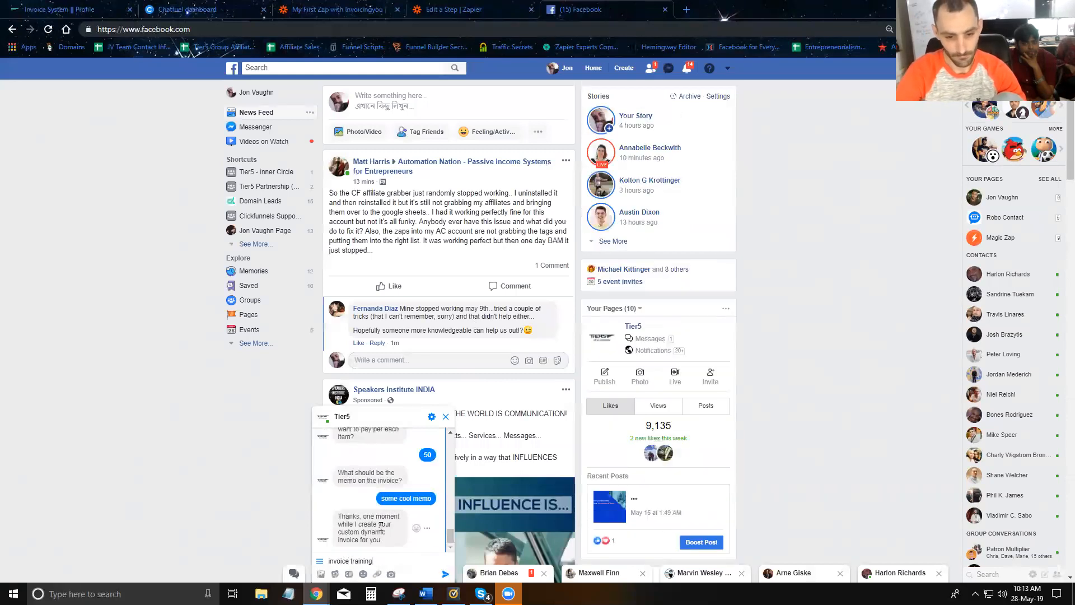
pyautogui.press('Return')
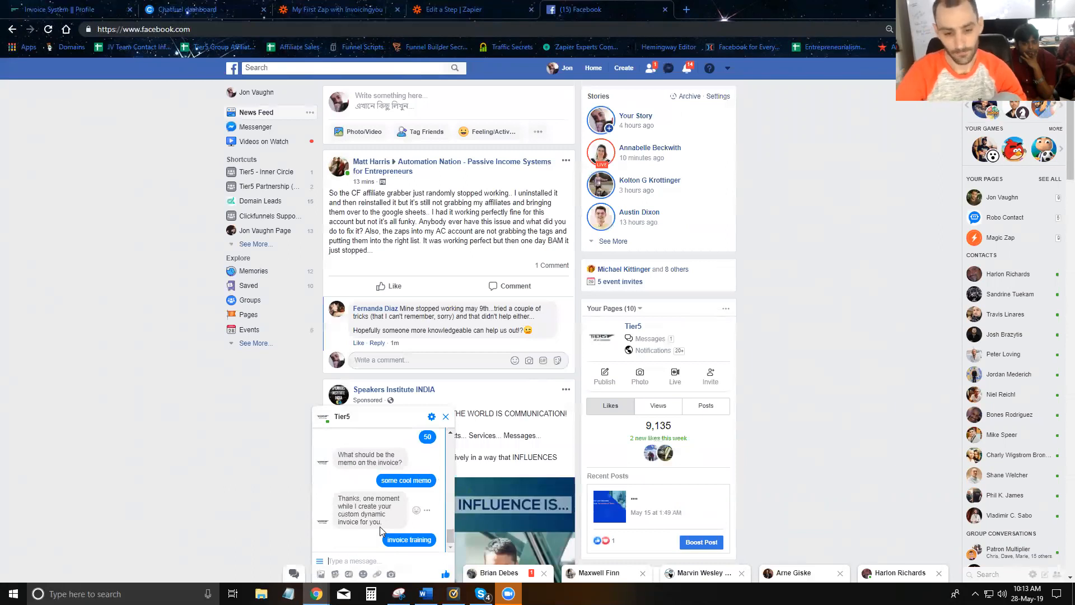
pyautogui.click(390, 537)
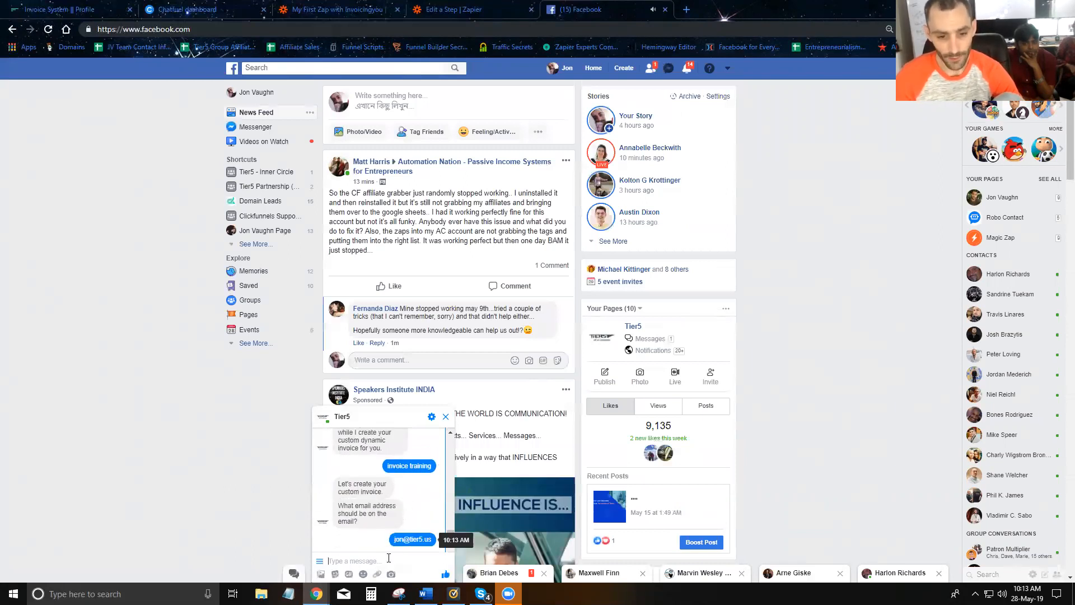
pyautogui.write('ne')
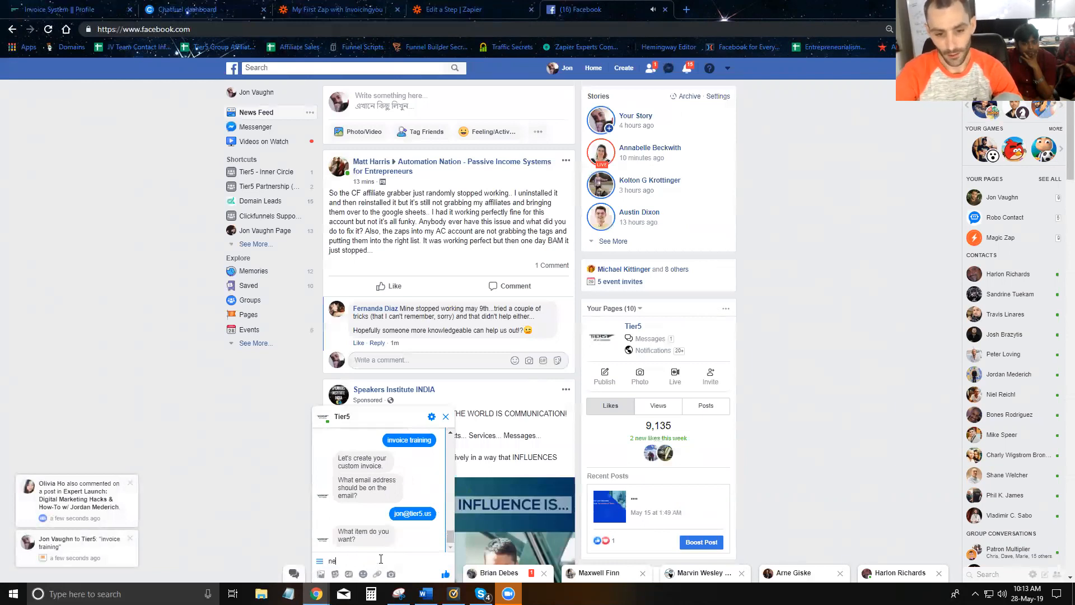
pyautogui.write('w item')
pyautogui.press('Return')
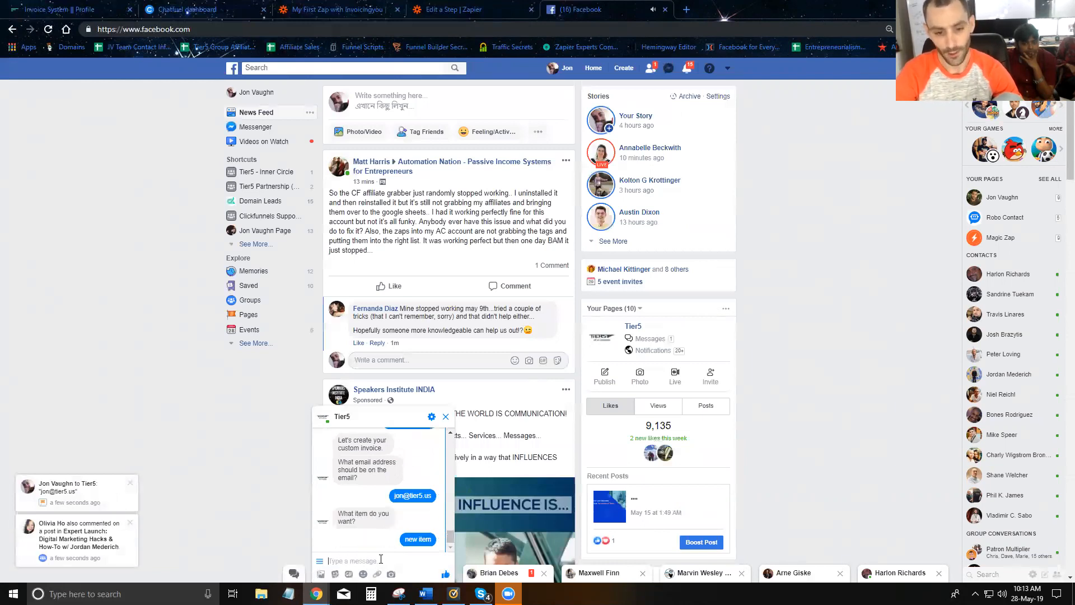
# - Send quantity 10, price 100 and memo 'Some new memo' to the bot
pyautogui.write('10')
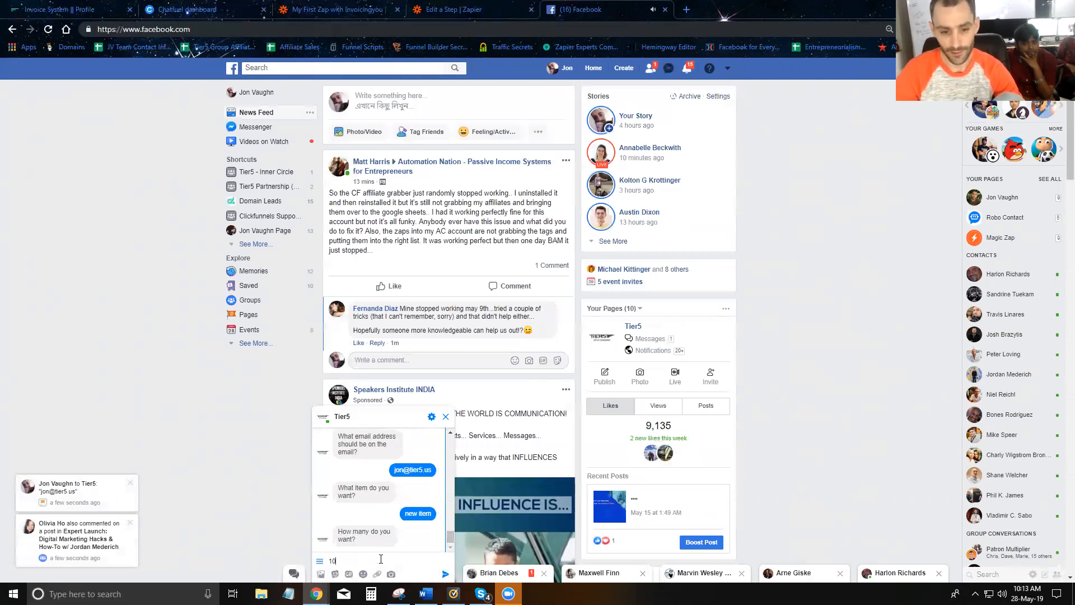
pyautogui.press('Return')
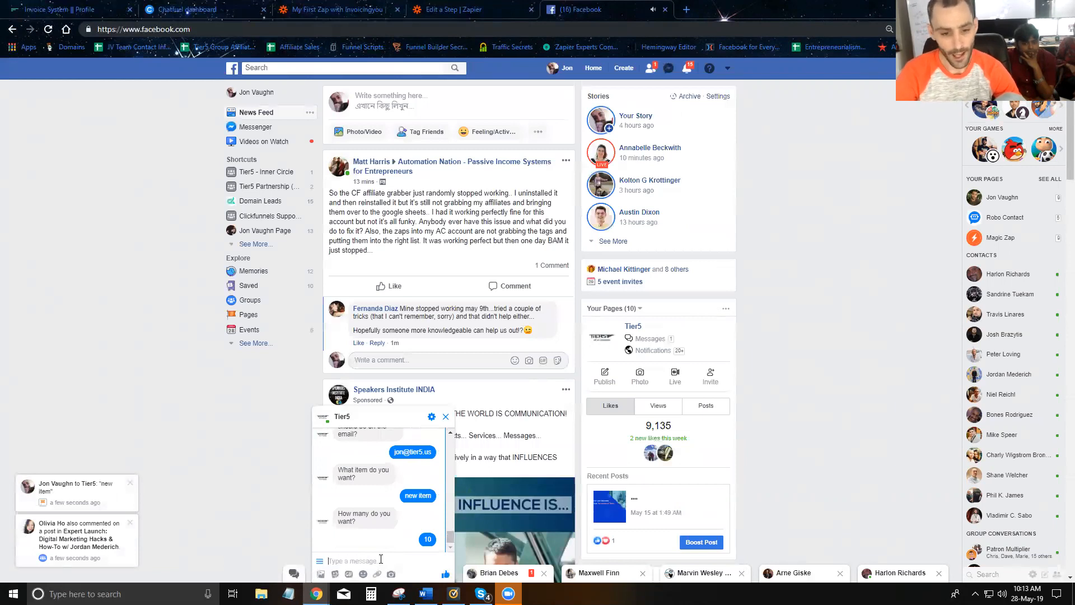
pyautogui.write('100')
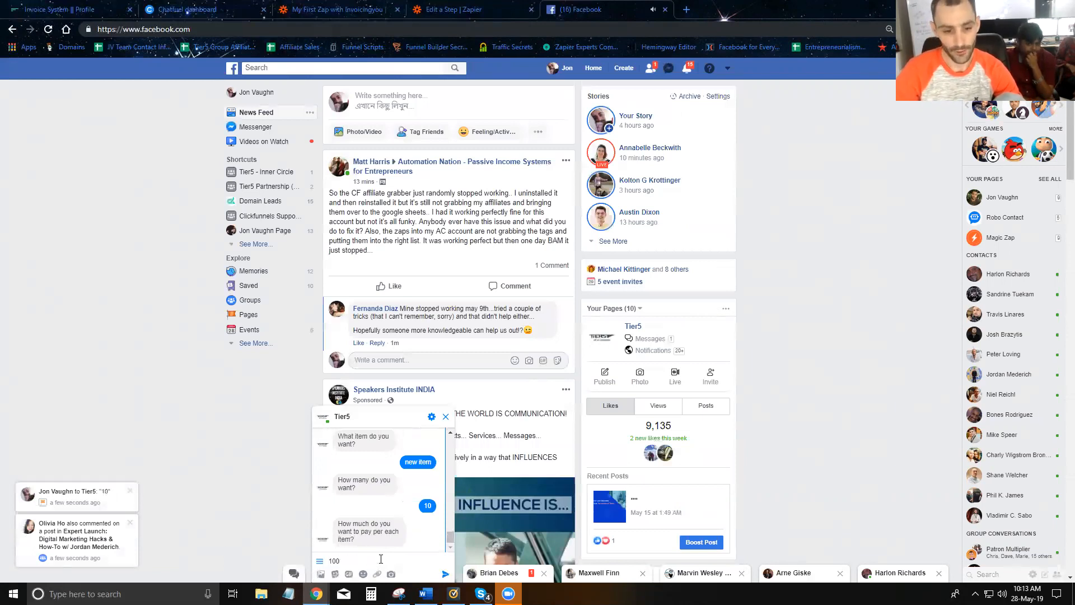
pyautogui.press('Return')
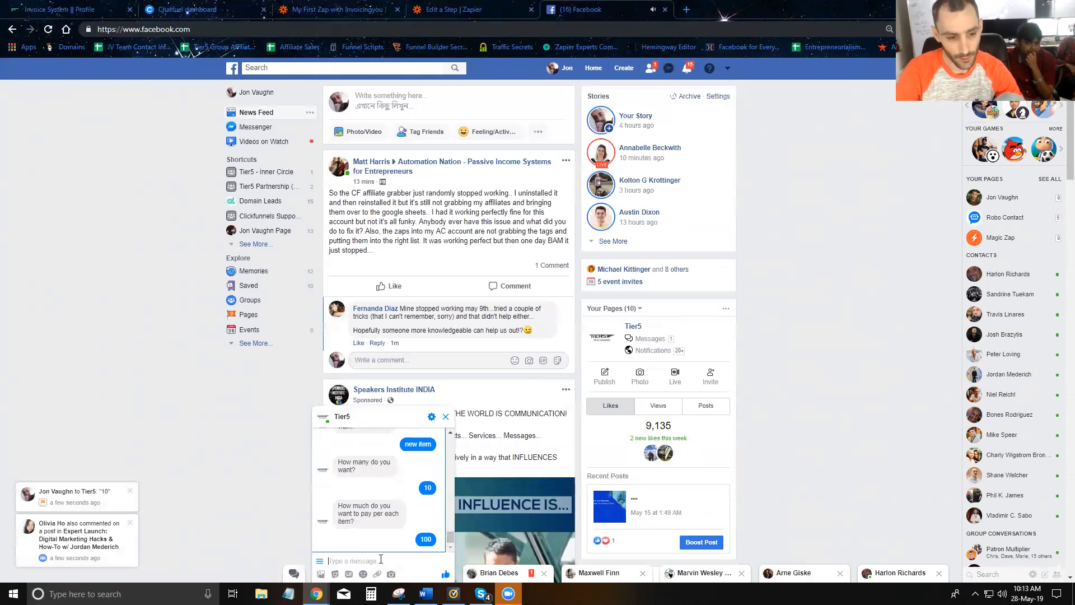
pyautogui.write('Some new mem')
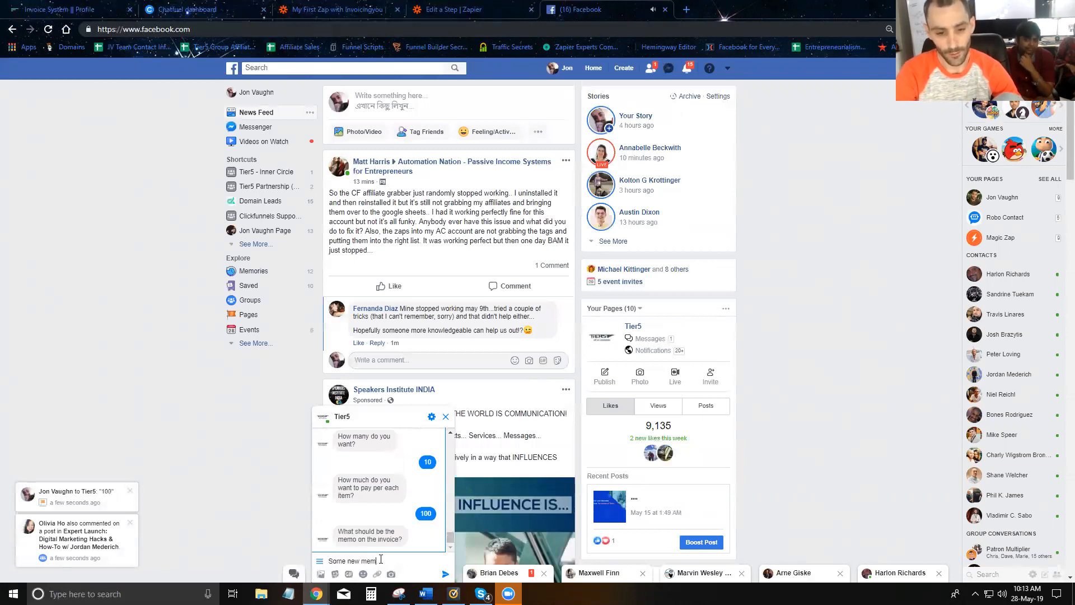
pyautogui.write('o')
pyautogui.press('Return')
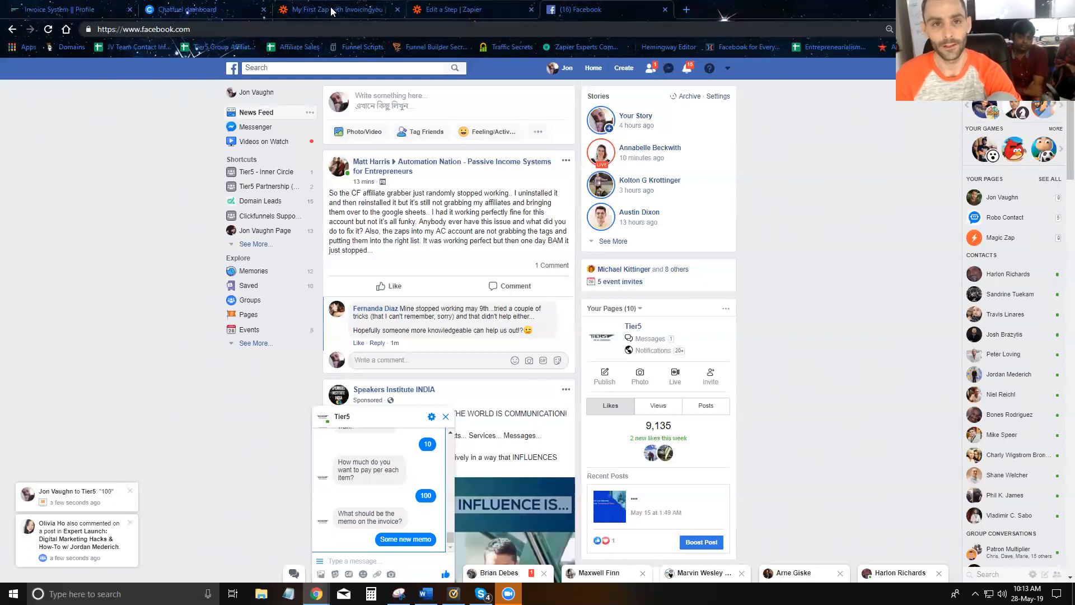
pyautogui.click(335, 9)
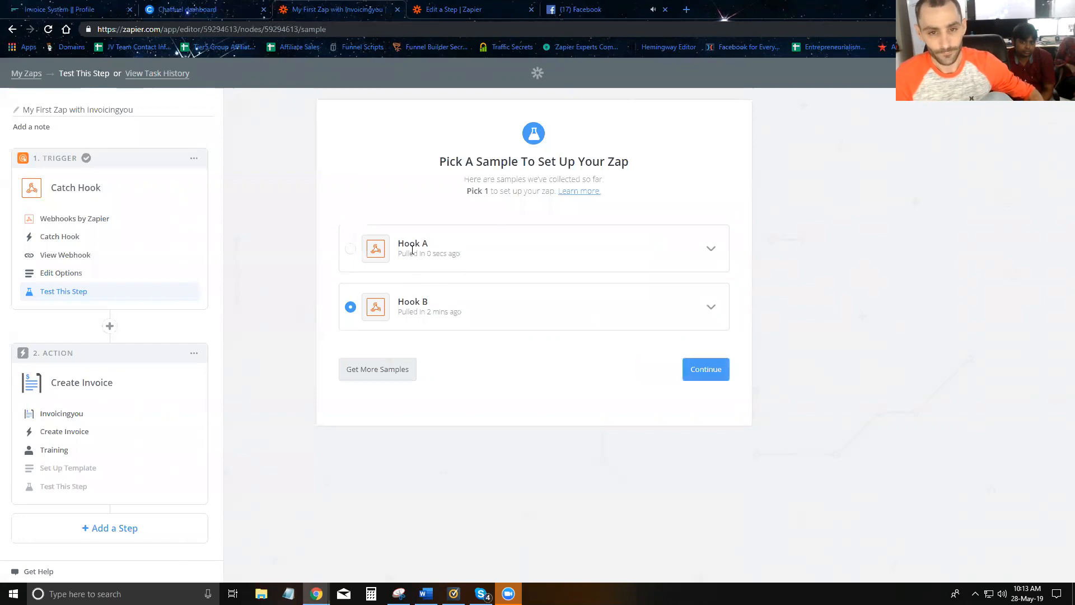
# - Continue with the newest Hook A sample and reopen the invoice template setup
pyautogui.click(350, 254)
pyautogui.click(700, 374)
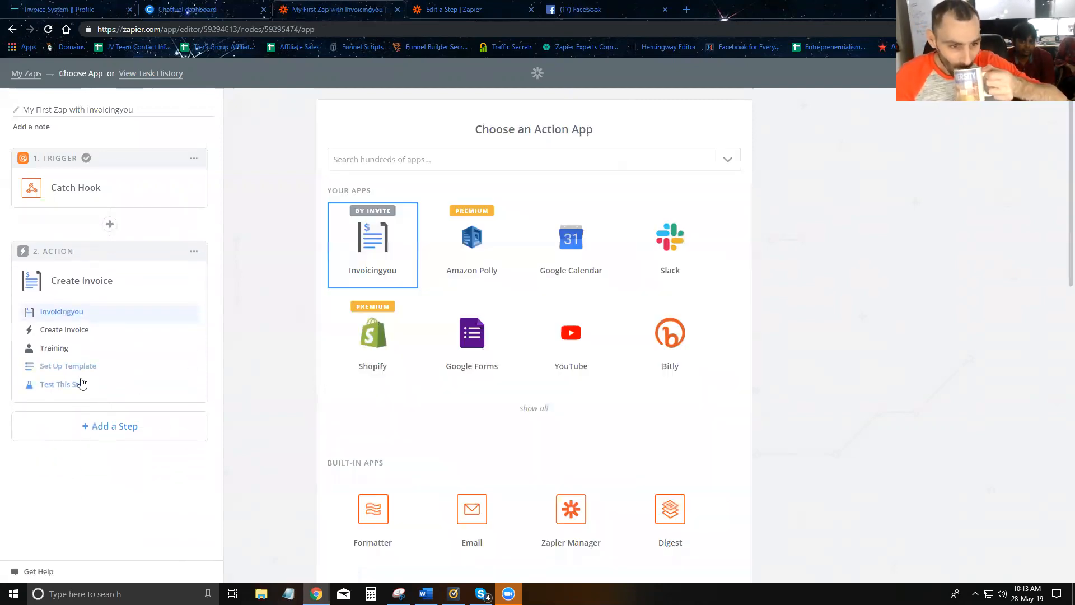
pyautogui.click(80, 374)
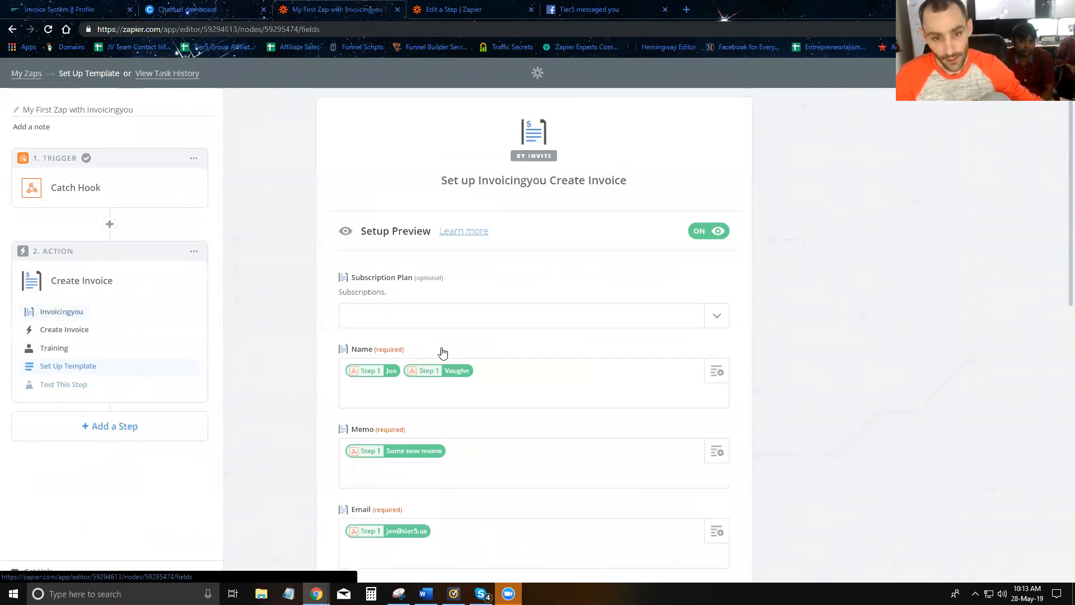
pyautogui.scroll(-3, 456, 355)
pyautogui.scroll(-5, 460, 357)
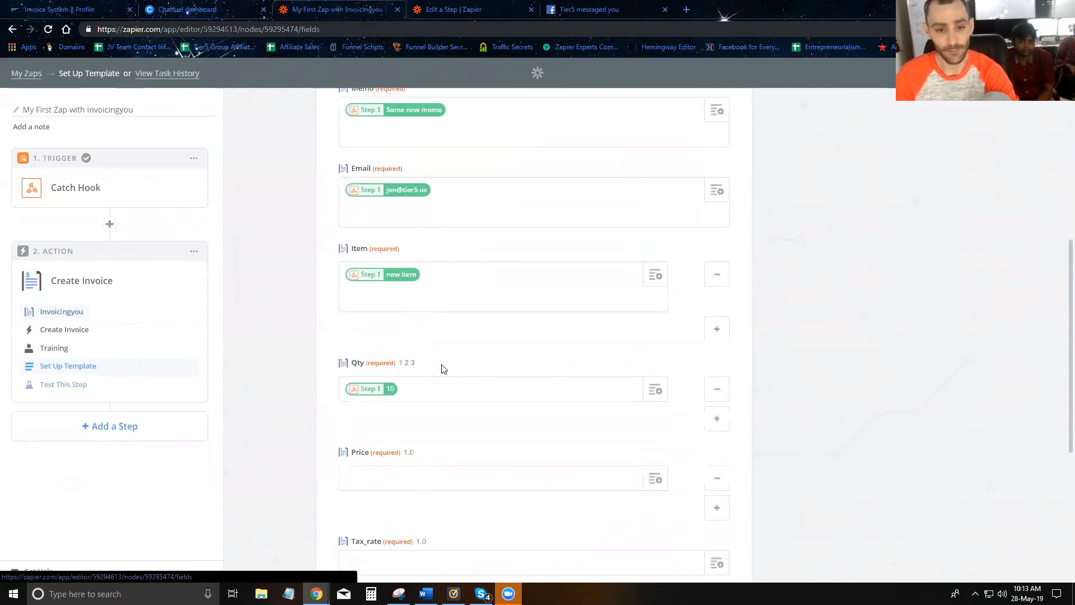
# - Map the Price field to the webhook's invoice price value
pyautogui.click(504, 371)
pyautogui.scroll(-5, 504, 448)
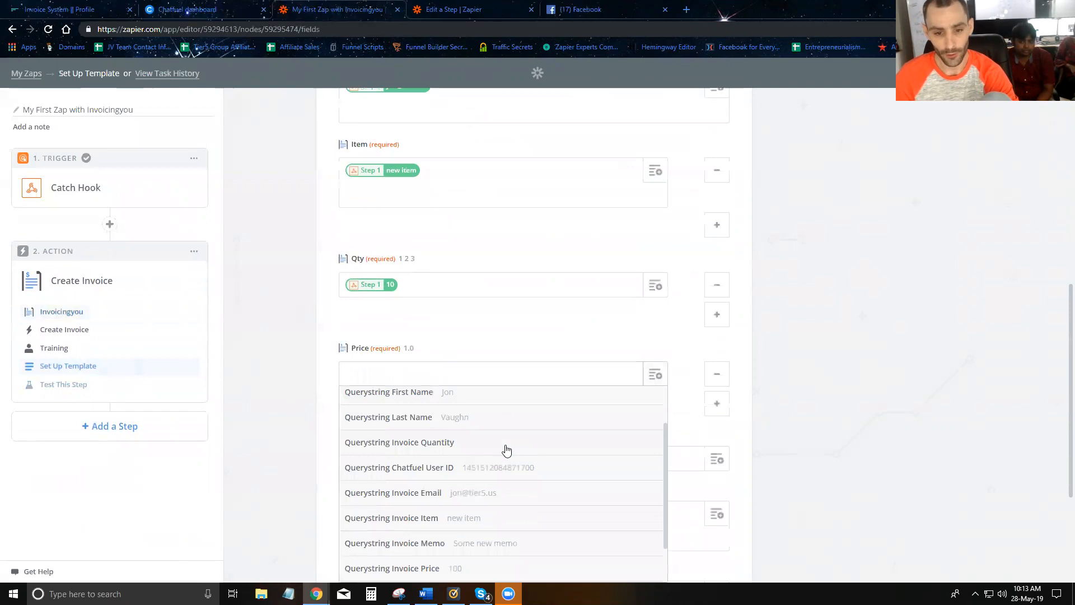
pyautogui.click(432, 518)
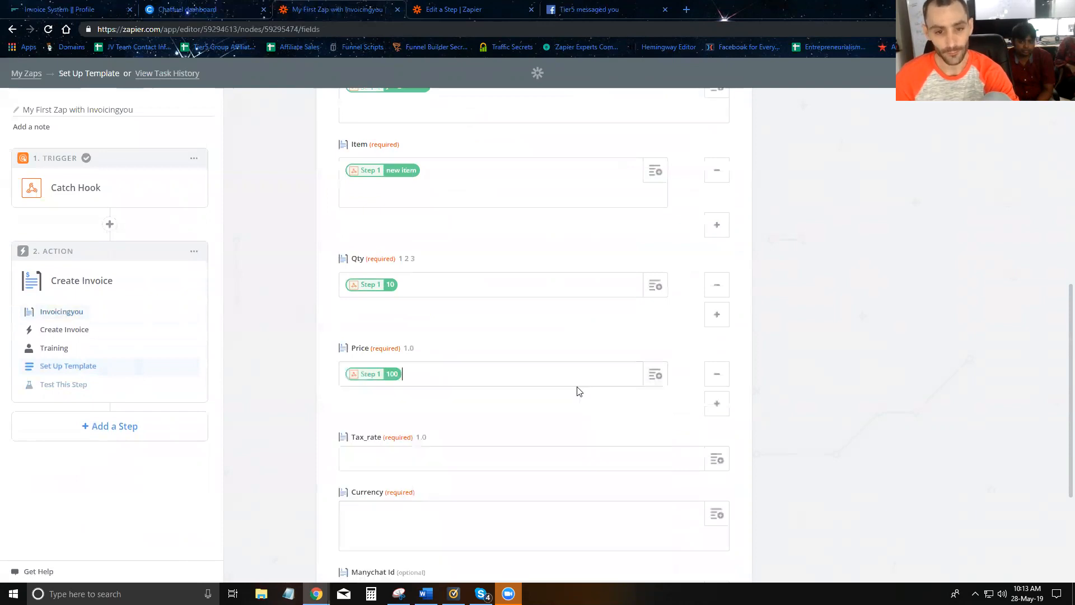
pyautogui.scroll(-2, 412, 341)
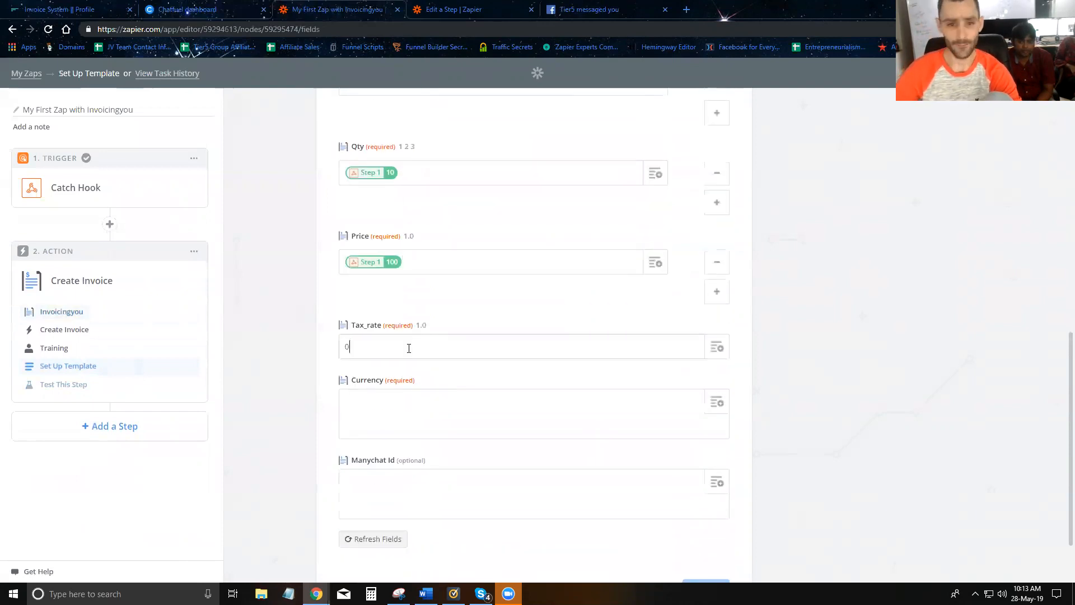
# - Enter USD as the invoice currency
pyautogui.click(398, 412)
pyautogui.write('USD')
pyautogui.scroll(-2, 375, 448)
pyautogui.click(379, 424)
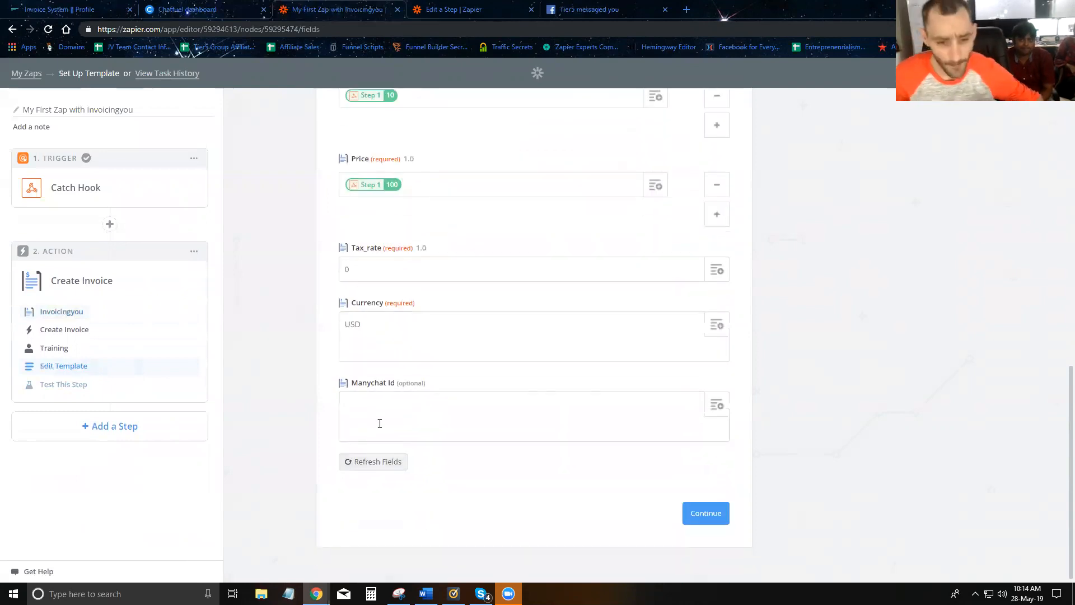
pyautogui.click(380, 424)
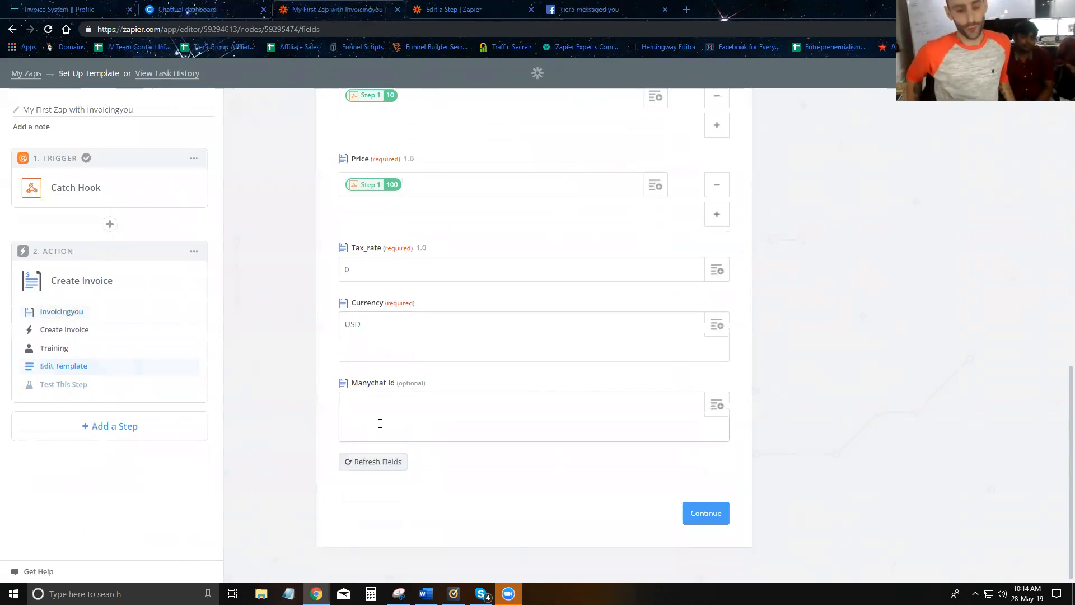
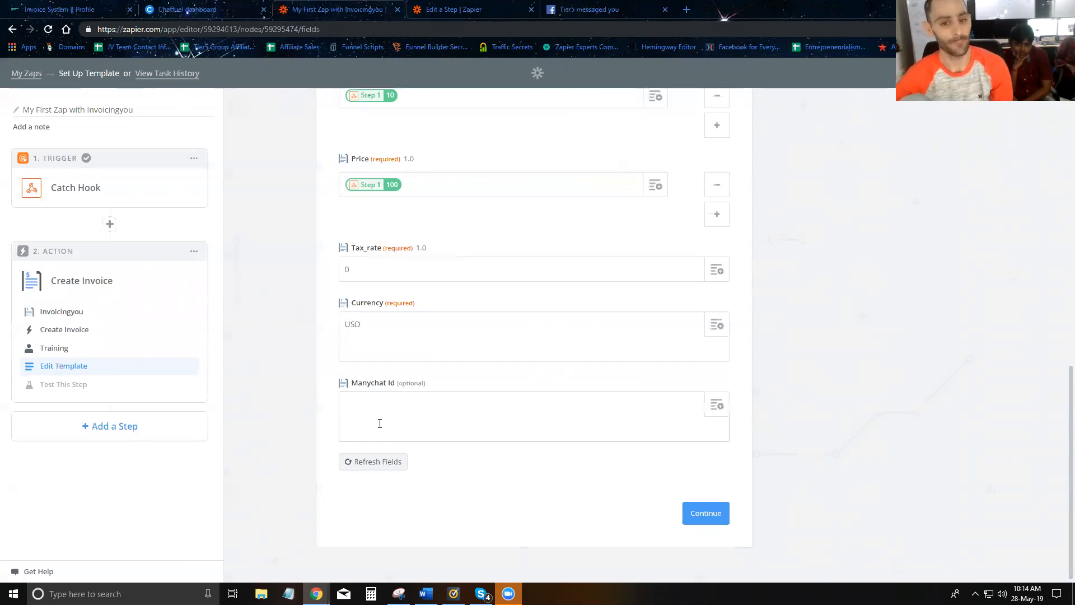
# - Map the Manychat Id field to the Catch Hook's Querystring Chatfuel User ID
pyautogui.click(716, 409)
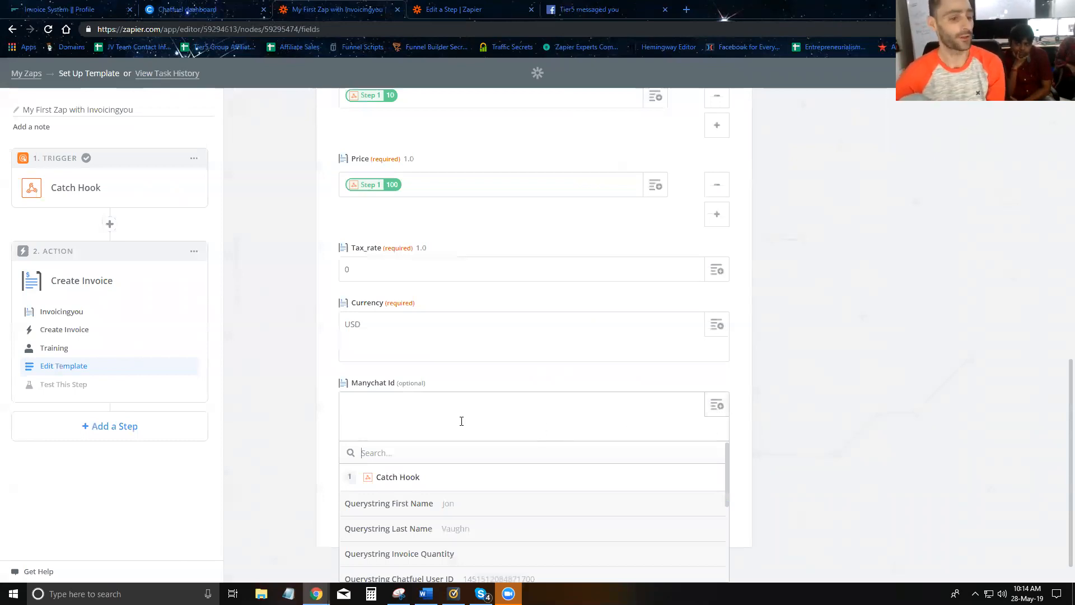
pyautogui.scroll(-1, 461, 421)
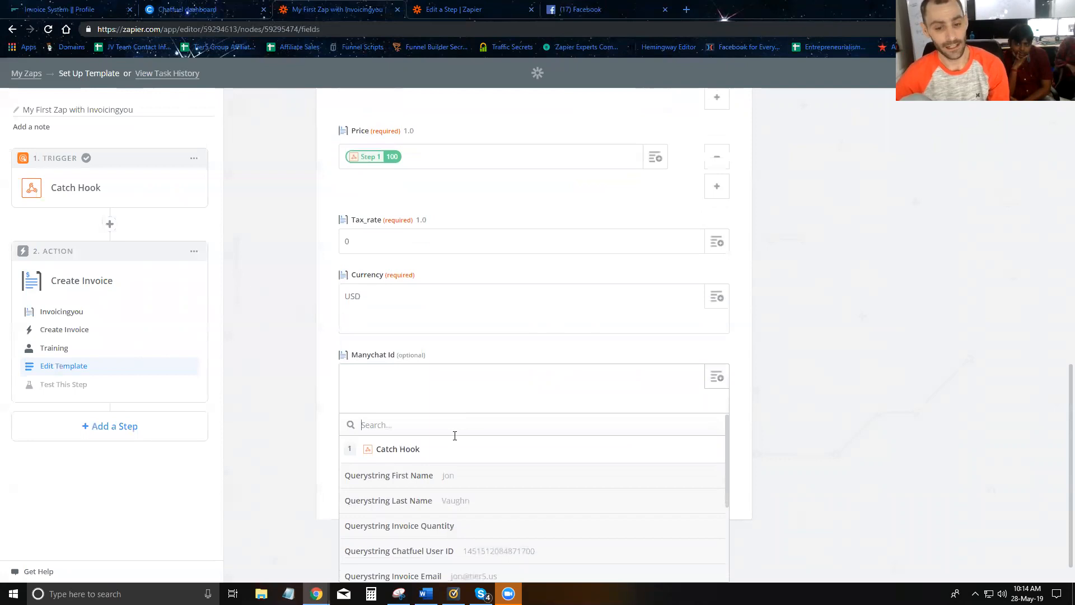
pyautogui.scroll(-1, 452, 465)
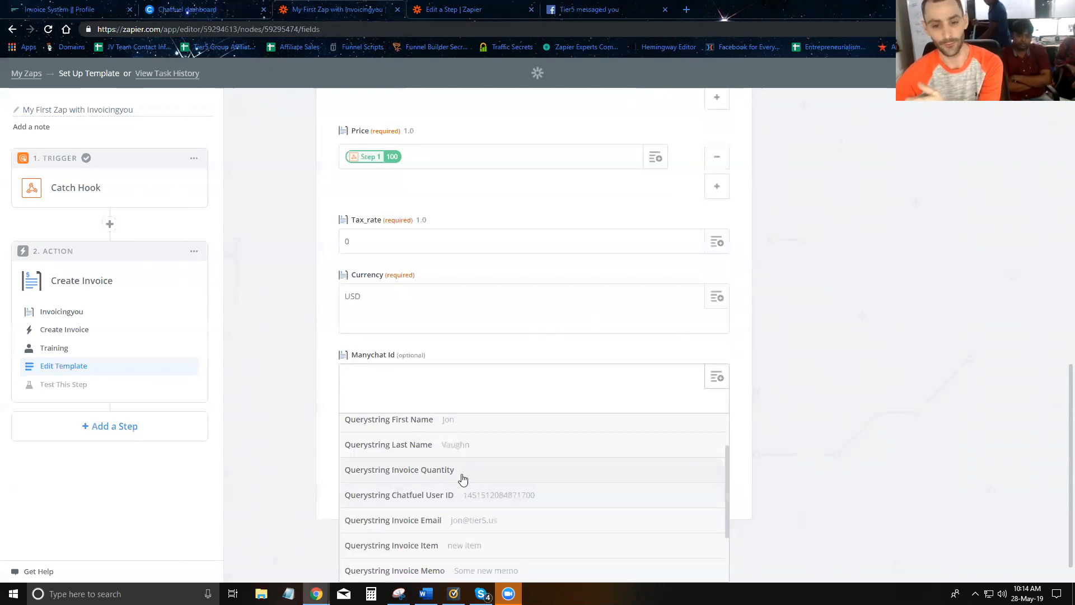
pyautogui.click(459, 496)
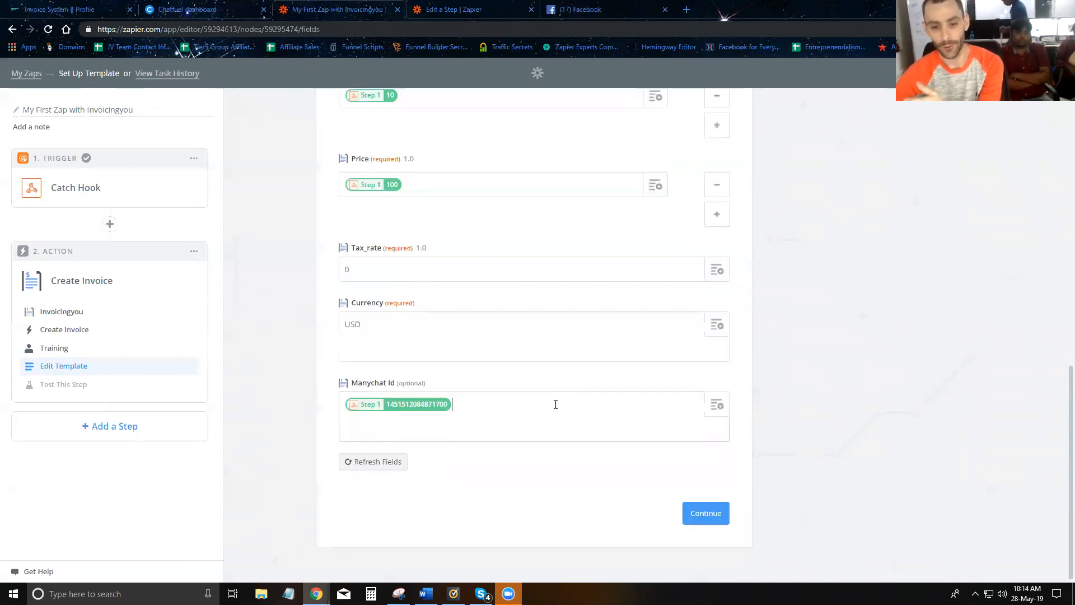
# - Send a test invoice to InvoicingYou and copy the invoice link it returns into a new tab
pyautogui.click(705, 516)
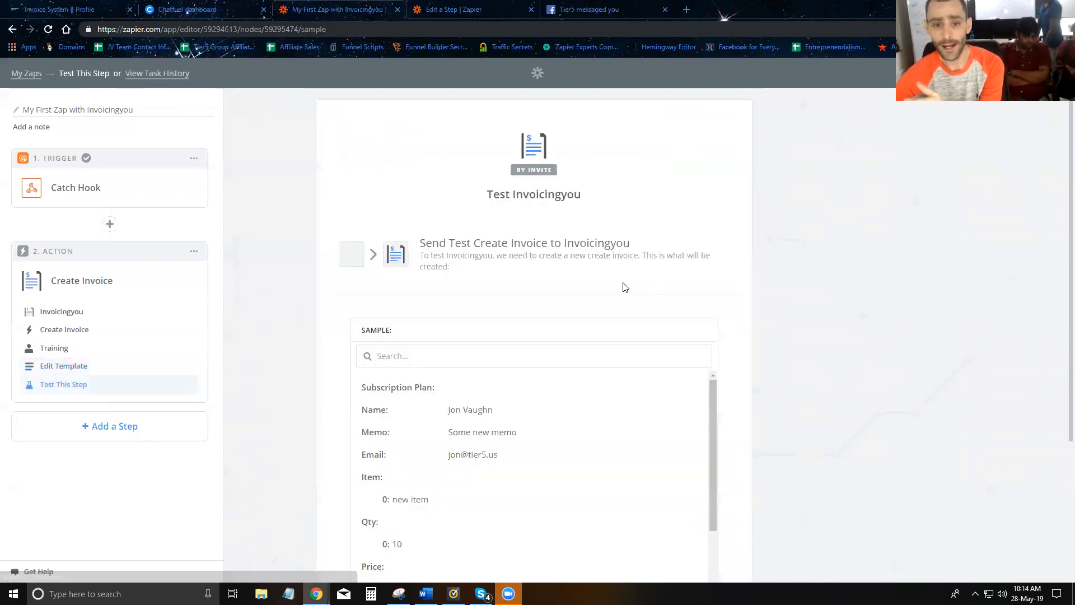
pyautogui.scroll(-3, 504, 325)
pyautogui.scroll(-1, 500, 312)
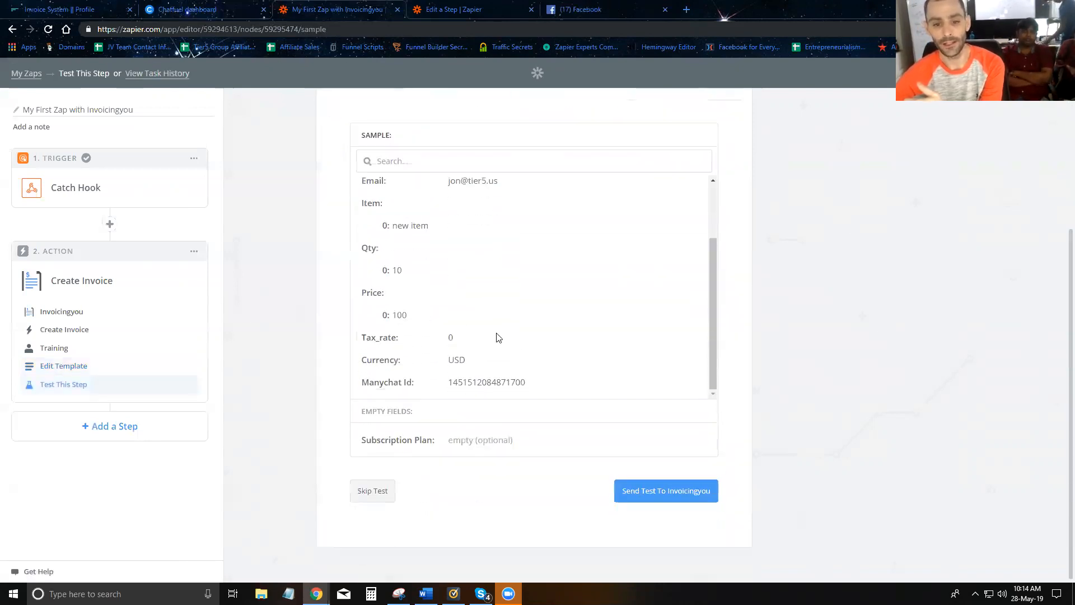
pyautogui.scroll(3, 460, 332)
pyautogui.scroll(-3, 502, 336)
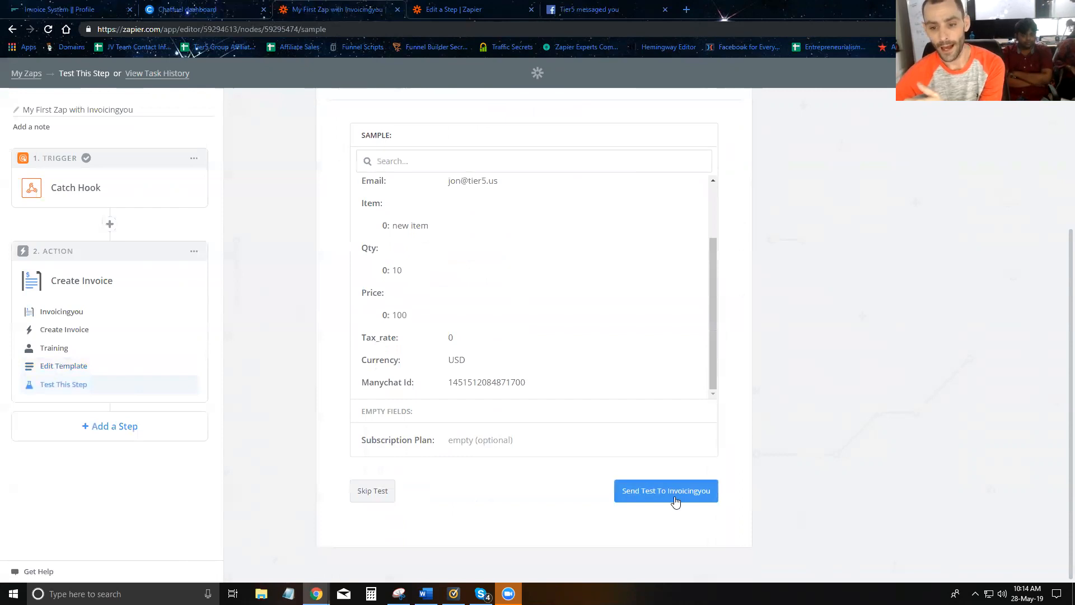
pyautogui.click(676, 500)
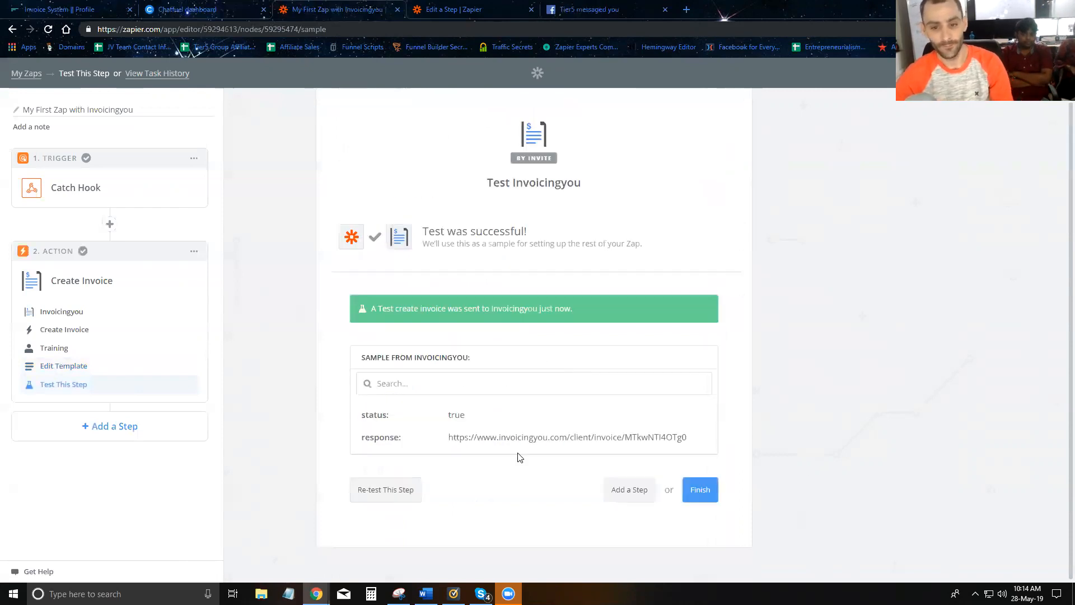
pyautogui.tripleClick(520, 438)
pyautogui.hotkey('ctrl', 'c')
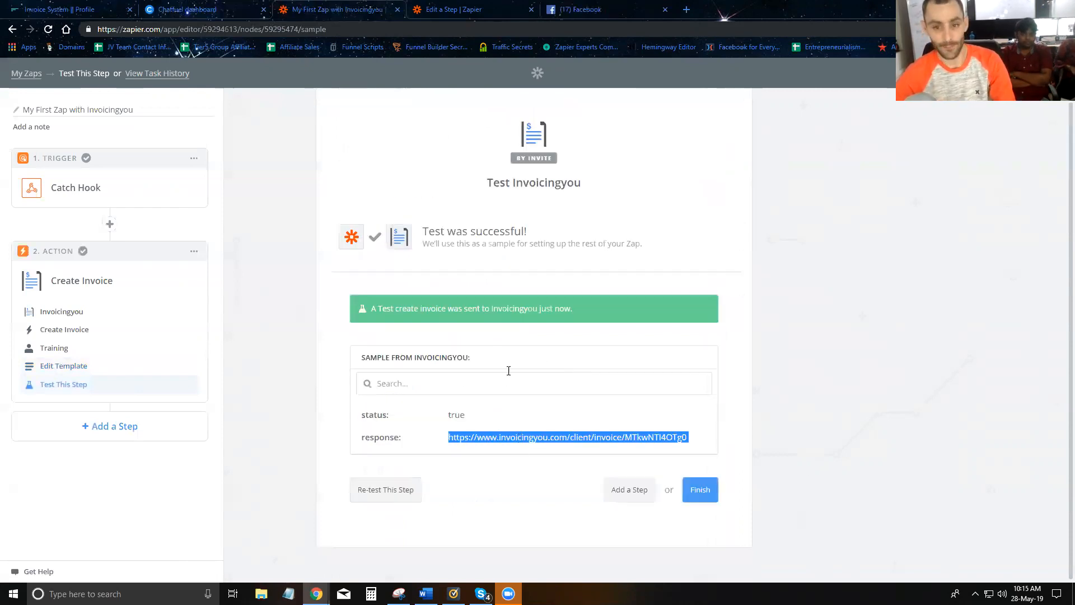
pyautogui.click(686, 9)
# - Load the invoice page and check its item, $100 x 10, $1,000.00 total and 'Some new memo'
pyautogui.hotkey('ctrl', 'v')
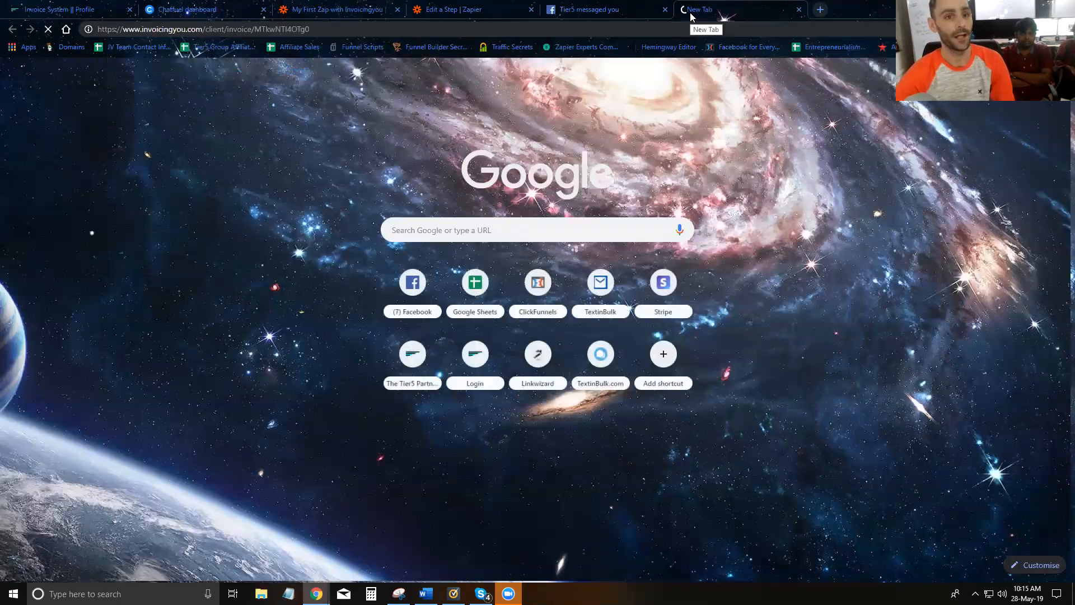
pyautogui.press('Return')
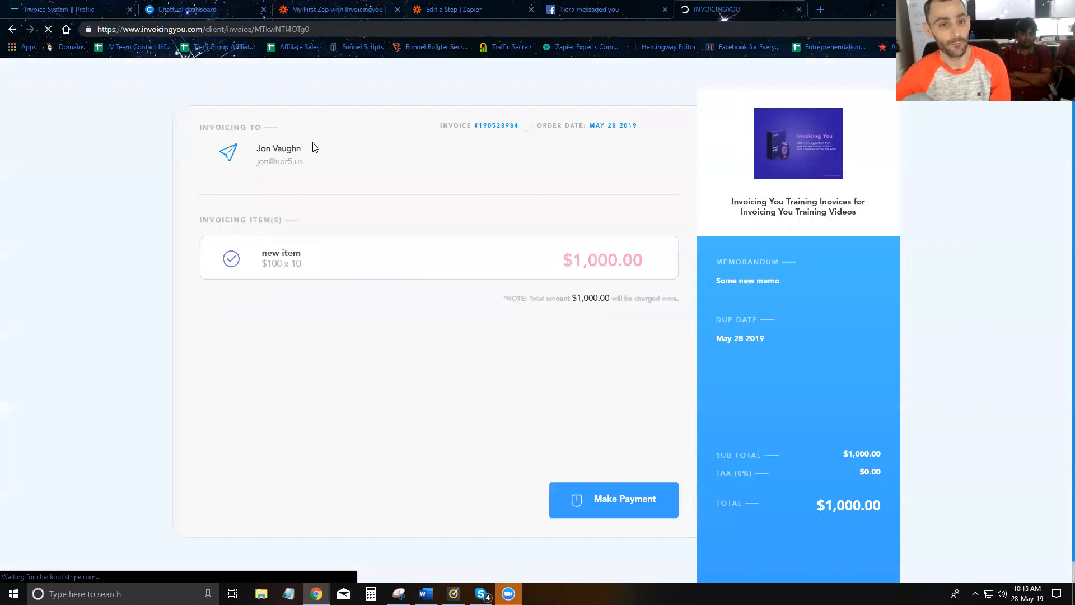
pyautogui.moveTo(215, 143); pyautogui.dragTo(272, 162)
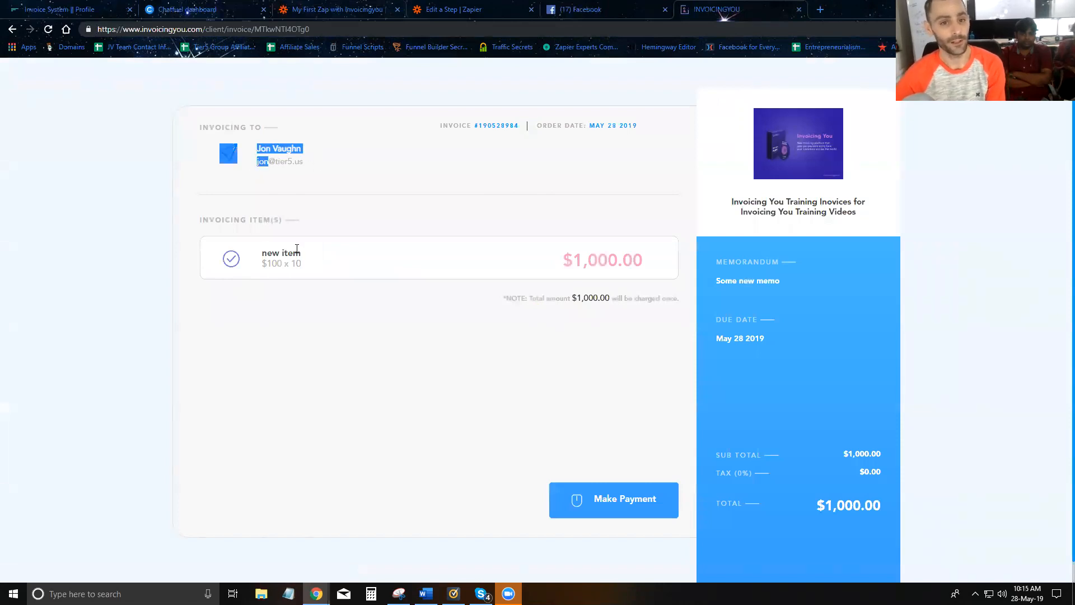
pyautogui.moveTo(312, 259); pyautogui.dragTo(511, 266)
pyautogui.click(298, 268)
pyautogui.scroll(-1, 654, 278)
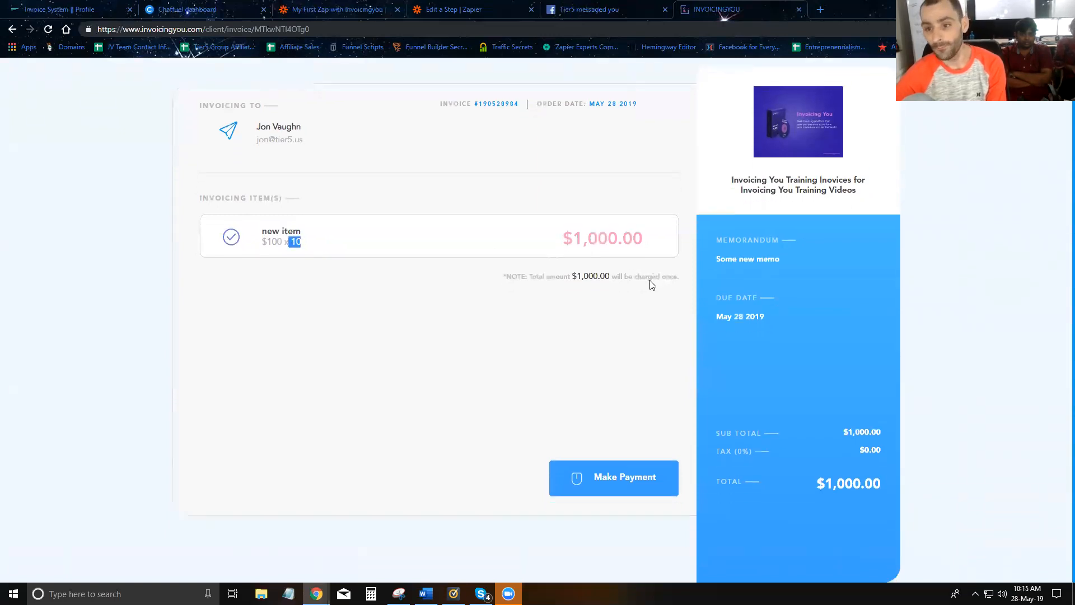
pyautogui.moveTo(784, 261); pyautogui.dragTo(711, 261)
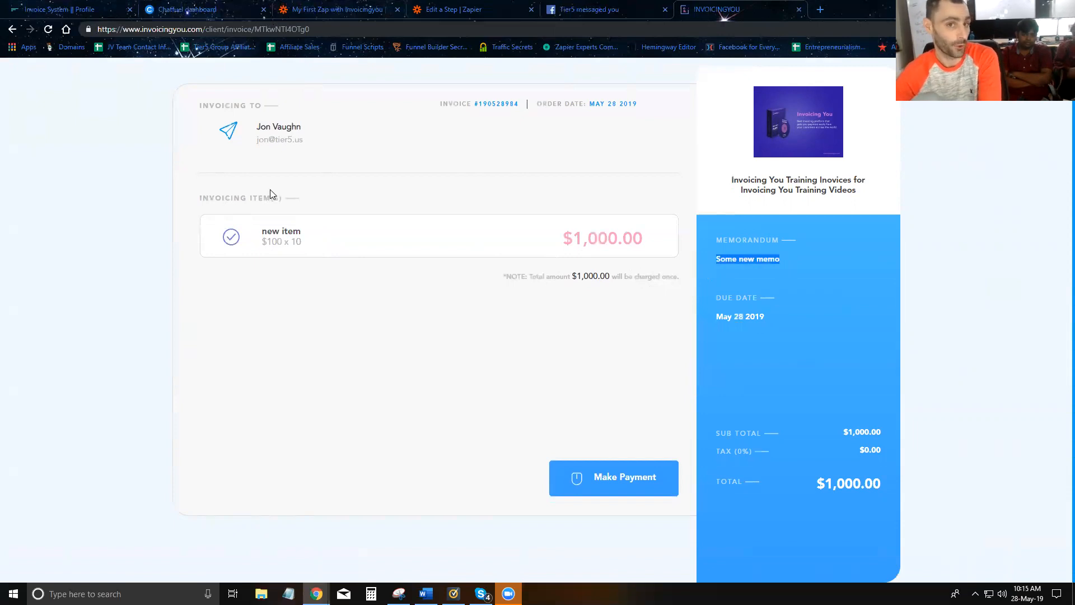
pyautogui.doubleClick(278, 29)
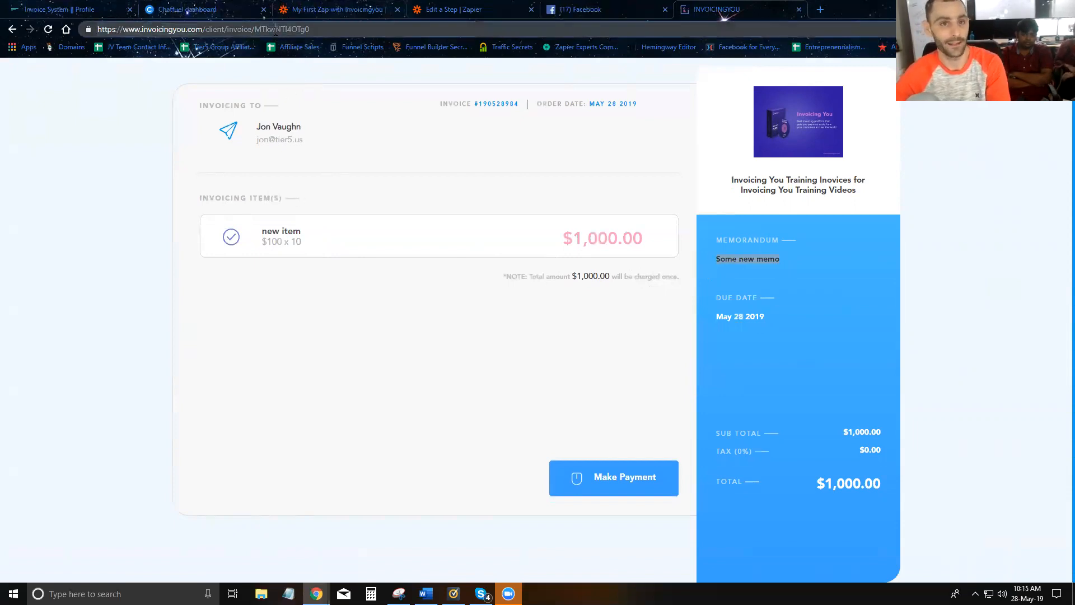
pyautogui.click(208, 12)
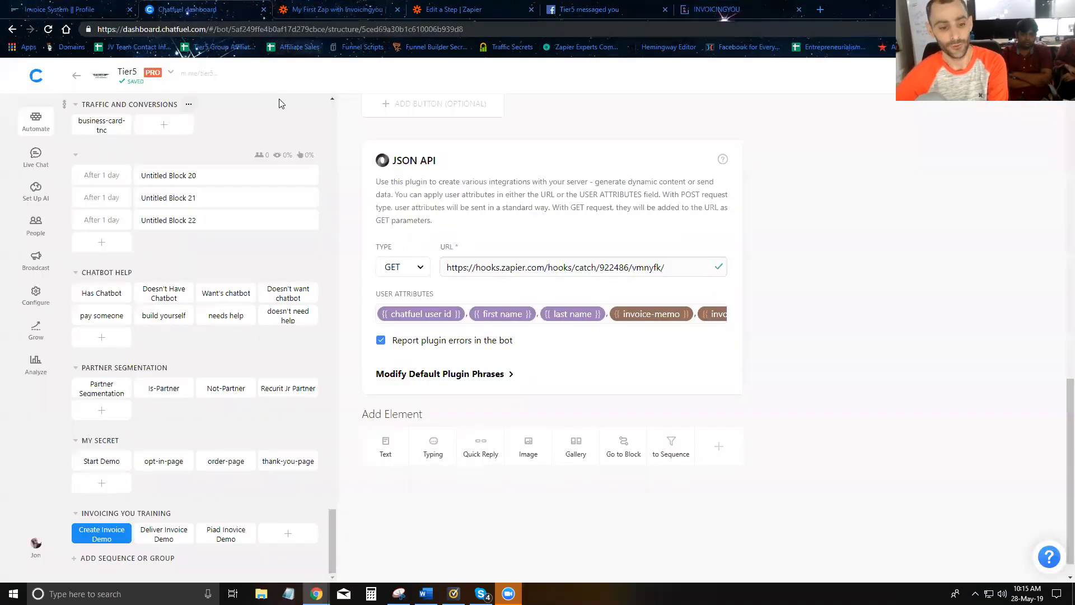
# - Add a text card to the Deliver Invoice Demo block with the view-and-pay invoice message
pyautogui.click(148, 539)
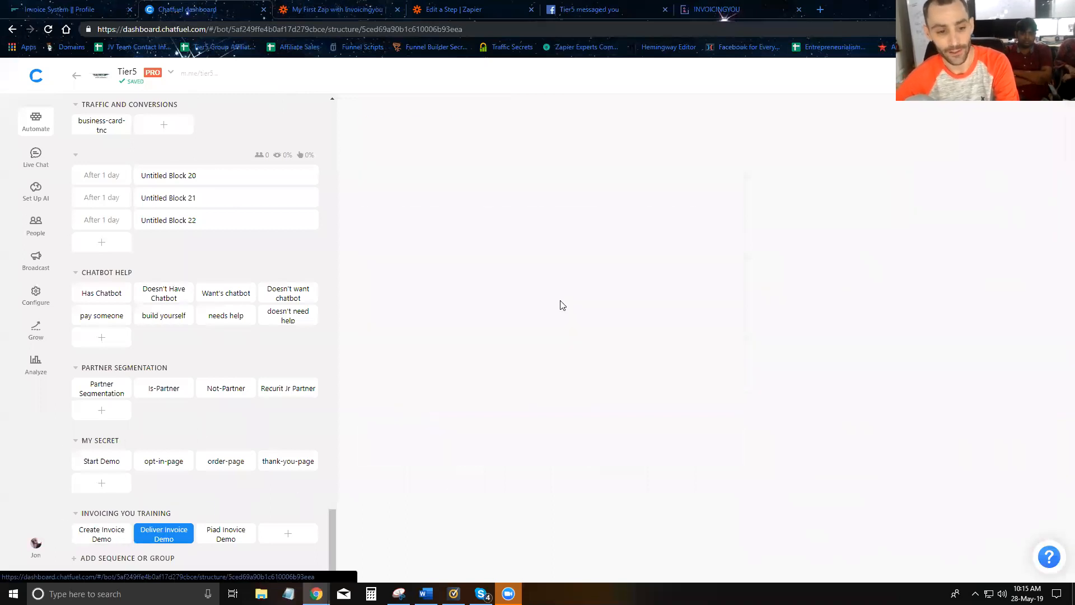
pyautogui.click(385, 192)
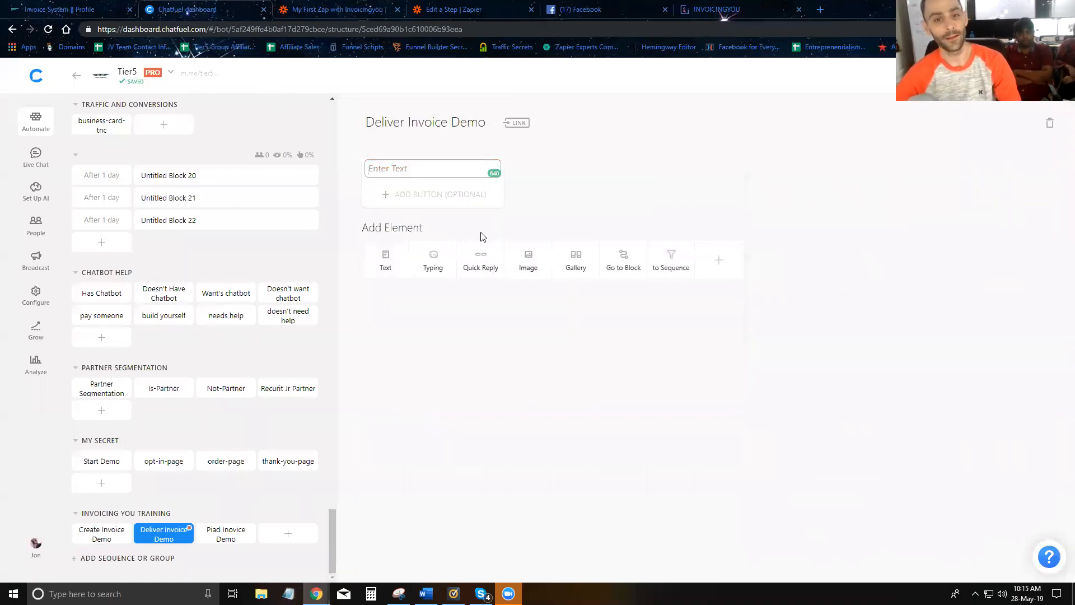
pyautogui.write('Here is your inovice ')
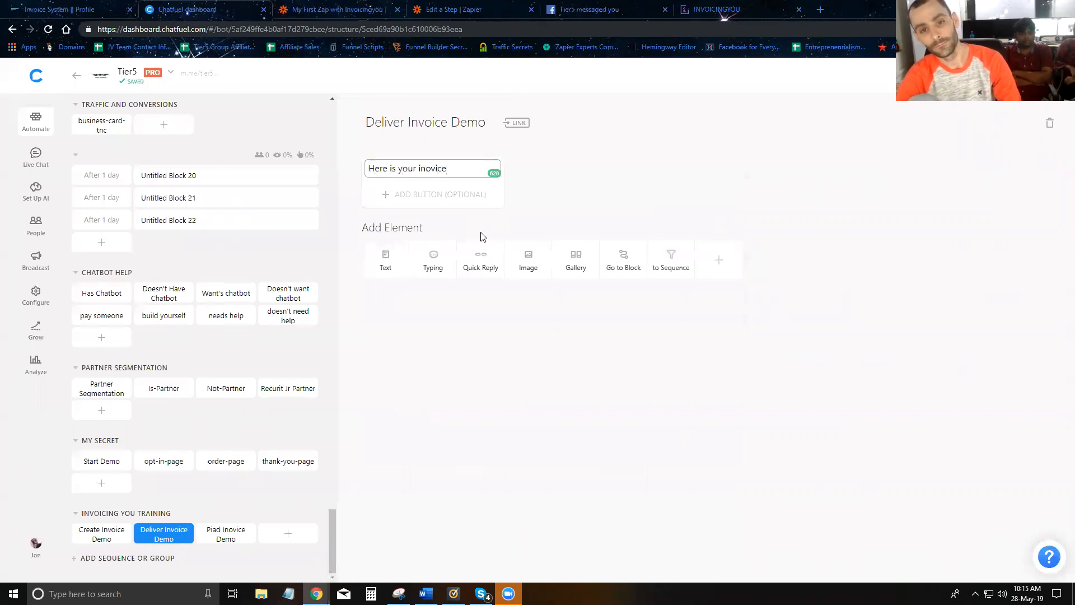
pyautogui.write(' Just click')
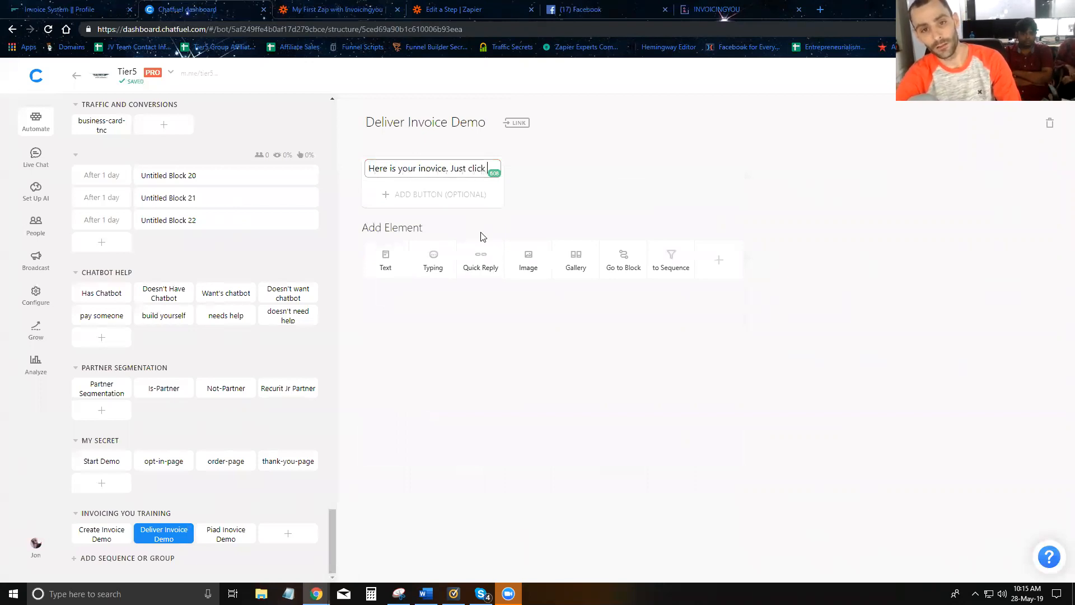
pyautogui.write('the button to view and pay.')
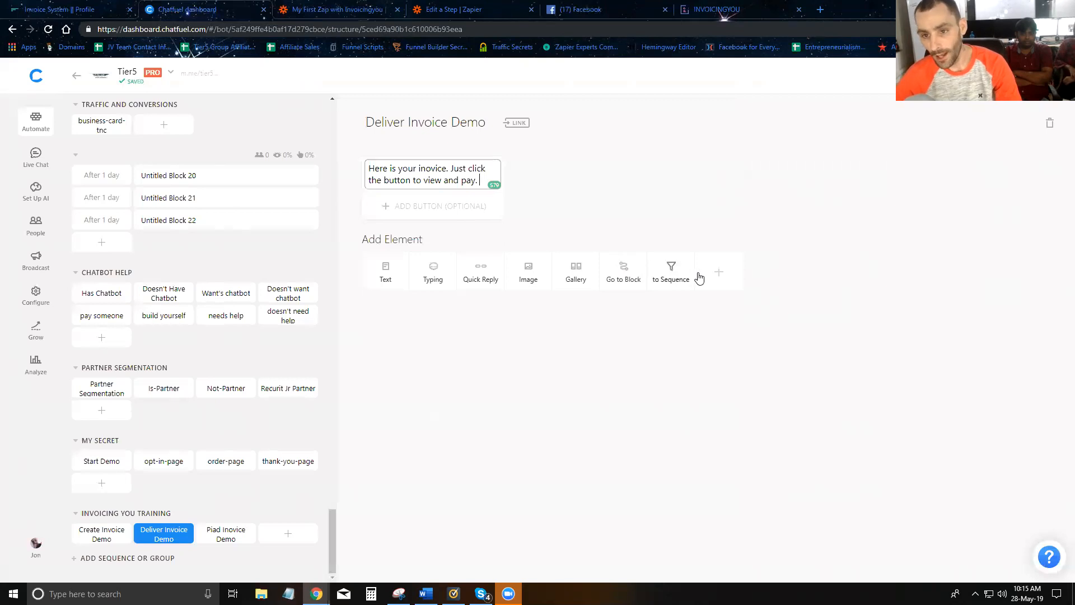
# - Add a Set up User Attribute card set to invoice-link, then choose to delete it
pyautogui.click(719, 272)
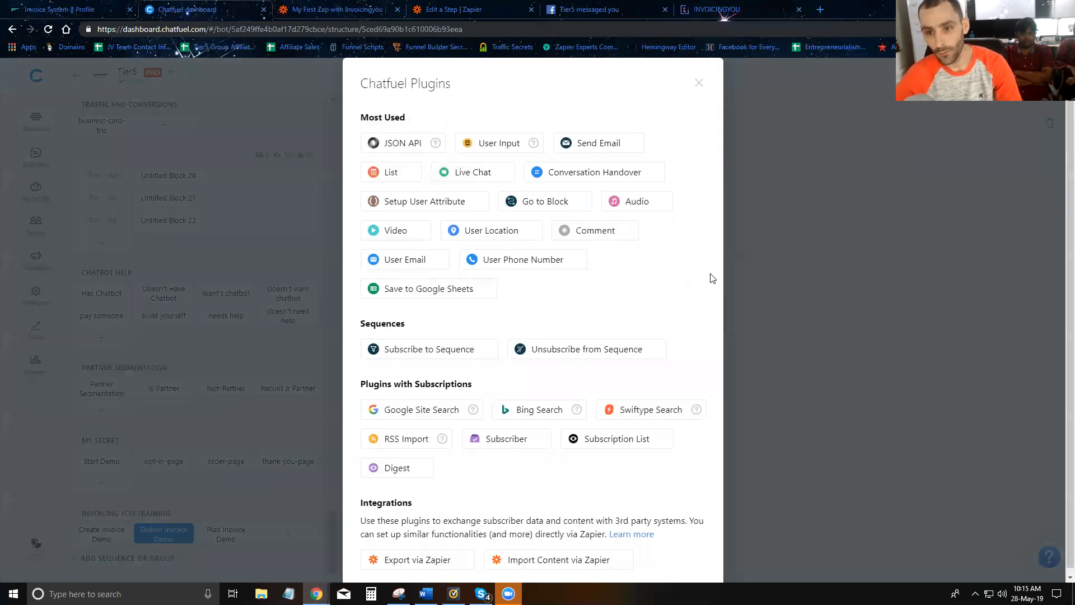
pyautogui.click(401, 203)
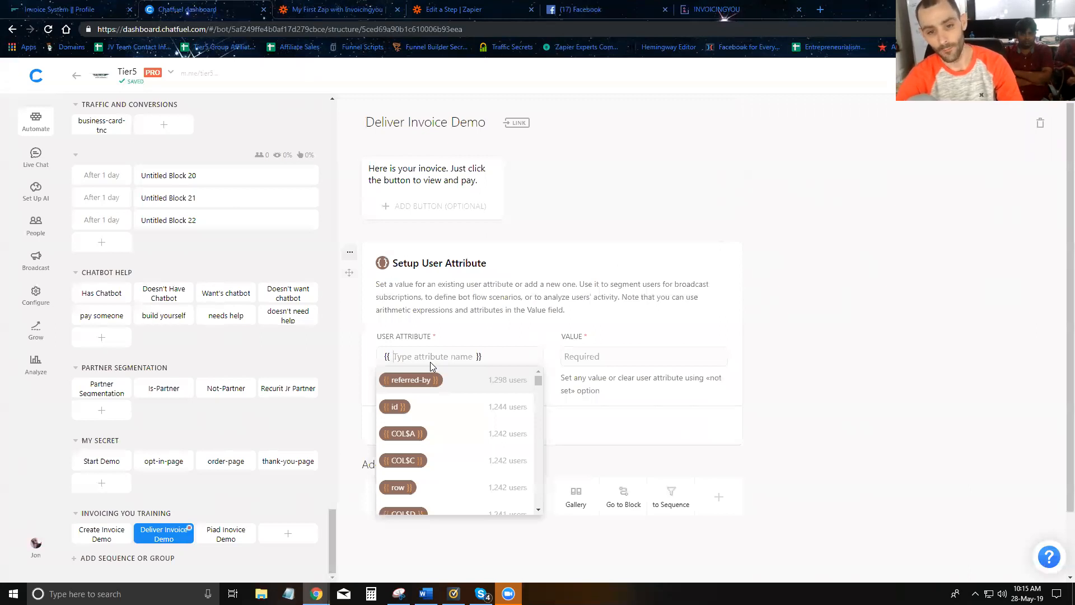
pyautogui.write('invoice')
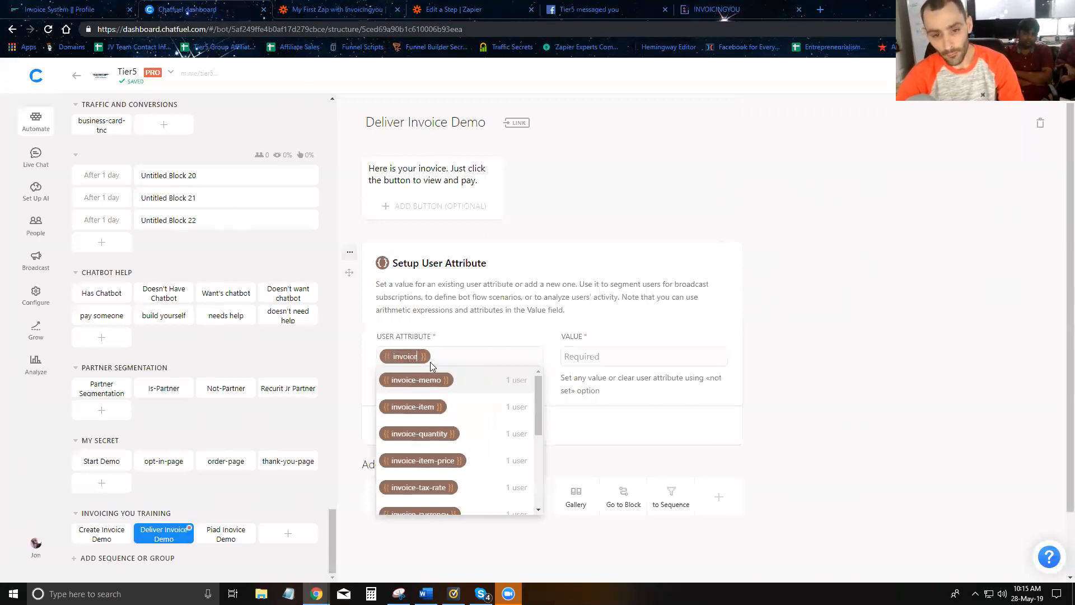
pyautogui.write('-link')
pyautogui.press('Return')
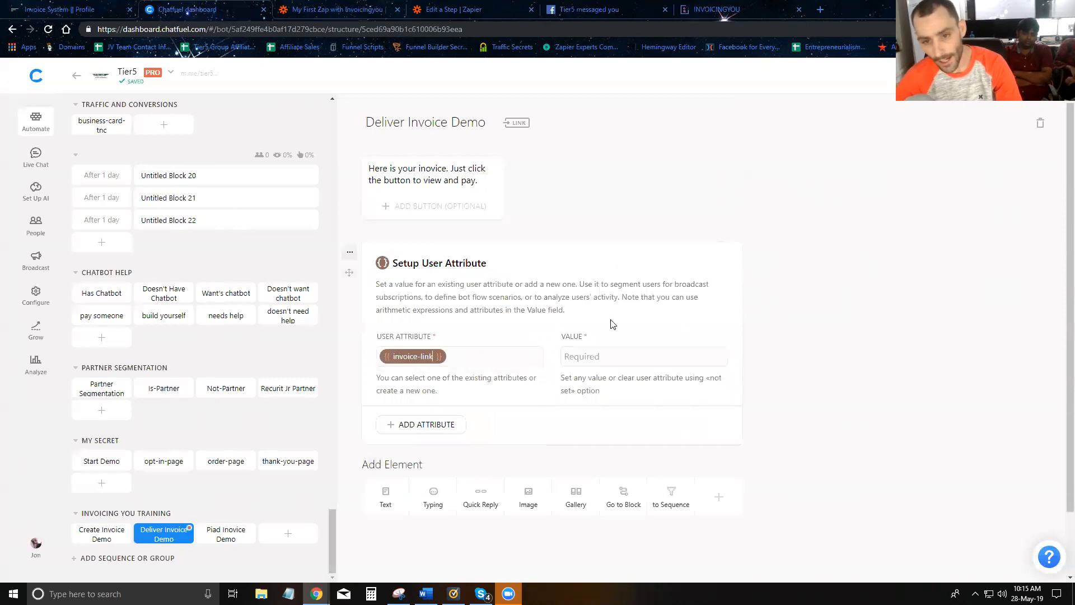
pyautogui.click(349, 251)
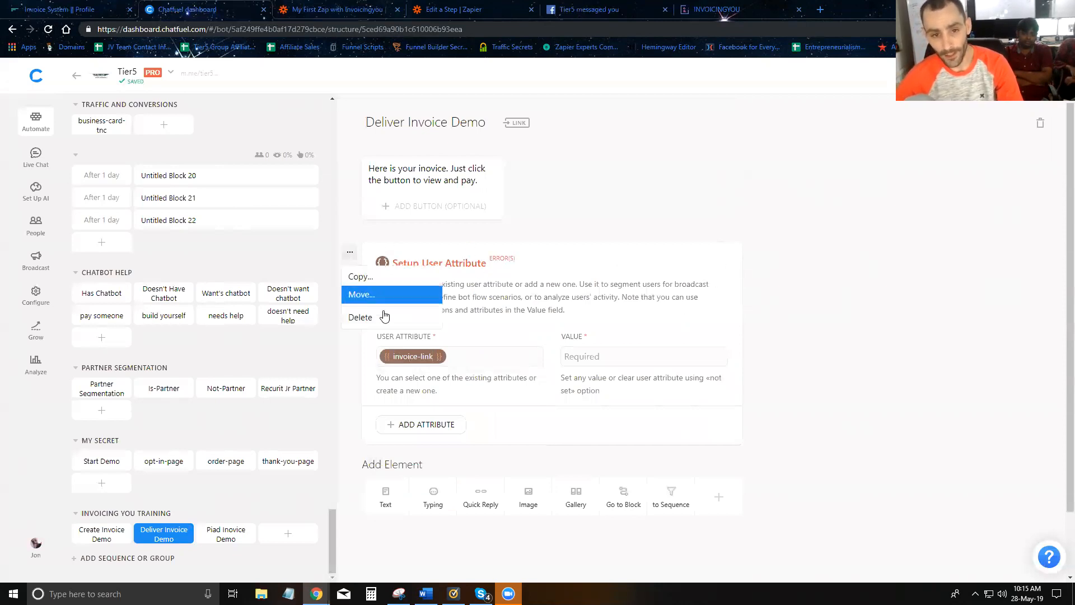
pyautogui.click(359, 317)
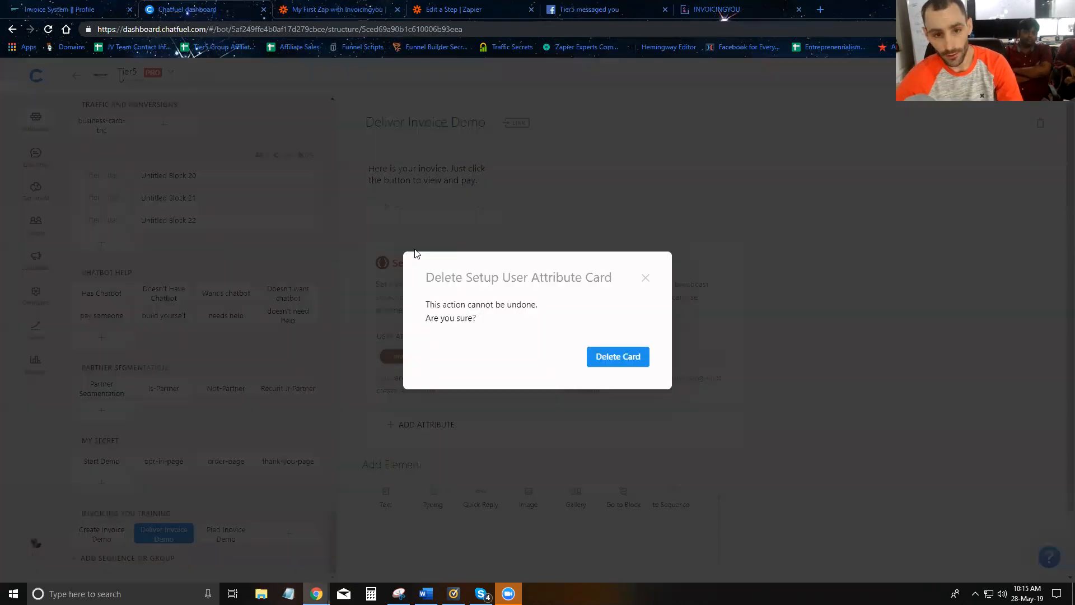
# - Delete the attribute card and add a View And Pay button opening the {{invoice-link}} URL
pyautogui.click(609, 357)
pyautogui.click(428, 208)
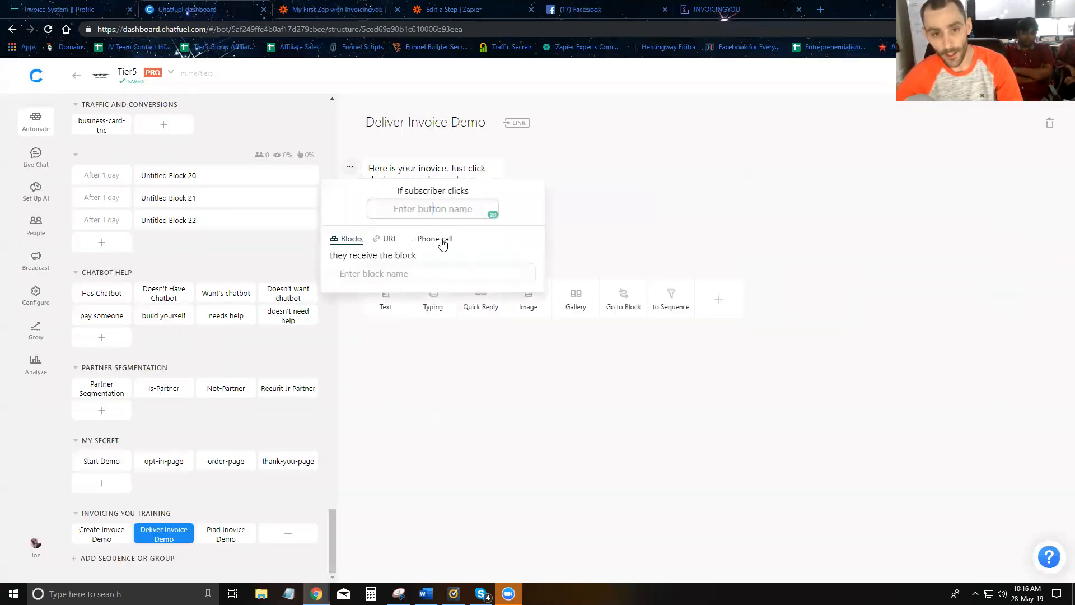
pyautogui.click(427, 277)
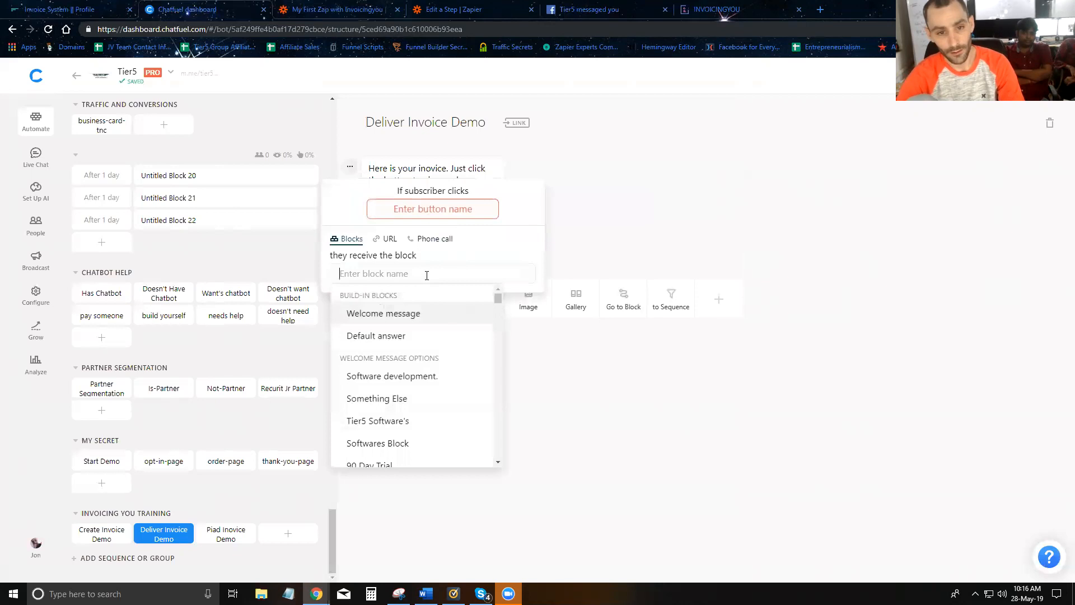
pyautogui.write('{{invoice')
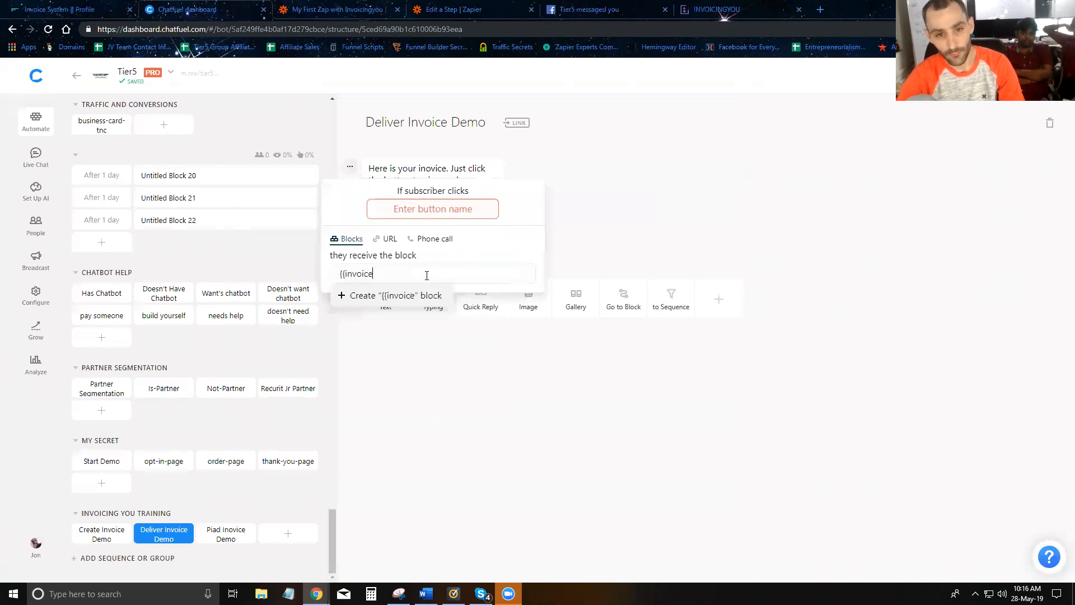
pyautogui.click(389, 239)
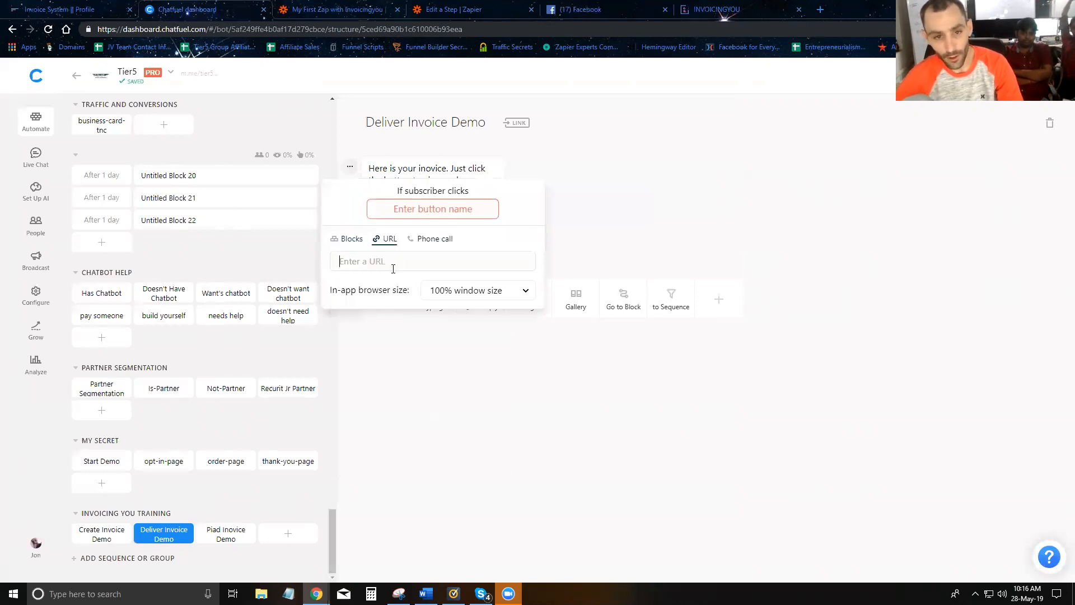
pyautogui.write('{{i')
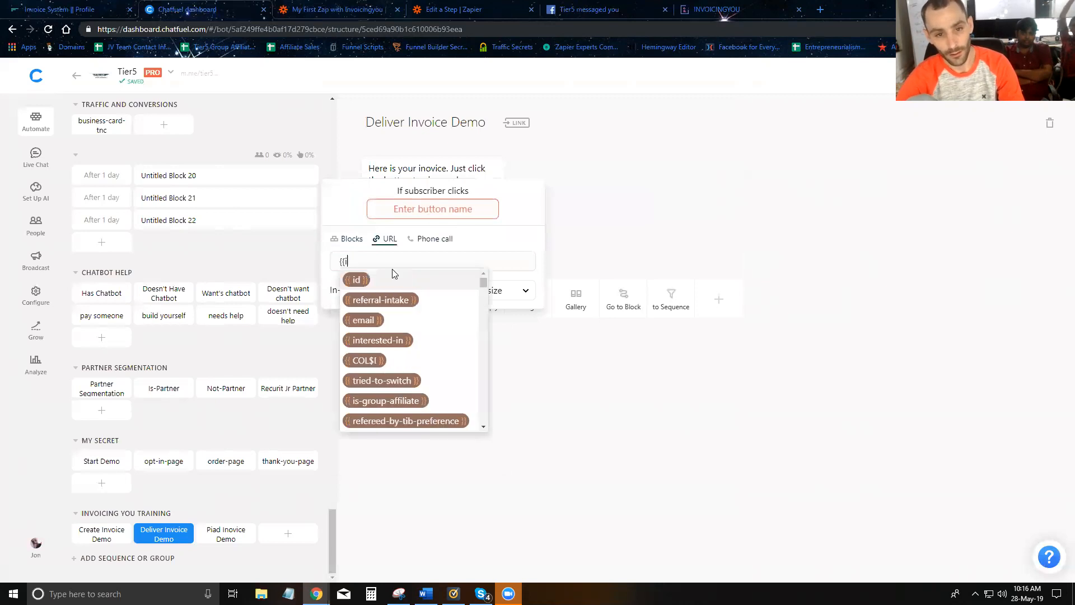
pyautogui.write('nvo')
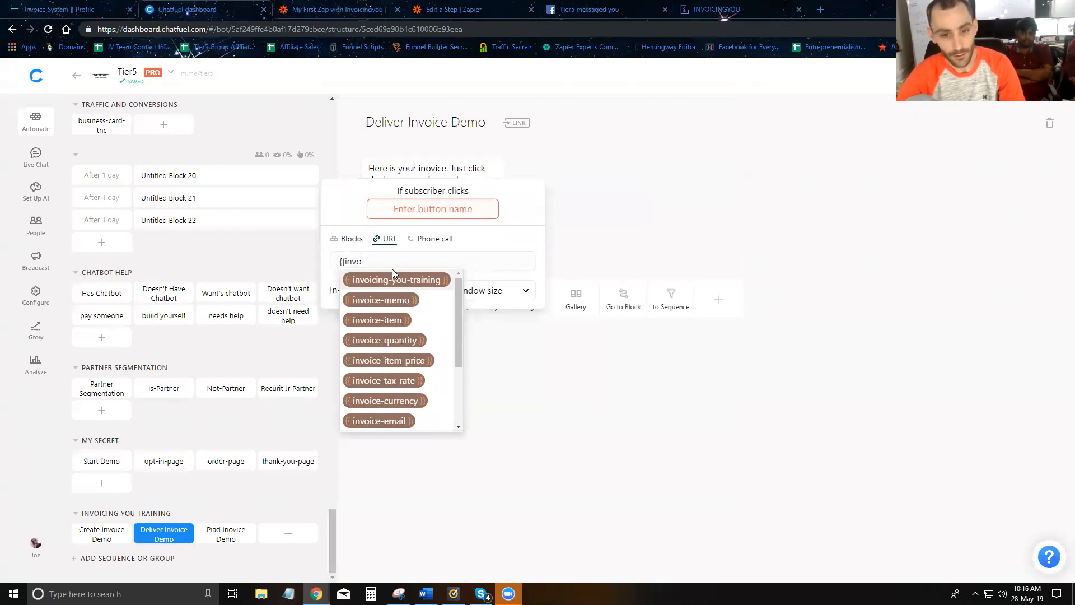
pyautogui.write('ice-link')
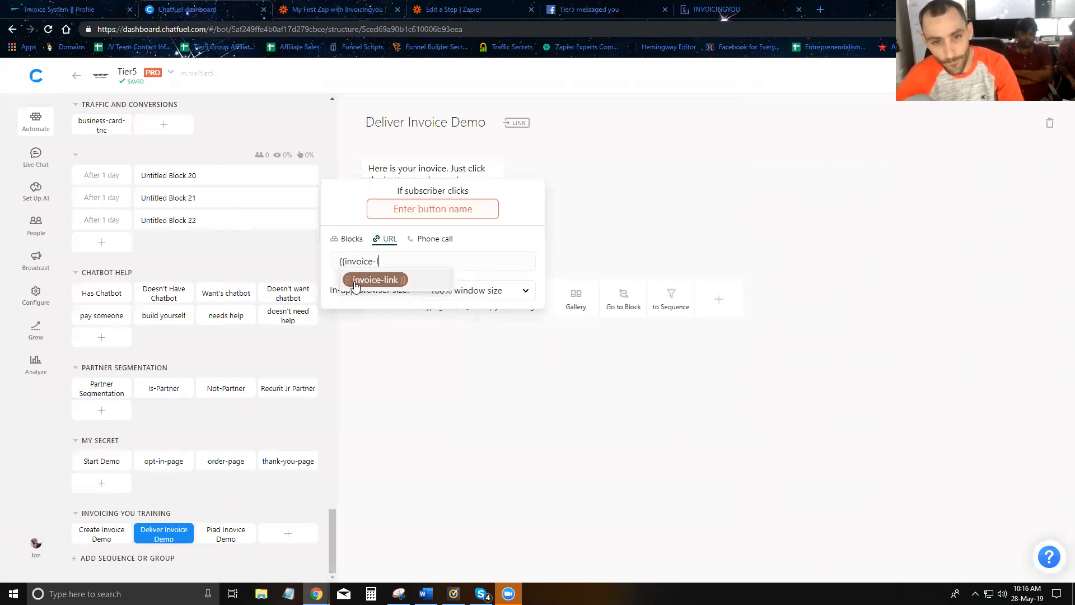
pyautogui.click(392, 277)
pyautogui.click(420, 213)
pyautogui.write('View And Pay')
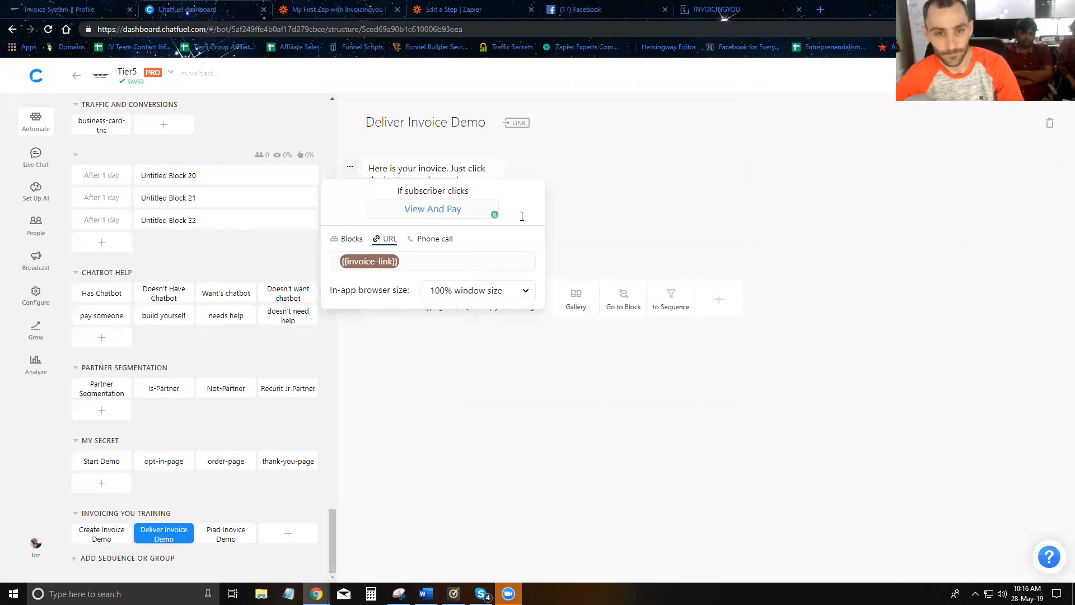
pyautogui.click(677, 220)
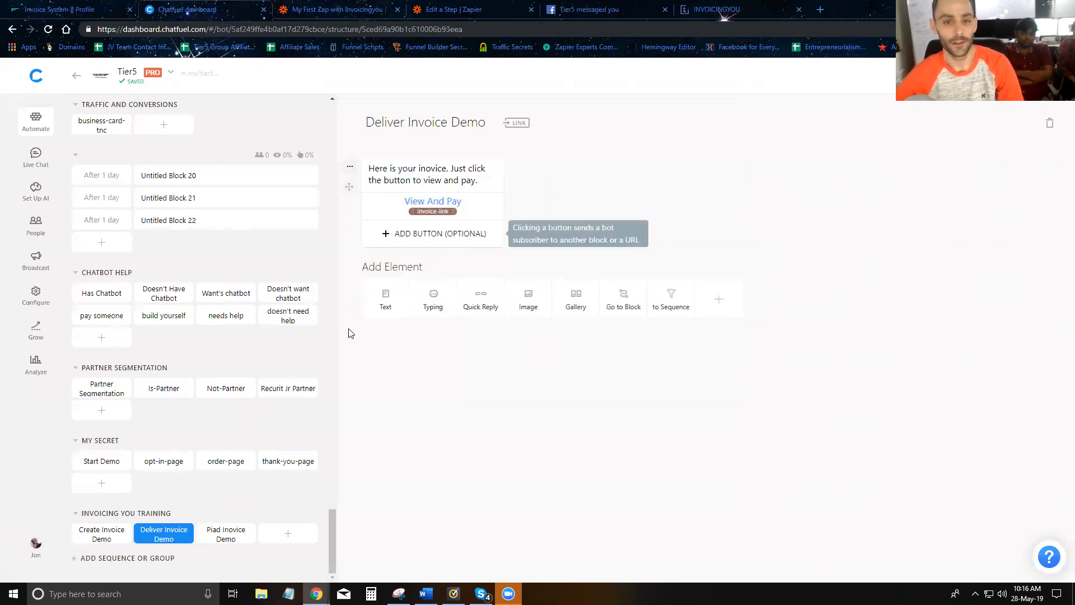
# - Open the Chatfuel bot settings in a new tab and return to the zap
pyautogui.rightClick(40, 296)
pyautogui.click(55, 308)
pyautogui.click(471, 9)
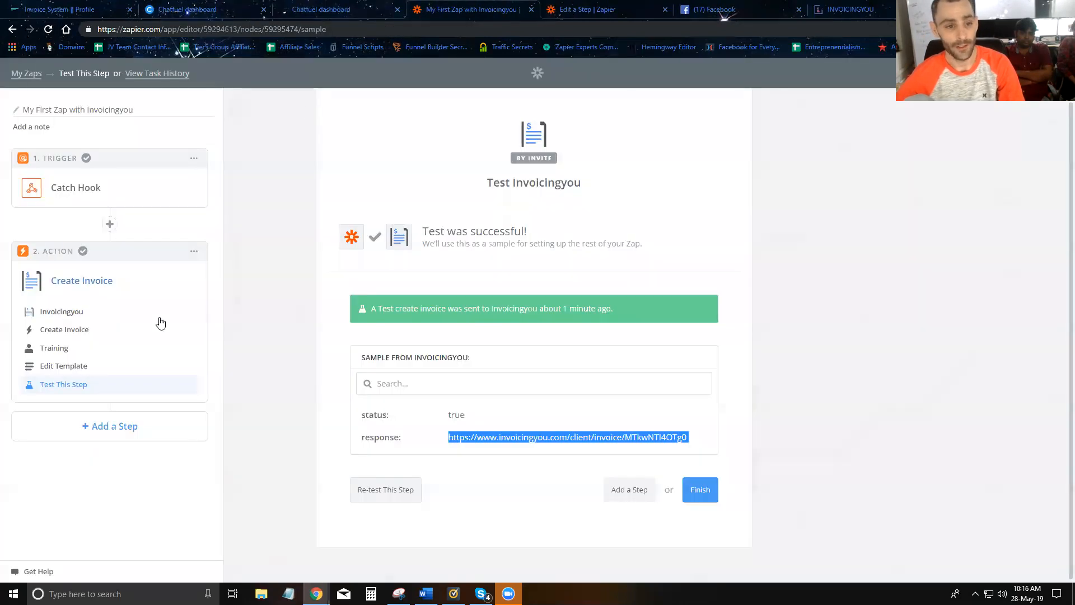
pyautogui.click(96, 425)
# - Add a Webhooks by Zapier action step with the POST event selected
pyautogui.click(478, 375)
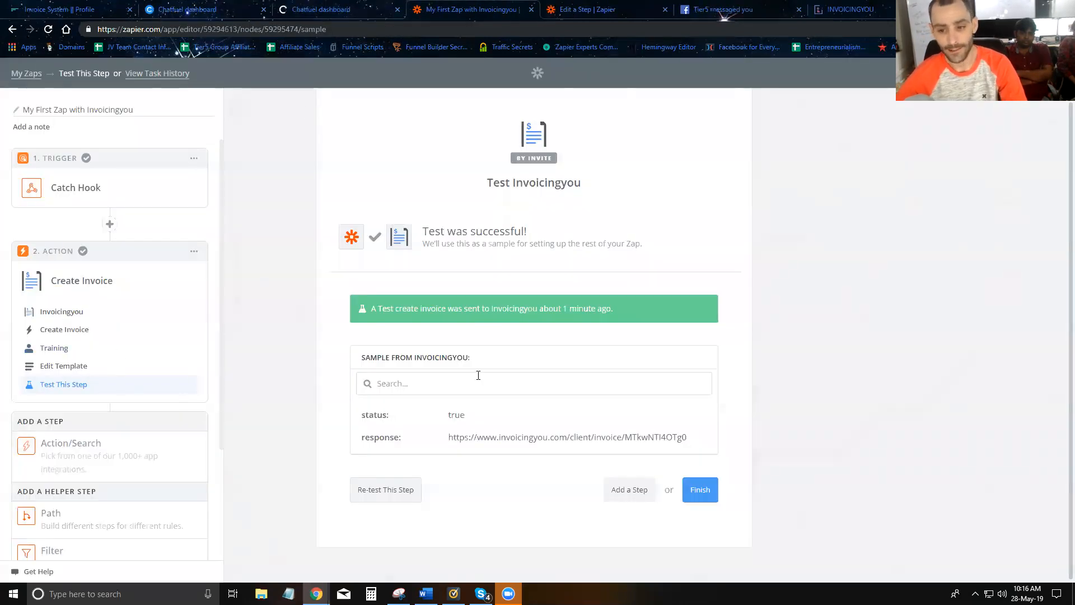
pyautogui.click(75, 449)
pyautogui.click(401, 148)
pyautogui.write('webho')
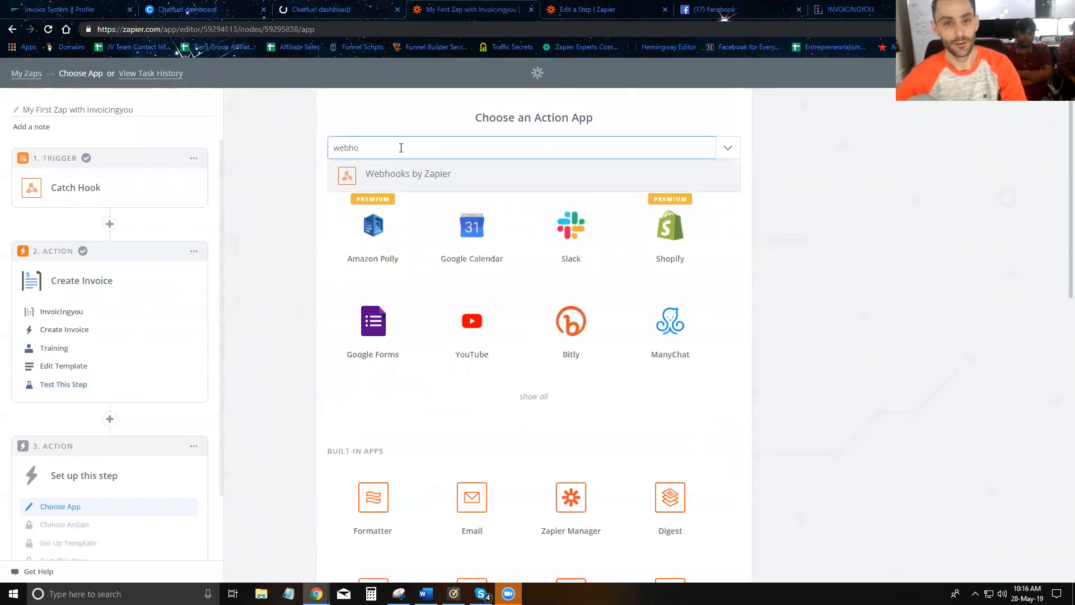
pyautogui.click(423, 179)
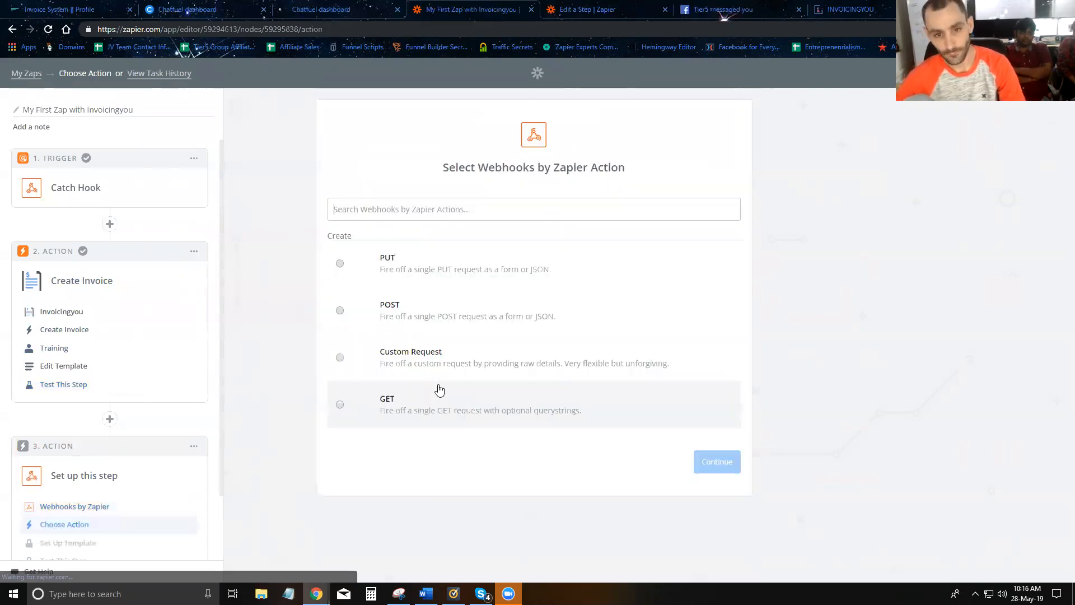
pyautogui.click(341, 312)
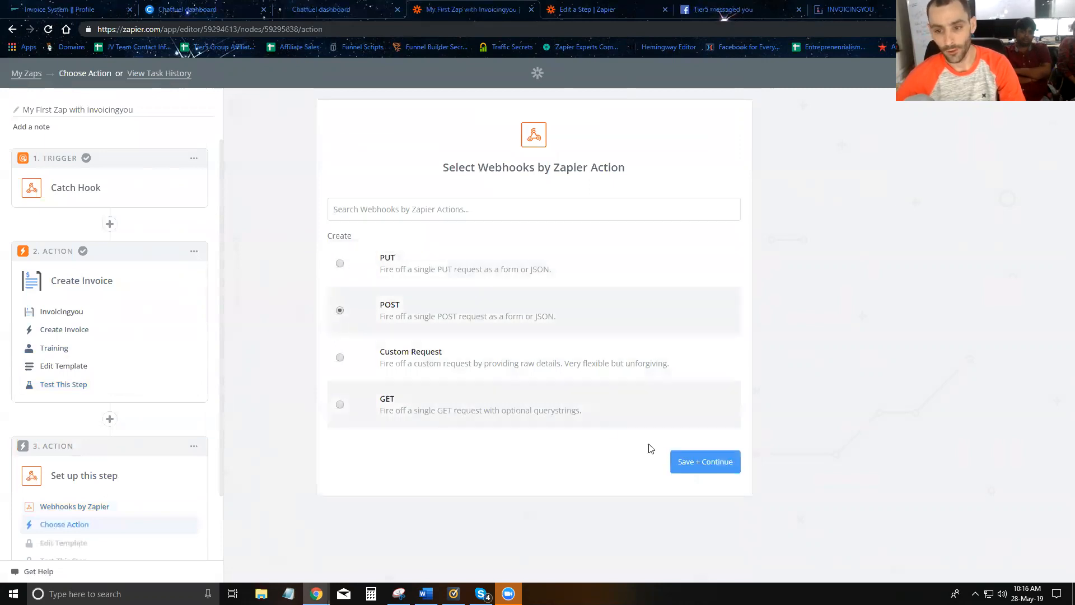
pyautogui.click(690, 462)
# - Open the Broadcasting API docs from the bot settings and copy its request URL template
pyautogui.click(311, 19)
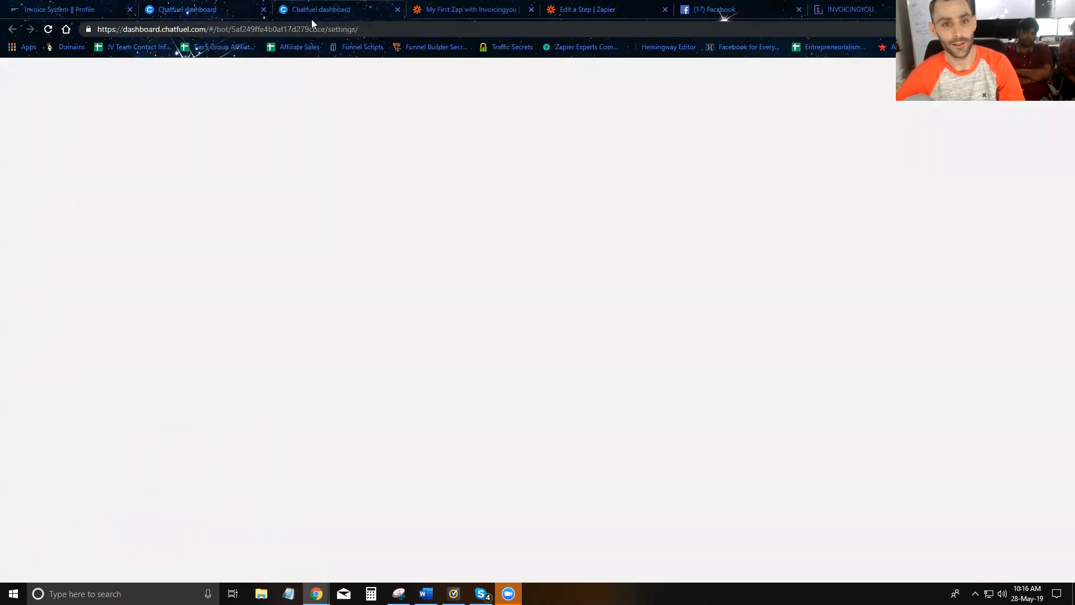
pyautogui.scroll(-7, 334, 279)
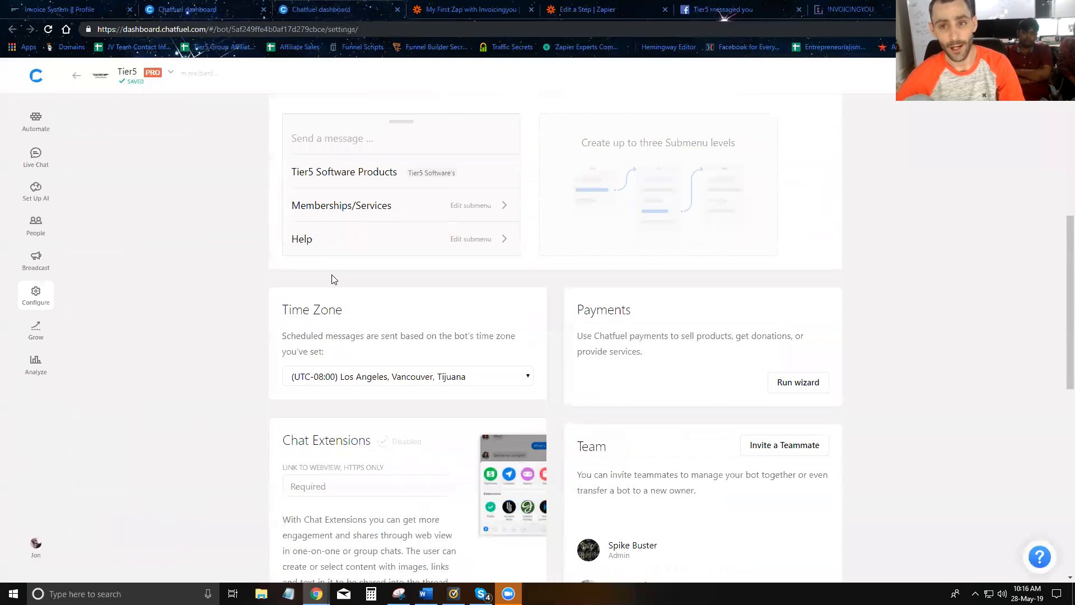
pyautogui.scroll(6, 333, 279)
pyautogui.scroll(-10, 334, 279)
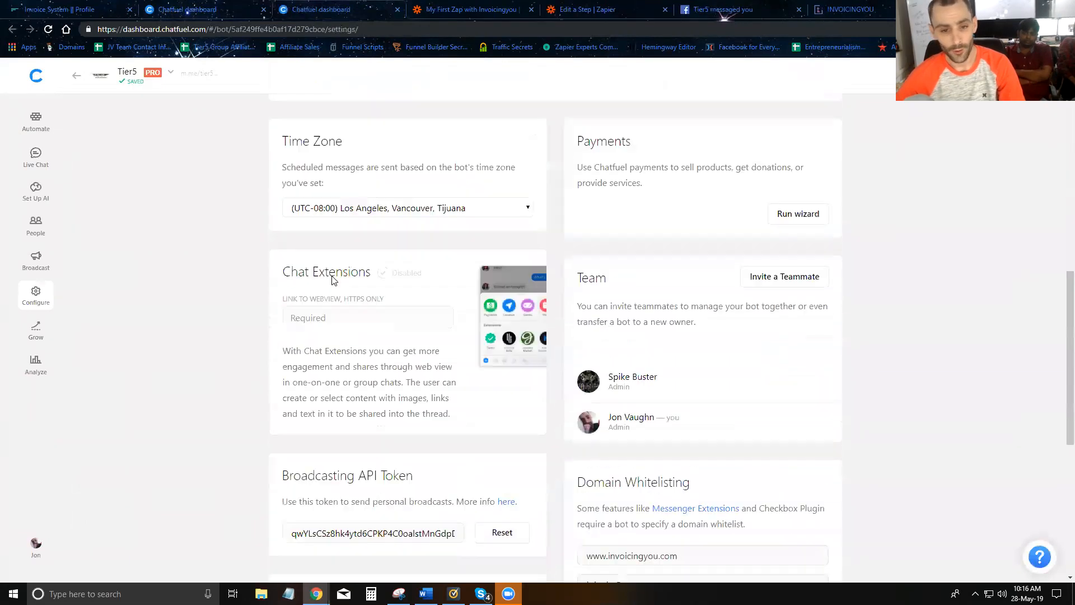
pyautogui.rightClick(507, 167)
pyautogui.click(523, 175)
pyautogui.click(402, 10)
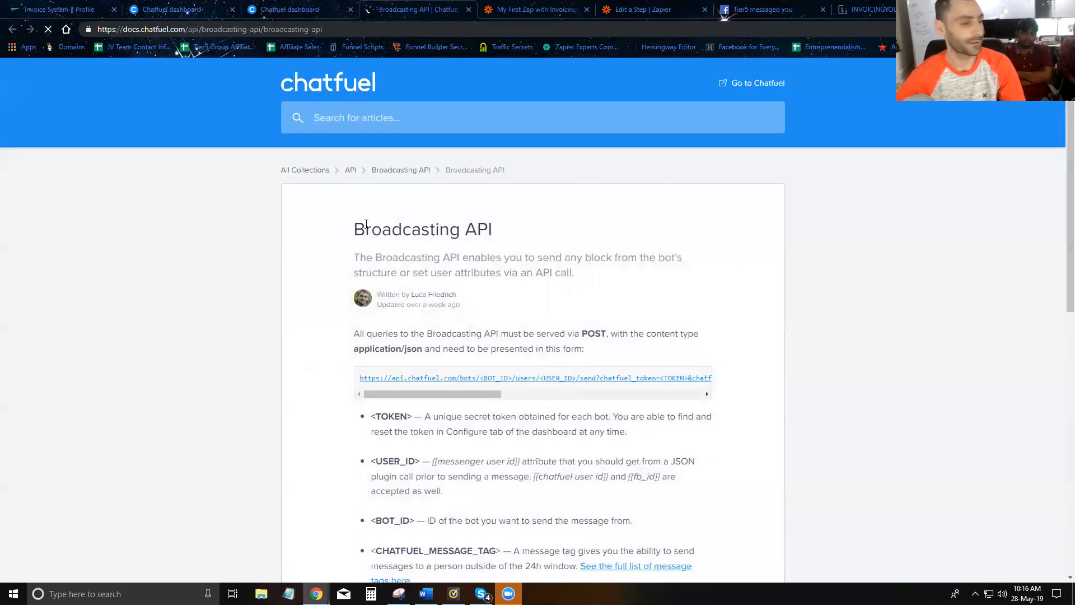
pyautogui.moveTo(360, 382); pyautogui.dragTo(768, 390)
pyautogui.hotkey('ctrl', 'c')
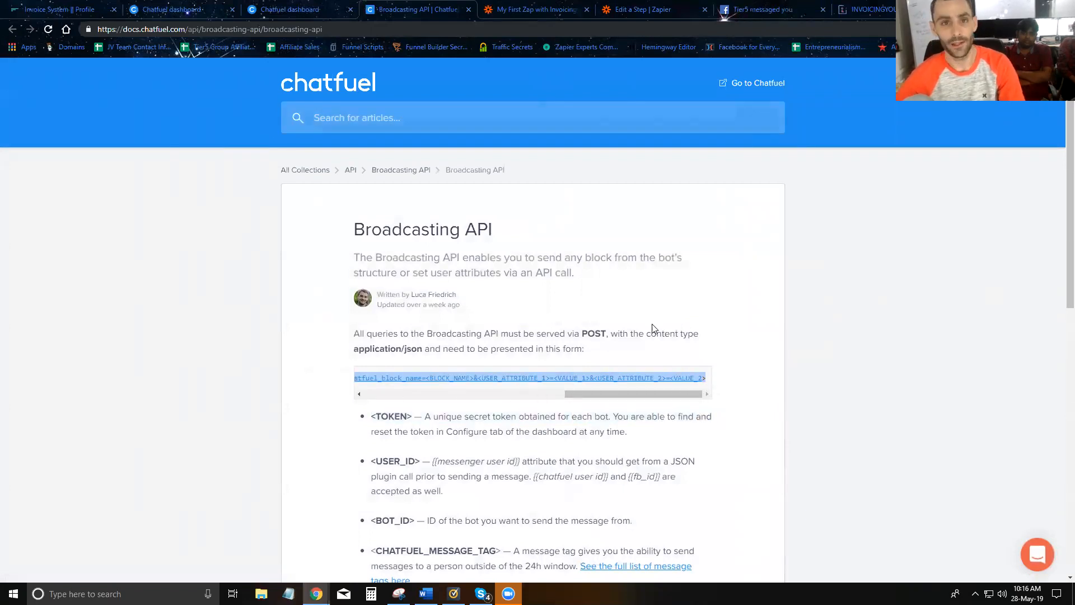
# - Paste the Broadcasting API URL template into the webhook's URL field
pyautogui.click(504, 18)
pyautogui.click(401, 305)
pyautogui.hotkey('ctrl', 'v')
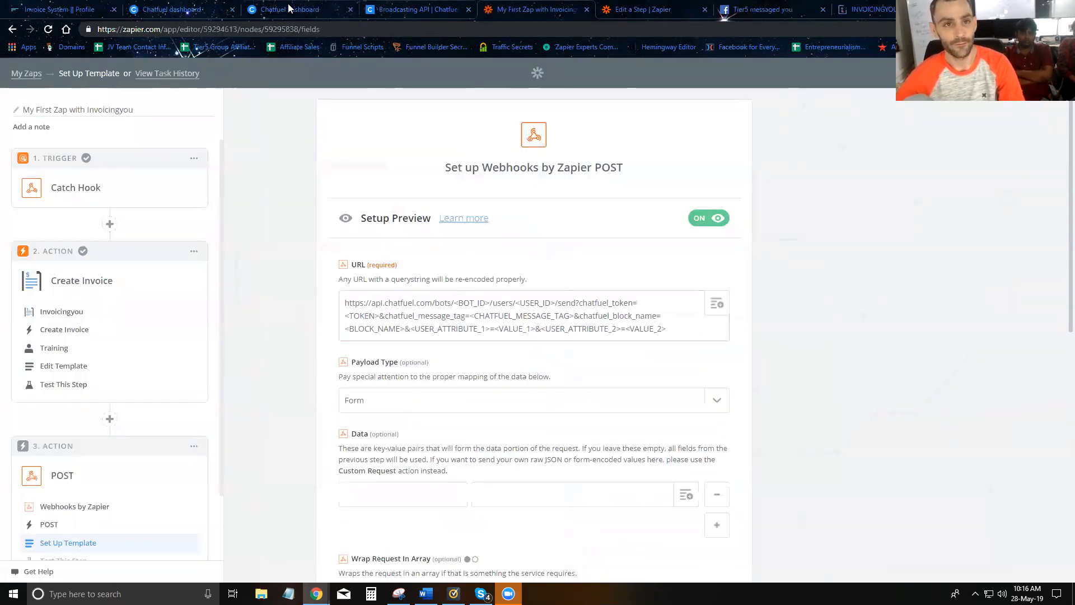
# - Replace <BOT_ID> in the webhook URL with the bot ID from the Chatfuel address bar
pyautogui.click(312, 14)
pyautogui.doubleClick(269, 29)
pyautogui.hotkey('ctrl', 'c')
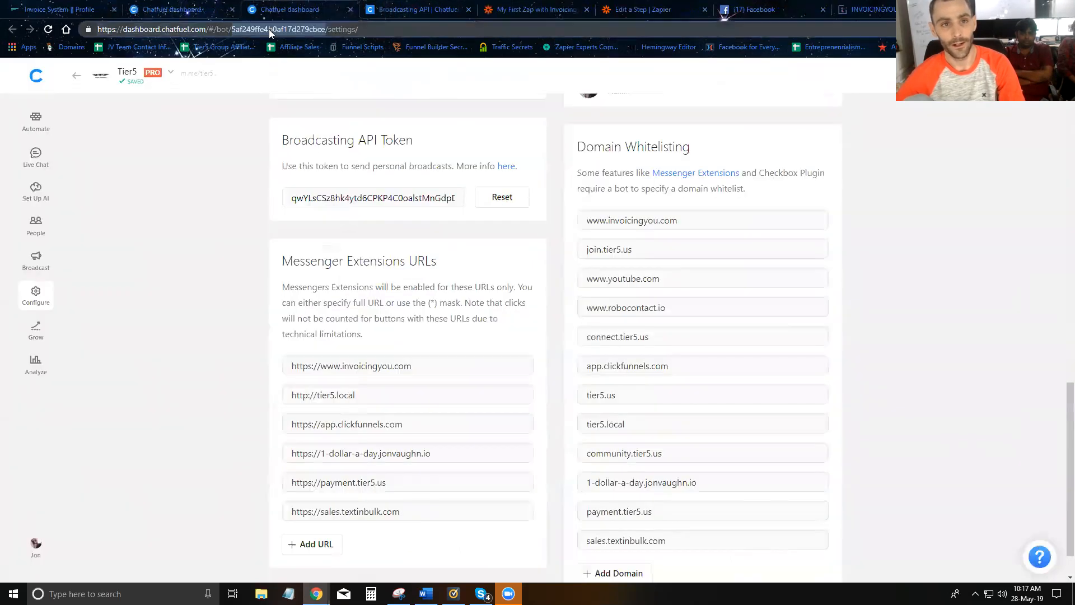
pyautogui.click(547, 14)
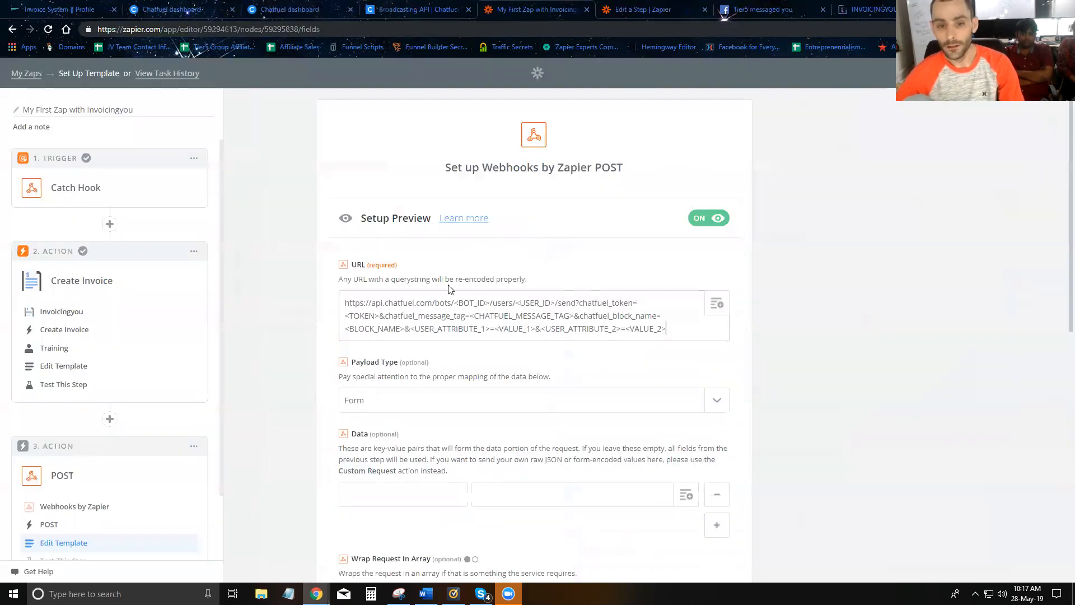
pyautogui.moveTo(467, 303); pyautogui.dragTo(493, 303)
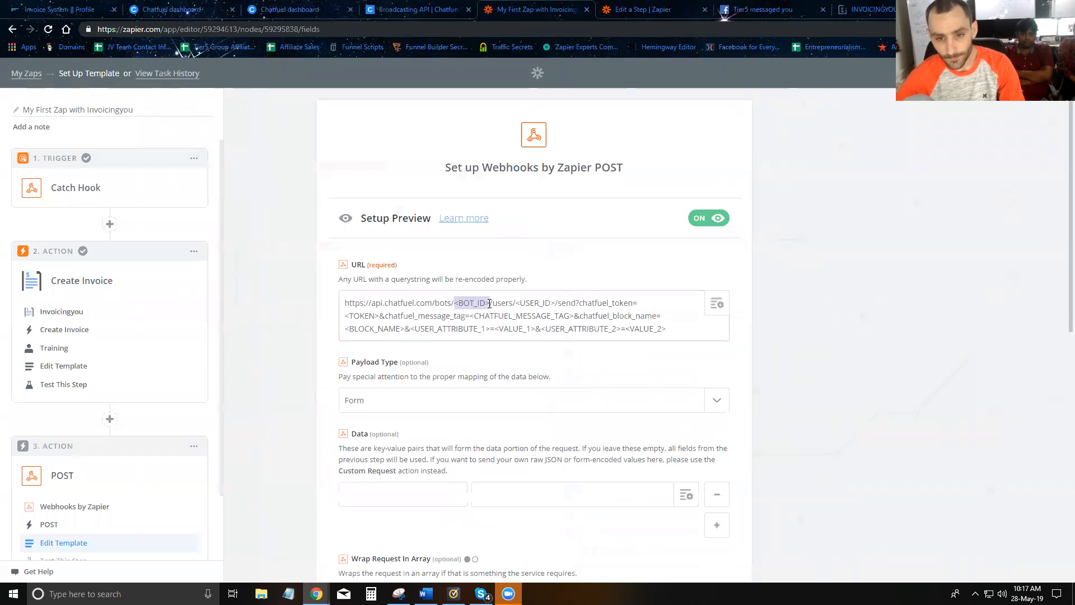
pyautogui.hotkey('ctrl', 'v')
# - Replace <USER_ID> with the Catch Hook's Chatfuel User Id field
pyautogui.moveTo(579, 303); pyautogui.dragTo(602, 305)
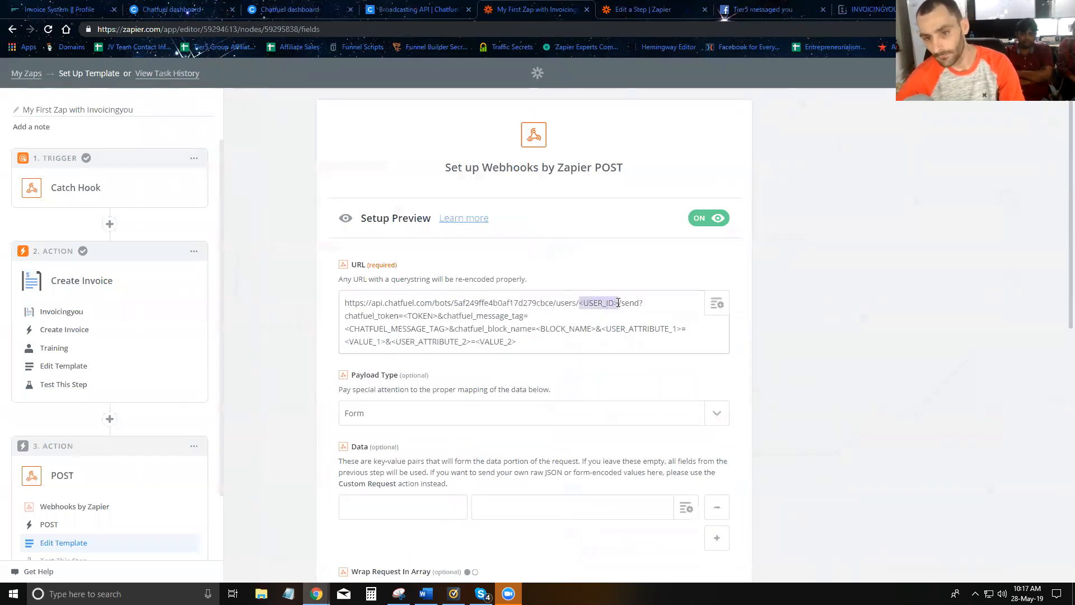
pyautogui.press('BackSpace')
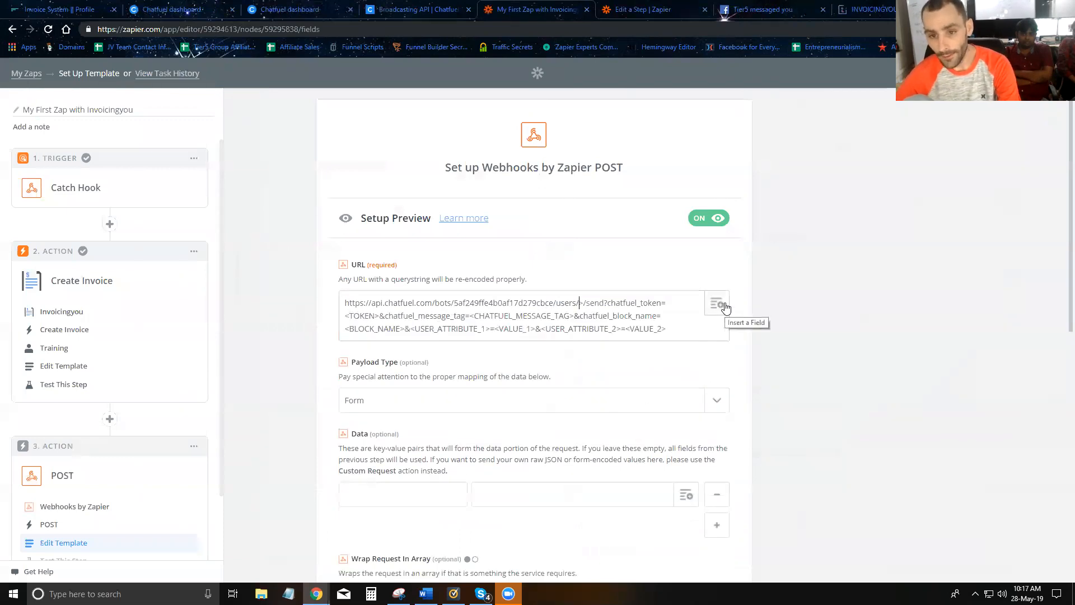
pyautogui.press('Delete')
pyautogui.click(717, 304)
pyautogui.click(518, 381)
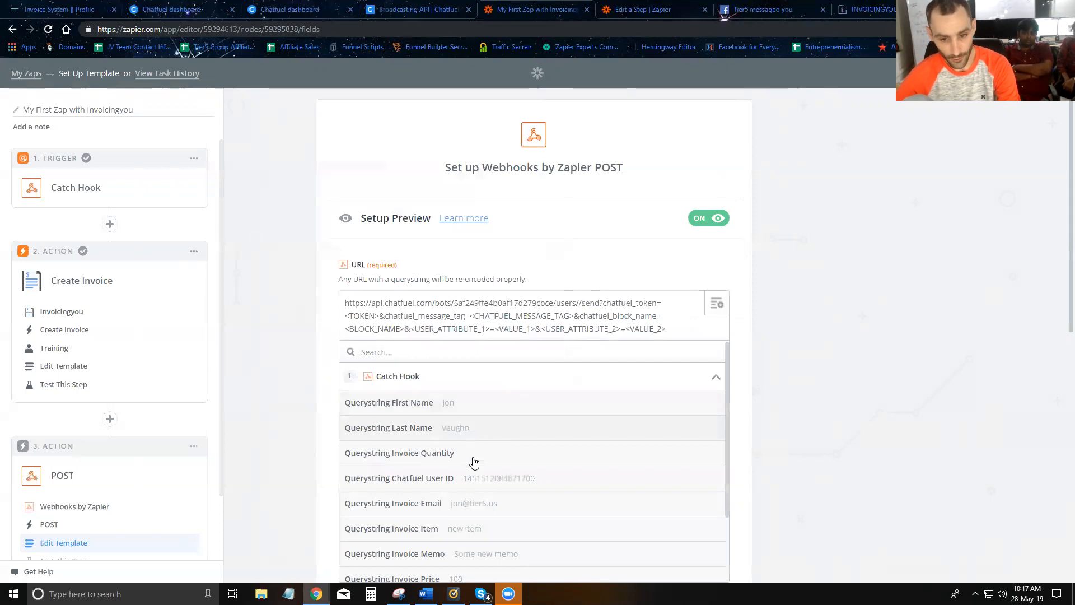
pyautogui.click(480, 485)
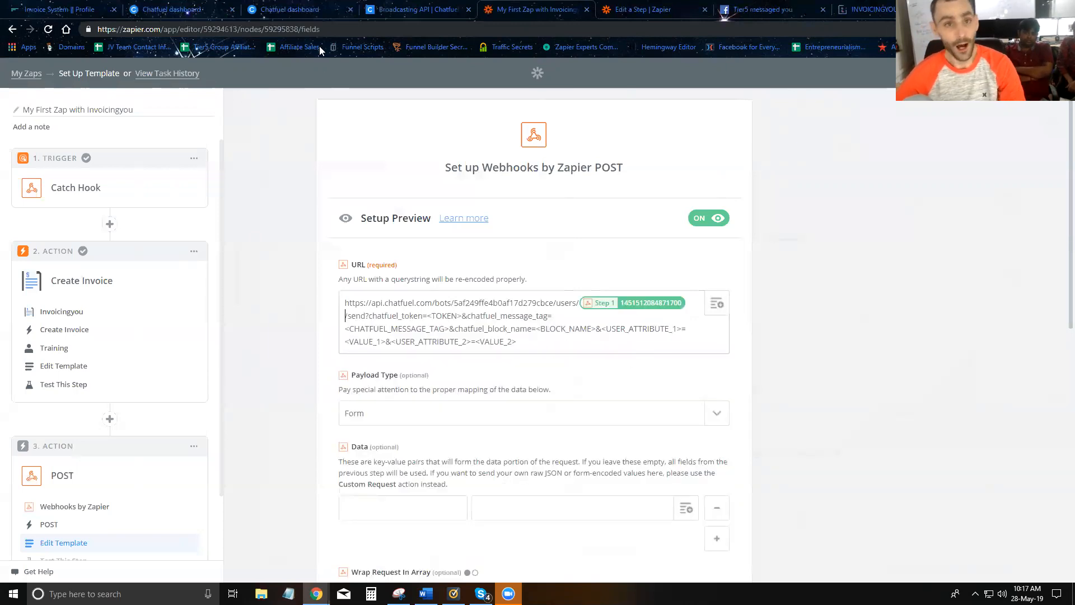
# - Copy the broadcasting API token from Chatfuel settings and paste it over <TOKEN>
pyautogui.click(307, 9)
pyautogui.click(405, 11)
pyautogui.click(315, 8)
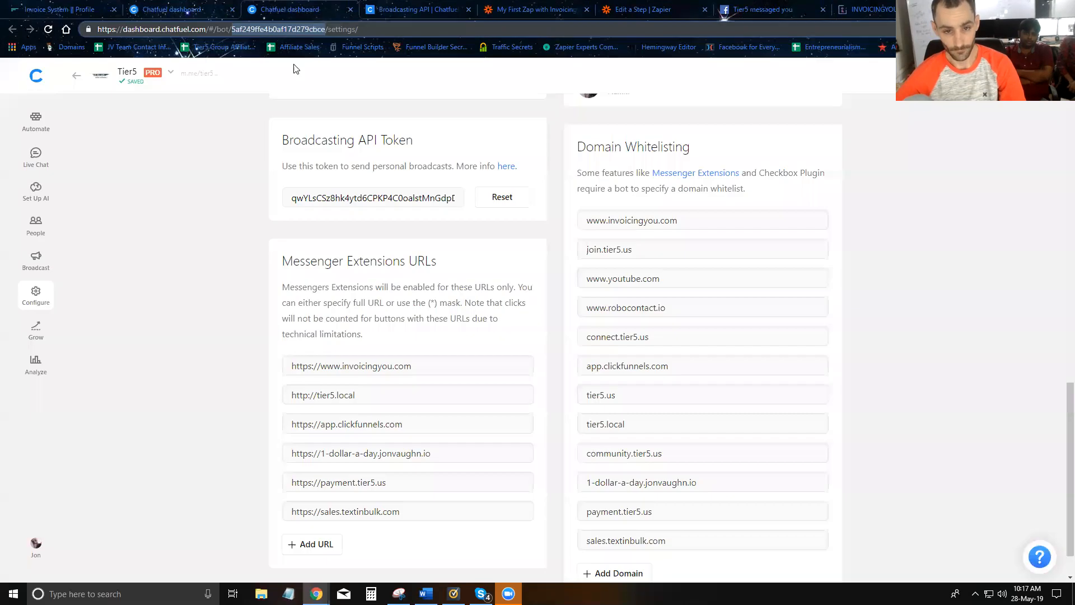
pyautogui.click(373, 197)
pyautogui.click(521, 11)
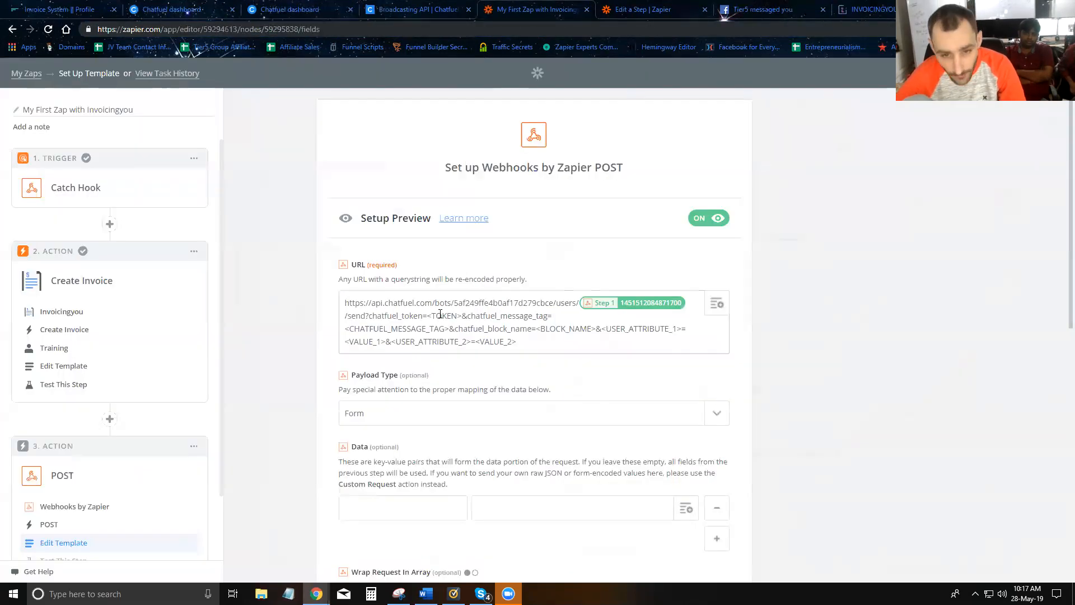
pyautogui.moveTo(462, 316); pyautogui.dragTo(430, 315)
pyautogui.hotkey('ctrl', 'v')
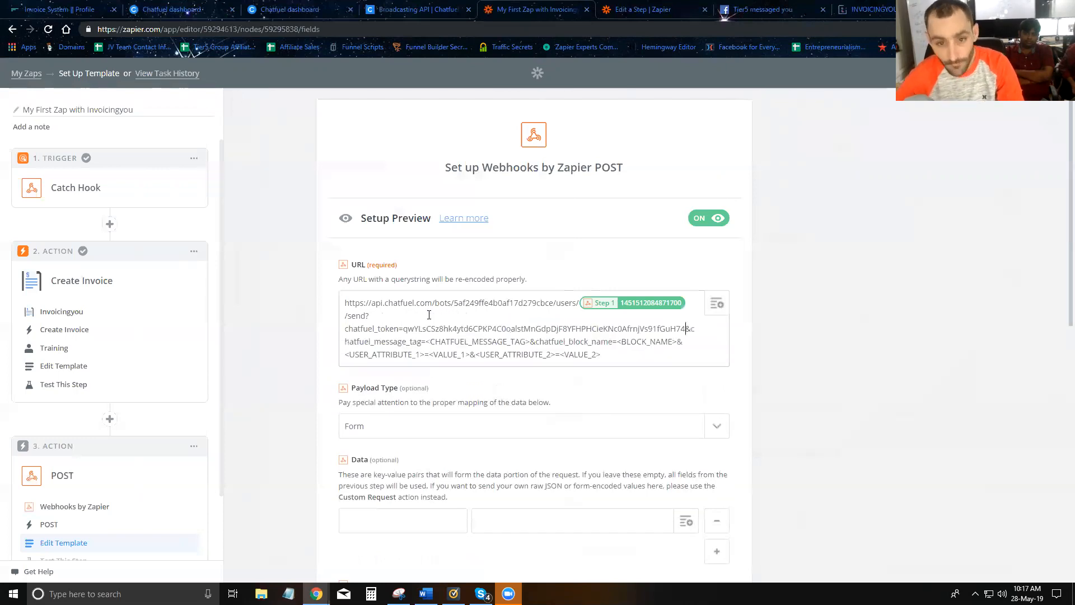
pyautogui.click(380, 13)
# - Copy PAYMENT_UPDATE from the message tags docs over <CHATFUEL_MESSAGE_TAG>, removing the extra line break
pyautogui.scroll(-2, 625, 472)
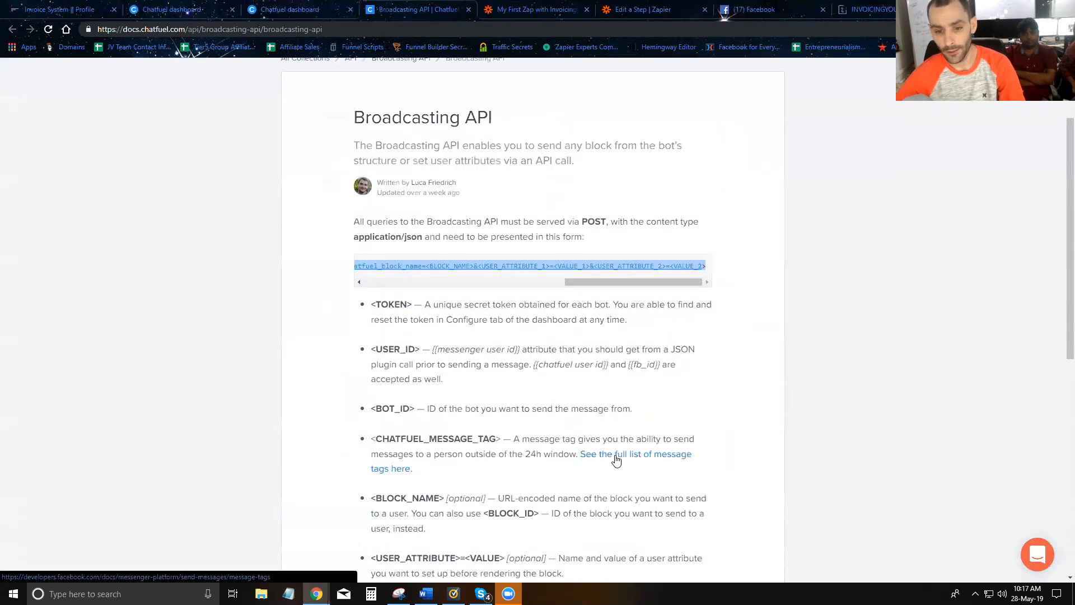
pyautogui.click(615, 456)
pyautogui.scroll(-12, 391, 364)
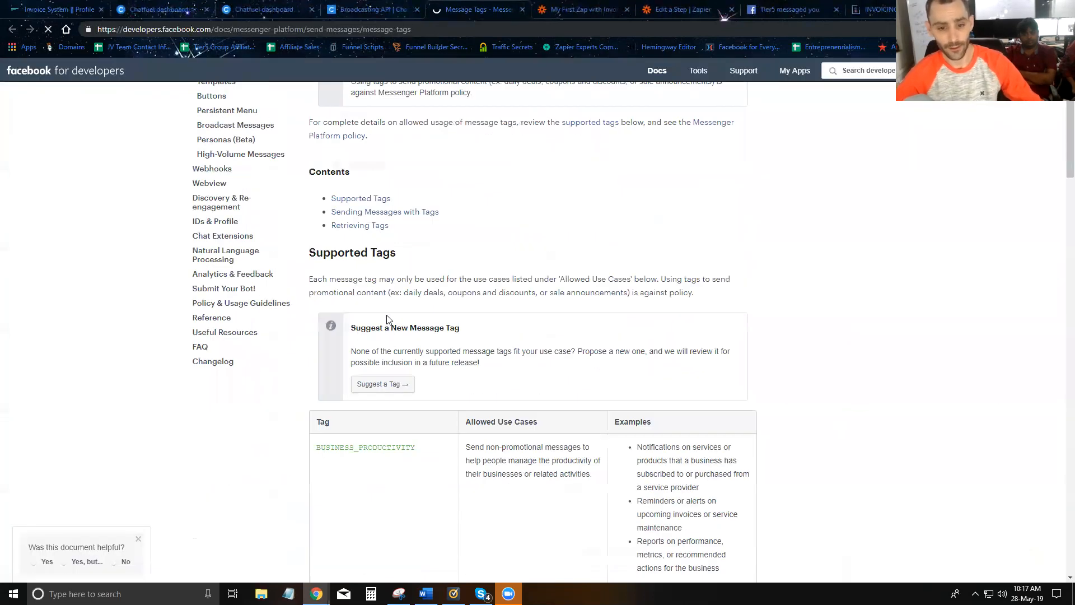
pyautogui.scroll(-2, 391, 354)
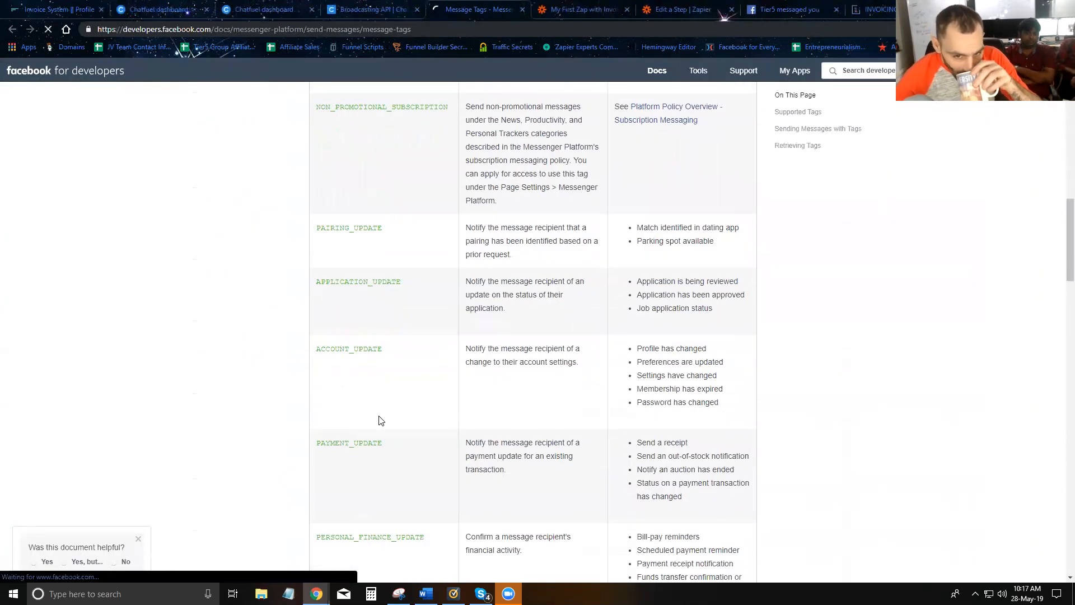
pyautogui.doubleClick(359, 440)
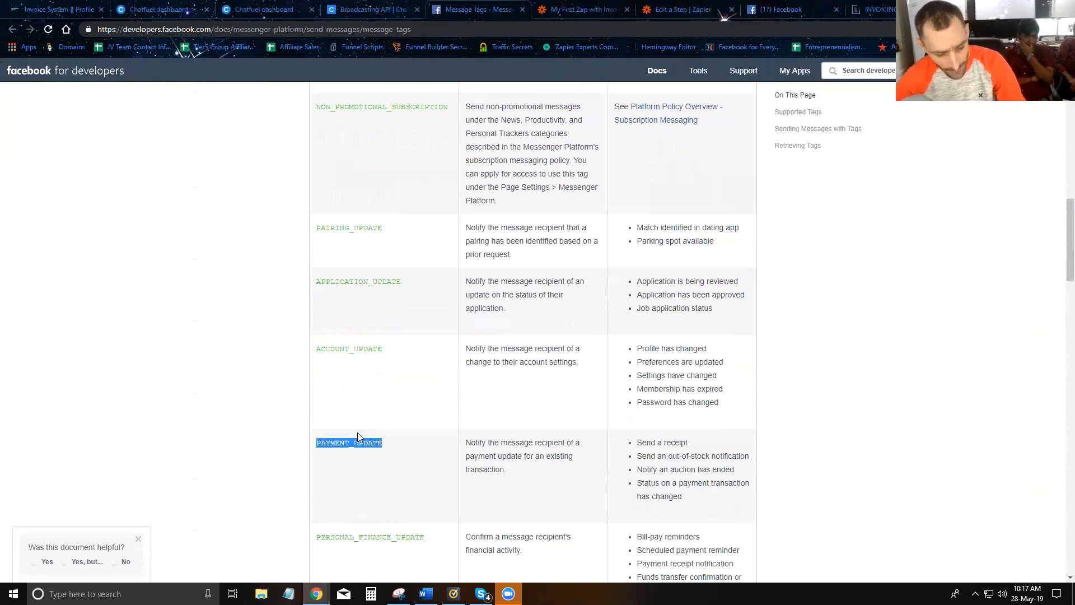
pyautogui.click(554, 10)
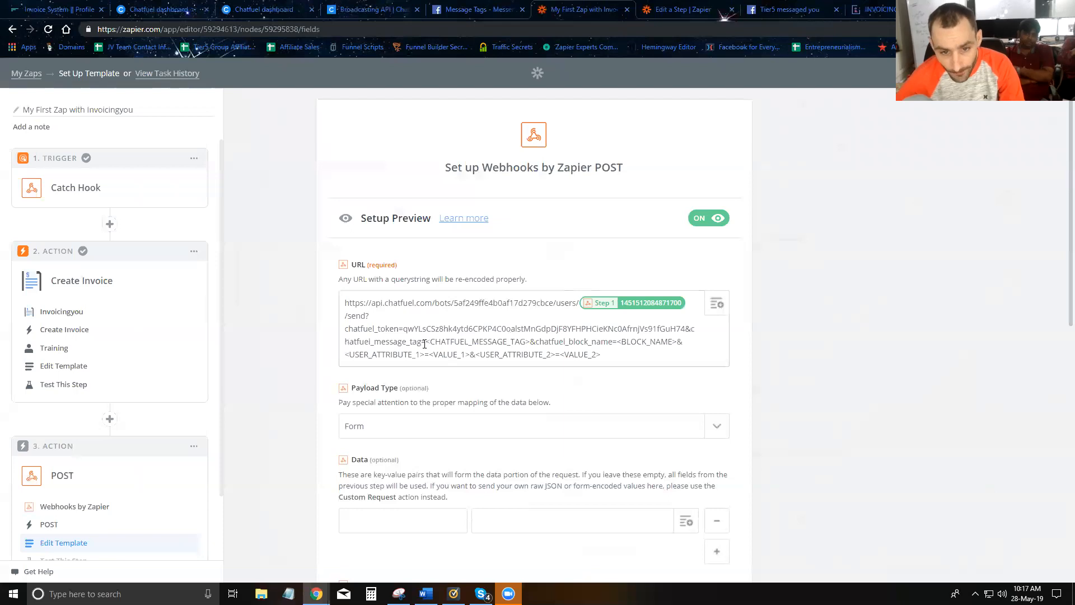
pyautogui.moveTo(428, 342); pyautogui.dragTo(529, 341)
pyautogui.hotkey('ctrl', 'v')
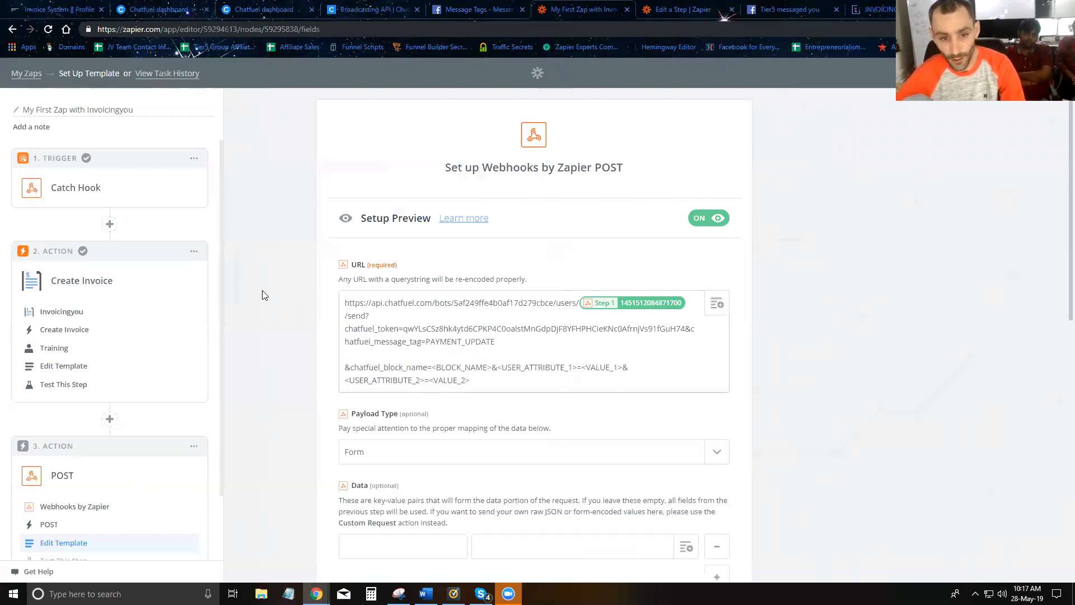
pyautogui.press('BackSpace')
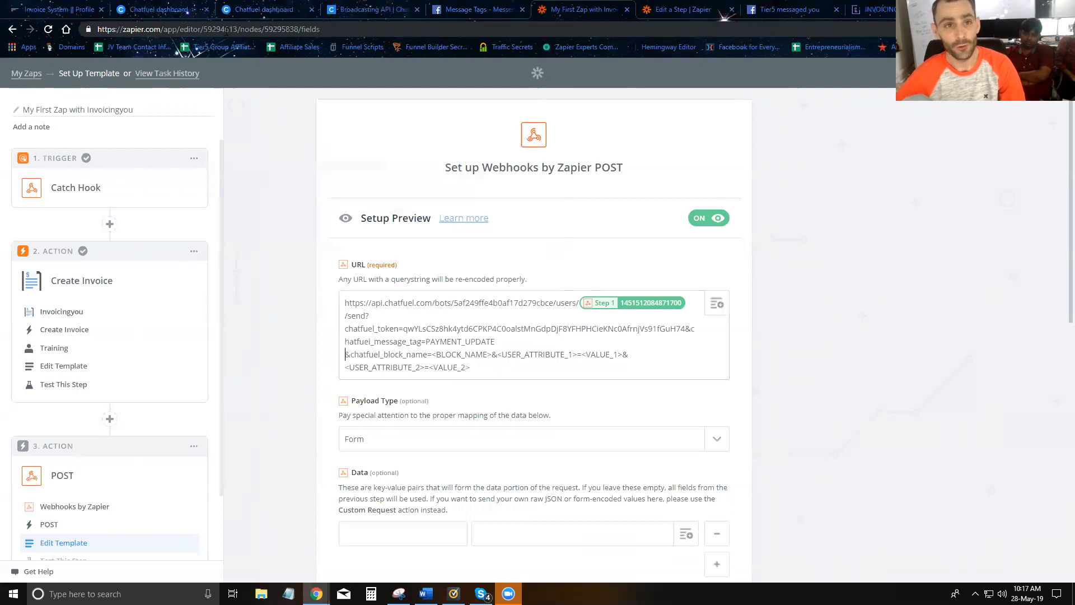
# - Rename the Deliver Invoice Demo block to Deliver-Invoice-Demo and copy the name
pyautogui.click(171, 11)
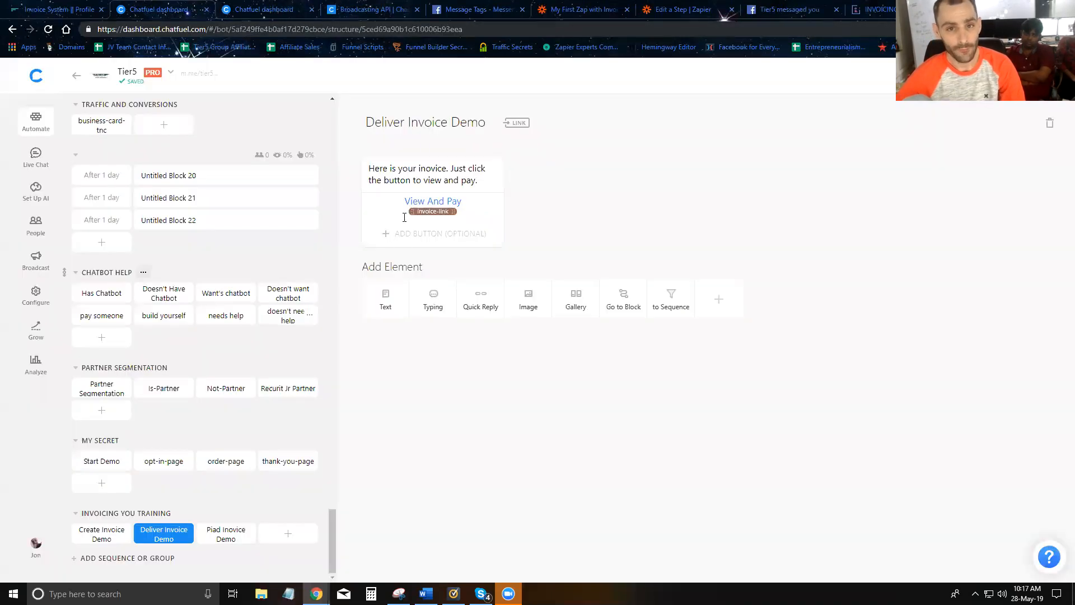
pyautogui.click(419, 123)
pyautogui.press('BackSpace')
pyautogui.write('-')
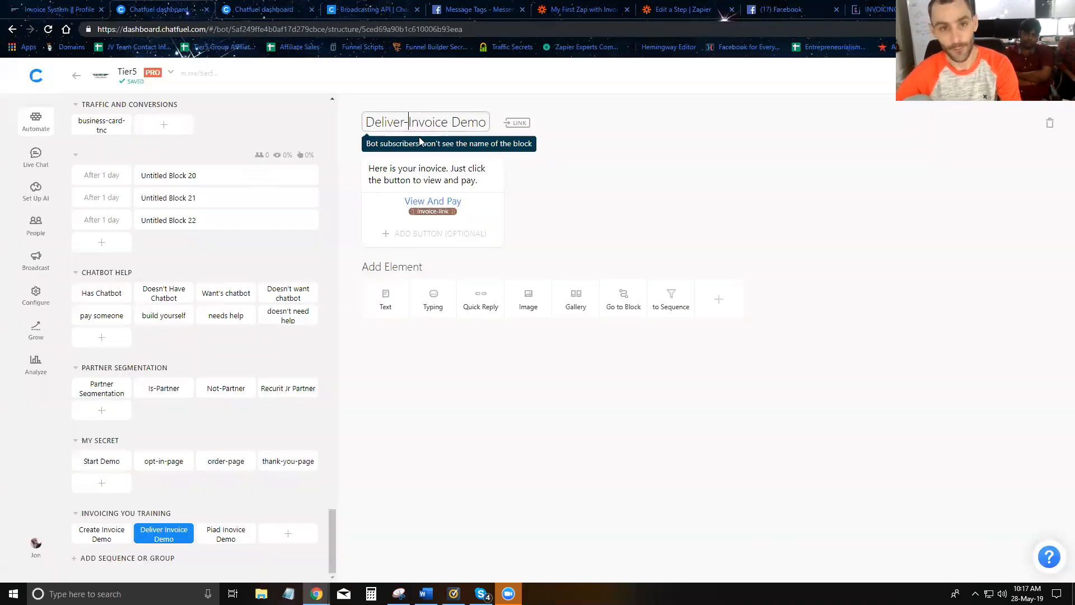
pyautogui.press('BackSpace')
pyautogui.write('-')
pyautogui.tripleClick(440, 123)
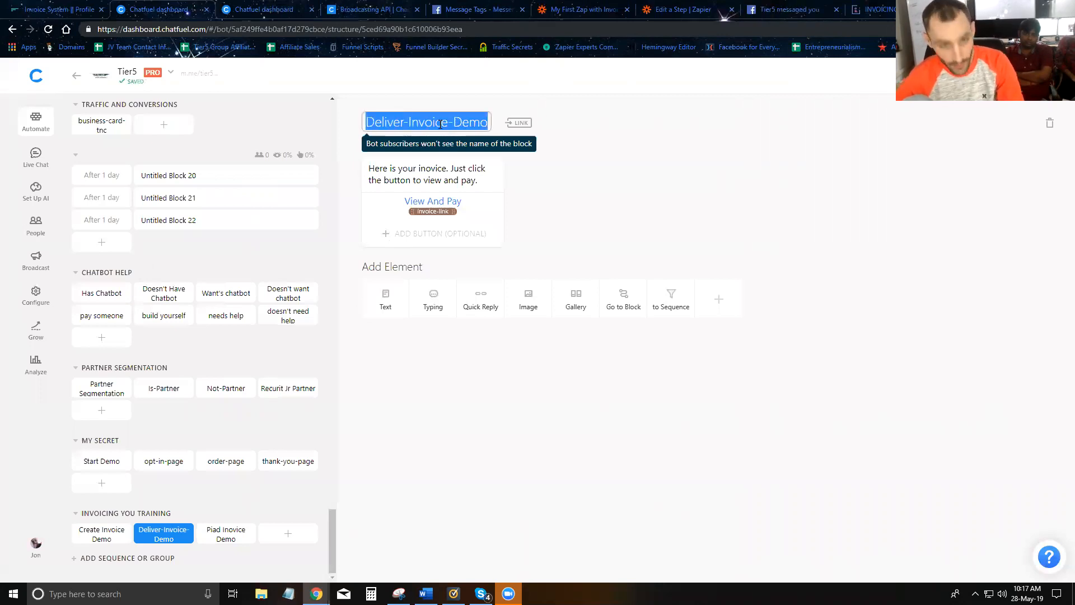
# - Paste Deliver-Invoice-Demo over the <BLOCK_NAME> placeholder in the webhook URL
pyautogui.click(579, 9)
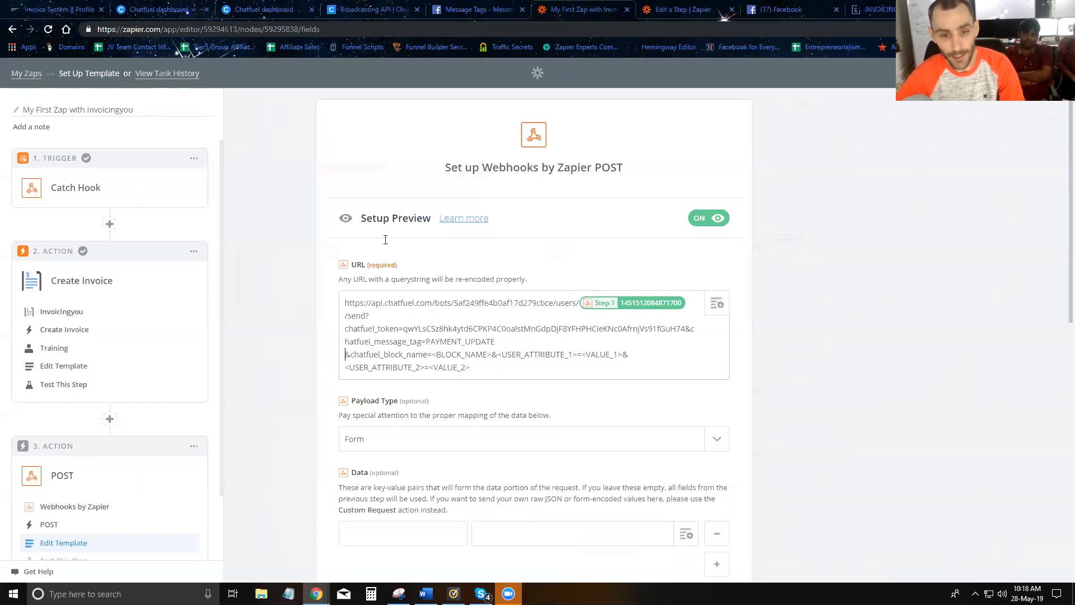
pyautogui.moveTo(433, 354); pyautogui.dragTo(492, 354)
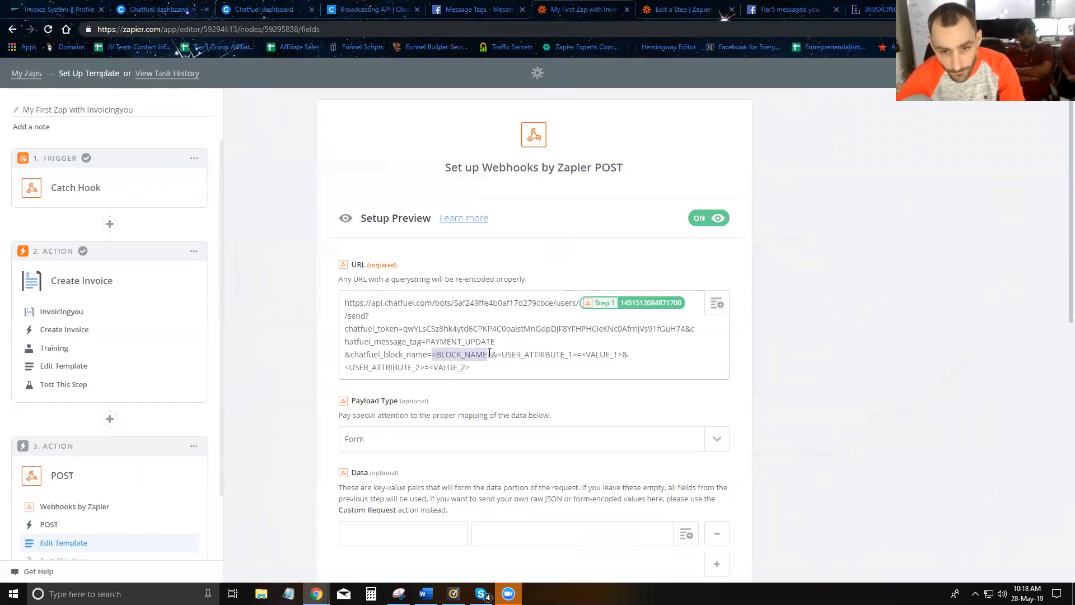
pyautogui.hotkey('ctrl', 'v')
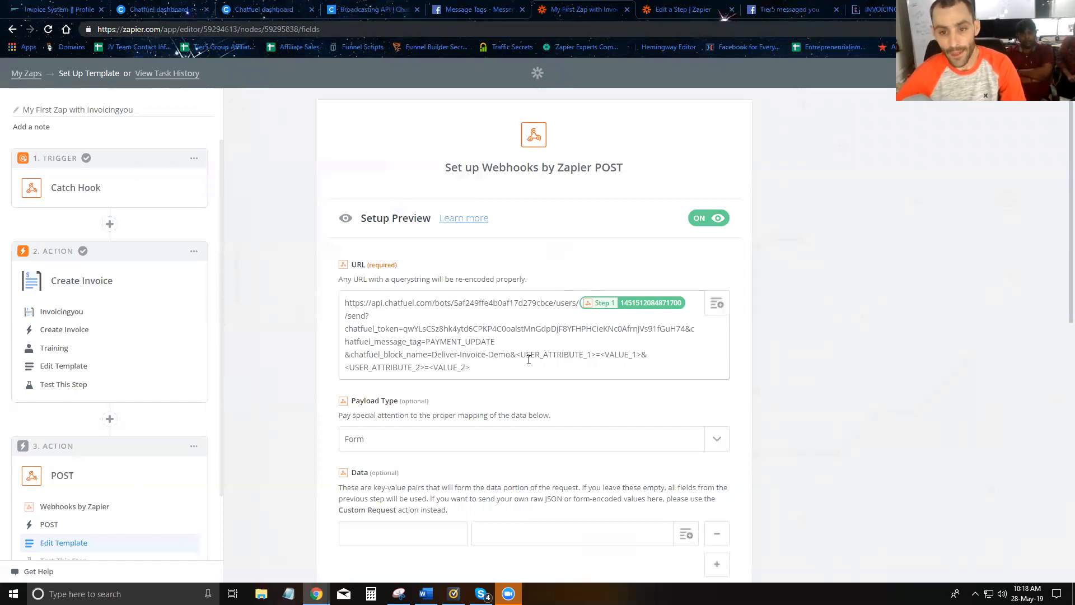
# - Copy the invoice-link attribute name from the View And Pay button's URL
pyautogui.click(163, 10)
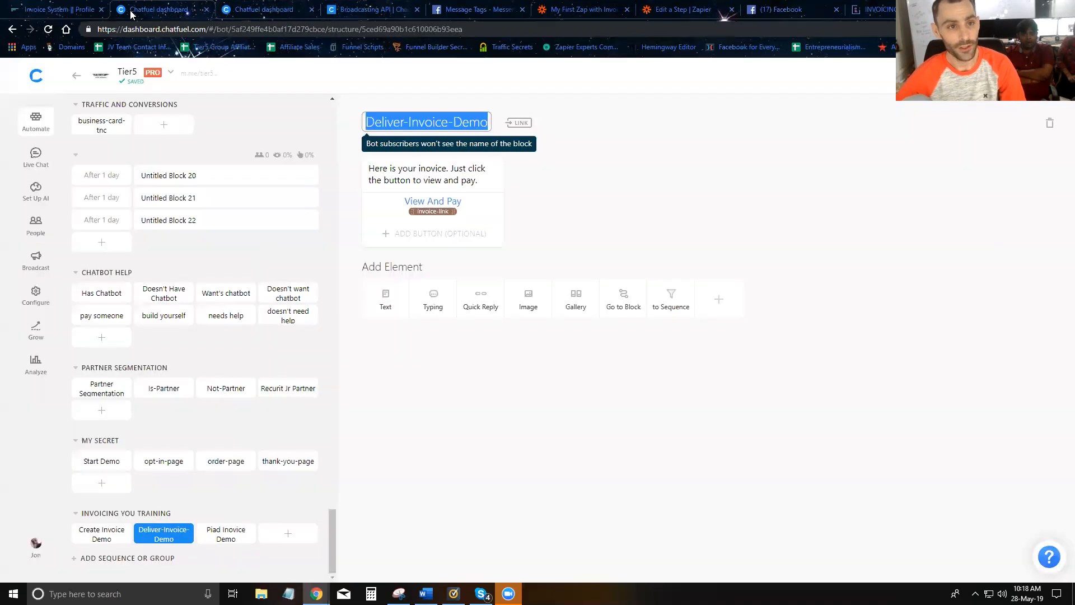
pyautogui.click(423, 210)
pyautogui.click(373, 262)
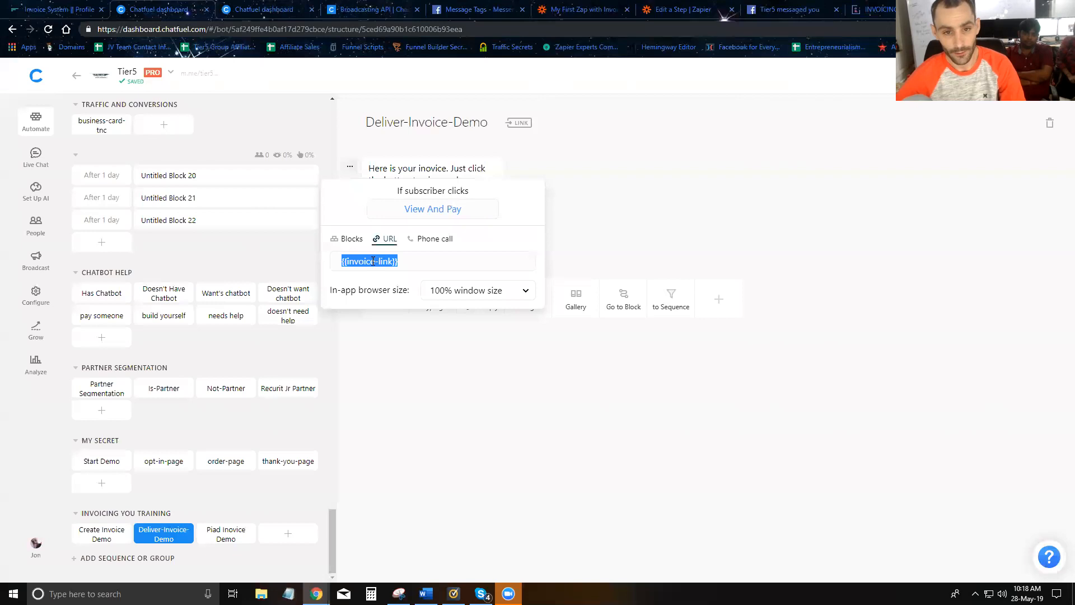
pyautogui.click(373, 261)
pyautogui.moveTo(393, 262); pyautogui.dragTo(348, 267)
pyautogui.hotkey('ctrl', 'c')
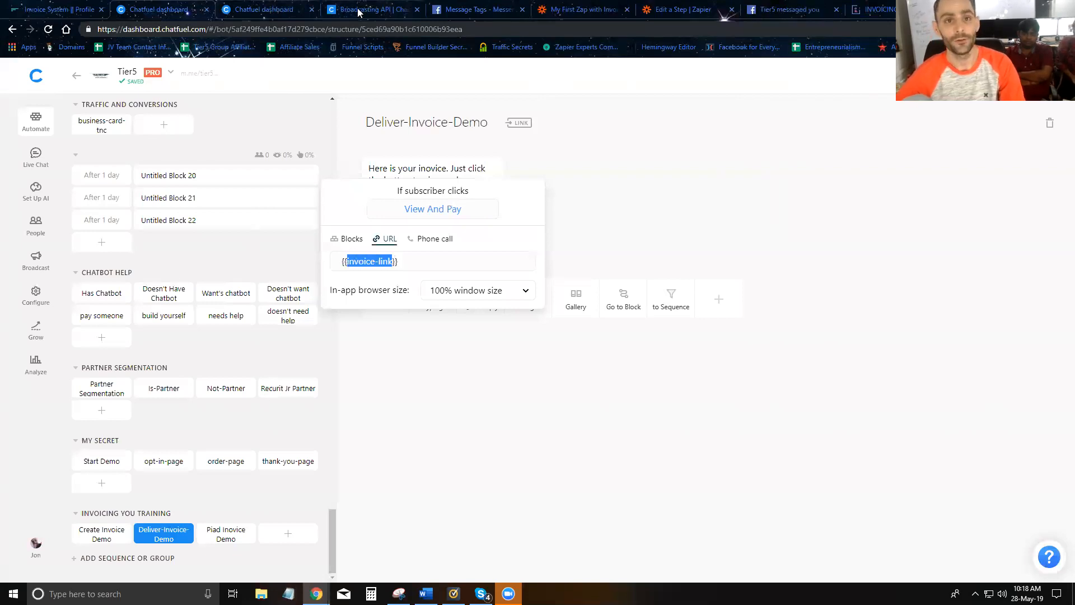
pyautogui.click(359, 9)
pyautogui.click(566, 9)
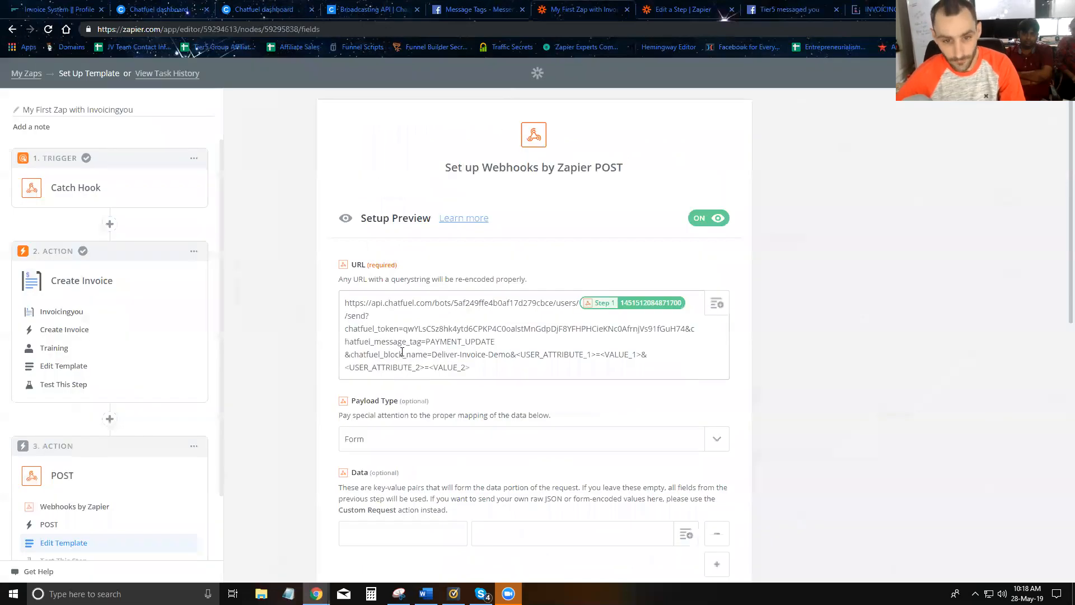
# - Replace the first attribute placeholder with invoice-link and map it to Step 2's invoice URL
pyautogui.moveTo(517, 355); pyautogui.dragTo(645, 355)
pyautogui.hotkey('ctrl', 'v')
pyautogui.moveTo(562, 355); pyautogui.dragTo(631, 396)
pyautogui.press('BackSpace')
pyautogui.click(716, 303)
pyautogui.click(476, 428)
pyautogui.click(444, 480)
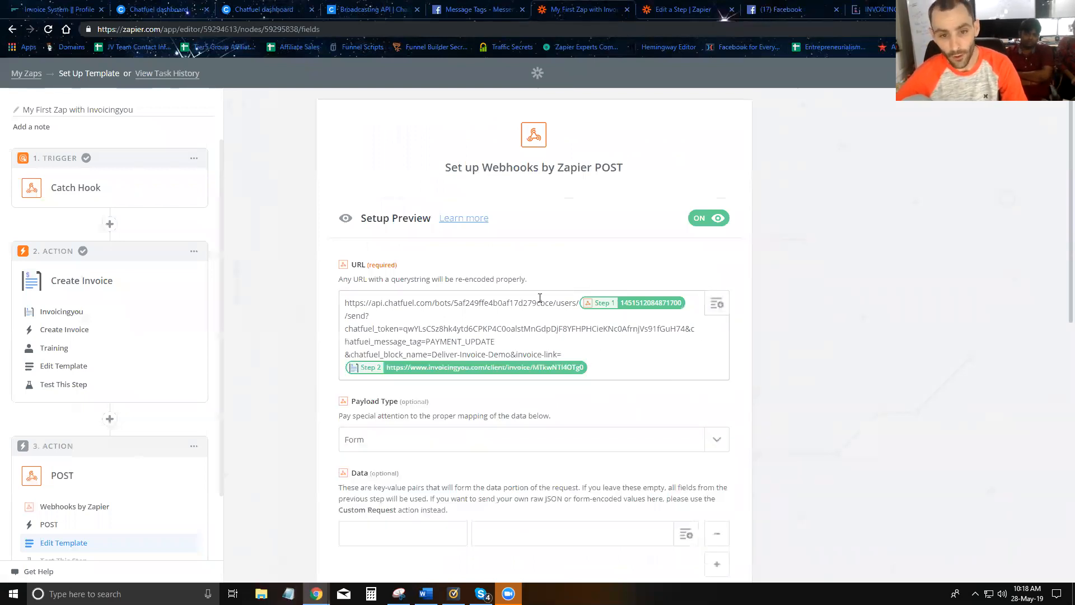
# - Set the payload type to Json and continue
pyautogui.scroll(-10, 629, 298)
pyautogui.scroll(5, 566, 300)
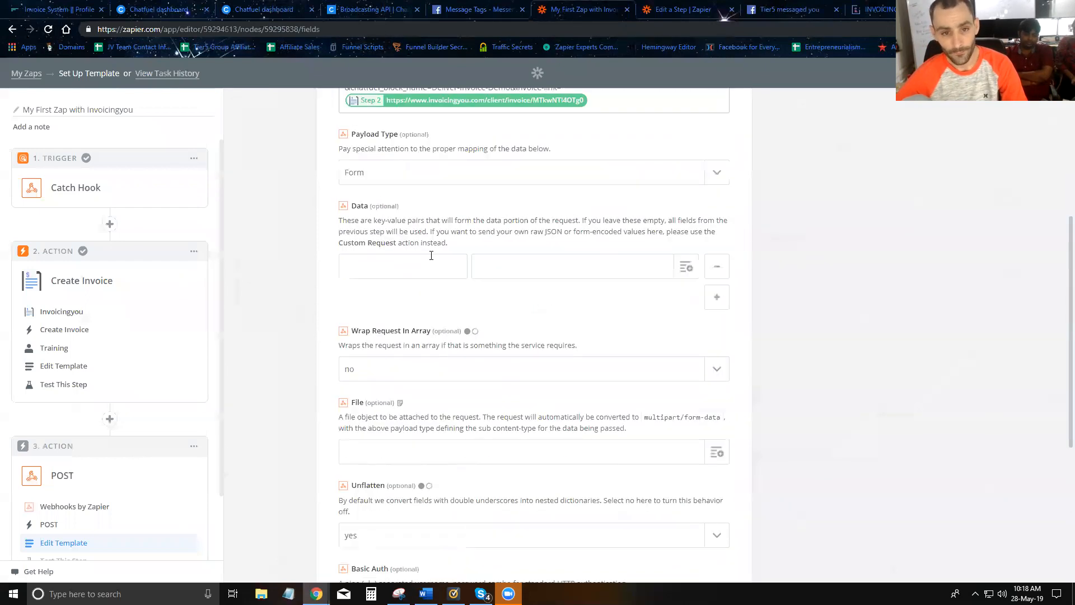
pyautogui.click(401, 175)
pyautogui.click(374, 244)
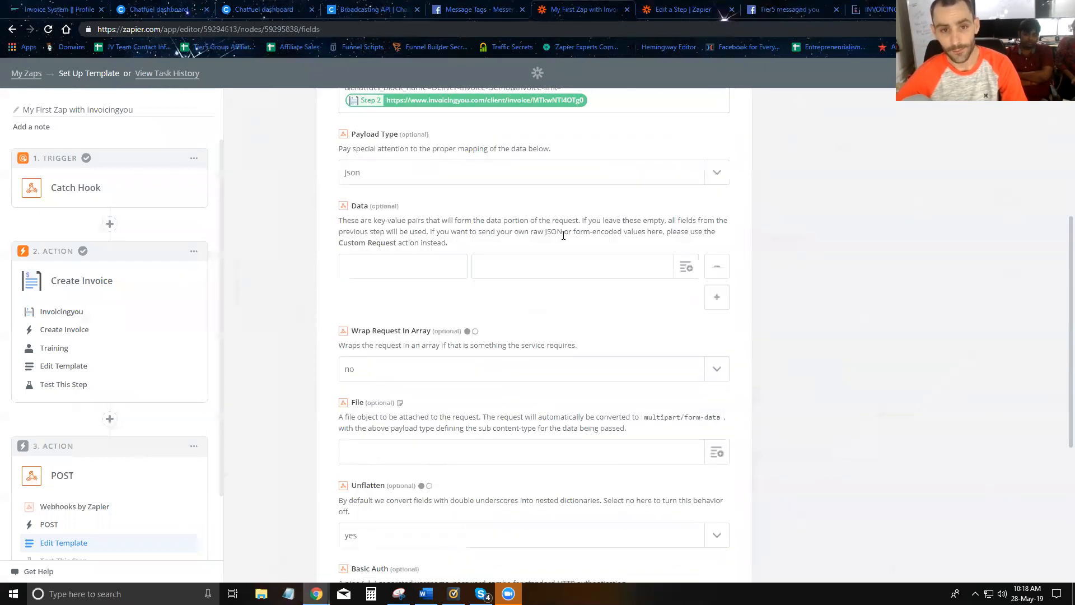
pyautogui.scroll(-5, 563, 235)
pyautogui.click(711, 511)
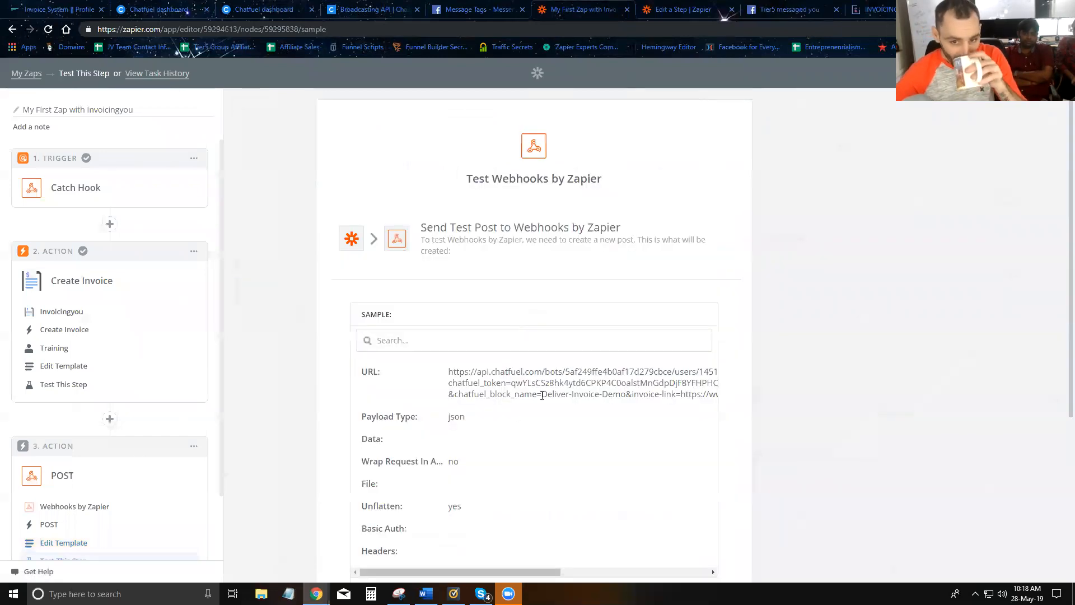
# - Send a test POST to Chatfuel, which fails over PAYMENT_UPDATE, then reopen the template settings
pyautogui.scroll(-4, 574, 361)
pyautogui.click(643, 493)
pyautogui.scroll(3, 570, 347)
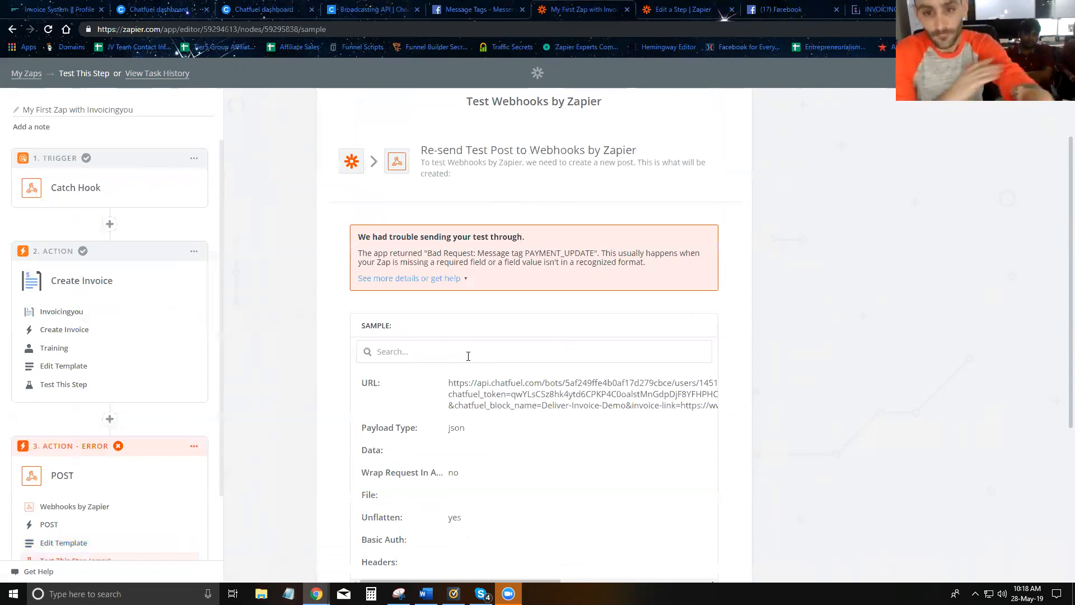
pyautogui.scroll(-1, 67, 482)
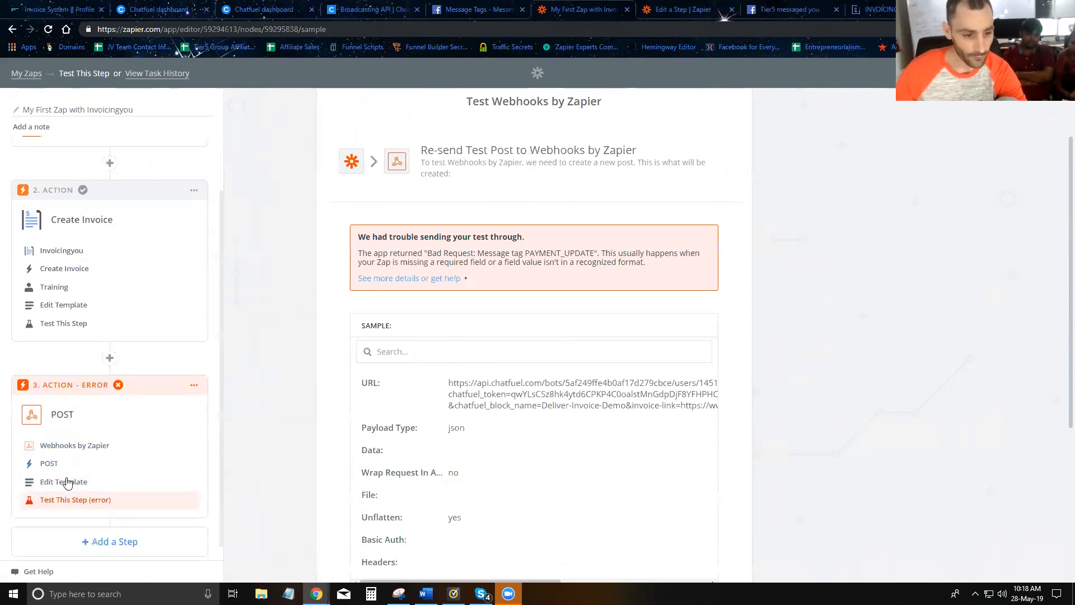
pyautogui.click(68, 473)
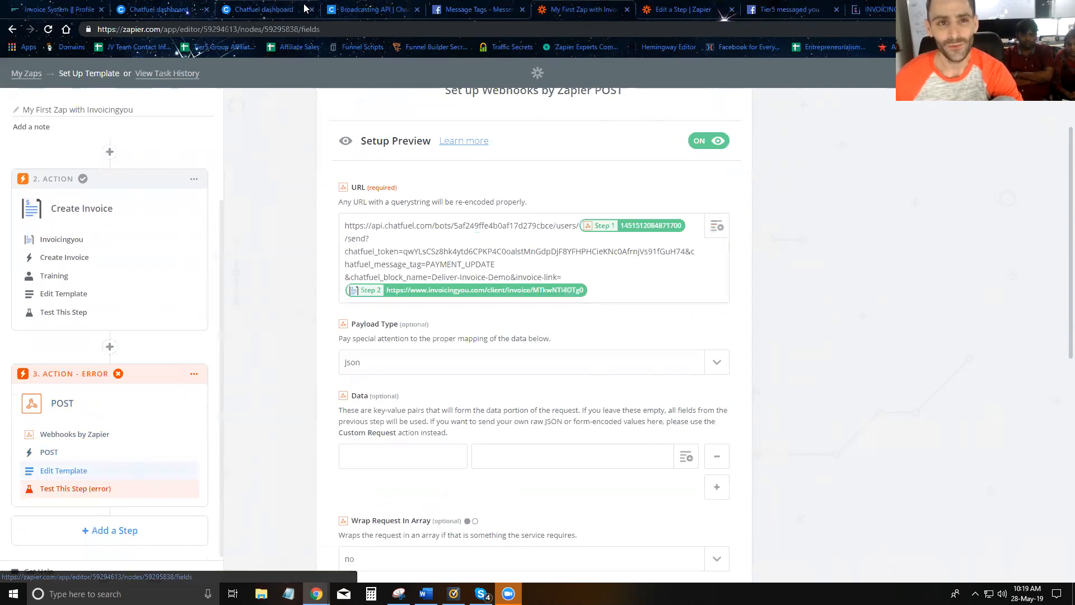
# - Replace the webhook URL with the example request URL from Chatfuel's Broadcasting API docs
pyautogui.click(392, 10)
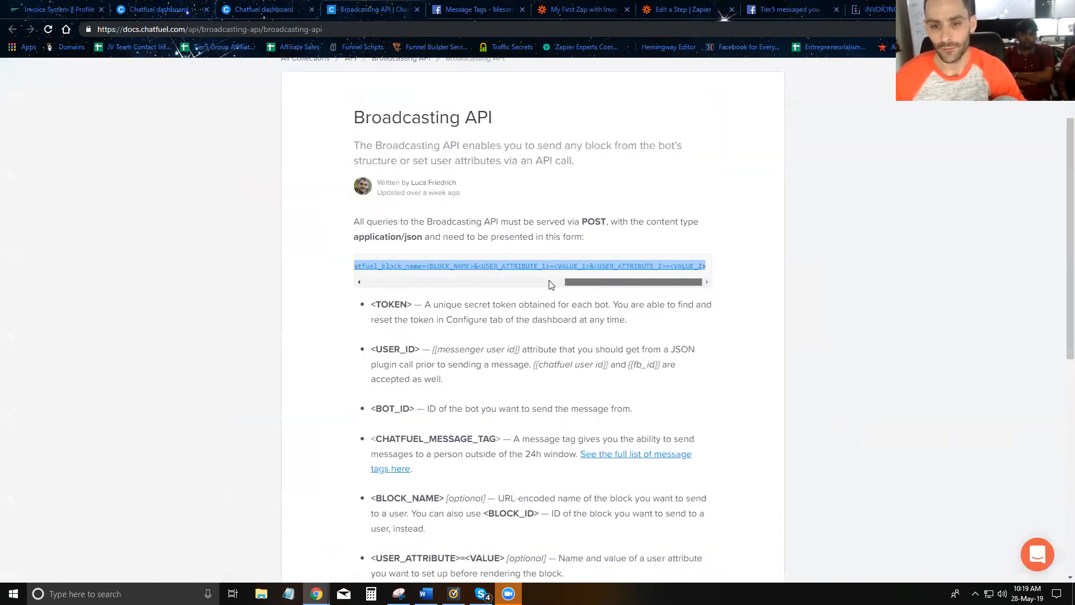
pyautogui.moveTo(580, 282); pyautogui.dragTo(735, 274)
pyautogui.click(368, 256)
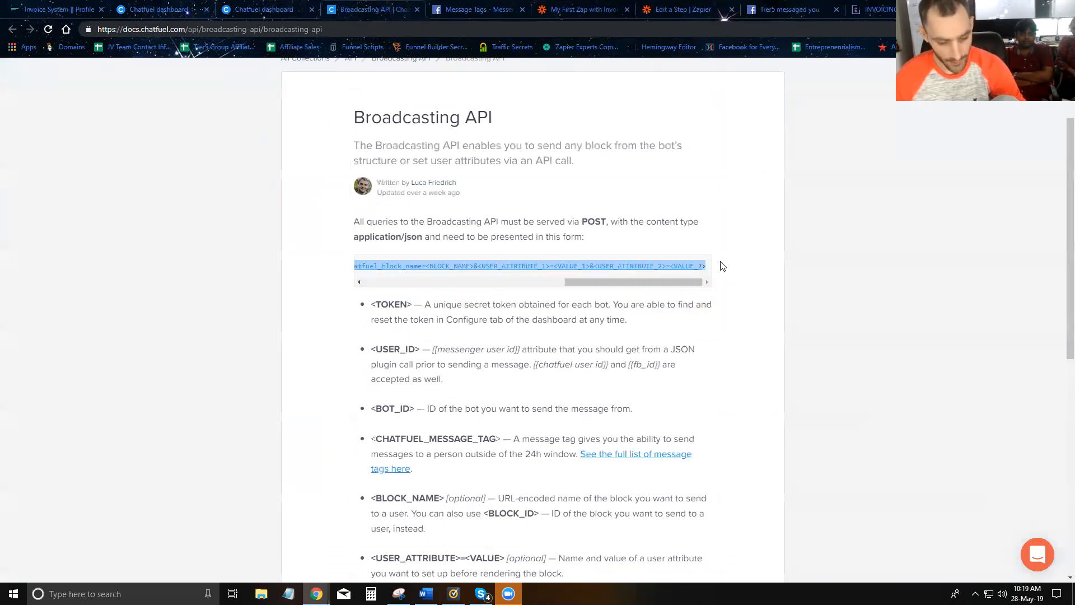
pyautogui.click(567, 9)
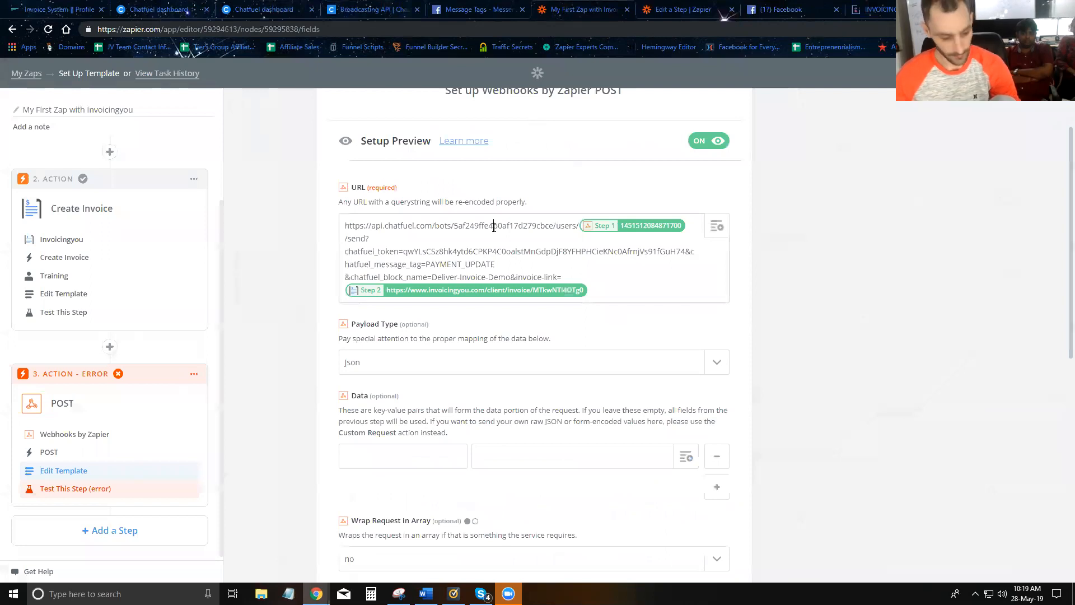
pyautogui.hotkey('ctrl', 'a')
pyautogui.press('BackSpace')
pyautogui.write('https://api.chatfuel.com/bots/<BOT_ID>/users/<USER_ID>/send?chatfuel_token=<TOKEN>&chatfuel_message_tag=<CHATFUEL_MESSAGE_TAG>&chatfuel_block_name=<BLOCK_NAME>&<USER_ATTRIBUTE_1>=<VALUE_1>&<USER_ATTRIBUTE_2>=<VALUE_2>')
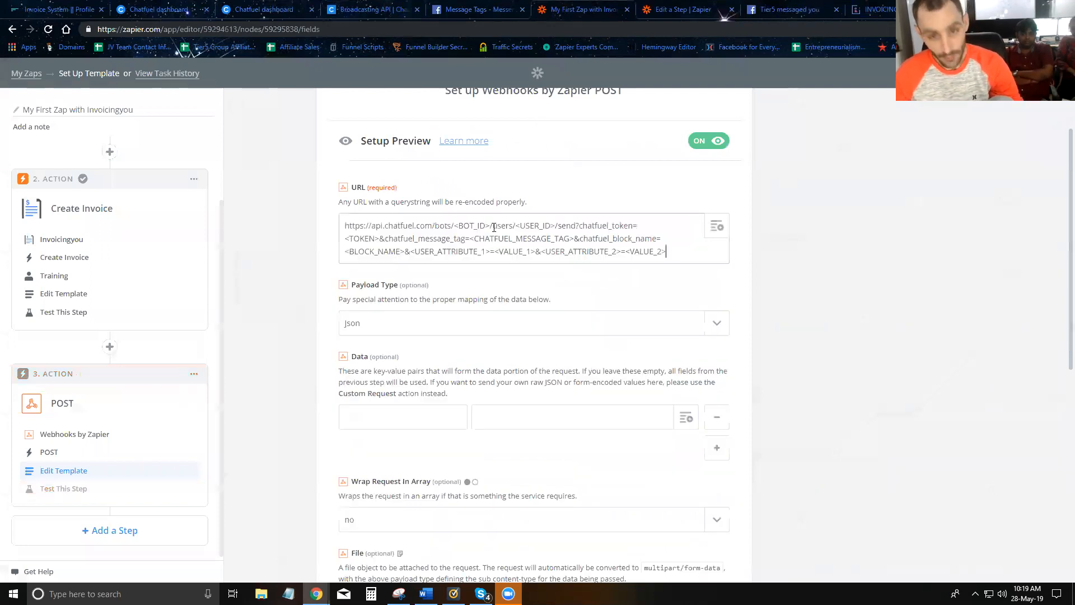
# - Paste the bot's ID over <BOT_ID> and delete the <USER_ID> placeholder
pyautogui.click(380, 9)
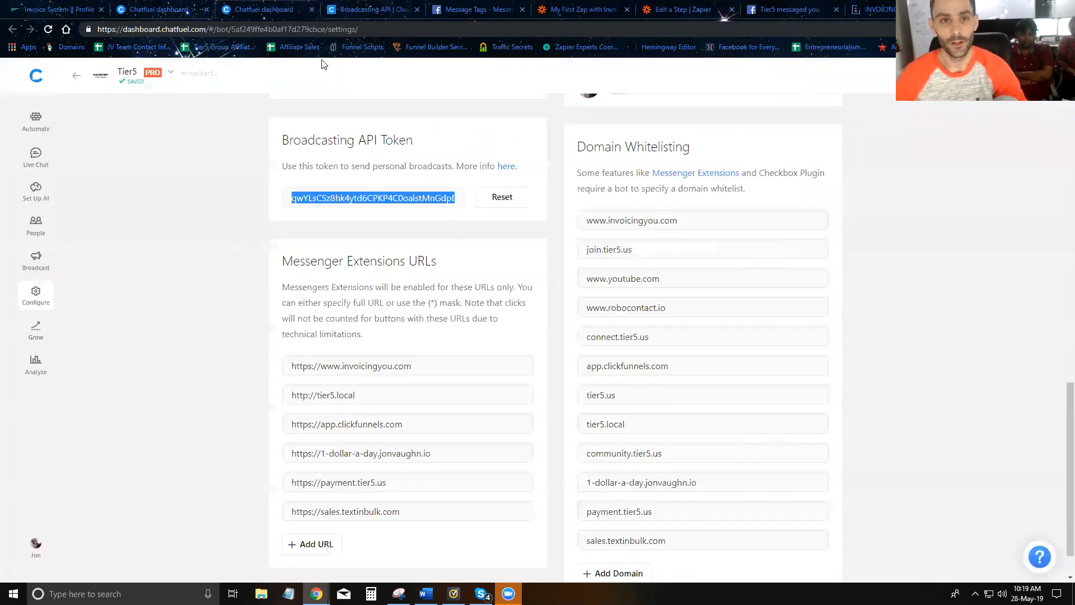
pyautogui.doubleClick(279, 29)
pyautogui.hotkey('ctrl', 'c')
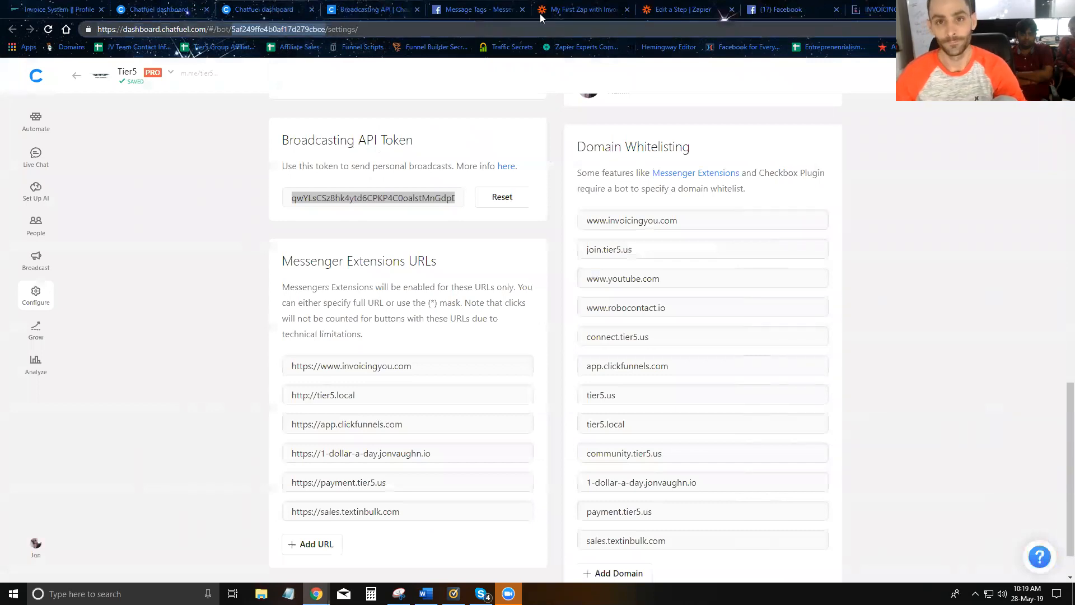
pyautogui.click(540, 13)
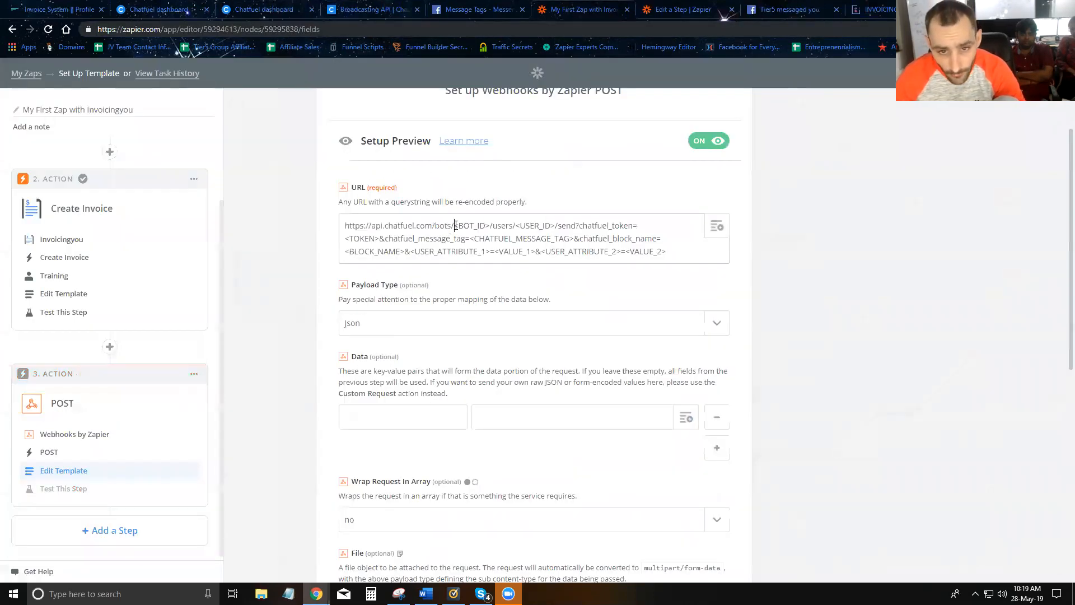
pyautogui.moveTo(456, 225); pyautogui.dragTo(487, 225)
pyautogui.hotkey('ctrl', 'v')
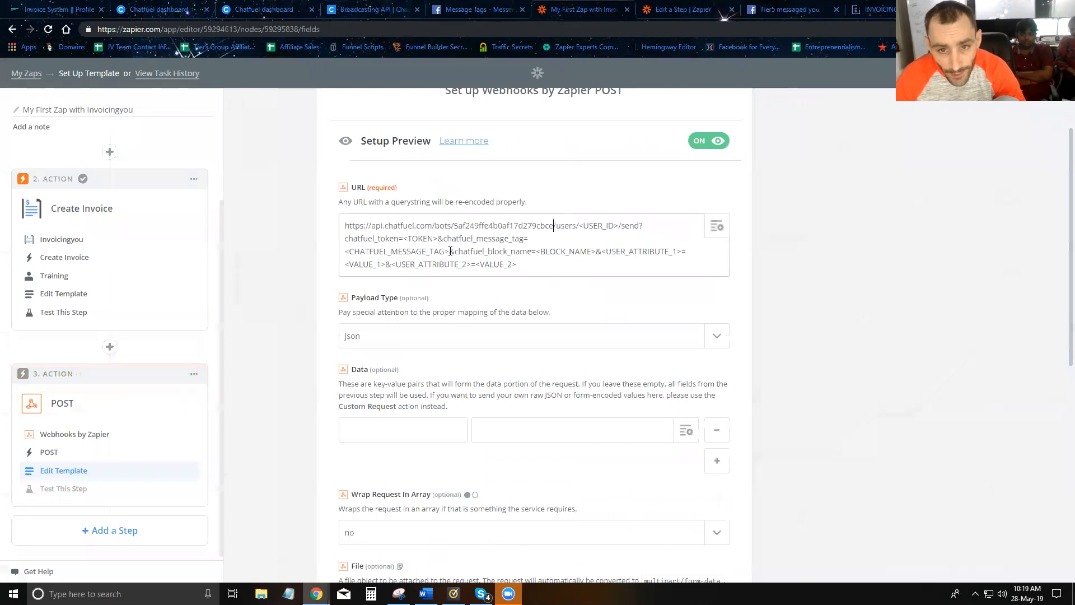
pyautogui.moveTo(579, 227); pyautogui.dragTo(616, 225)
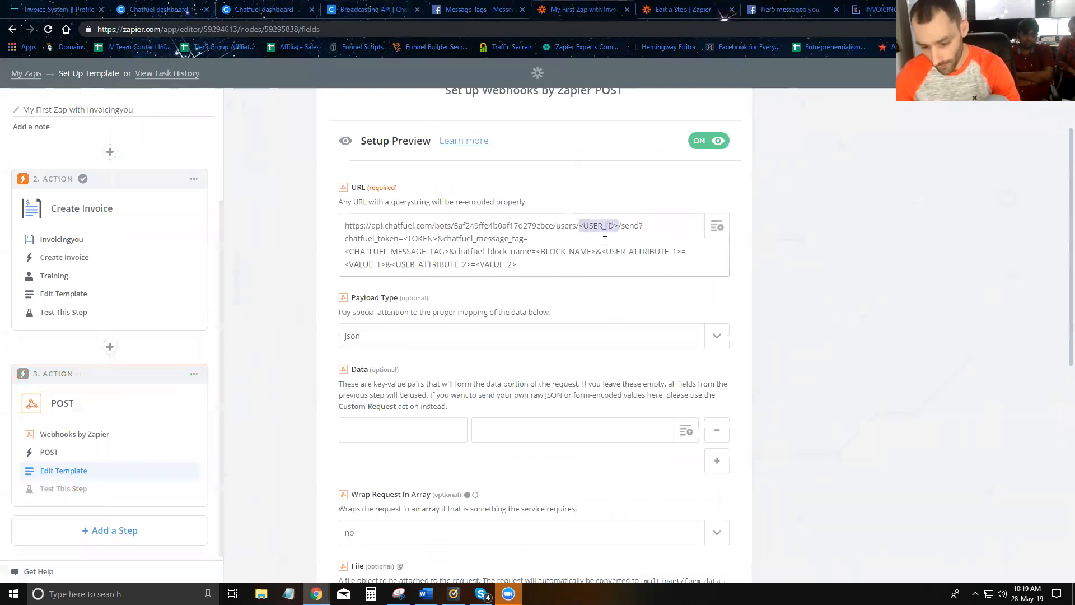
pyautogui.press('BackSpace')
pyautogui.click(717, 227)
# - Insert Step 1's Chatfuel User ID after users/ and paste the broadcasting token over <TOKEN>
pyautogui.click(455, 298)
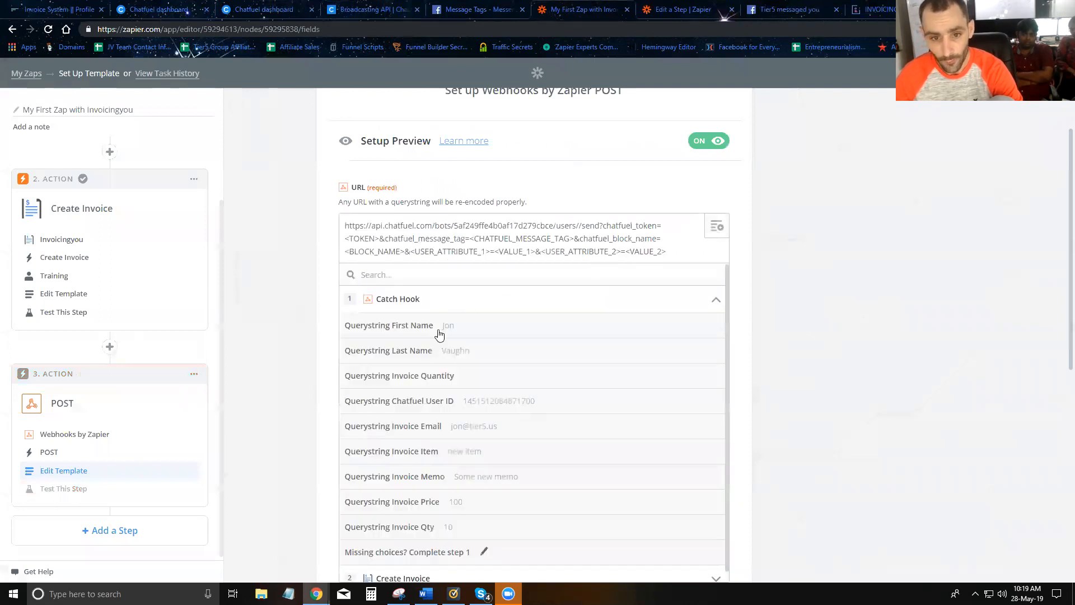
pyautogui.click(410, 408)
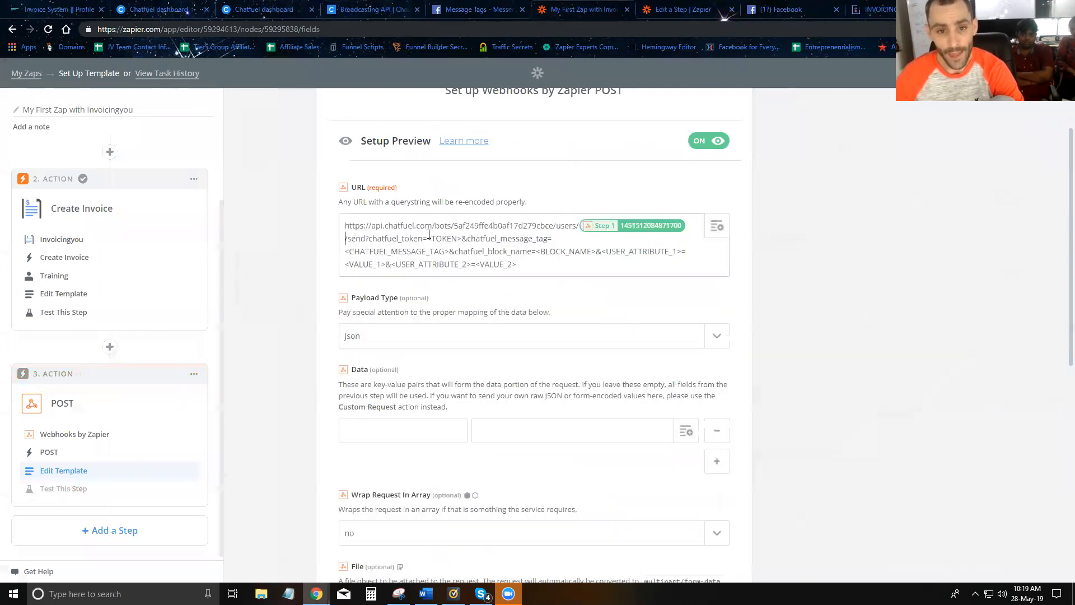
pyautogui.click(371, 10)
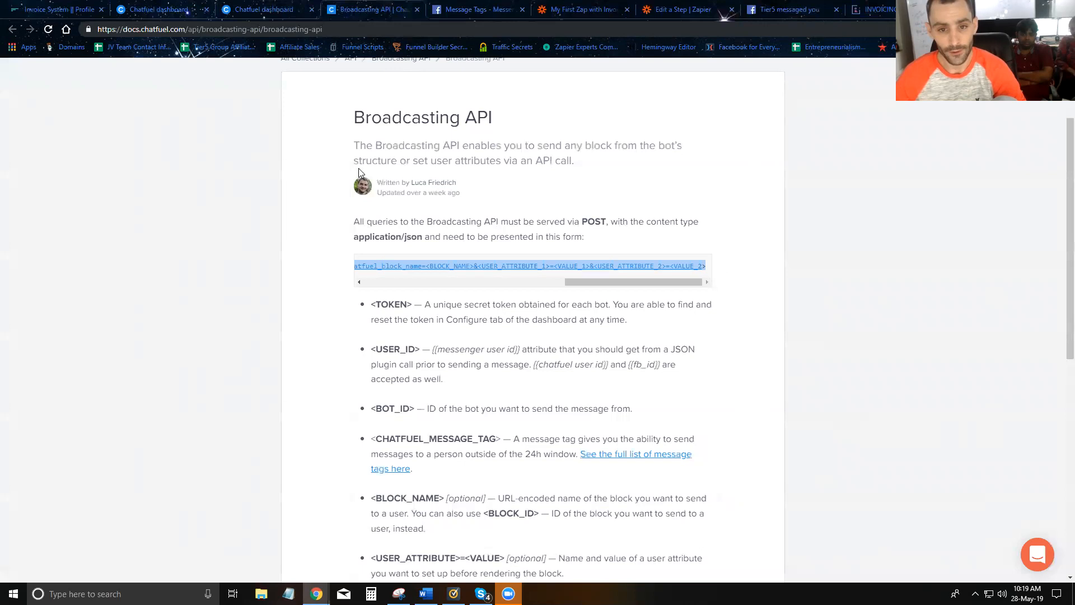
pyautogui.click(281, 16)
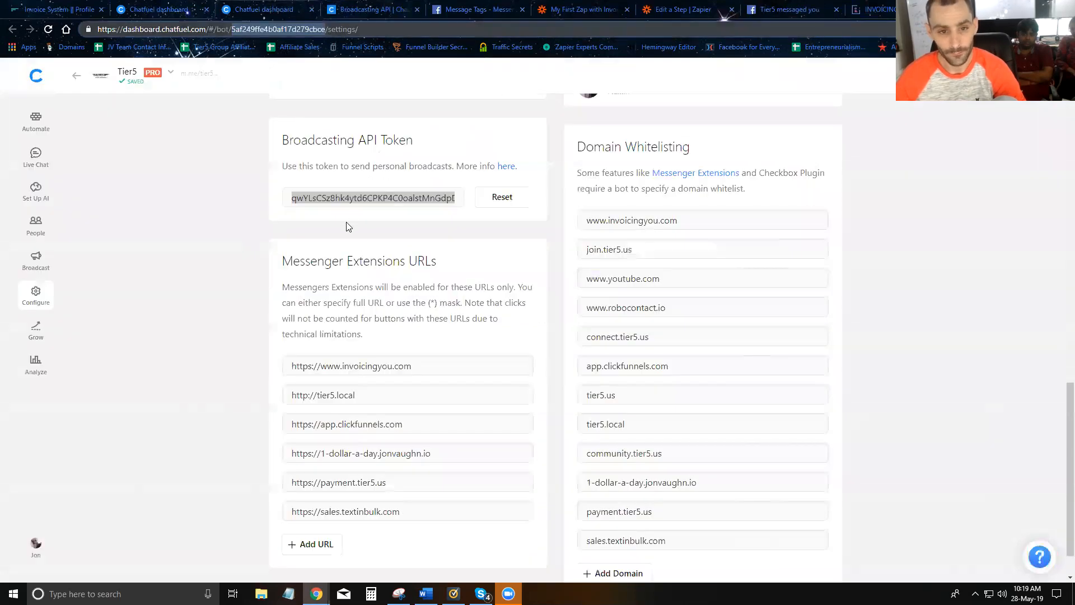
pyautogui.click(386, 198)
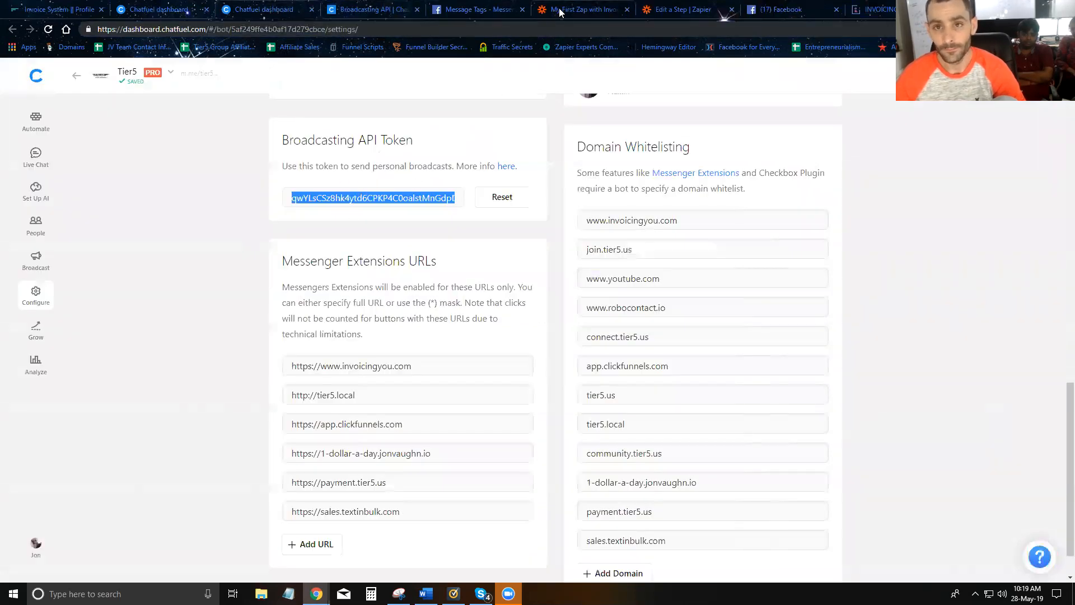
pyautogui.click(561, 11)
pyautogui.moveTo(429, 236); pyautogui.dragTo(459, 240)
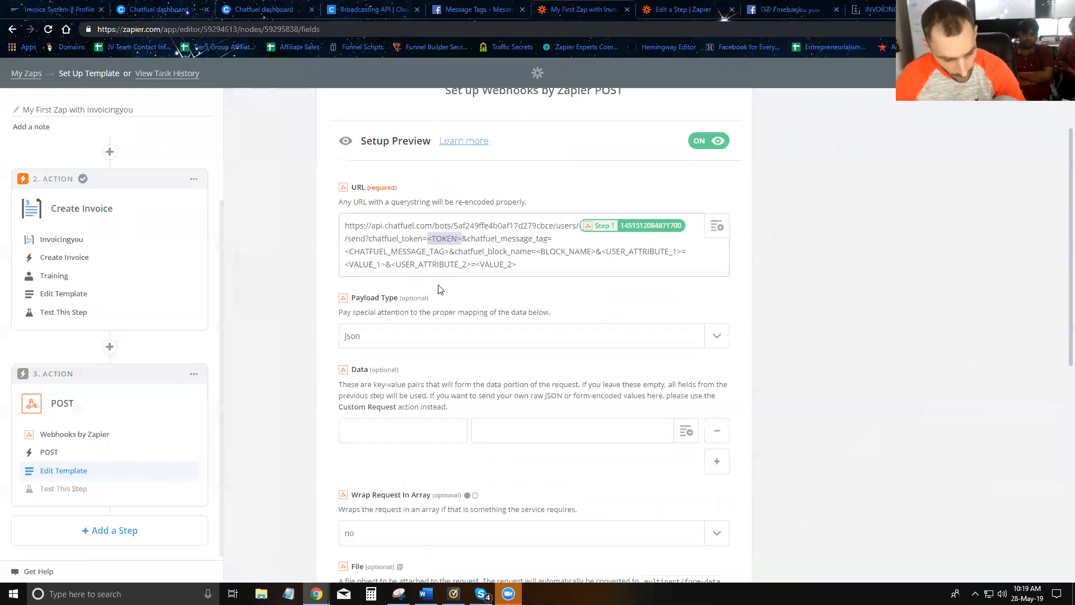
pyautogui.hotkey('ctrl', 'v')
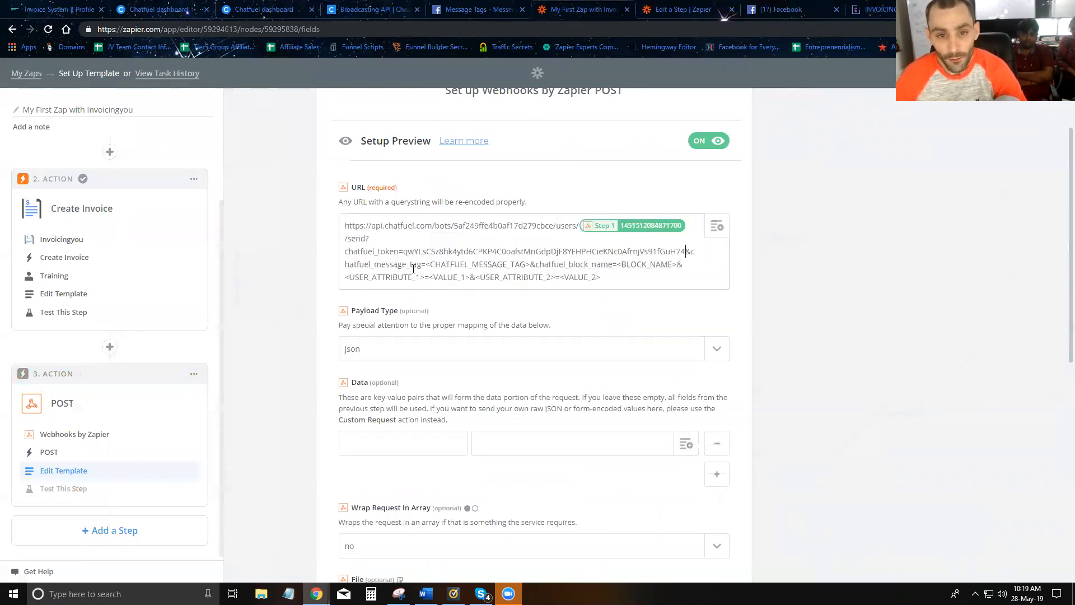
# - Replace <CHATFUEL_MESSAGE_TAG> with PAYMENT_UPDATE from Messenger's message tag docs
pyautogui.click(460, 10)
pyautogui.click(365, 443)
pyautogui.moveTo(380, 443); pyautogui.dragTo(320, 441)
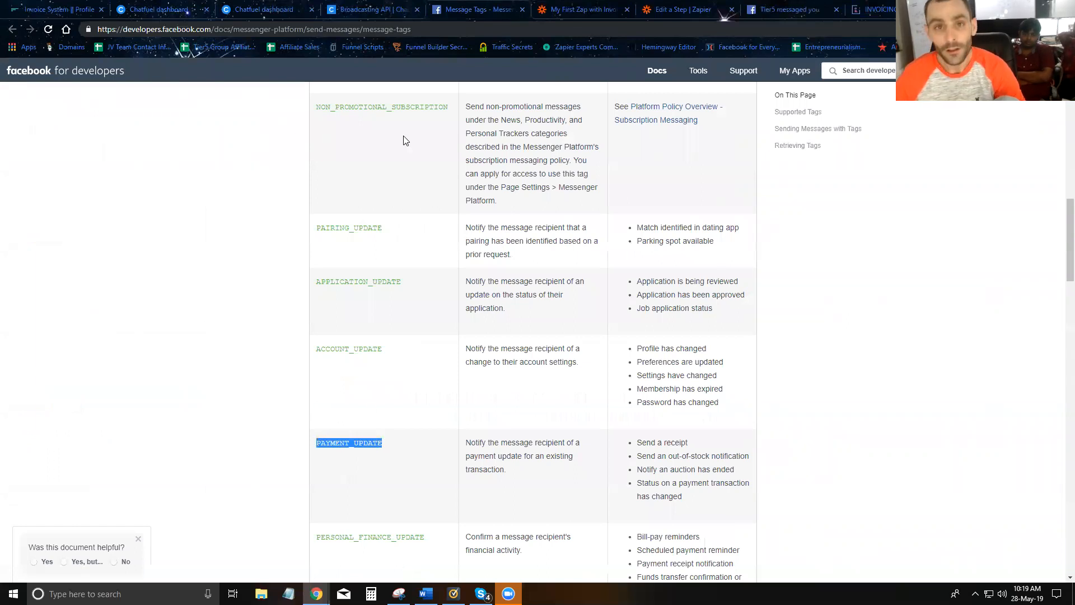
pyautogui.click(577, 8)
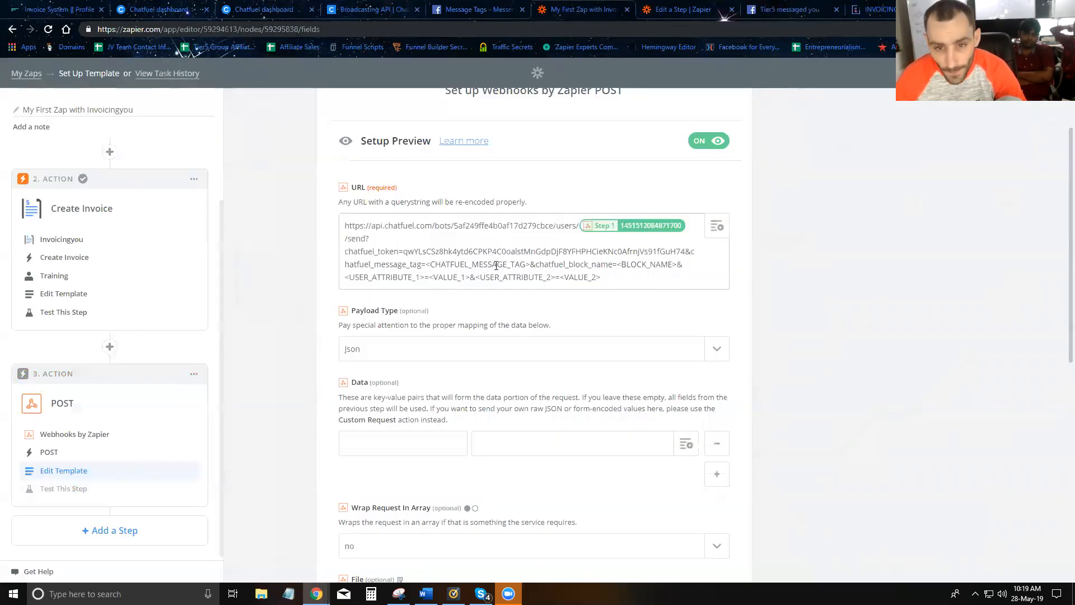
pyautogui.moveTo(426, 264); pyautogui.dragTo(525, 265)
pyautogui.hotkey('ctrl', 'v')
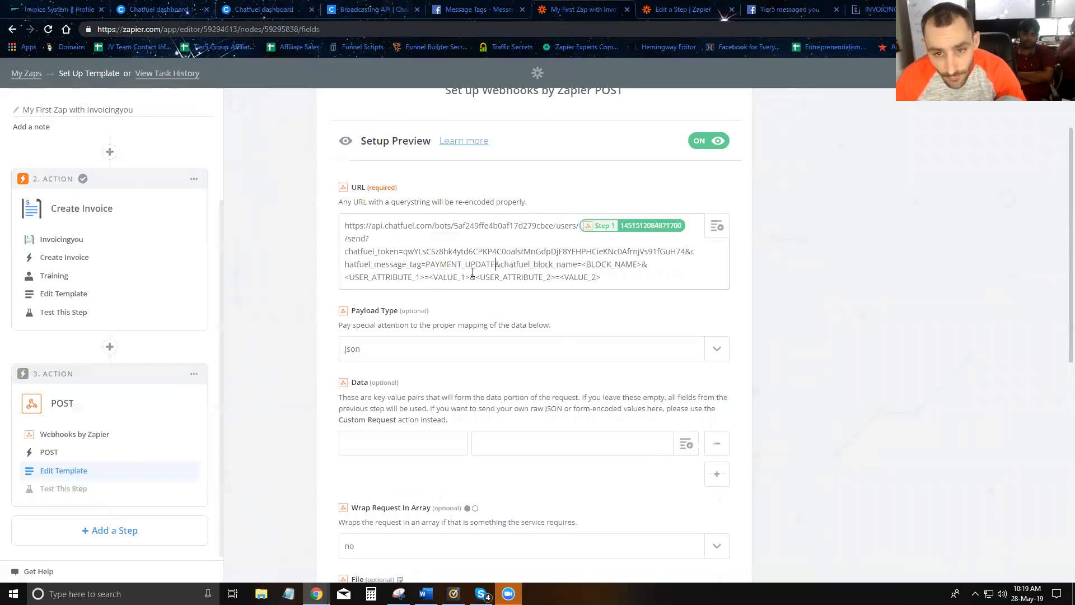
# - Replace <BLOCK_NAME> with Deliver-Invoice-Demo copied from the Chatfuel block
pyautogui.click(185, 11)
pyautogui.click(415, 122)
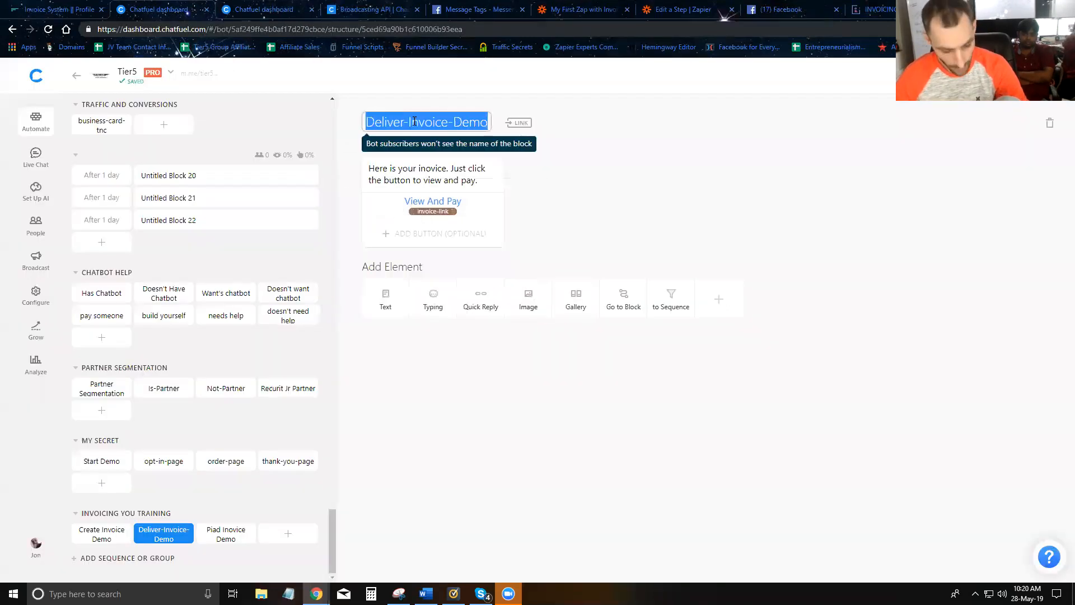
pyautogui.click(583, 9)
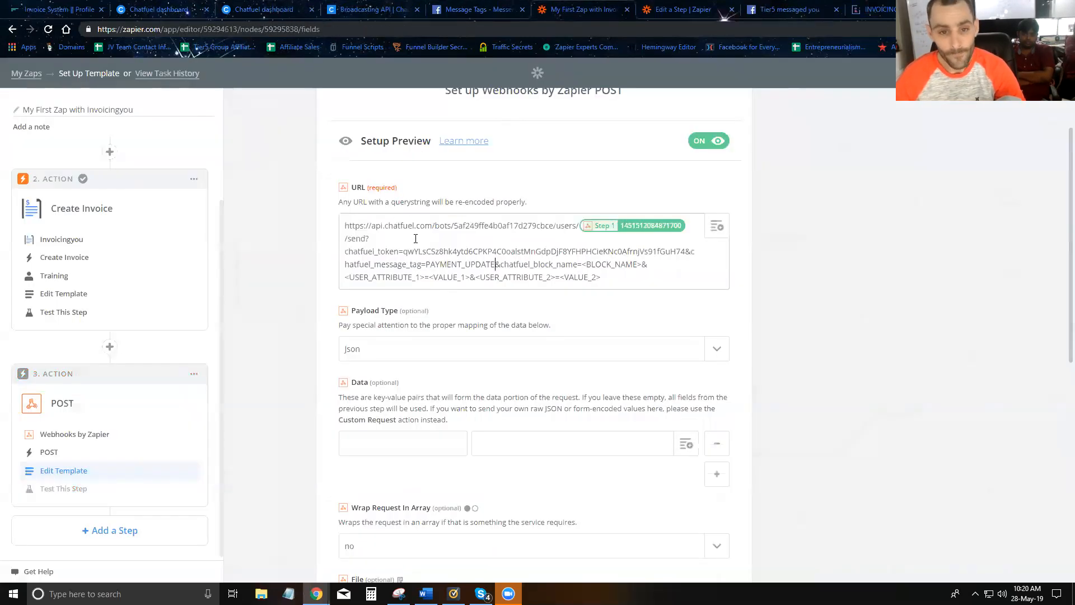
pyautogui.moveTo(582, 264); pyautogui.dragTo(640, 264)
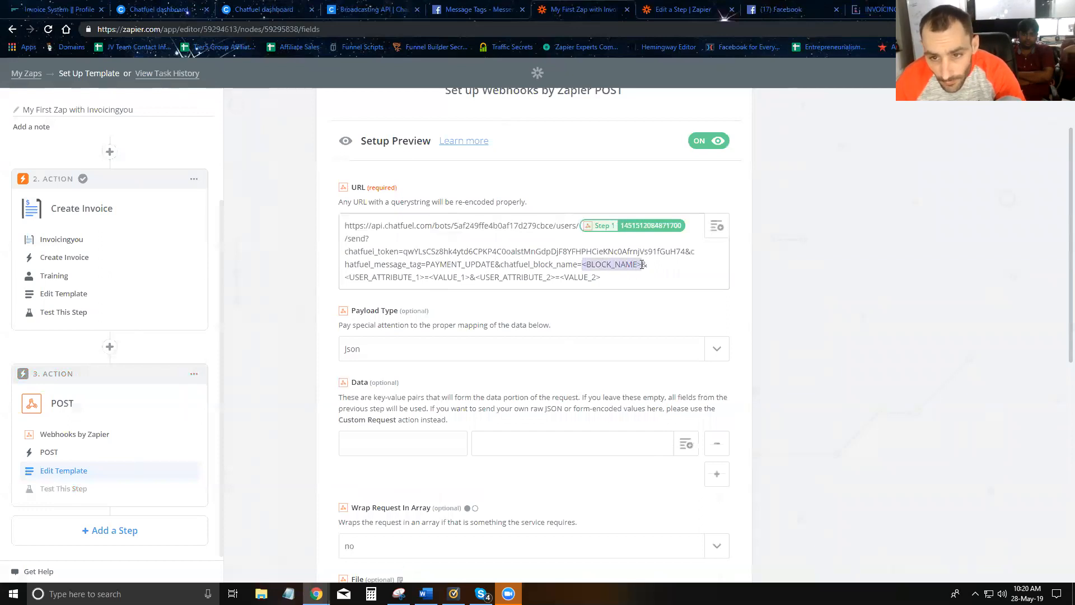
pyautogui.hotkey('ctrl', 'v')
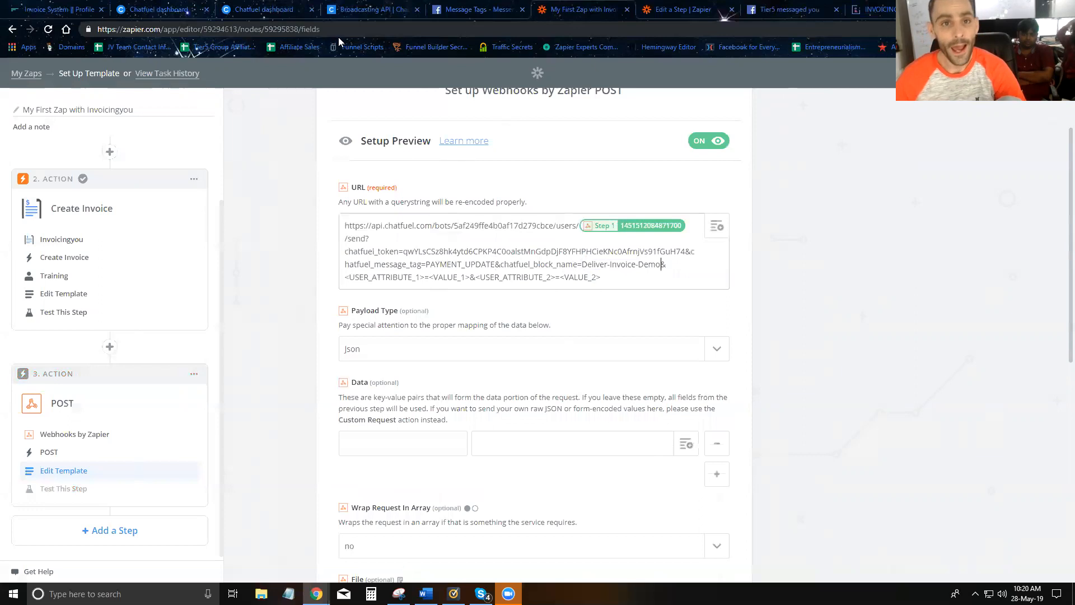
# - Set invoice-link as the attribute, delete leftover placeholders, and map Step 2's invoice URL
pyautogui.click(180, 10)
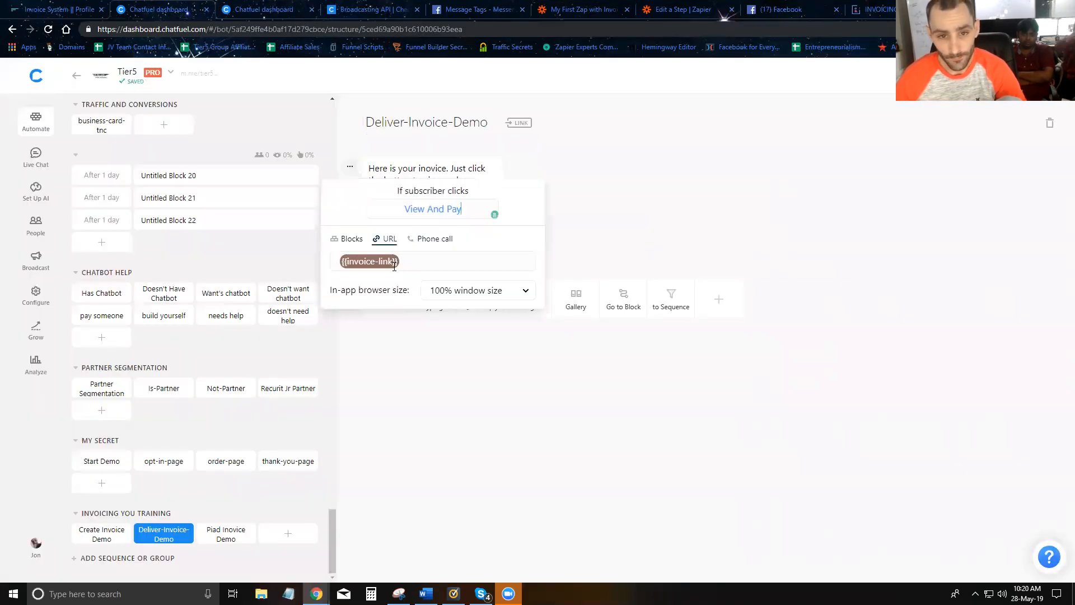
pyautogui.moveTo(394, 267)
pyautogui.mouseDown()
pyautogui.moveTo(347, 263)
pyautogui.moveTo(392, 262)
pyautogui.mouseUp()
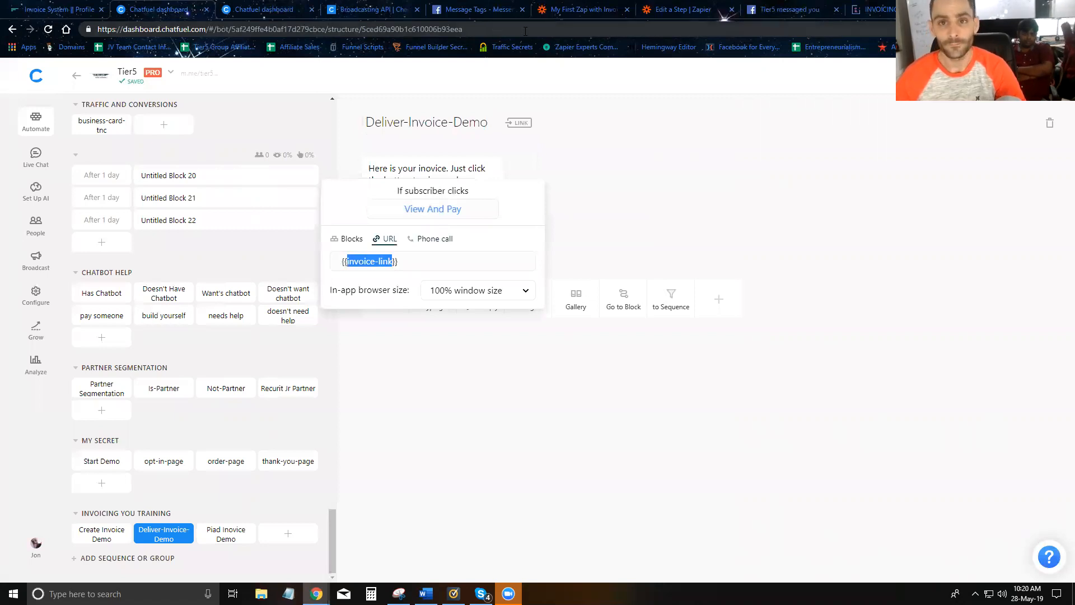
pyautogui.click(551, 10)
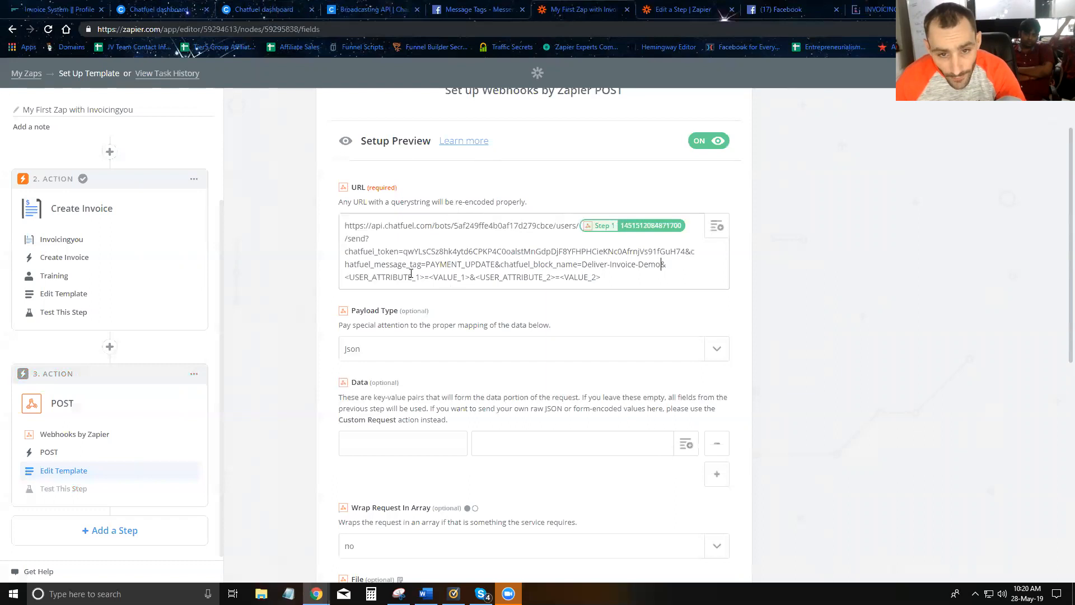
pyautogui.moveTo(347, 275); pyautogui.dragTo(421, 278)
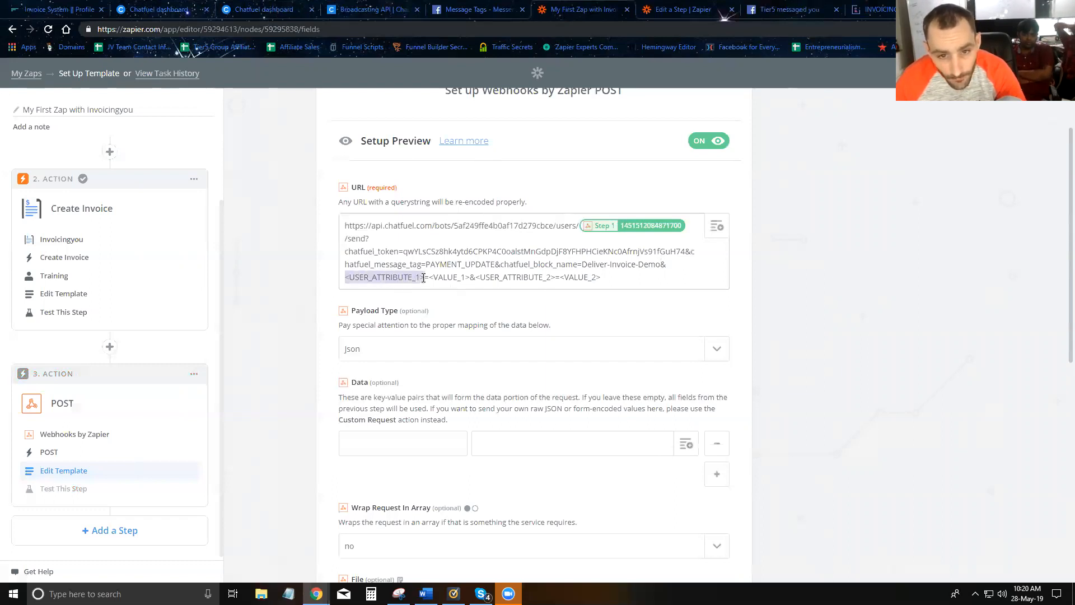
pyautogui.hotkey('ctrl', 'v')
pyautogui.moveTo(362, 277); pyautogui.dragTo(535, 278)
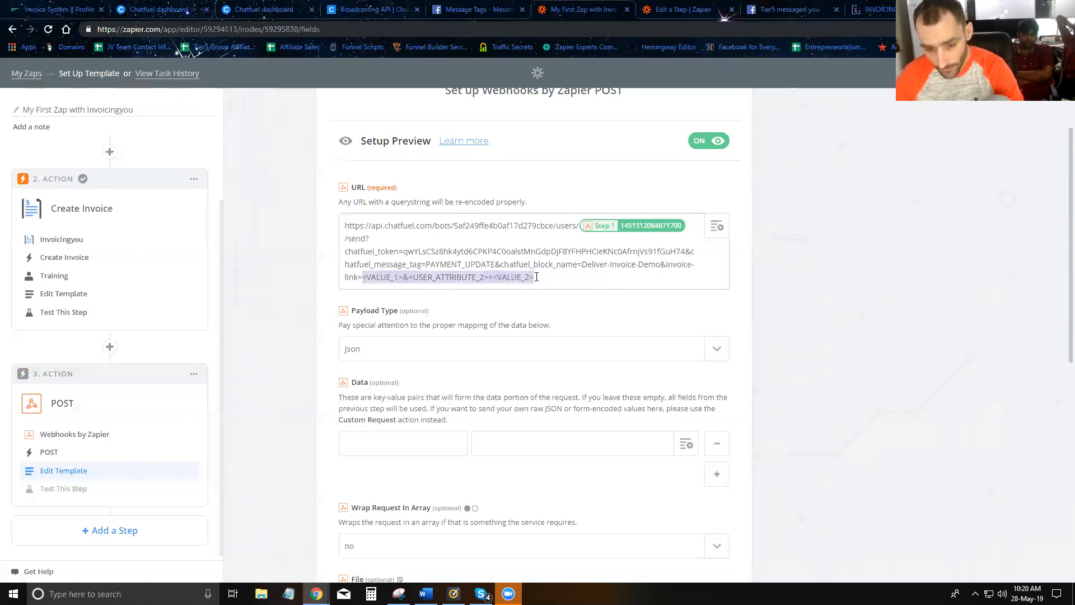
pyautogui.press('BackSpace')
pyautogui.click(716, 226)
pyautogui.click(464, 353)
pyautogui.click(432, 412)
# - Continue and send a test to the webhook, which now returns ok
pyautogui.click(382, 353)
pyautogui.click(382, 357)
pyautogui.scroll(-10, 533, 434)
pyautogui.click(694, 513)
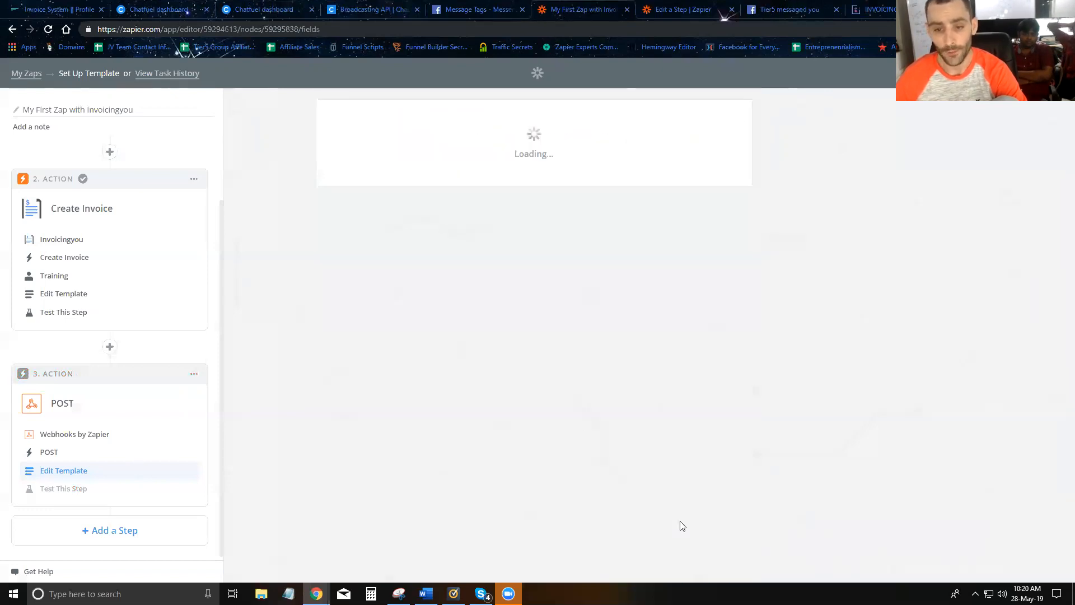
pyautogui.scroll(-4, 500, 331)
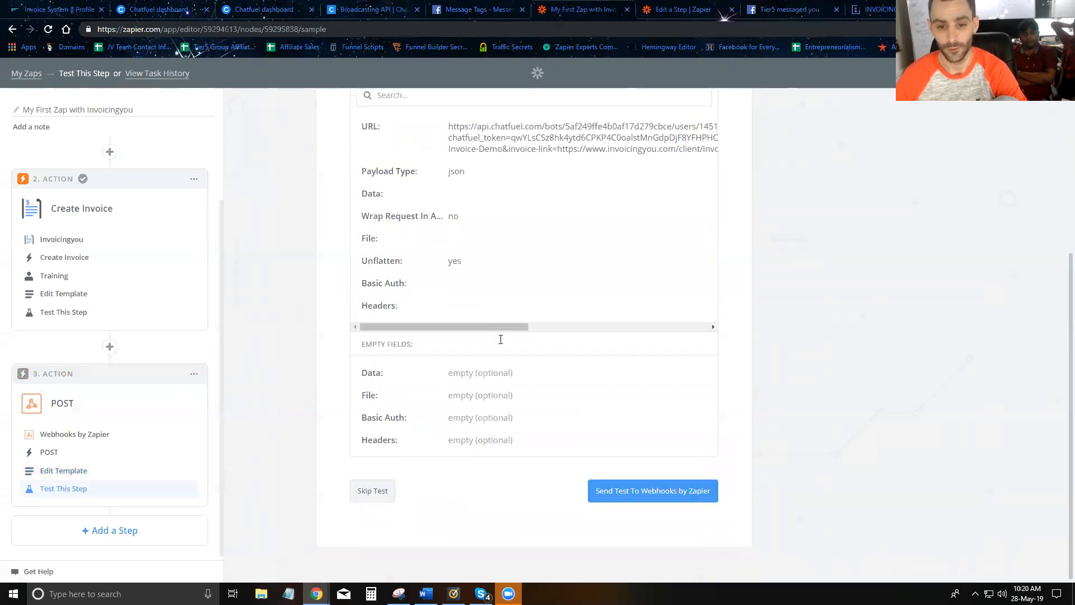
pyautogui.click(636, 492)
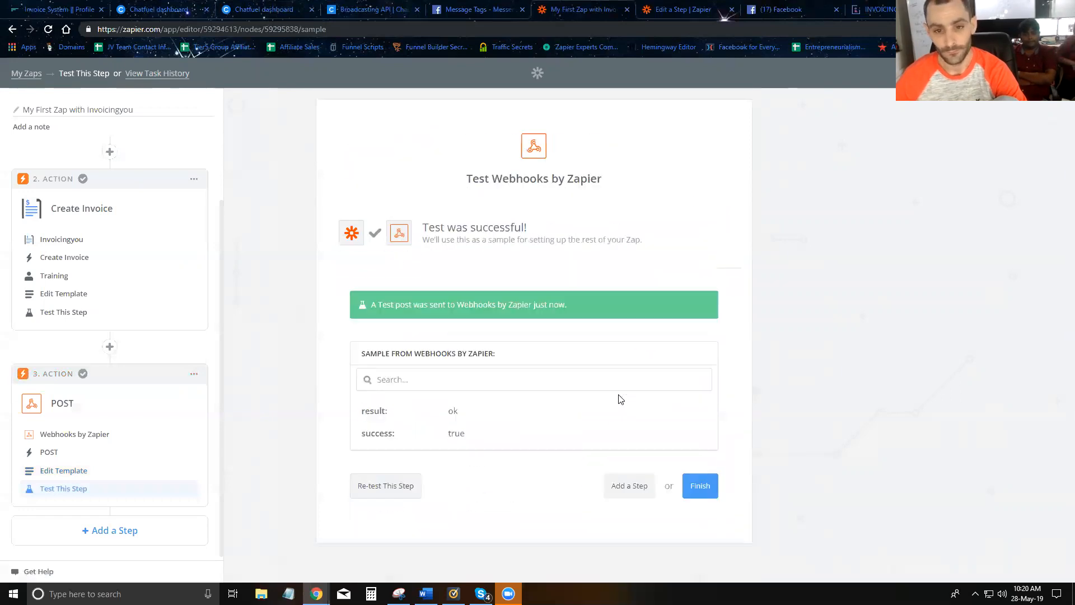
# - Open the $1,000.00 invoice via View And Pay in the Tier5 Messenger chat, then go back to Zapier
pyautogui.click(800, 11)
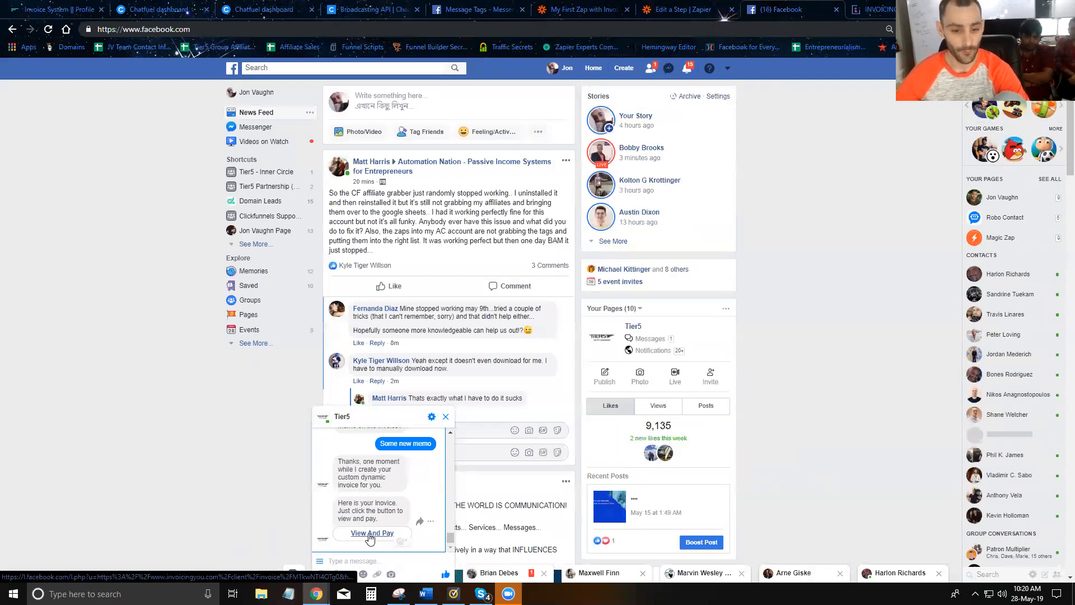
pyautogui.click(372, 533)
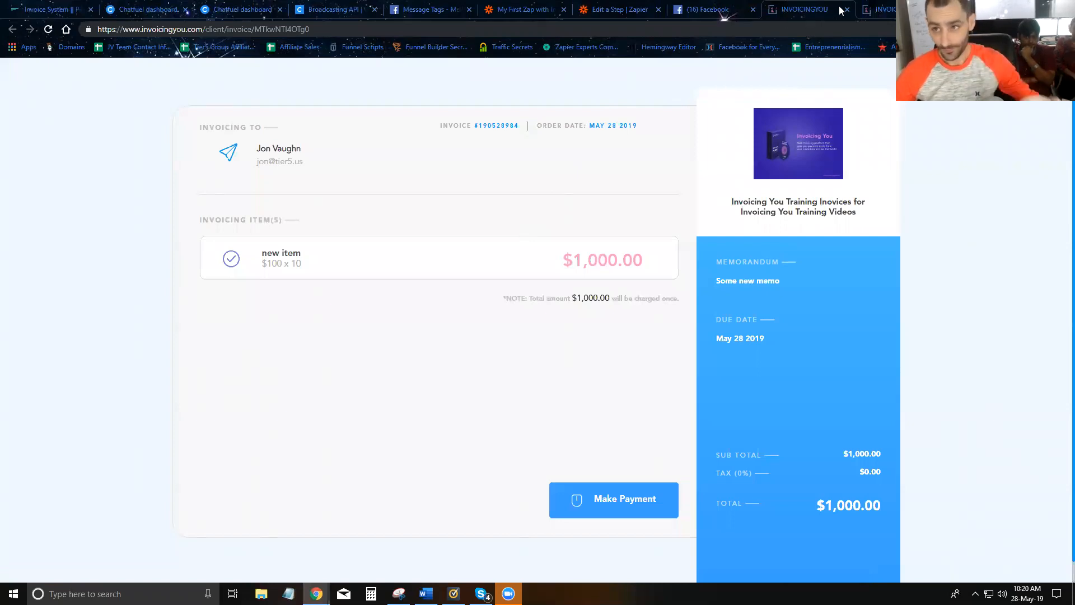
pyautogui.click(518, 12)
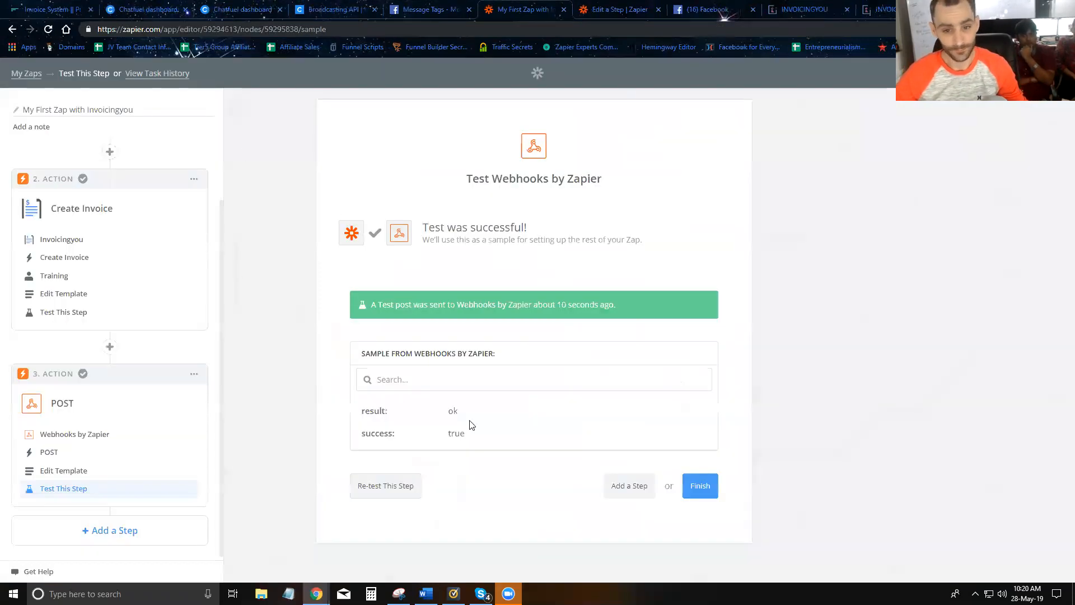
# - Rename the zap to 'Create Invoice Training Demo' and finish setup
pyautogui.moveTo(112, 111); pyautogui.dragTo(22, 110)
pyautogui.hotkey('ctrl', 'a')
pyautogui.press('BackSpace')
pyautogui.write('Create Invoice Training Demo')
pyautogui.click(697, 485)
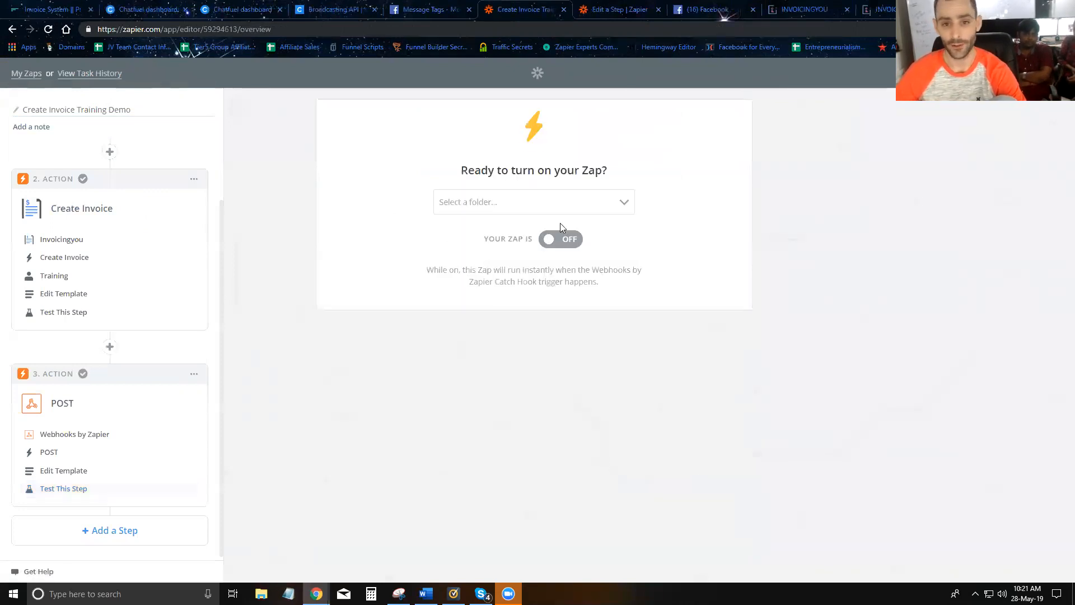
# - File the zap in the Tier5 Bot folder, turn it on, and return to the invoice page
pyautogui.click(554, 202)
pyautogui.write('t')
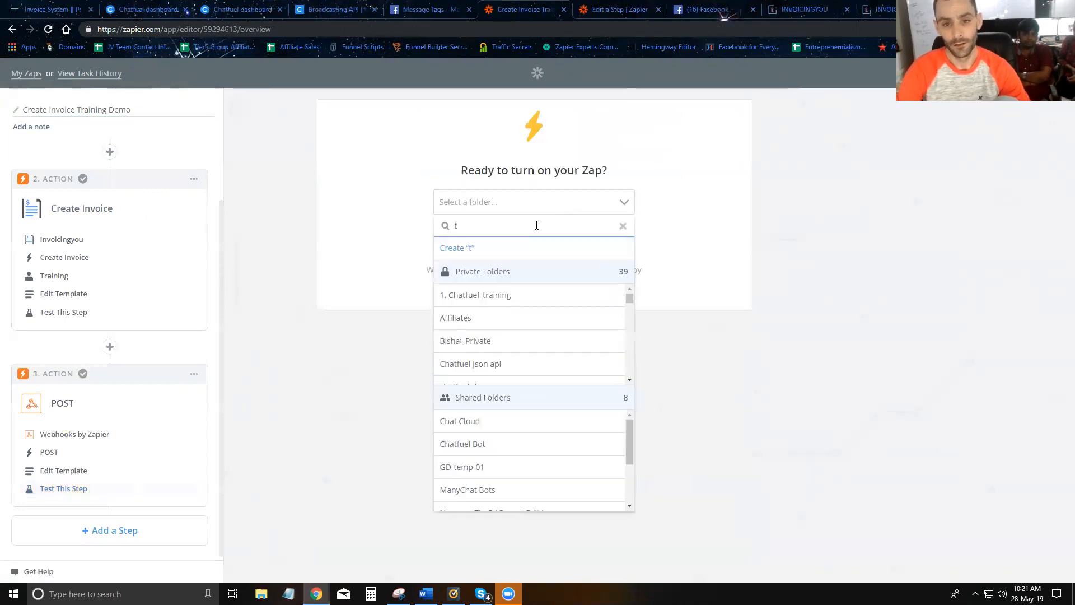
pyautogui.write('ier5')
pyautogui.click(493, 297)
pyautogui.click(560, 239)
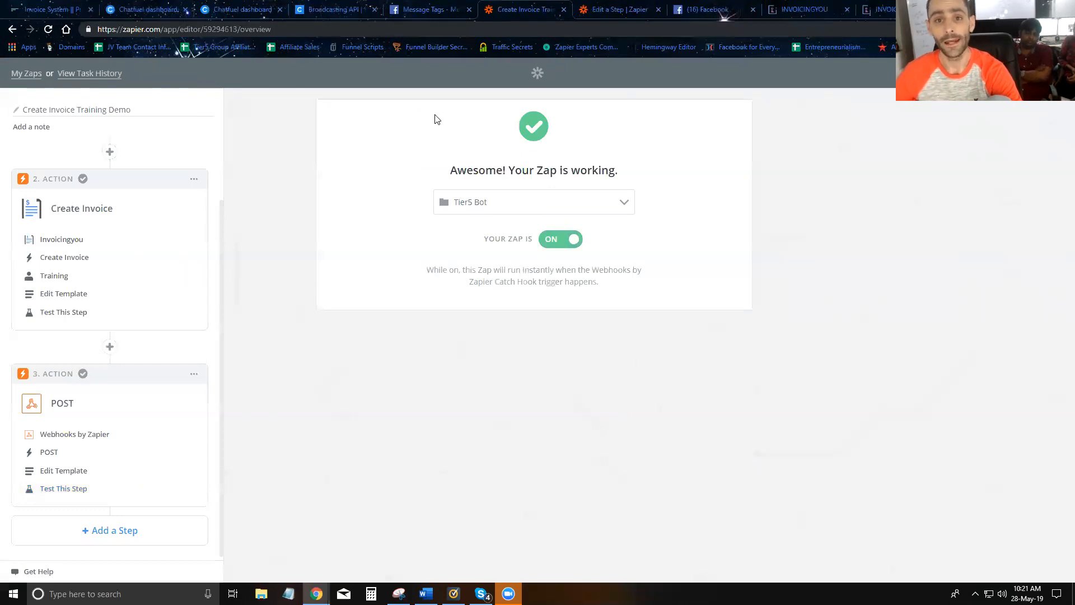
pyautogui.click(877, 10)
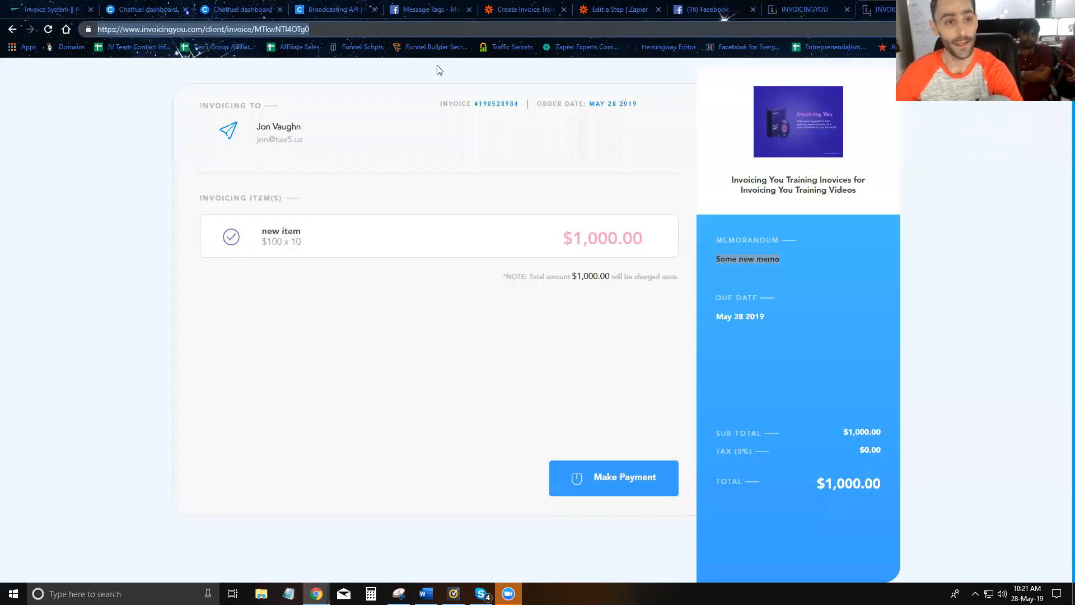
# - Check the invoice page's web address, then bring up Chatfuel's Domain Whitelisting settings
pyautogui.click(252, 29)
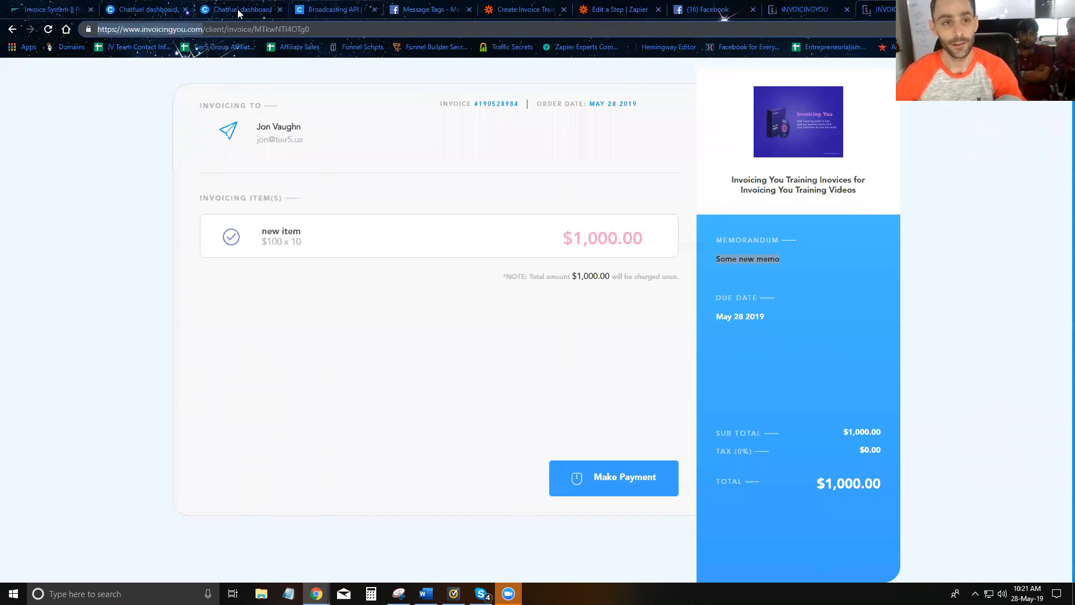
pyautogui.click(332, 11)
pyautogui.scroll(-1, 327, 279)
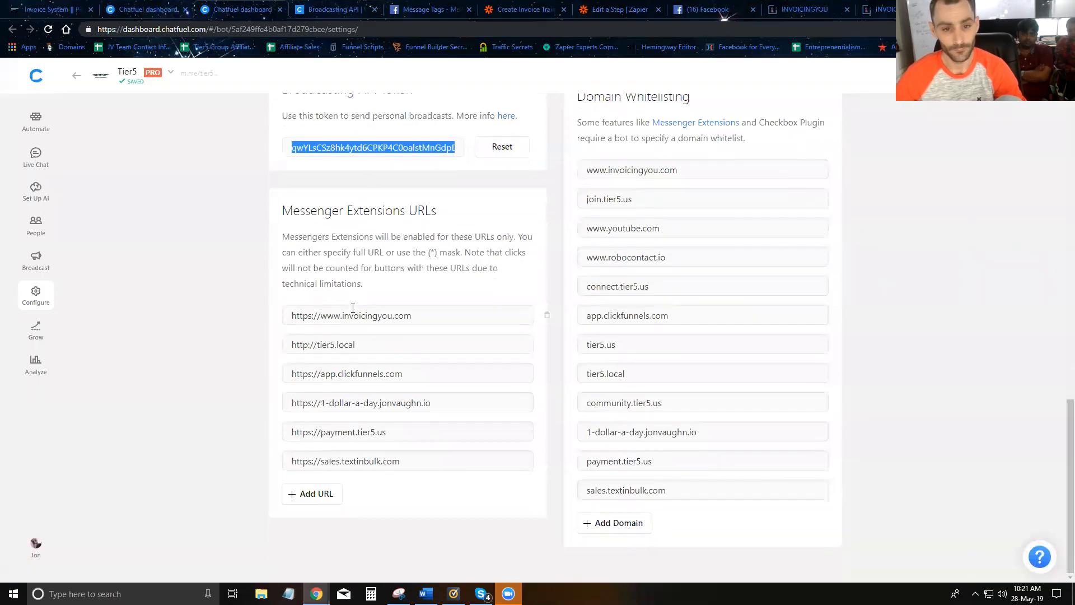
pyautogui.click(614, 529)
pyautogui.write('https://www.invoicingyou.com')
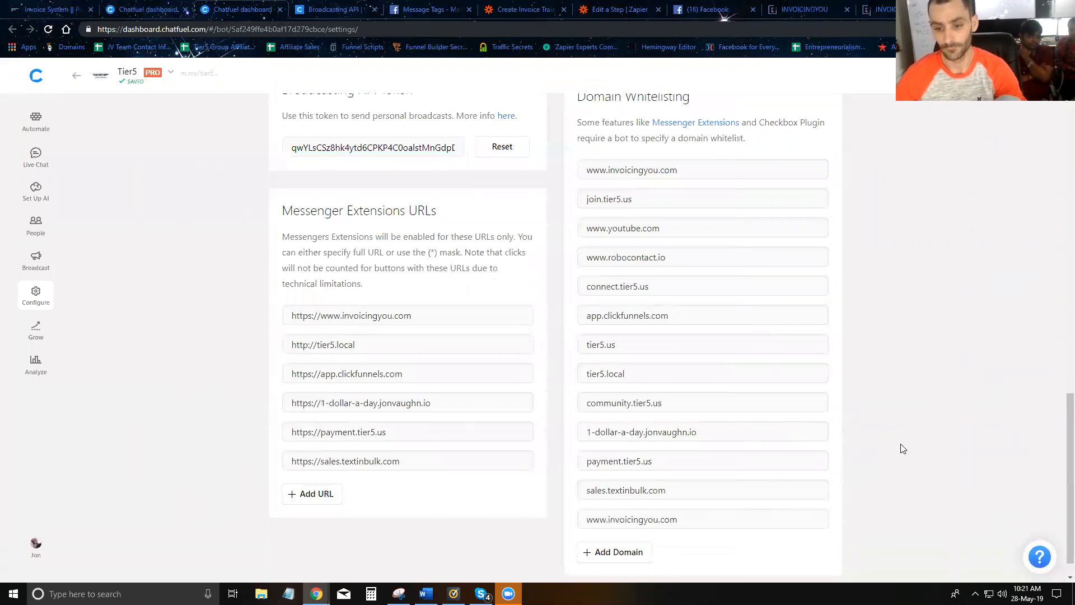
pyautogui.click(332, 493)
pyautogui.write('https://www.invoicingyou.com')
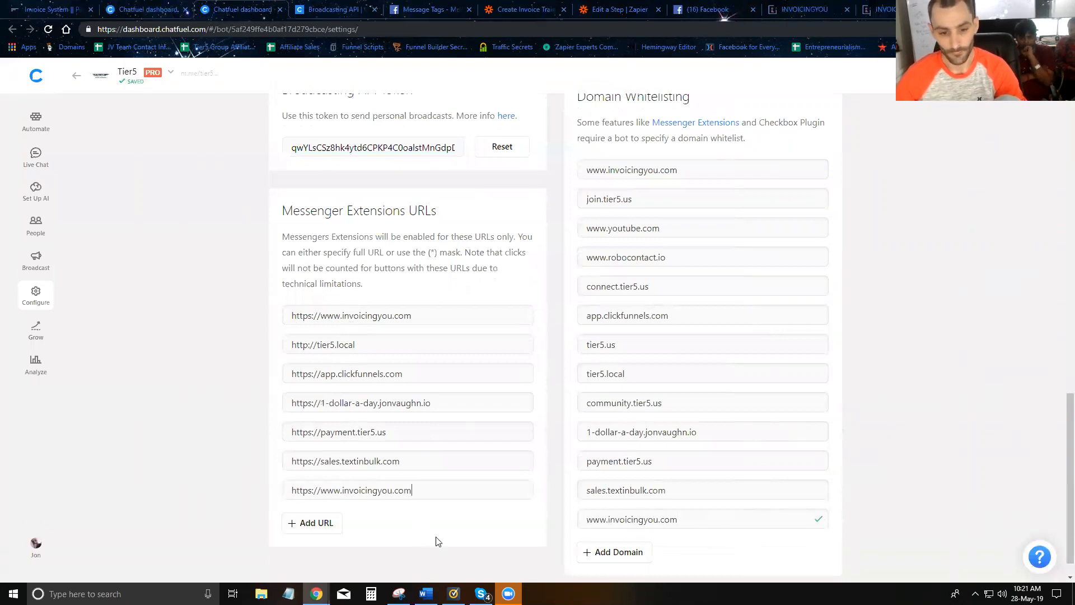
# - Close both leftover InvoicingYou browser tabs
pyautogui.scroll(8, 816, 332)
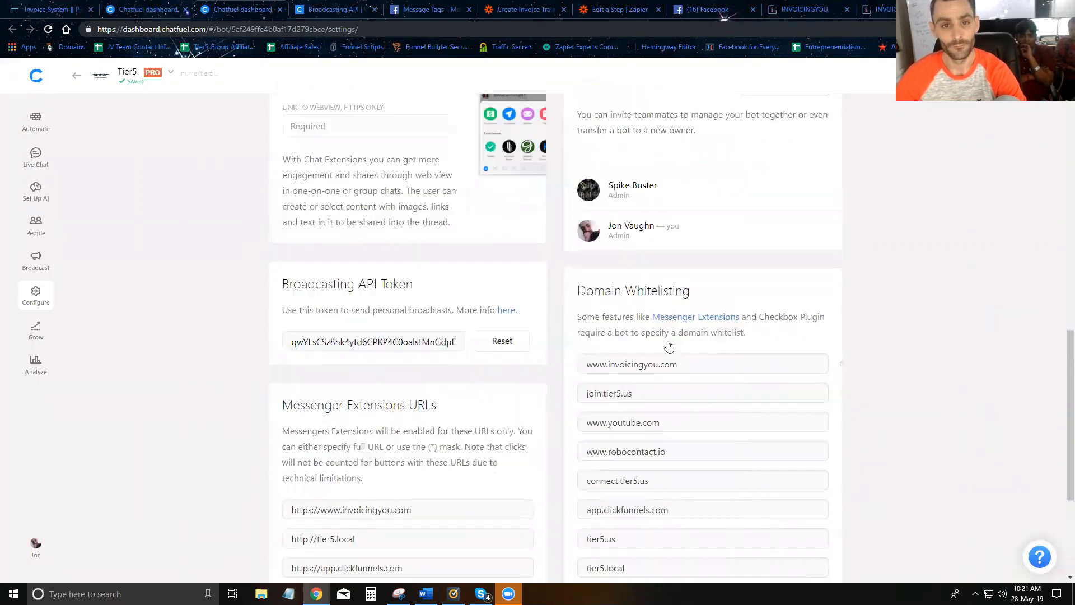
pyautogui.click(847, 9)
pyautogui.click(848, 9)
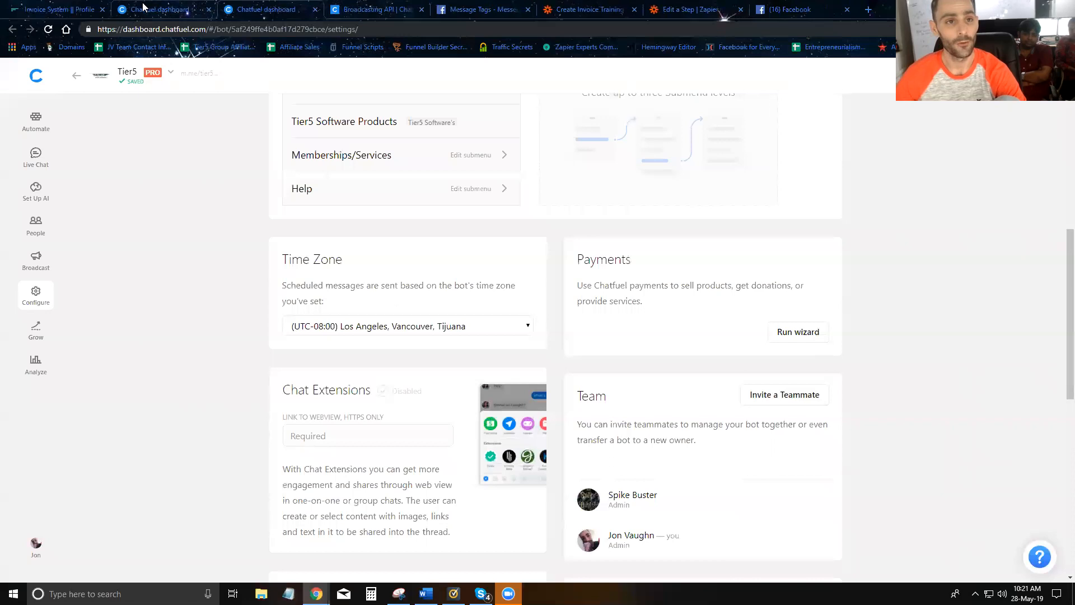
# - Start the 'invoice training' flow in the Tier5 chat and send the customer's e-mail address
pyautogui.click(795, 9)
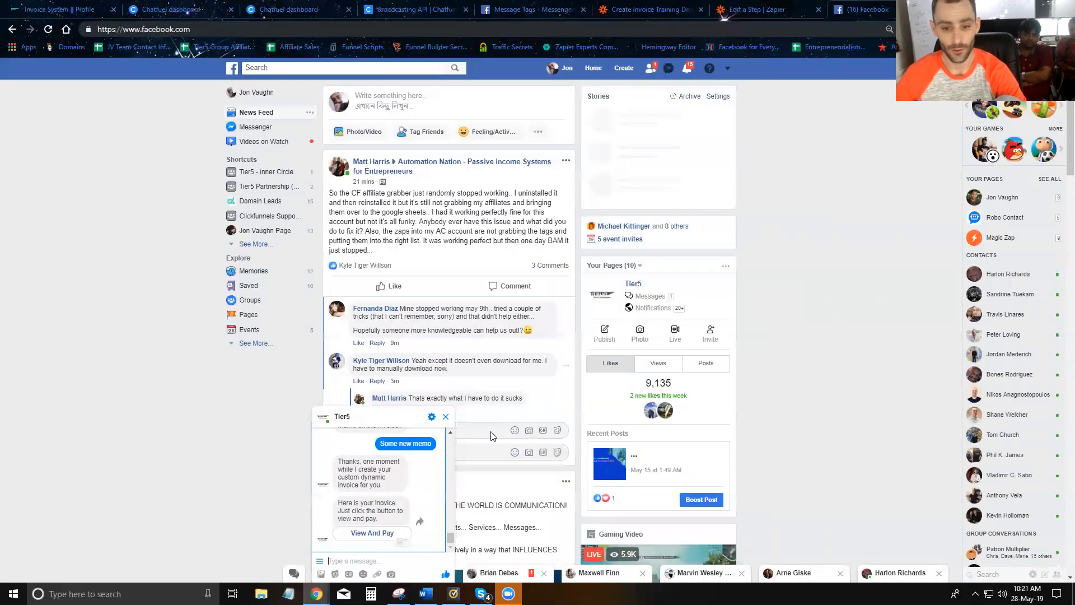
pyautogui.scroll(3, 382, 495)
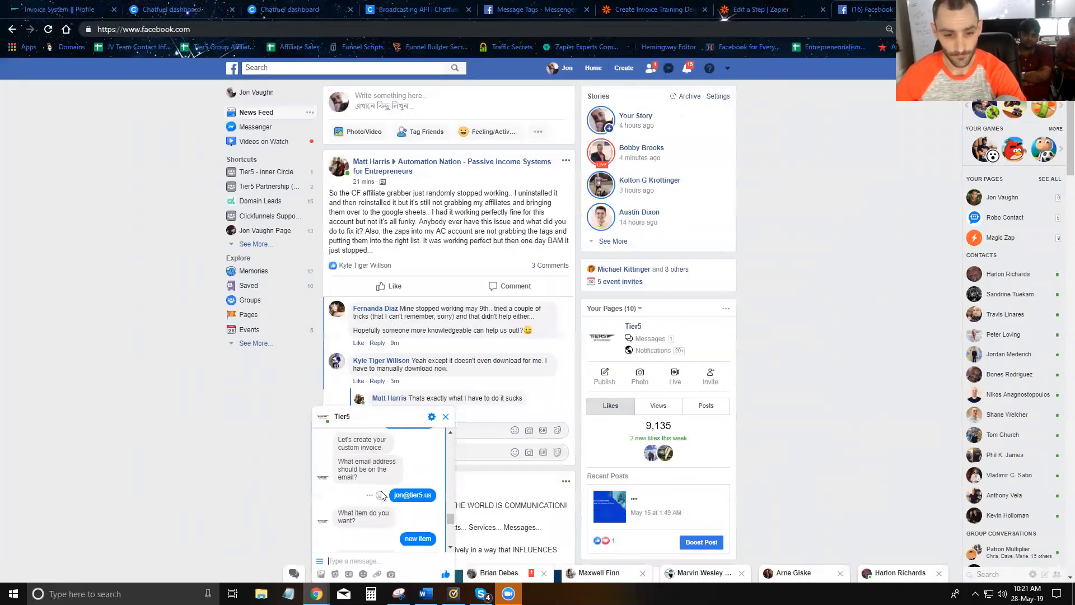
pyautogui.scroll(-2, 387, 507)
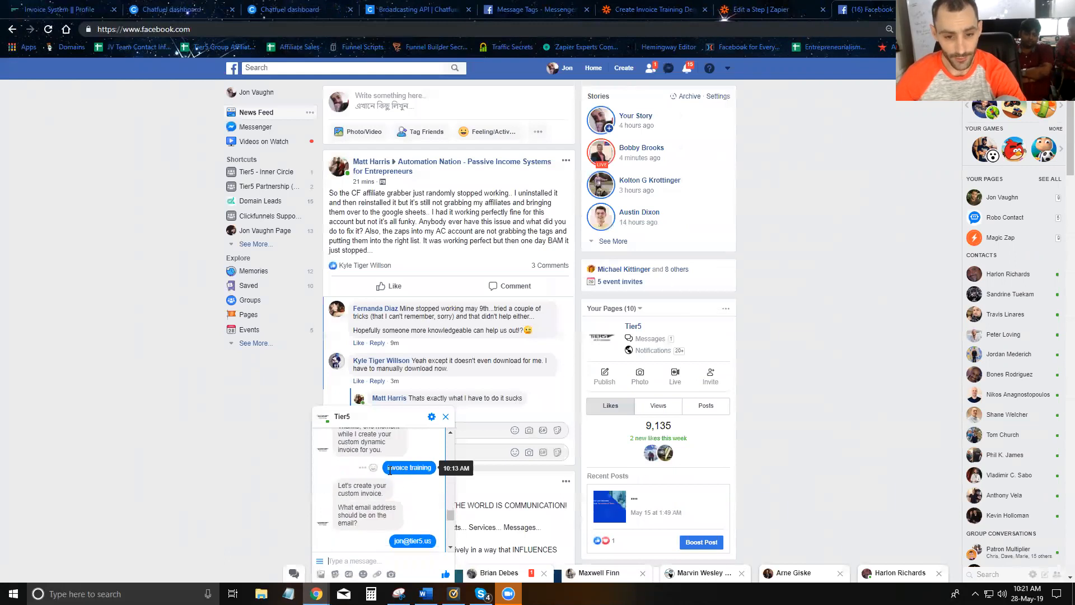
pyautogui.scroll(-3, 392, 504)
pyautogui.click(345, 560)
pyautogui.write('invoice training')
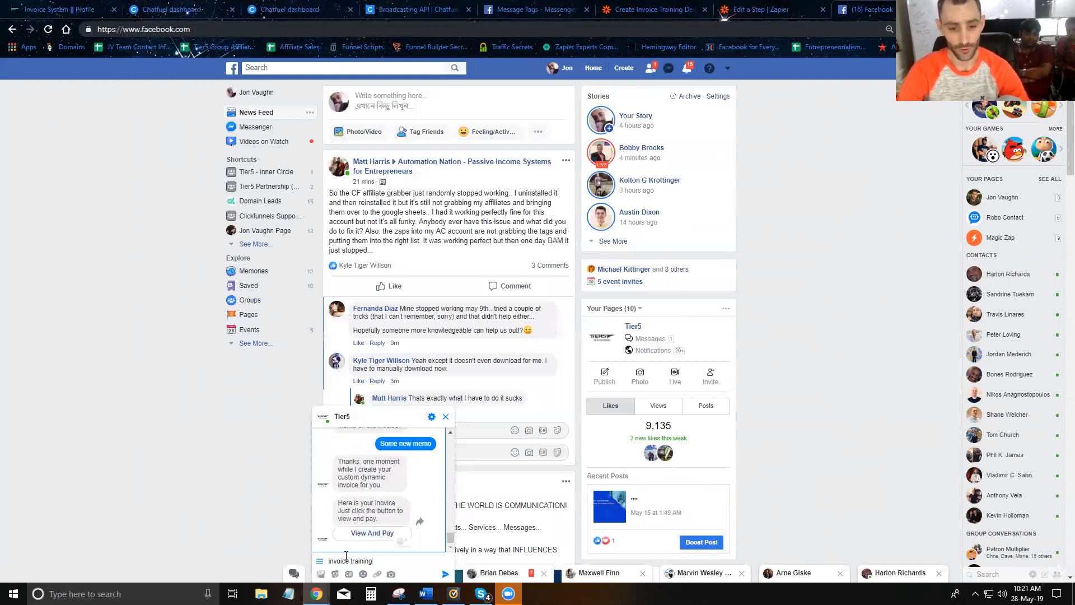
pyautogui.press('Return')
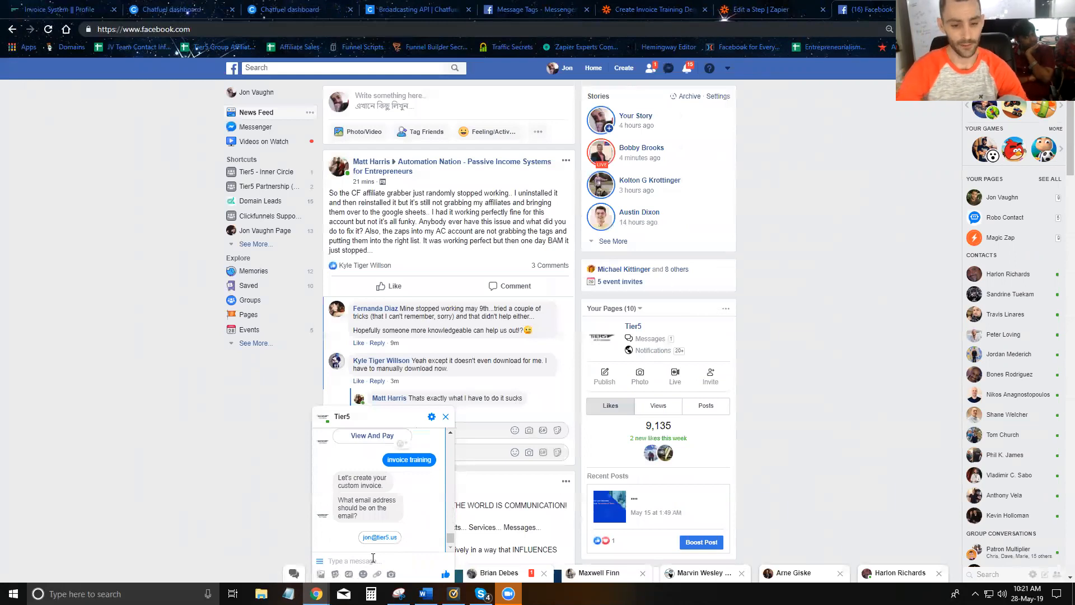
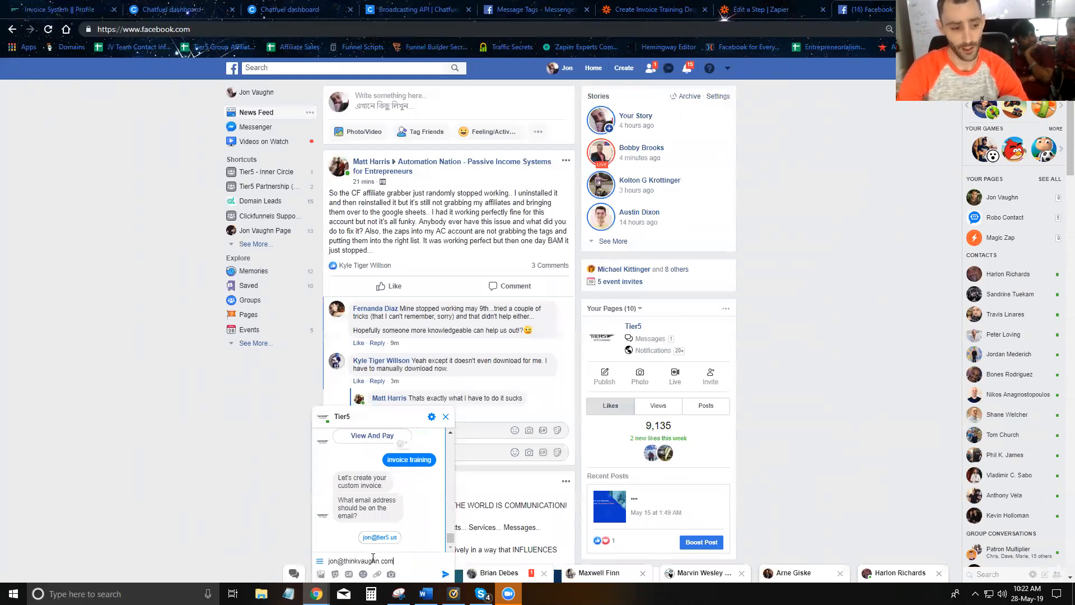
pyautogui.press('Return')
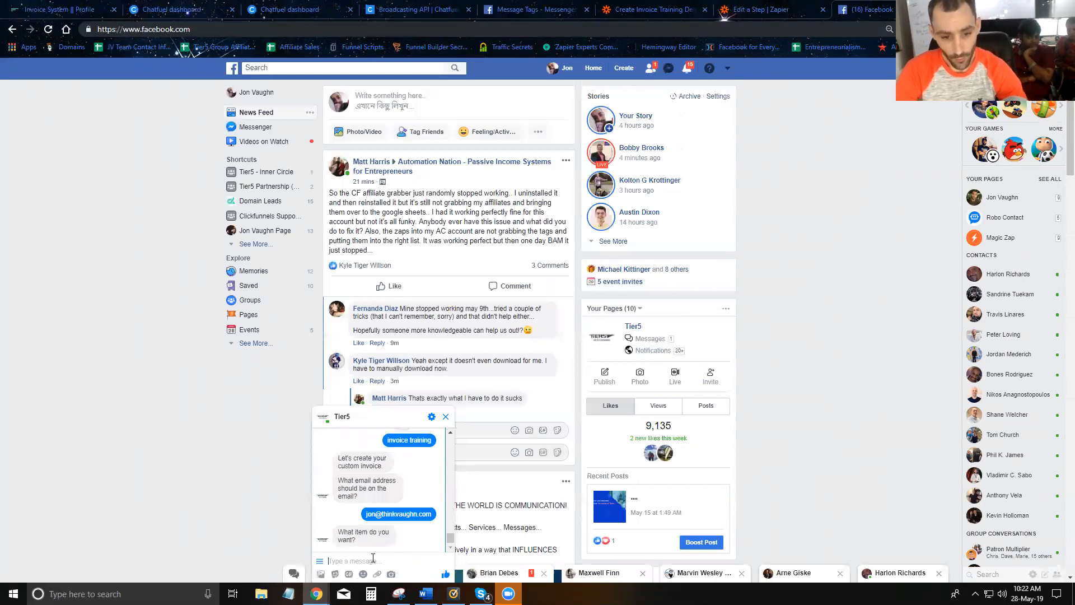
# - Answer the bot with item Dog Food, quantity 7, price 65, and a memo
pyautogui.write('Dog Food')
pyautogui.press('Return')
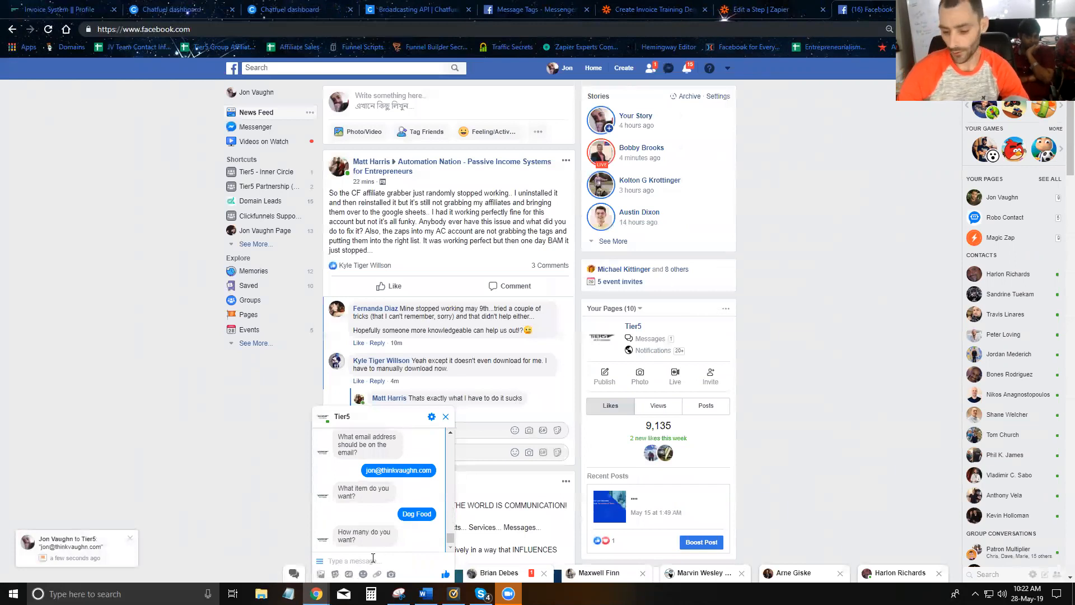
pyautogui.write('7')
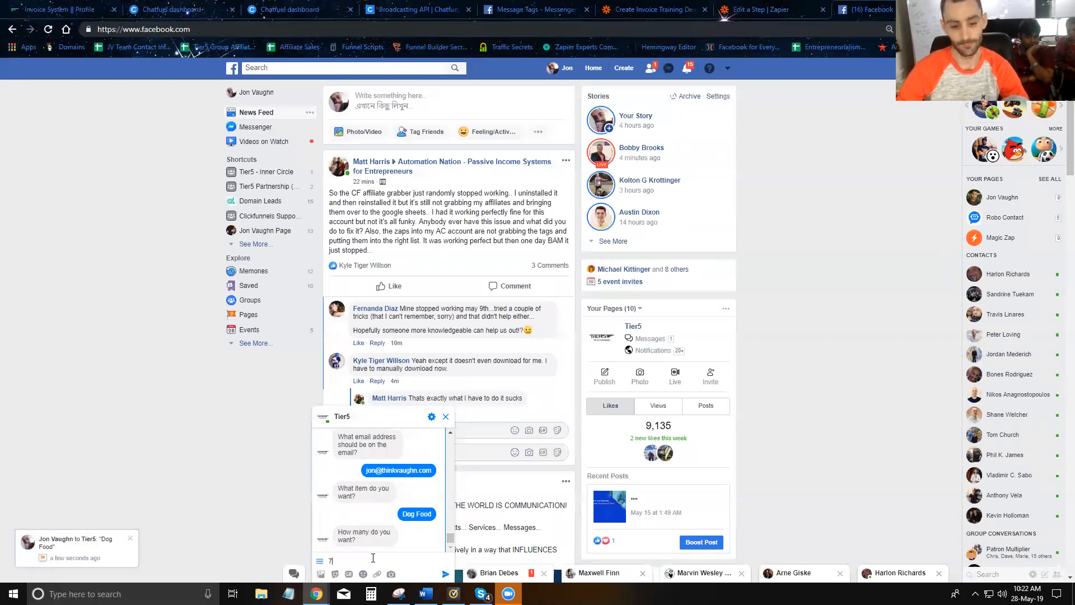
pyautogui.press('Return')
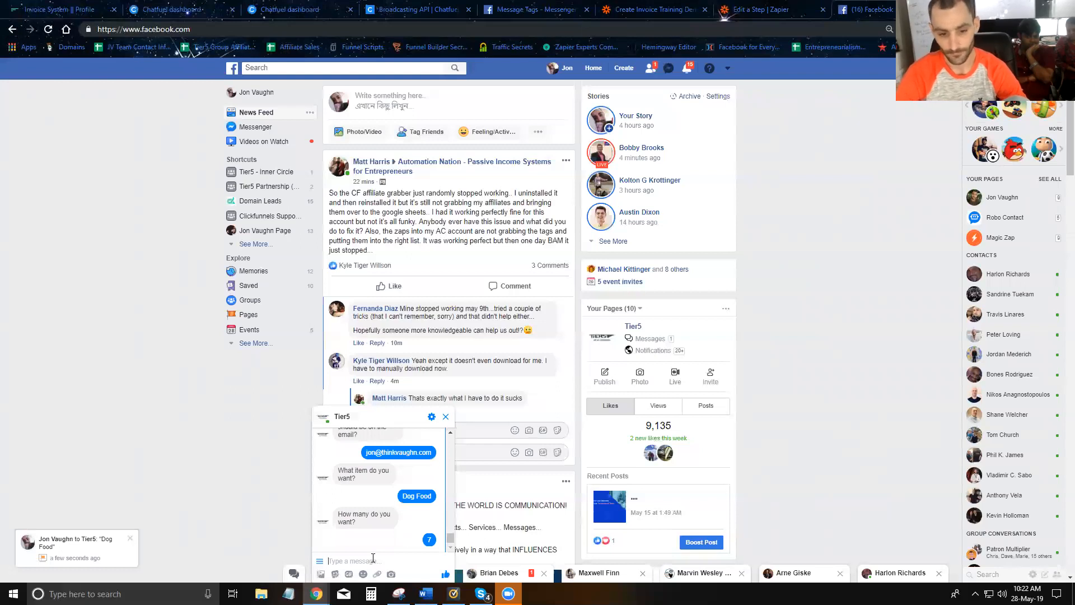
pyautogui.write('65')
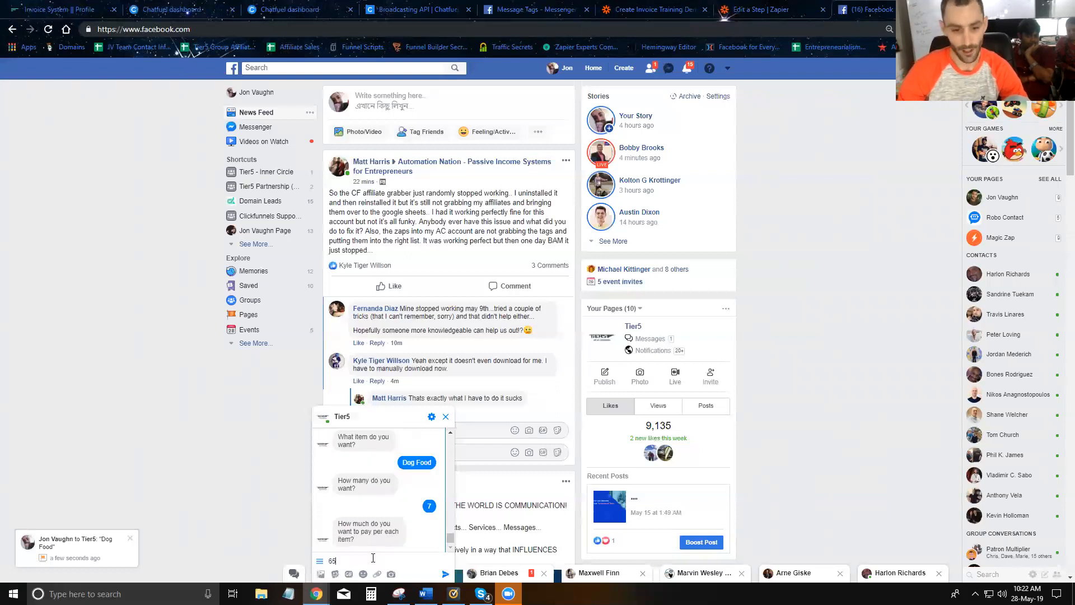
pyautogui.press('Return')
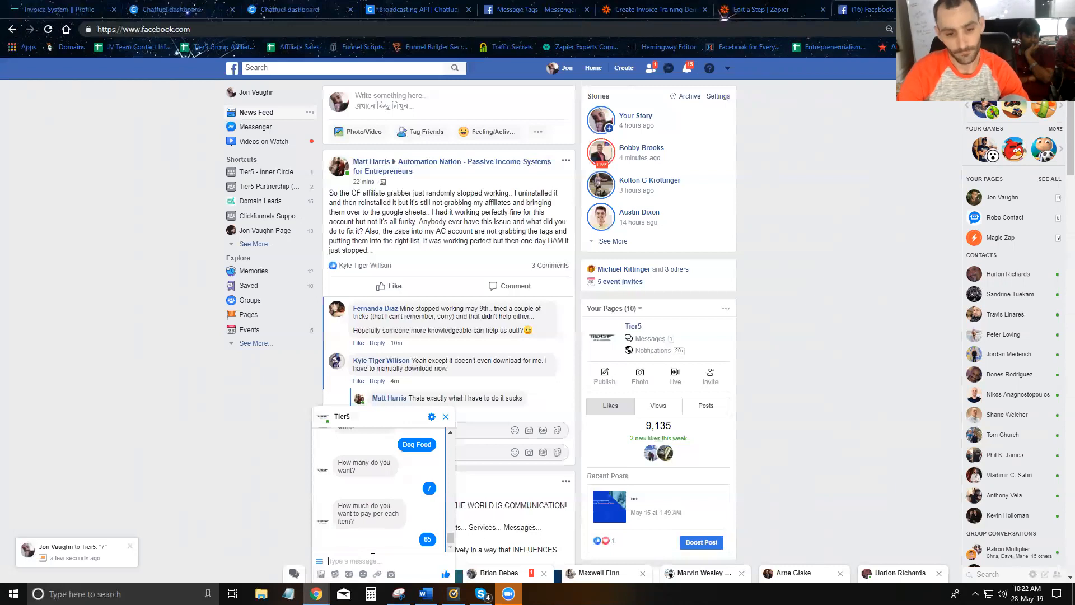
pyautogui.write('A bunch of dog food for your')
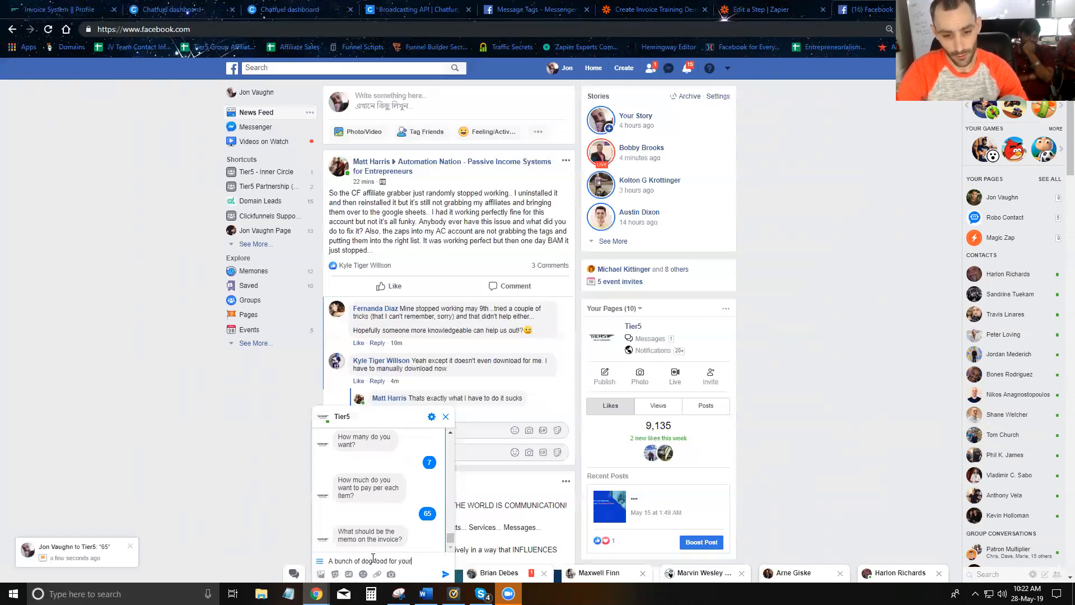
pyautogui.press('Return')
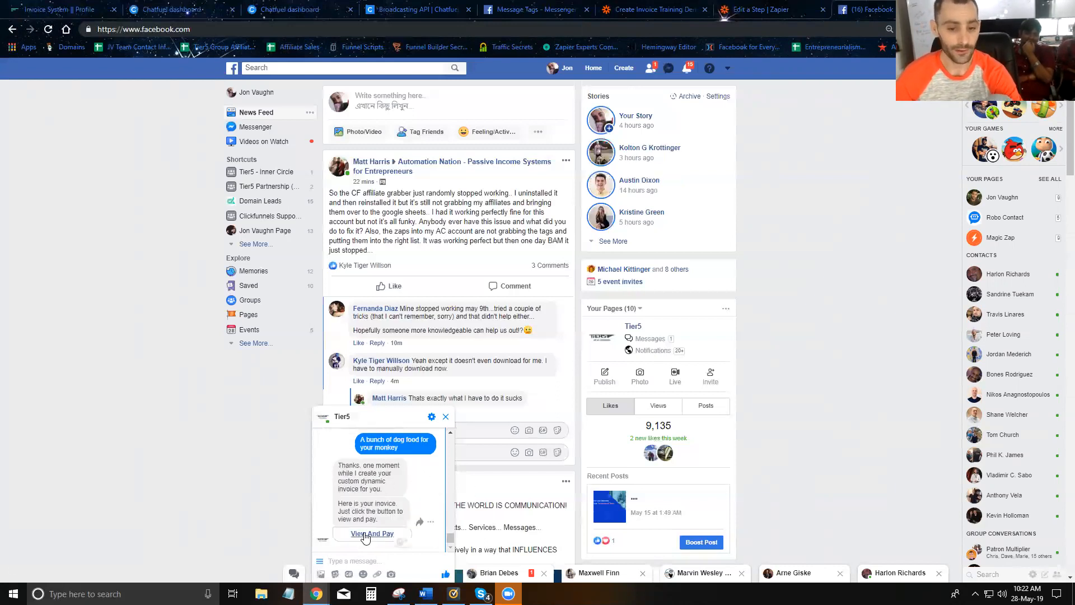
# - Open the returned invoice and review its customer, Dog Food item, $455.00 total and memo
pyautogui.click(364, 535)
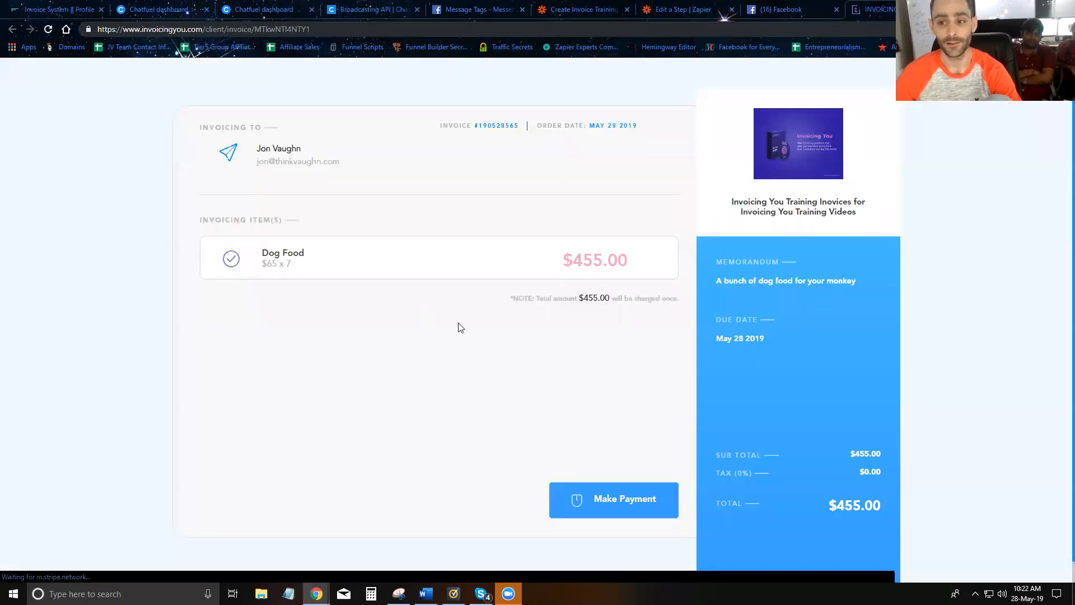
pyautogui.moveTo(254, 148); pyautogui.dragTo(348, 160)
pyautogui.click(298, 166)
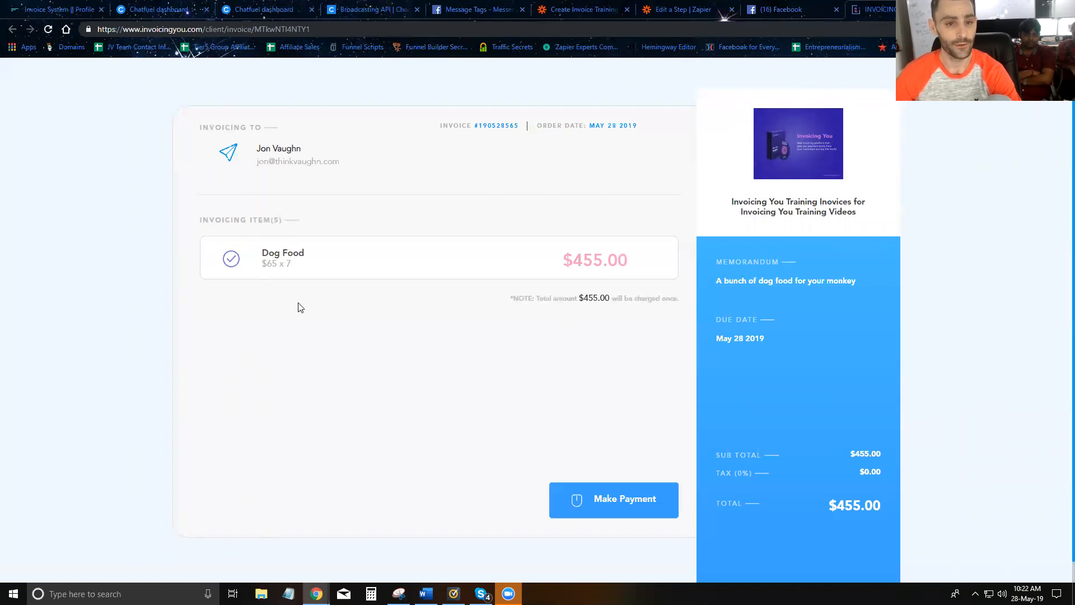
pyautogui.moveTo(263, 254)
pyautogui.mouseDown()
pyautogui.moveTo(305, 255)
pyautogui.moveTo(270, 263)
pyautogui.mouseUp()
pyautogui.click(287, 264)
pyautogui.moveTo(577, 263); pyautogui.dragTo(636, 265)
pyautogui.moveTo(717, 280); pyautogui.dragTo(855, 282)
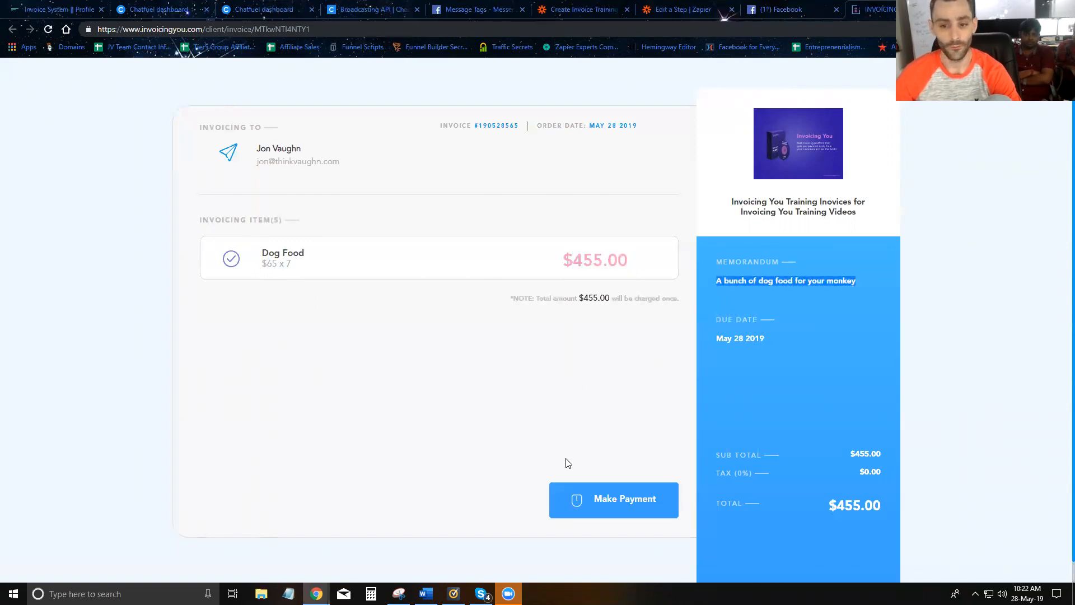
# - Open the payment form, close it without paying, and return to the Zap overview
pyautogui.click(620, 506)
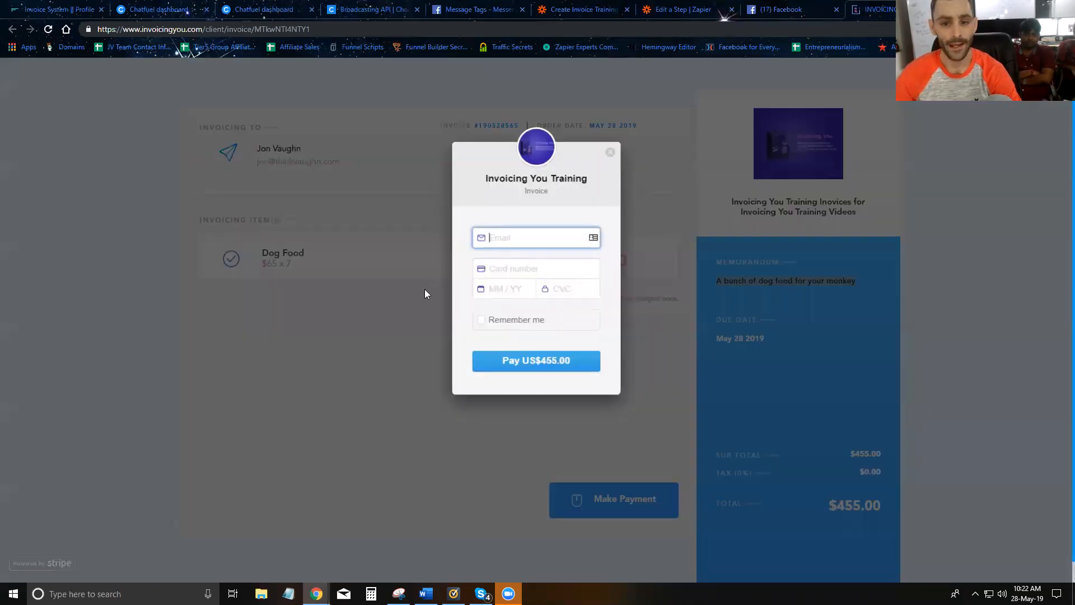
pyautogui.click(610, 155)
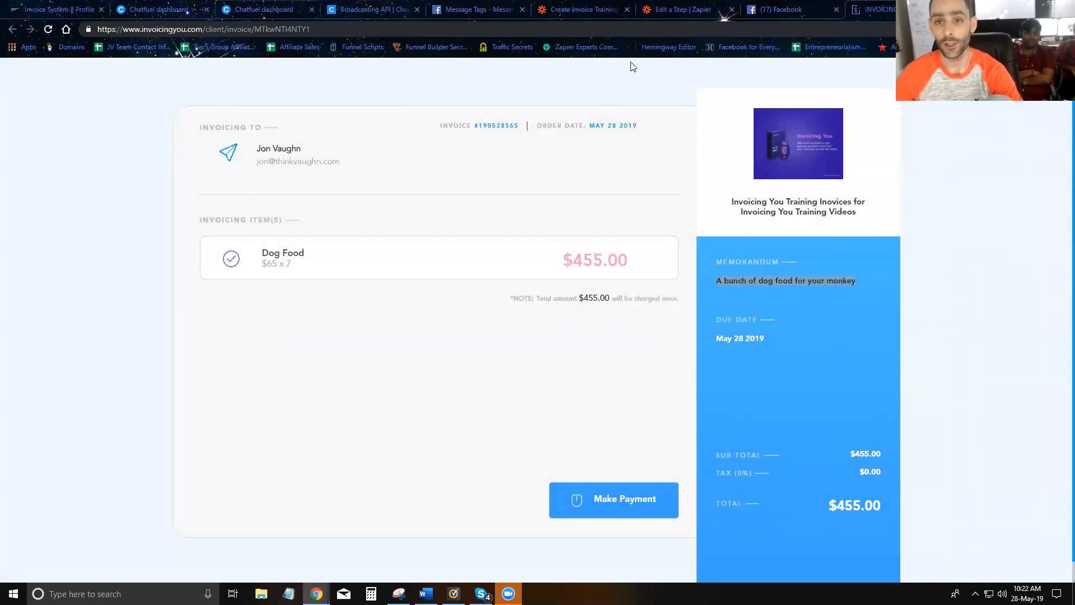
pyautogui.click(586, 9)
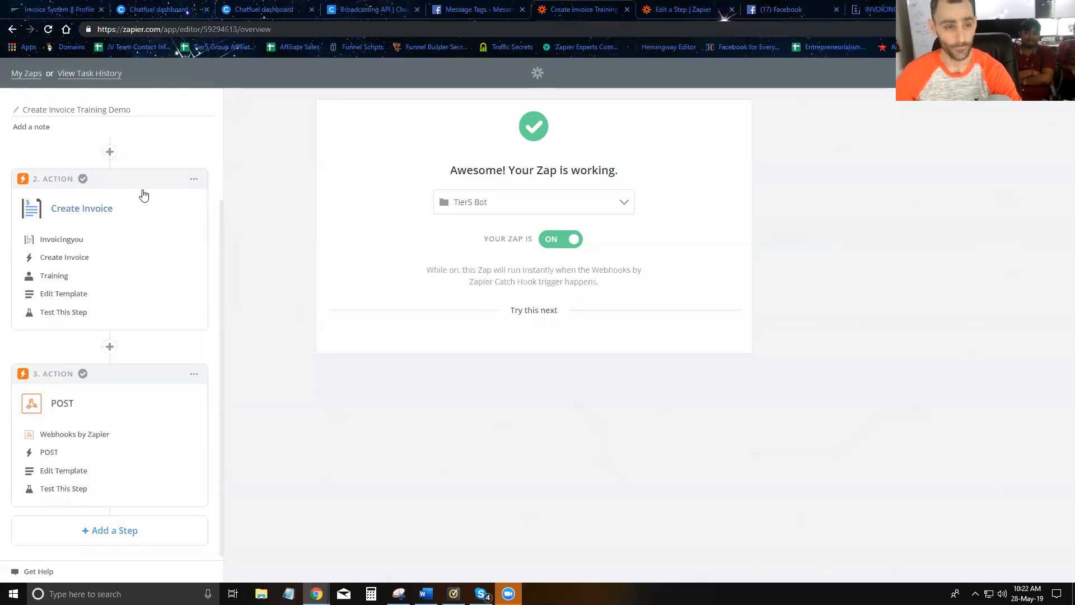
# - Scroll the zap back up to its Catch Hook trigger, then go to the InvoicingYou 'Invoice System || Profile' page
pyautogui.scroll(2, 81, 257)
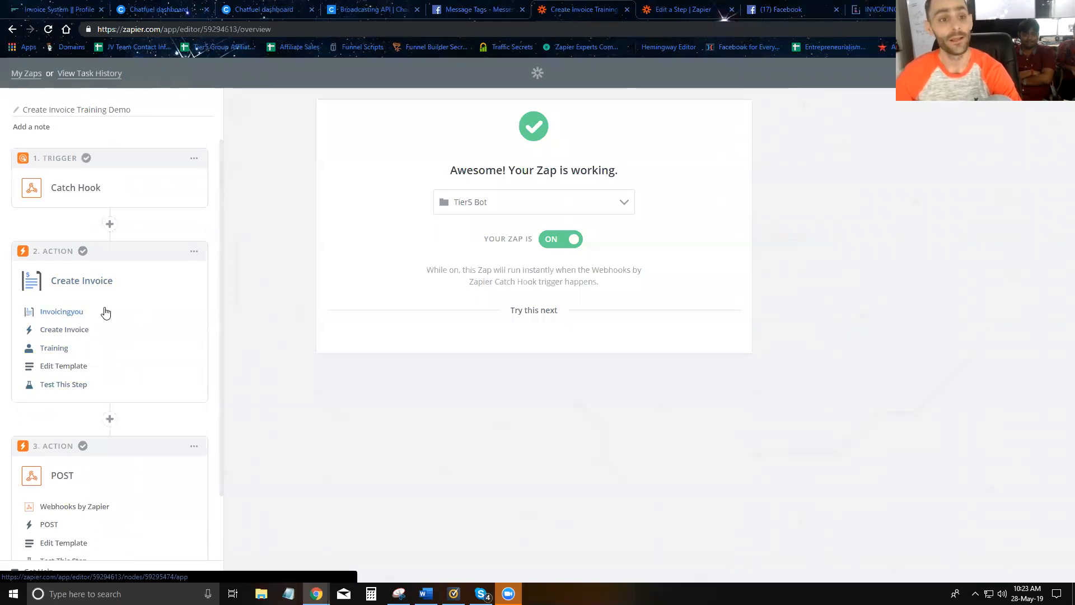
pyautogui.click(62, 10)
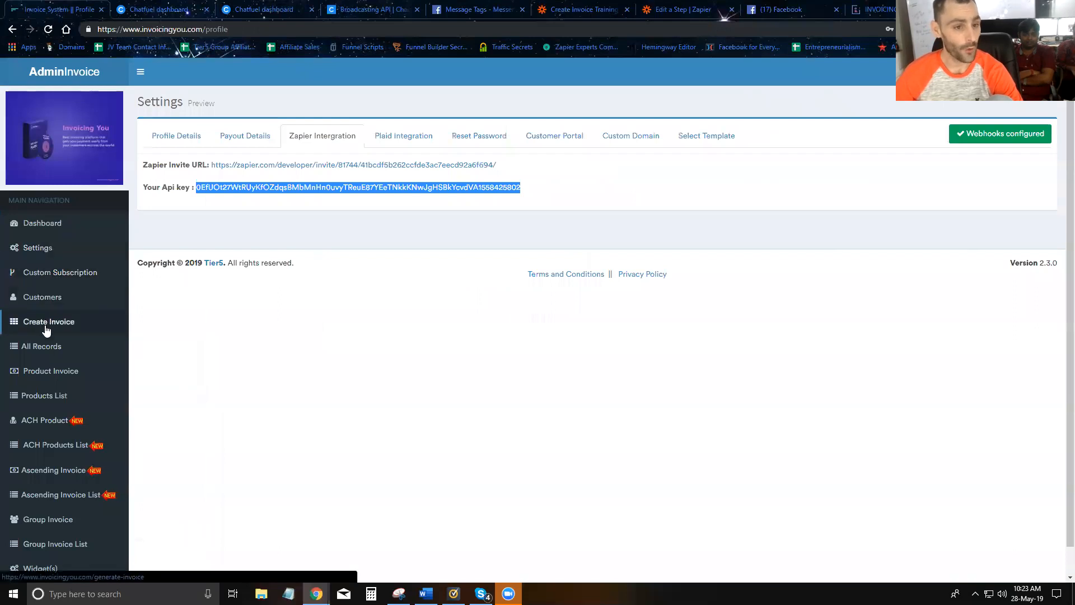
# - Try to view All Records in InvoicingYou, reload the error page, then return to settings
pyautogui.click(48, 348)
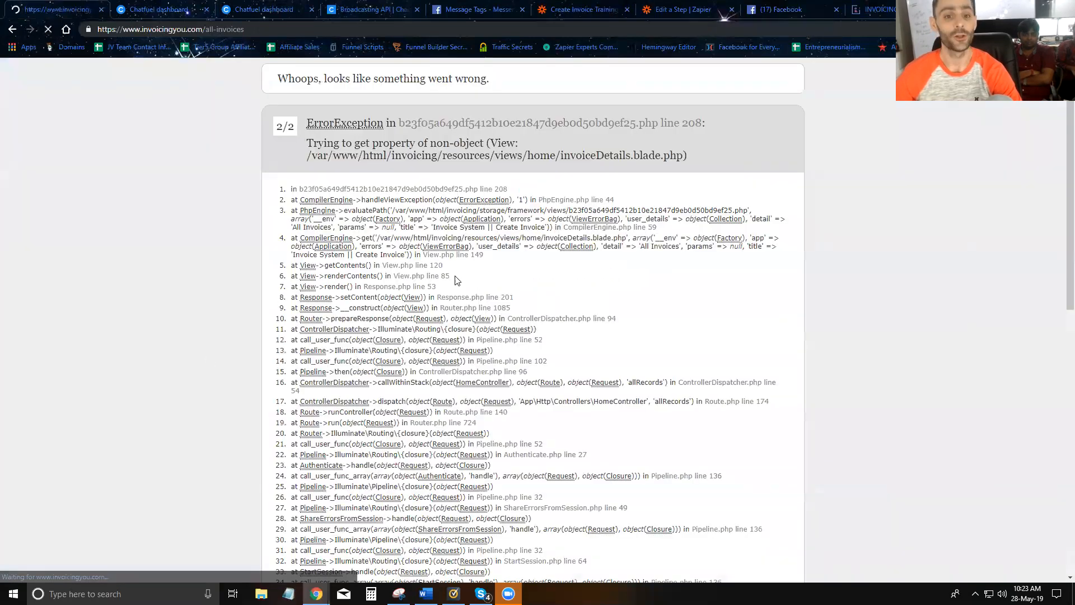
pyautogui.click(49, 32)
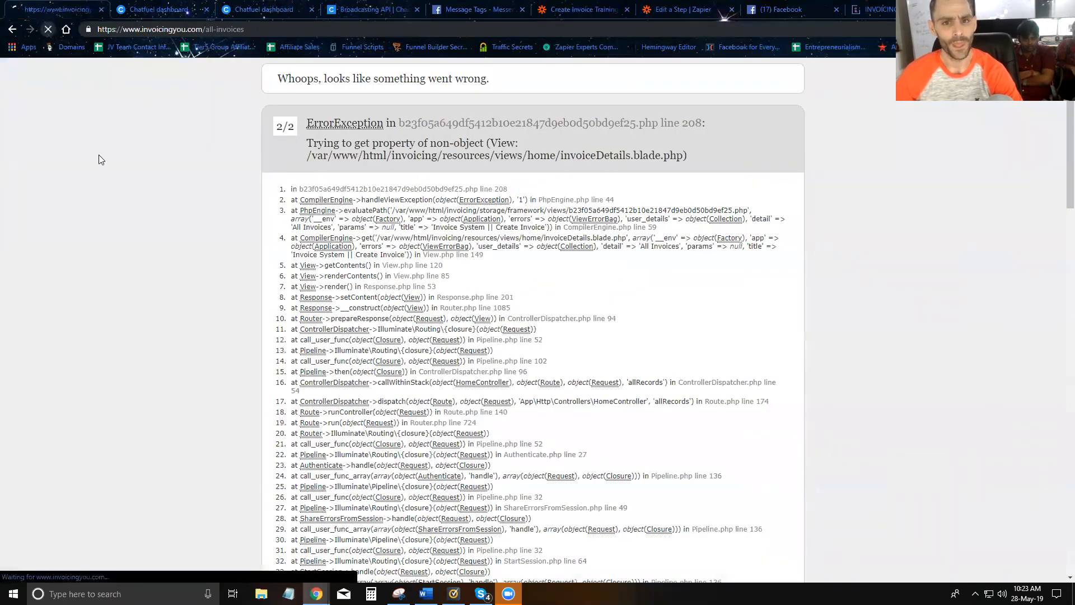
pyautogui.click(12, 29)
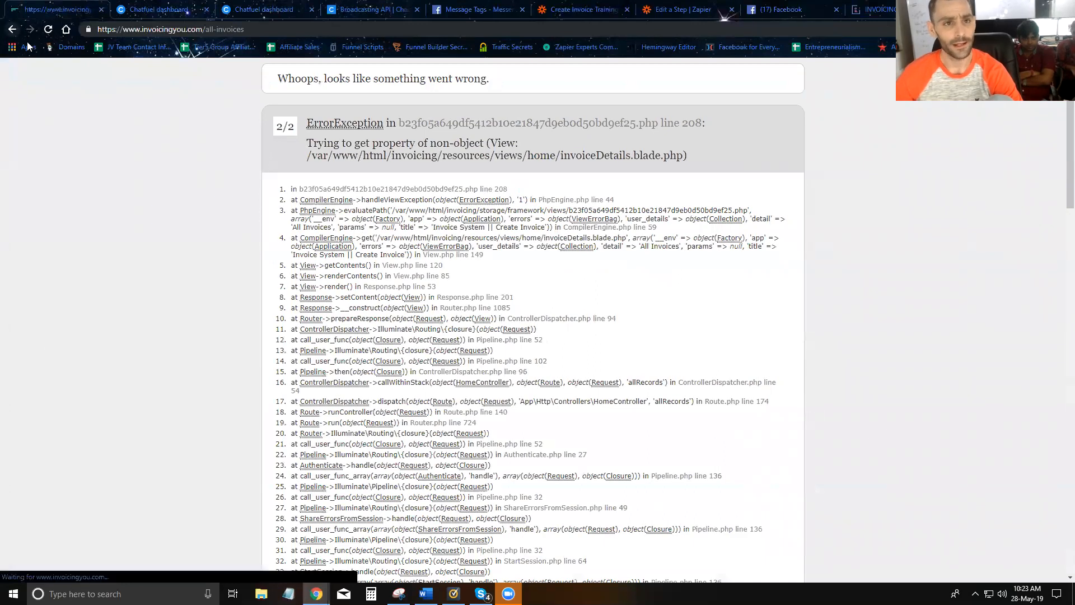
# - Try the InvoicingYou Create Invoice page, back out, and return to Zapier's 'Edit a Step' editor
pyautogui.click(41, 323)
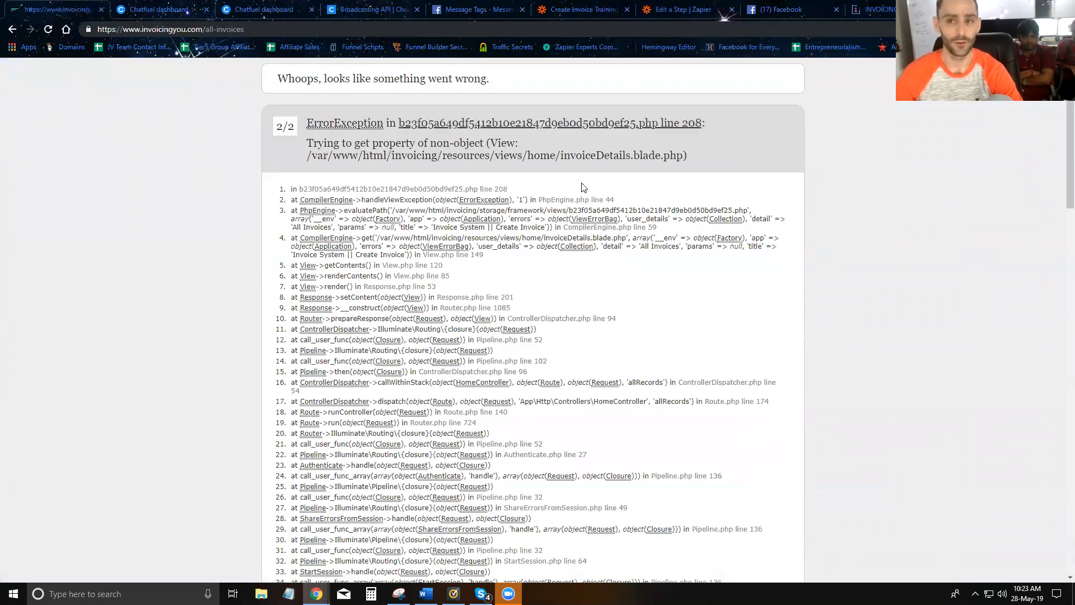
pyautogui.click(12, 28)
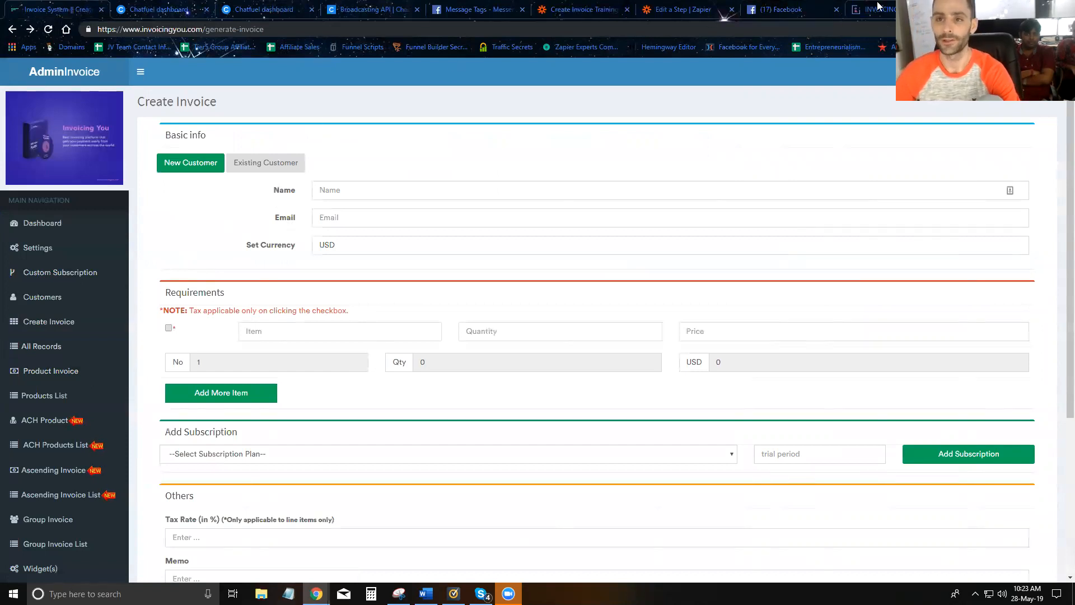
pyautogui.click(680, 10)
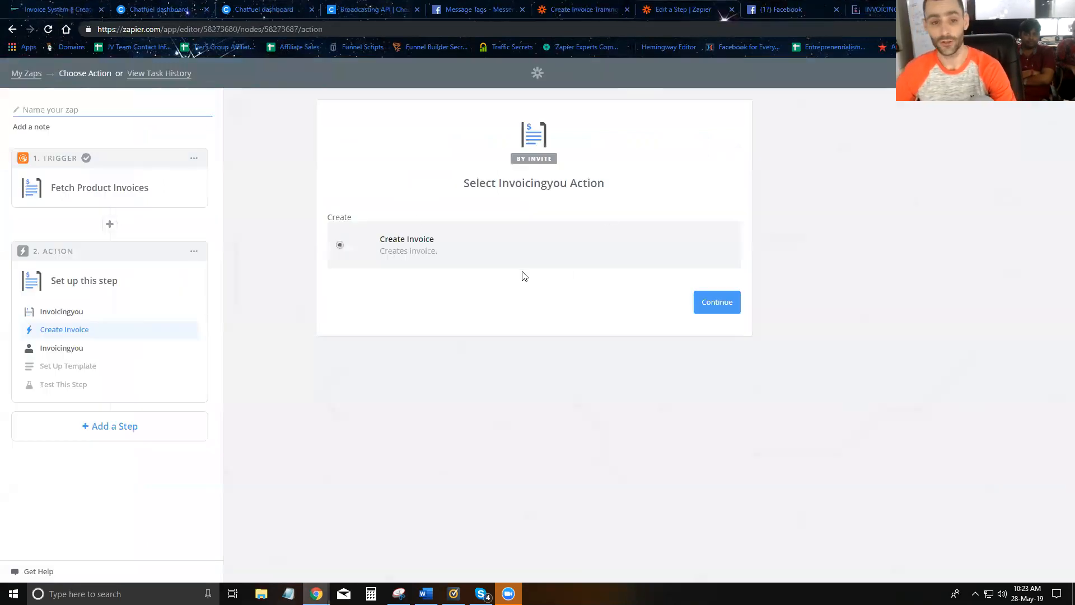